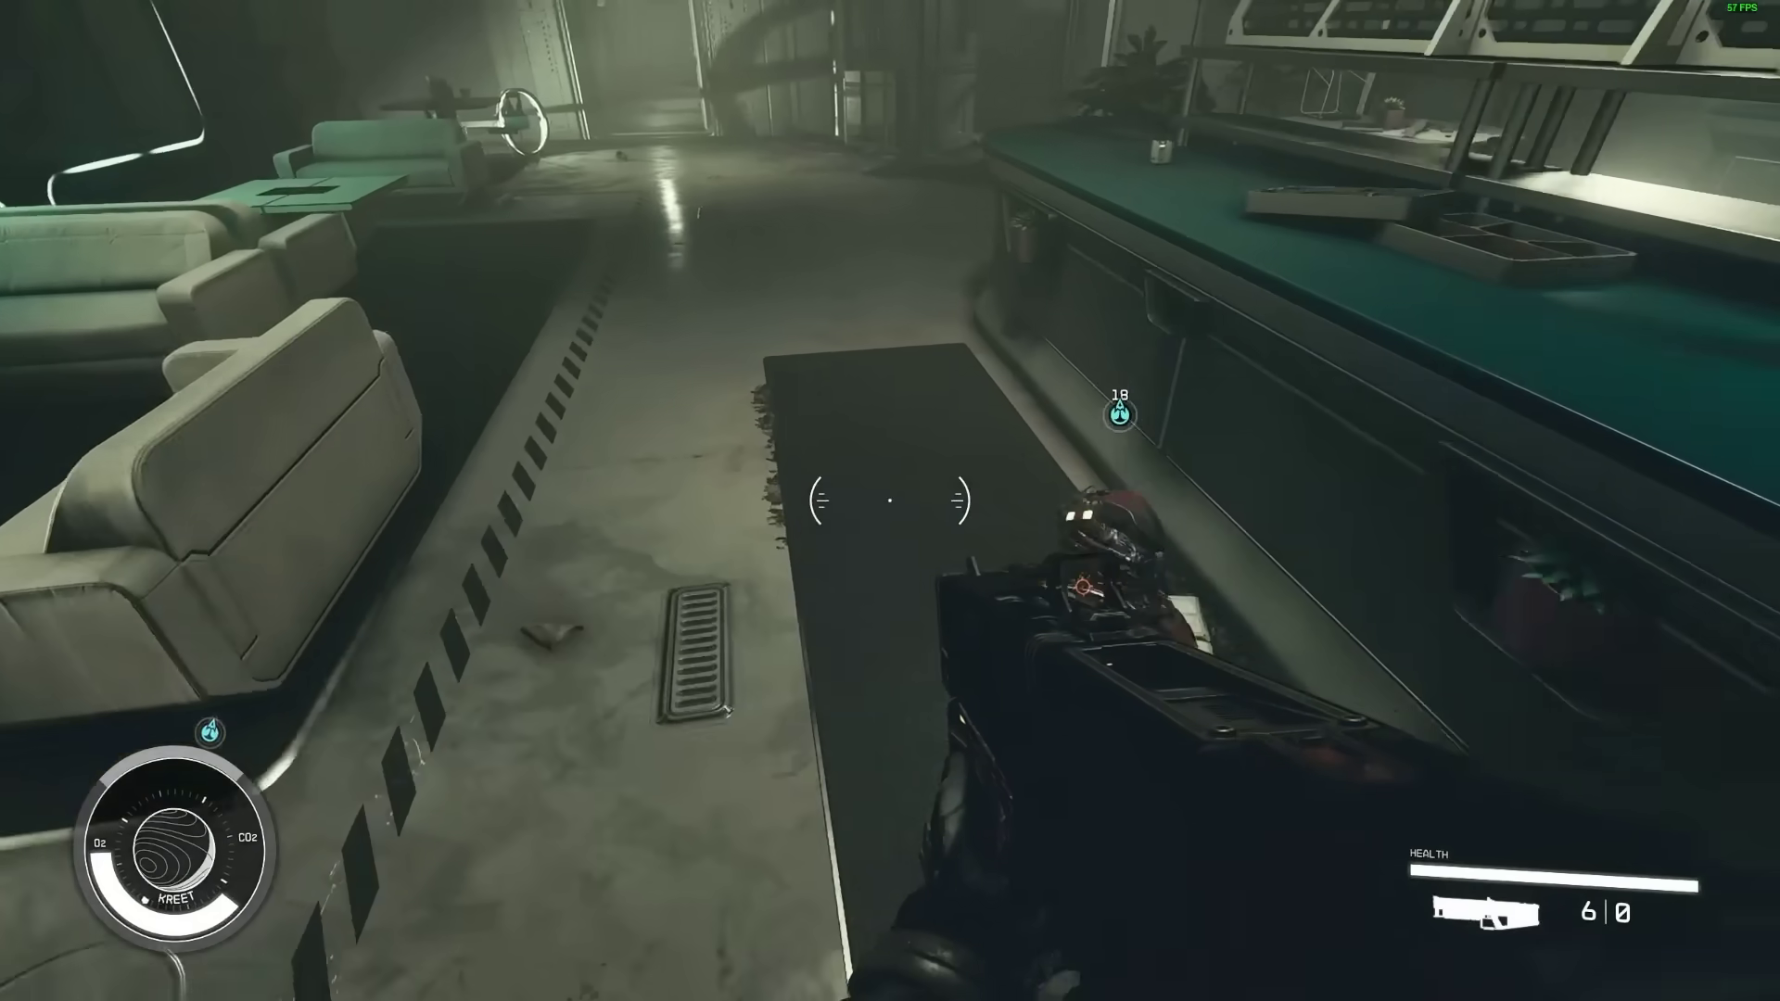
Take the 6.5MM CT rounds and the 1.5KV LZR CARTRIDGE from the dead pirates.
{"action": "key", "text": "e"}
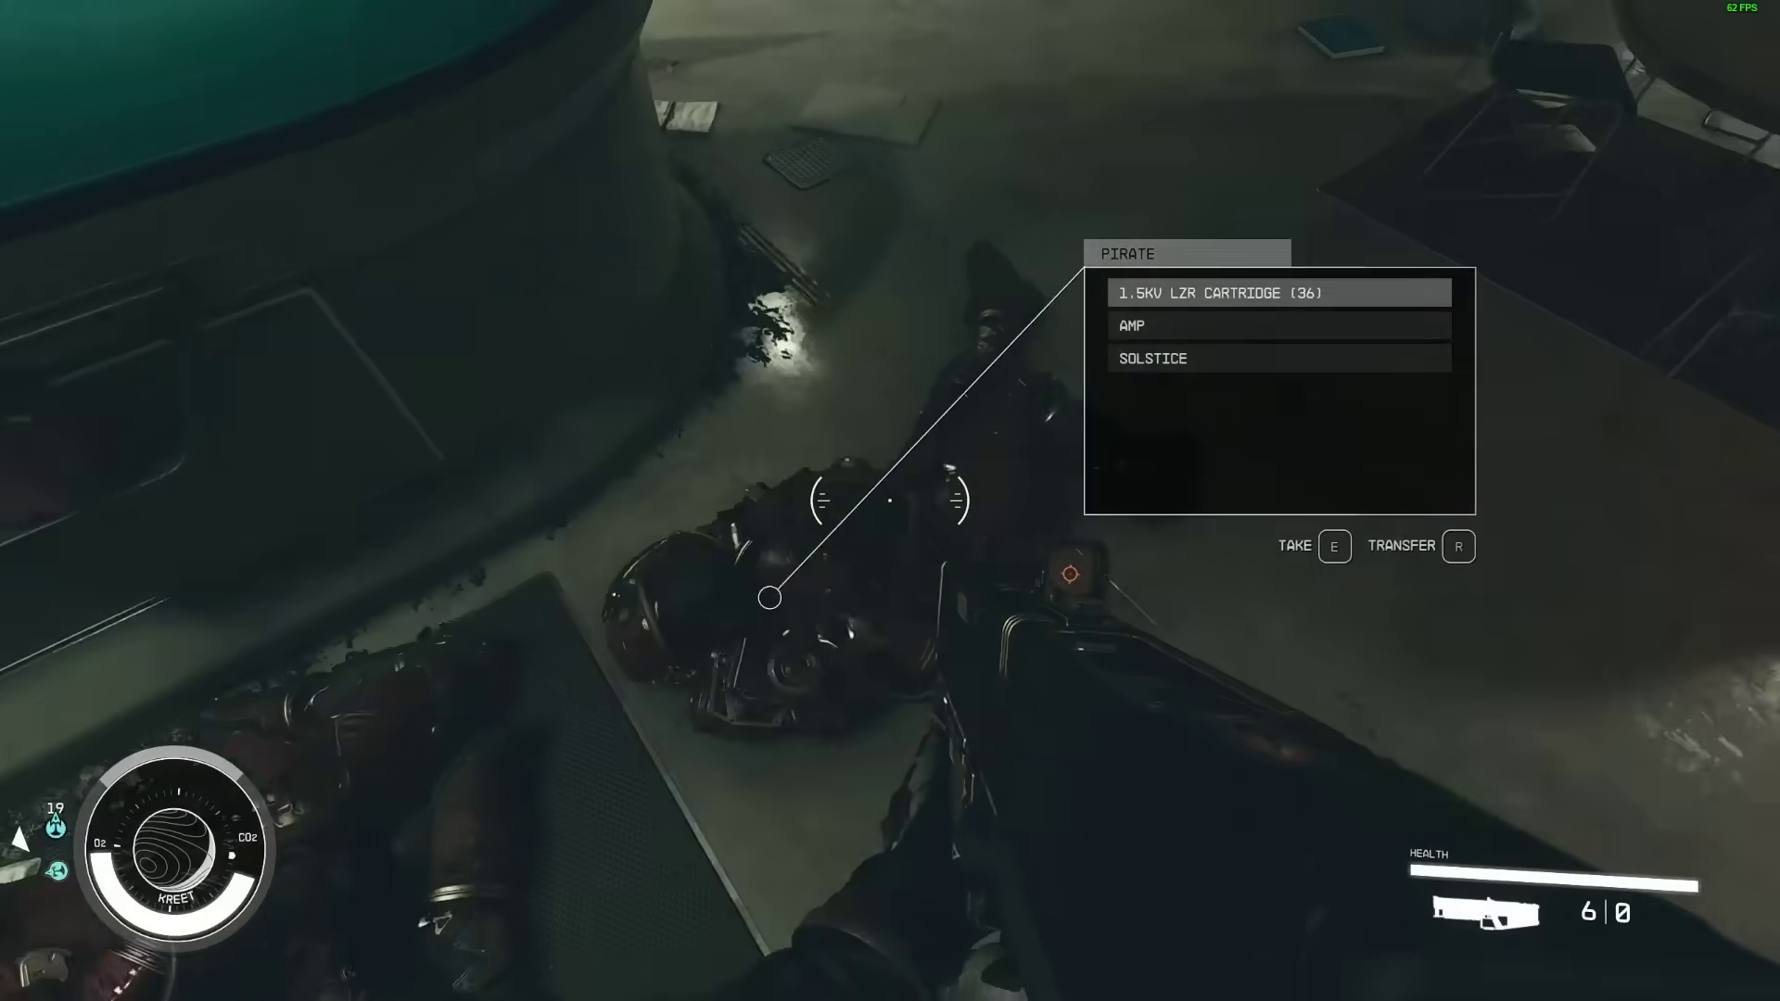
{"action": "key", "text": "e"}
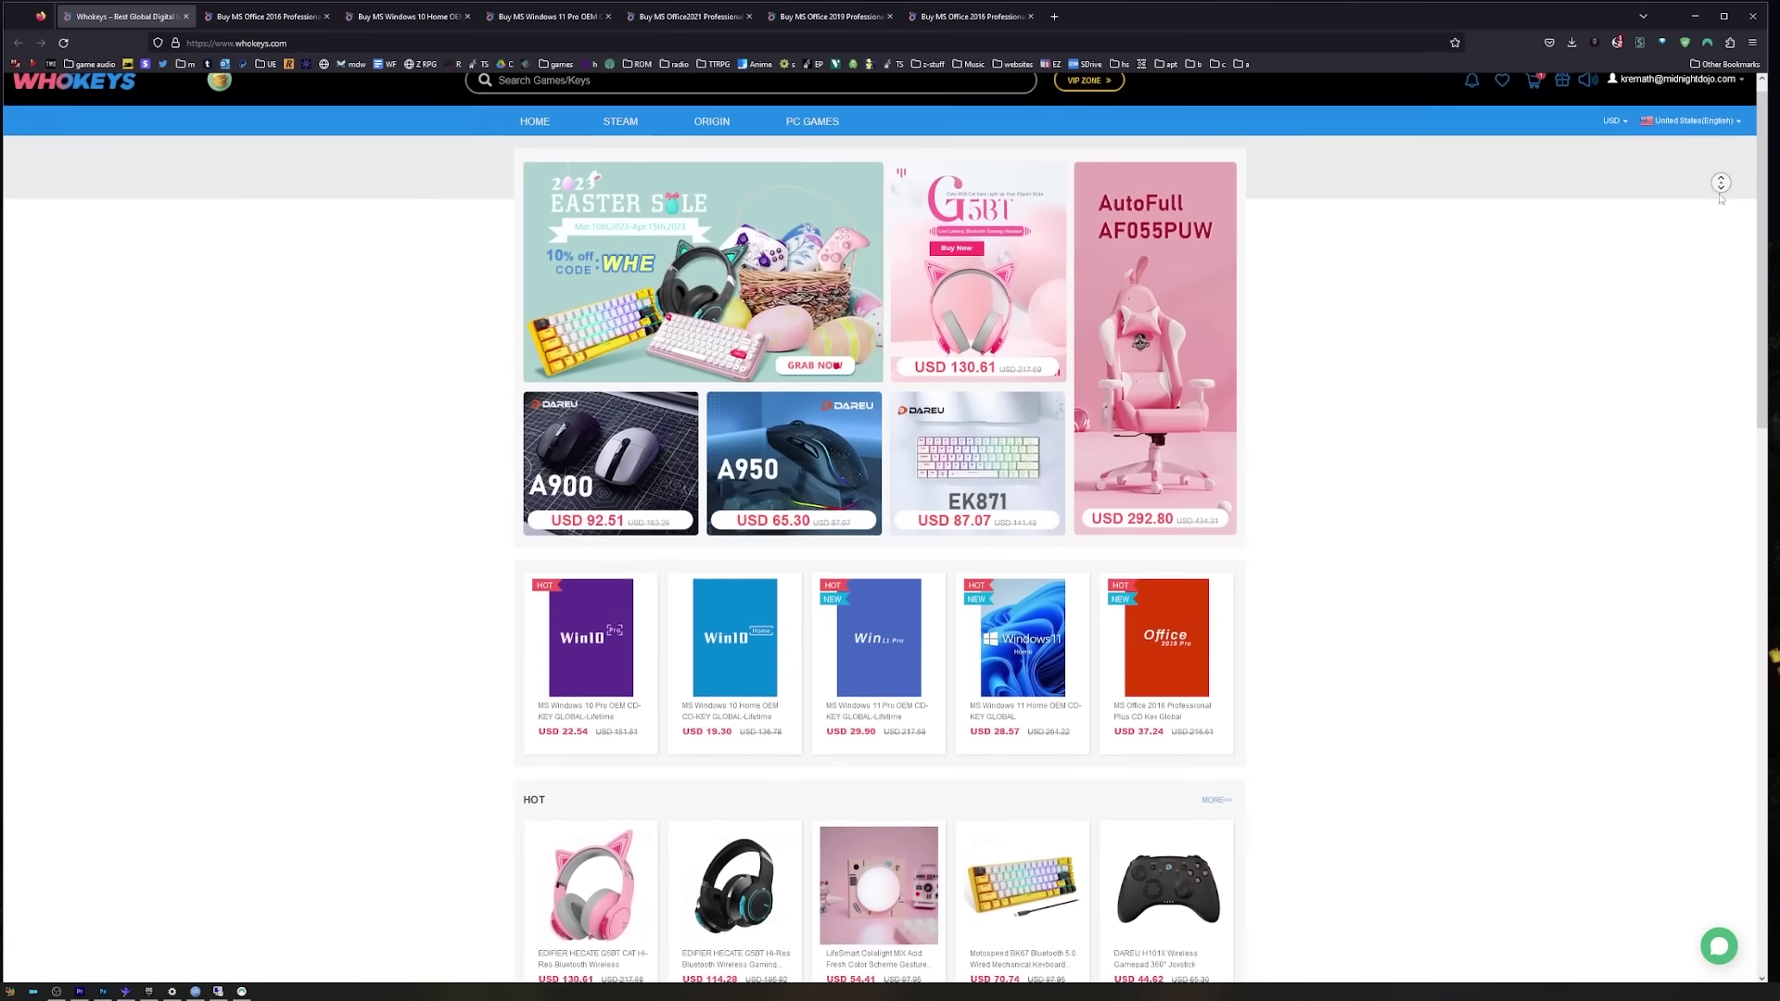
Scroll down through the Whokeys front-page listings of Windows and Office keys.
{"action": "scroll", "coordinate": [1720, 204], "scroll_direction": "down", "scroll_amount": 2}
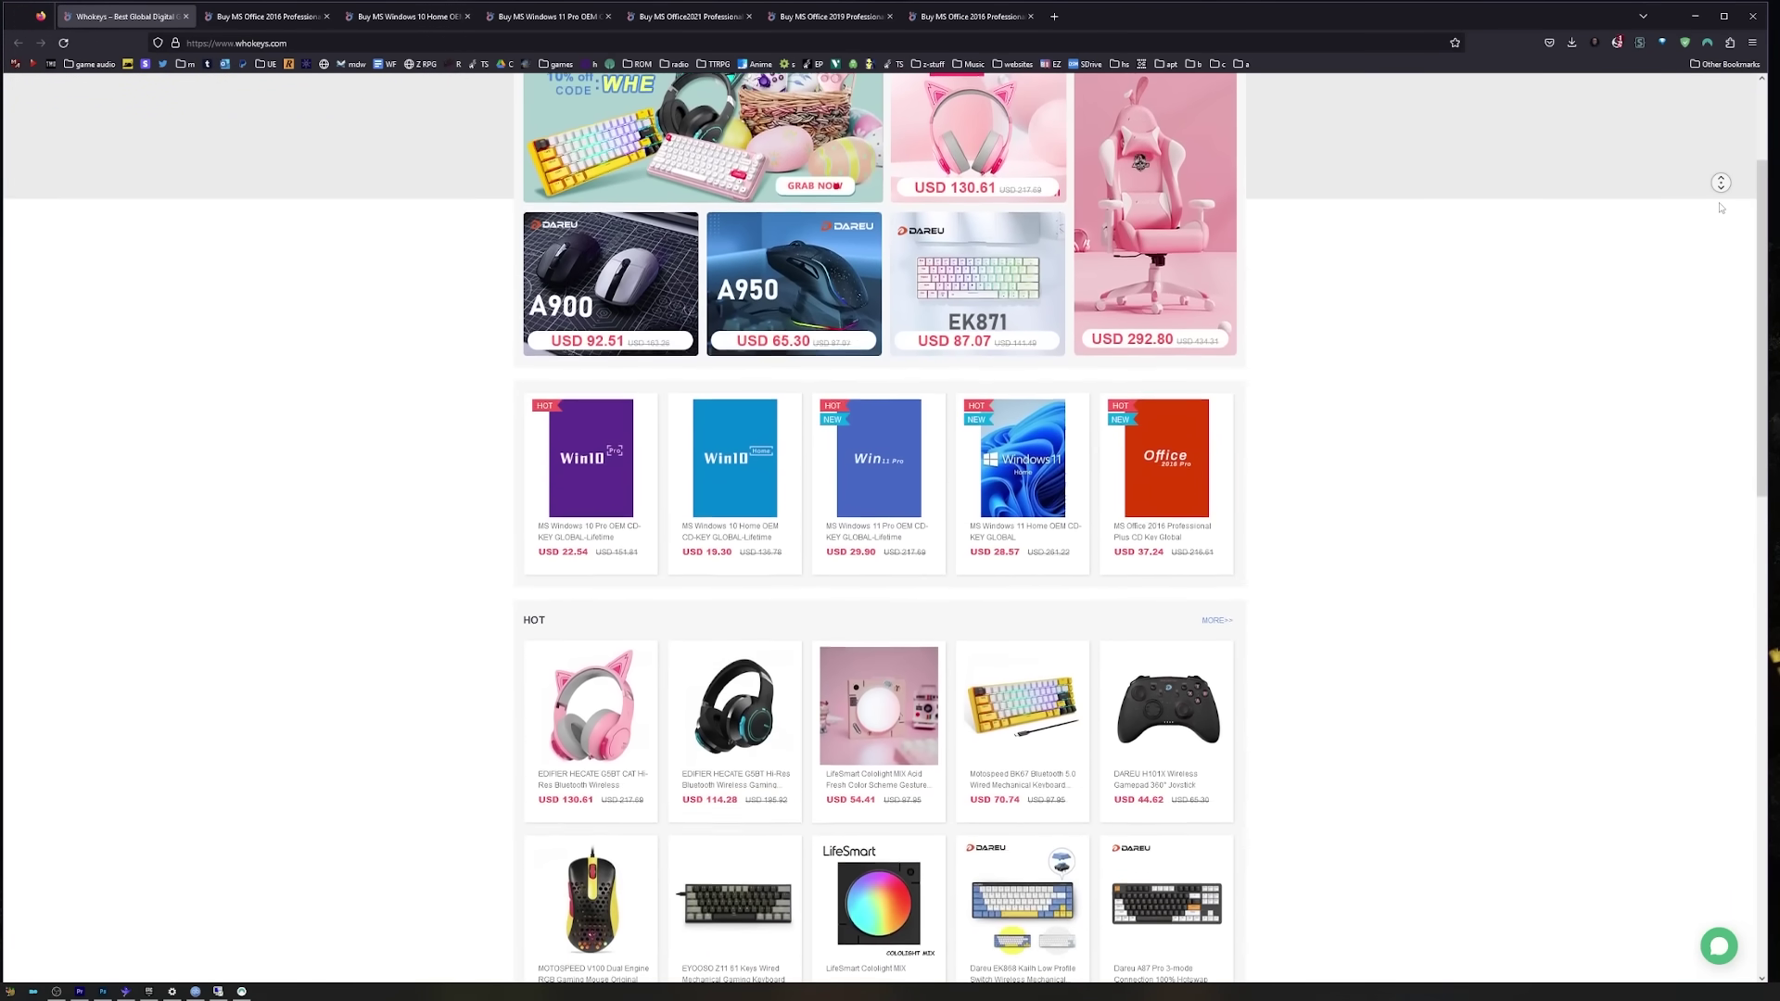
{"action": "scroll", "coordinate": [1720, 208], "scroll_direction": "down", "scroll_amount": 2}
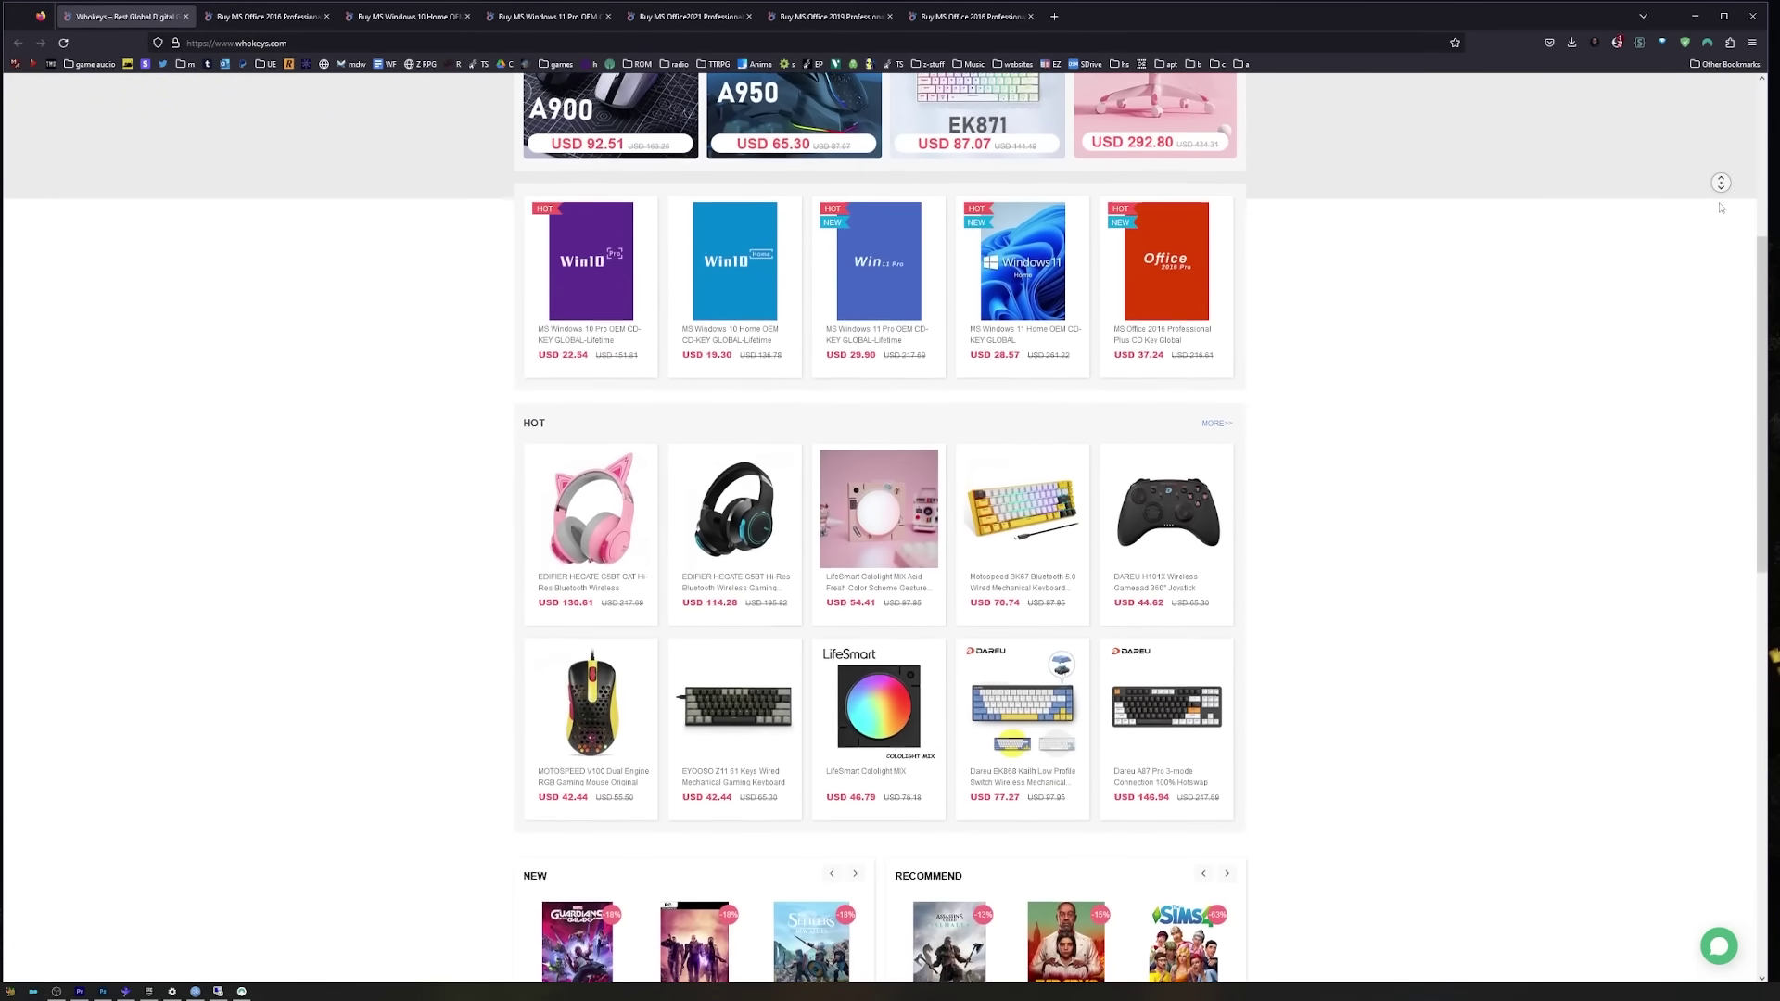
{"action": "scroll", "coordinate": [1720, 207], "scroll_direction": "down", "scroll_amount": 2}
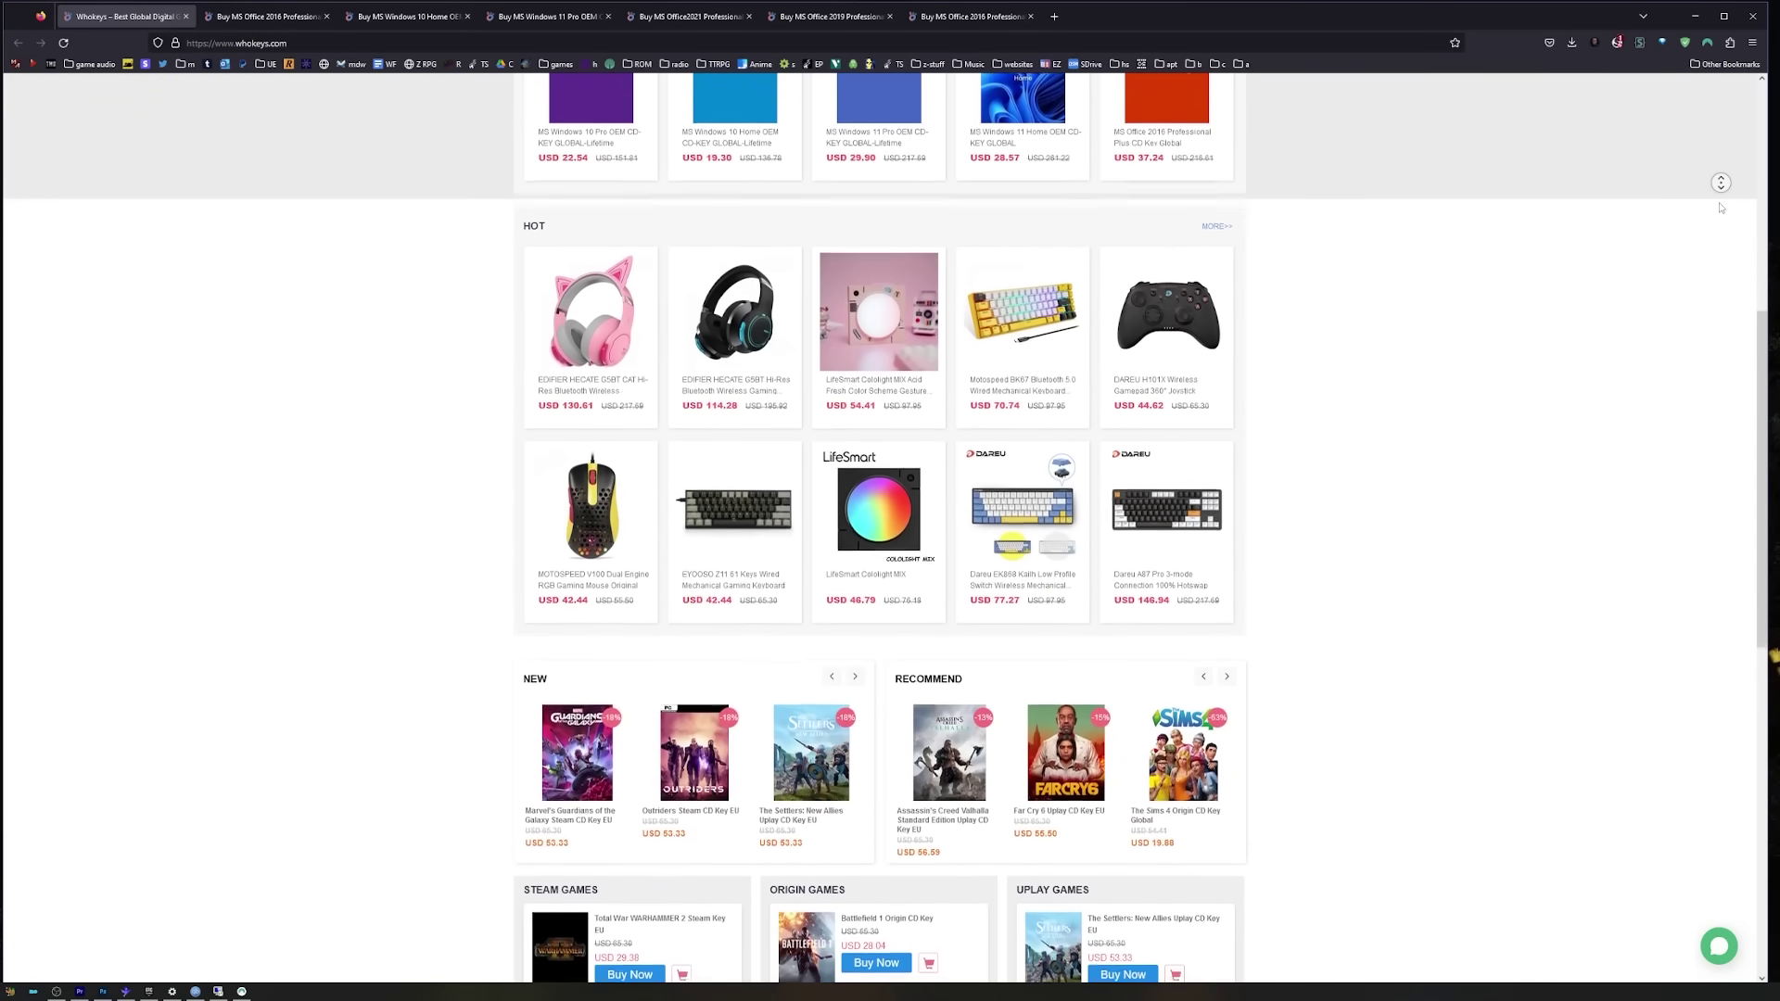
{"action": "scroll", "coordinate": [1720, 208], "scroll_direction": "down", "scroll_amount": 2}
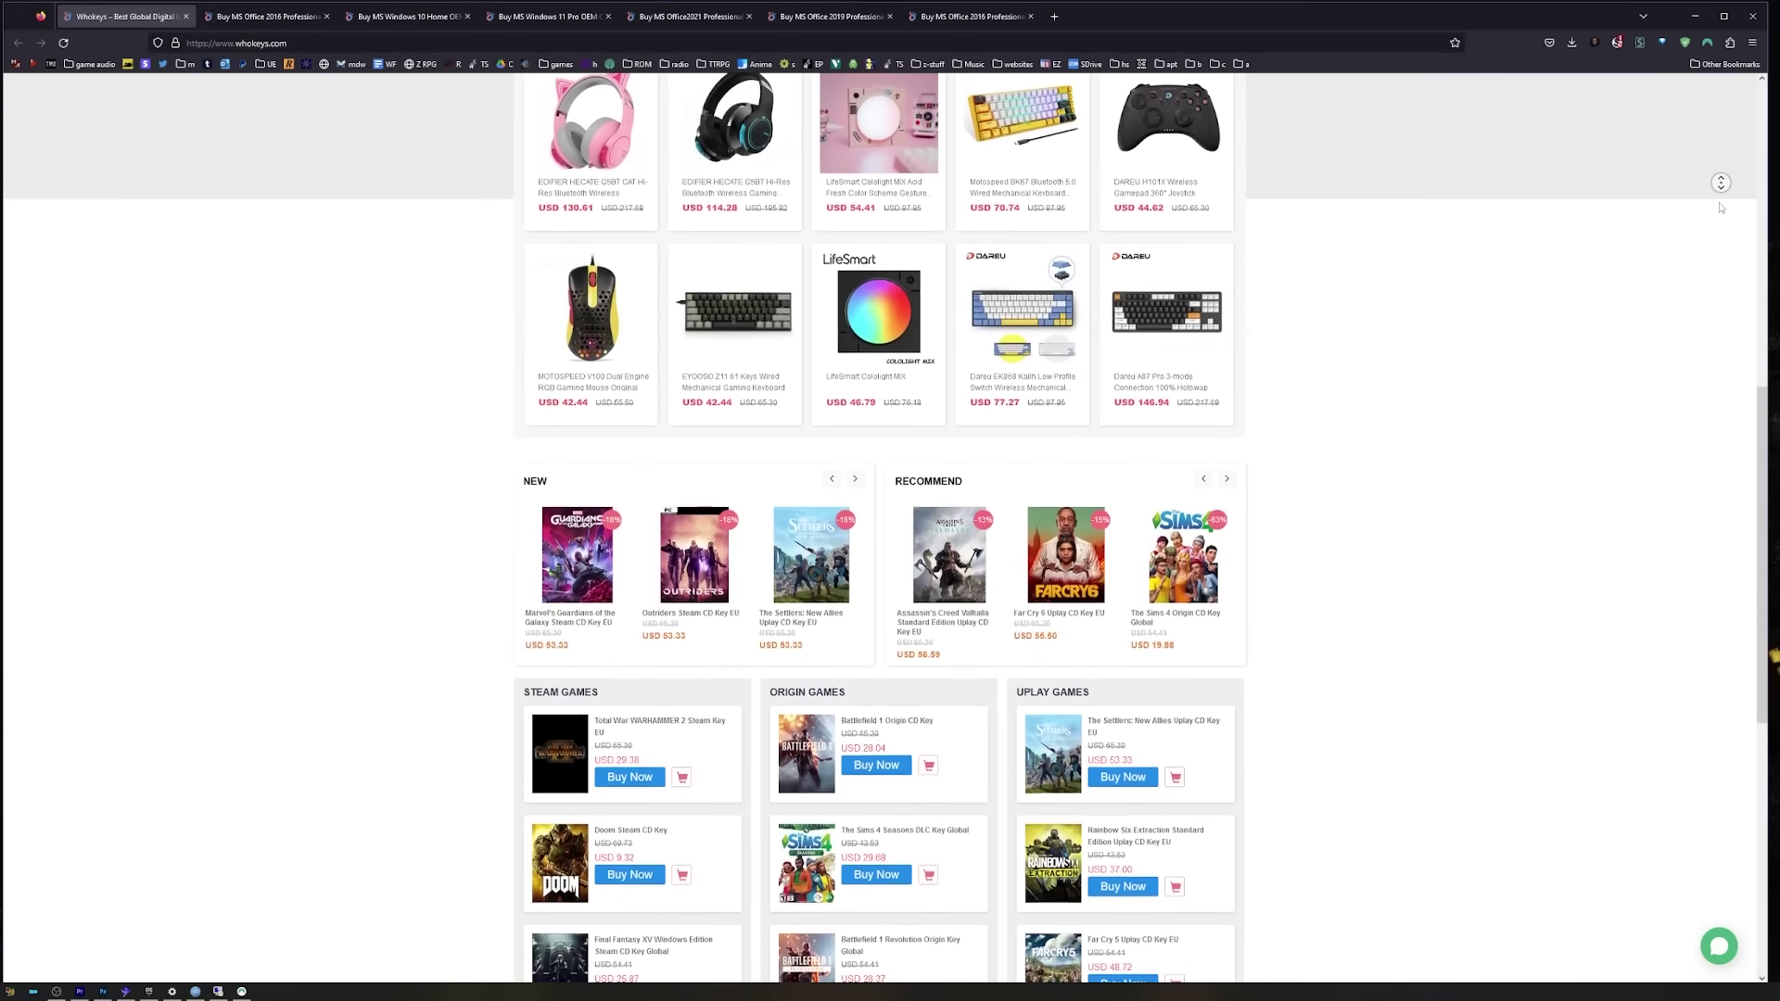
{"action": "scroll", "coordinate": [1720, 208], "scroll_direction": "down", "scroll_amount": 2}
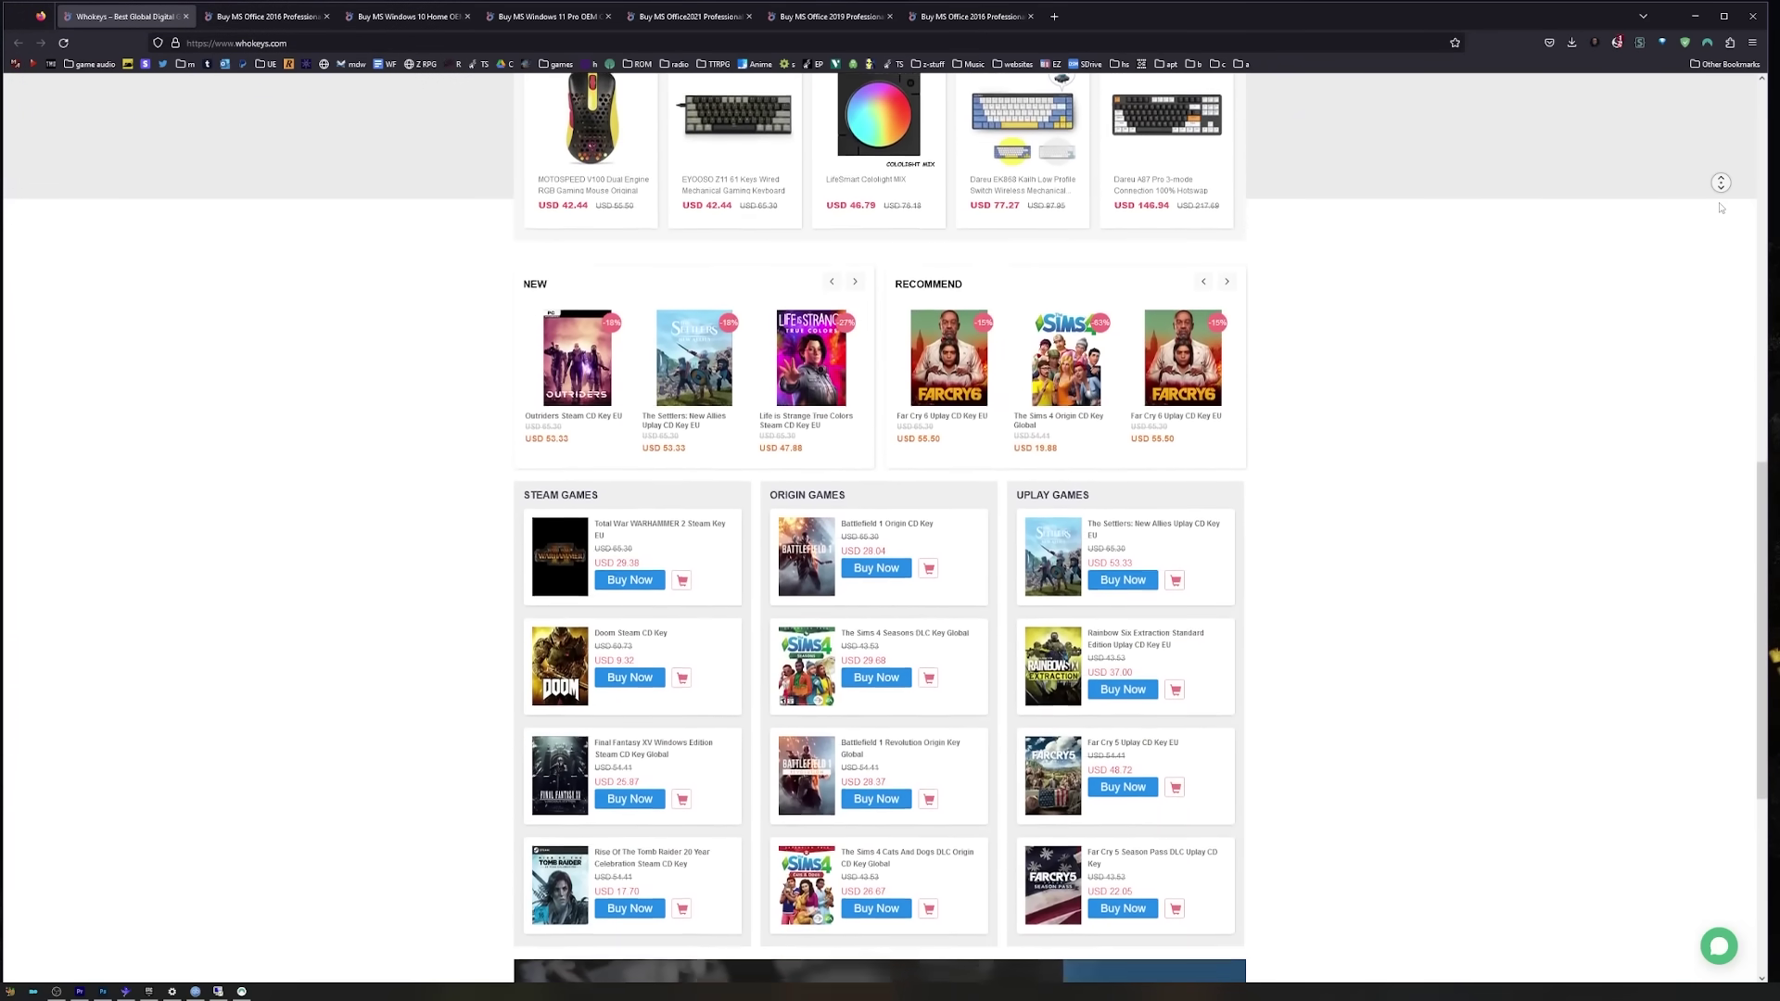
{"action": "scroll", "coordinate": [1721, 207], "scroll_direction": "down", "scroll_amount": 2}
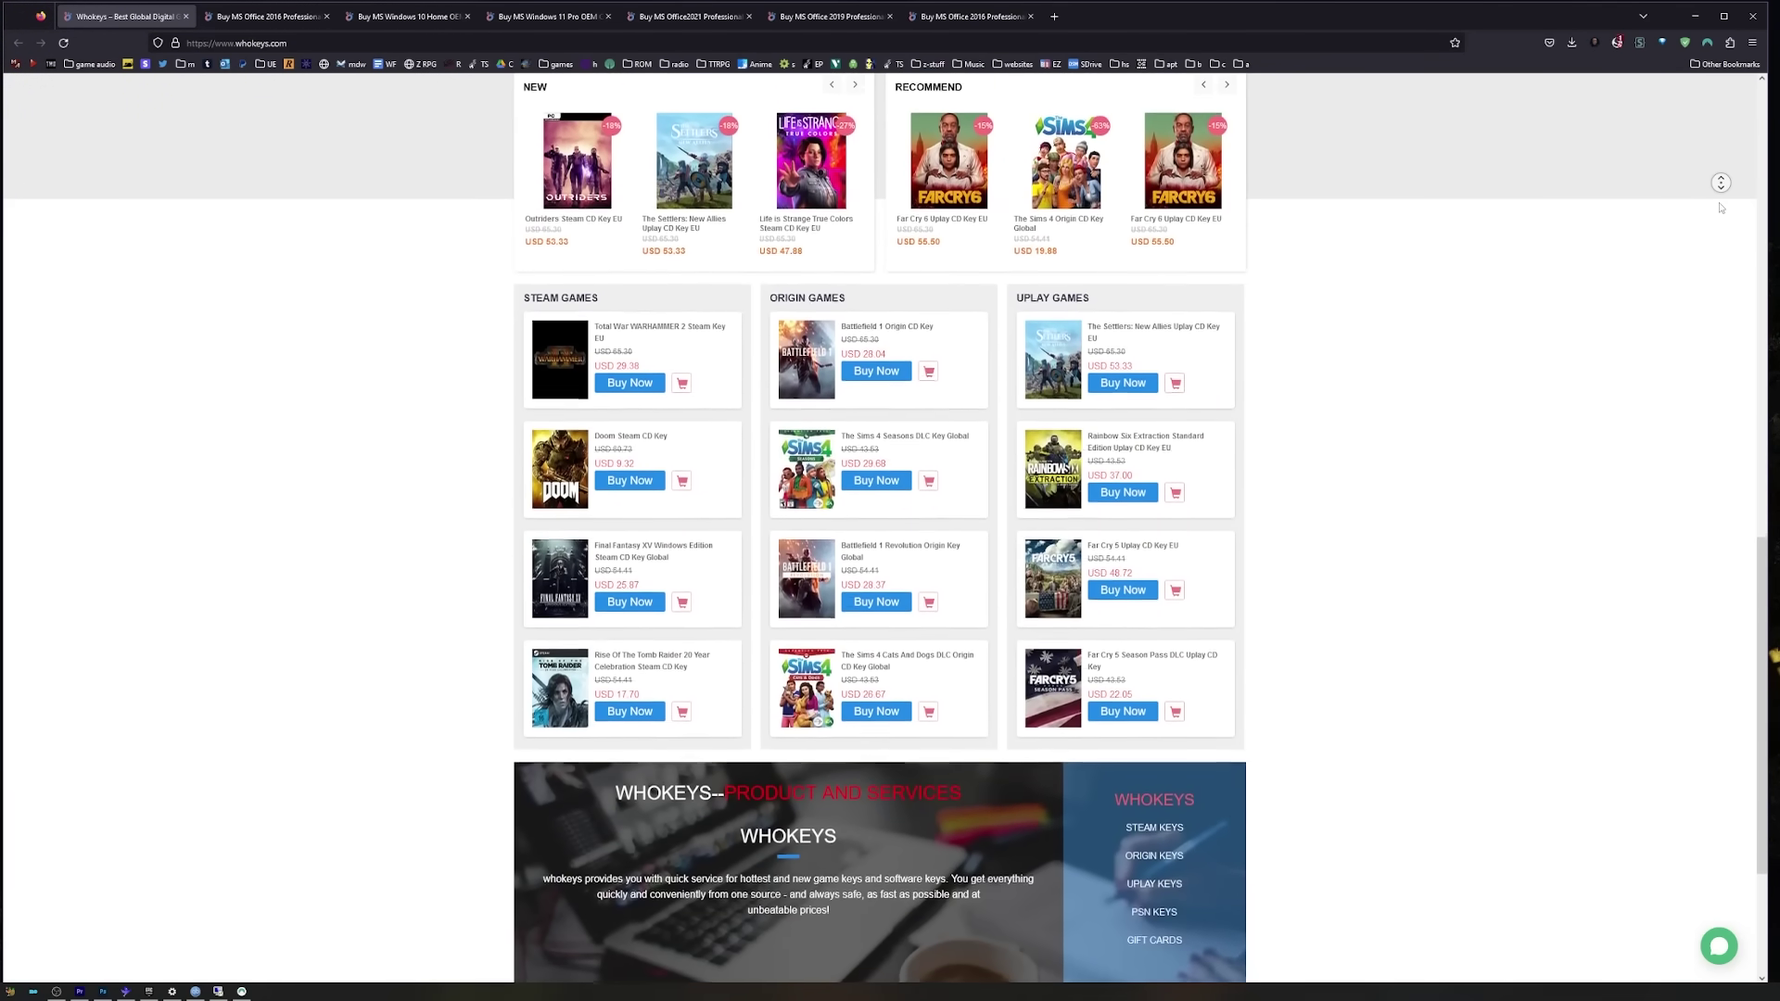
{"action": "scroll", "coordinate": [1720, 207], "scroll_direction": "down", "scroll_amount": 1}
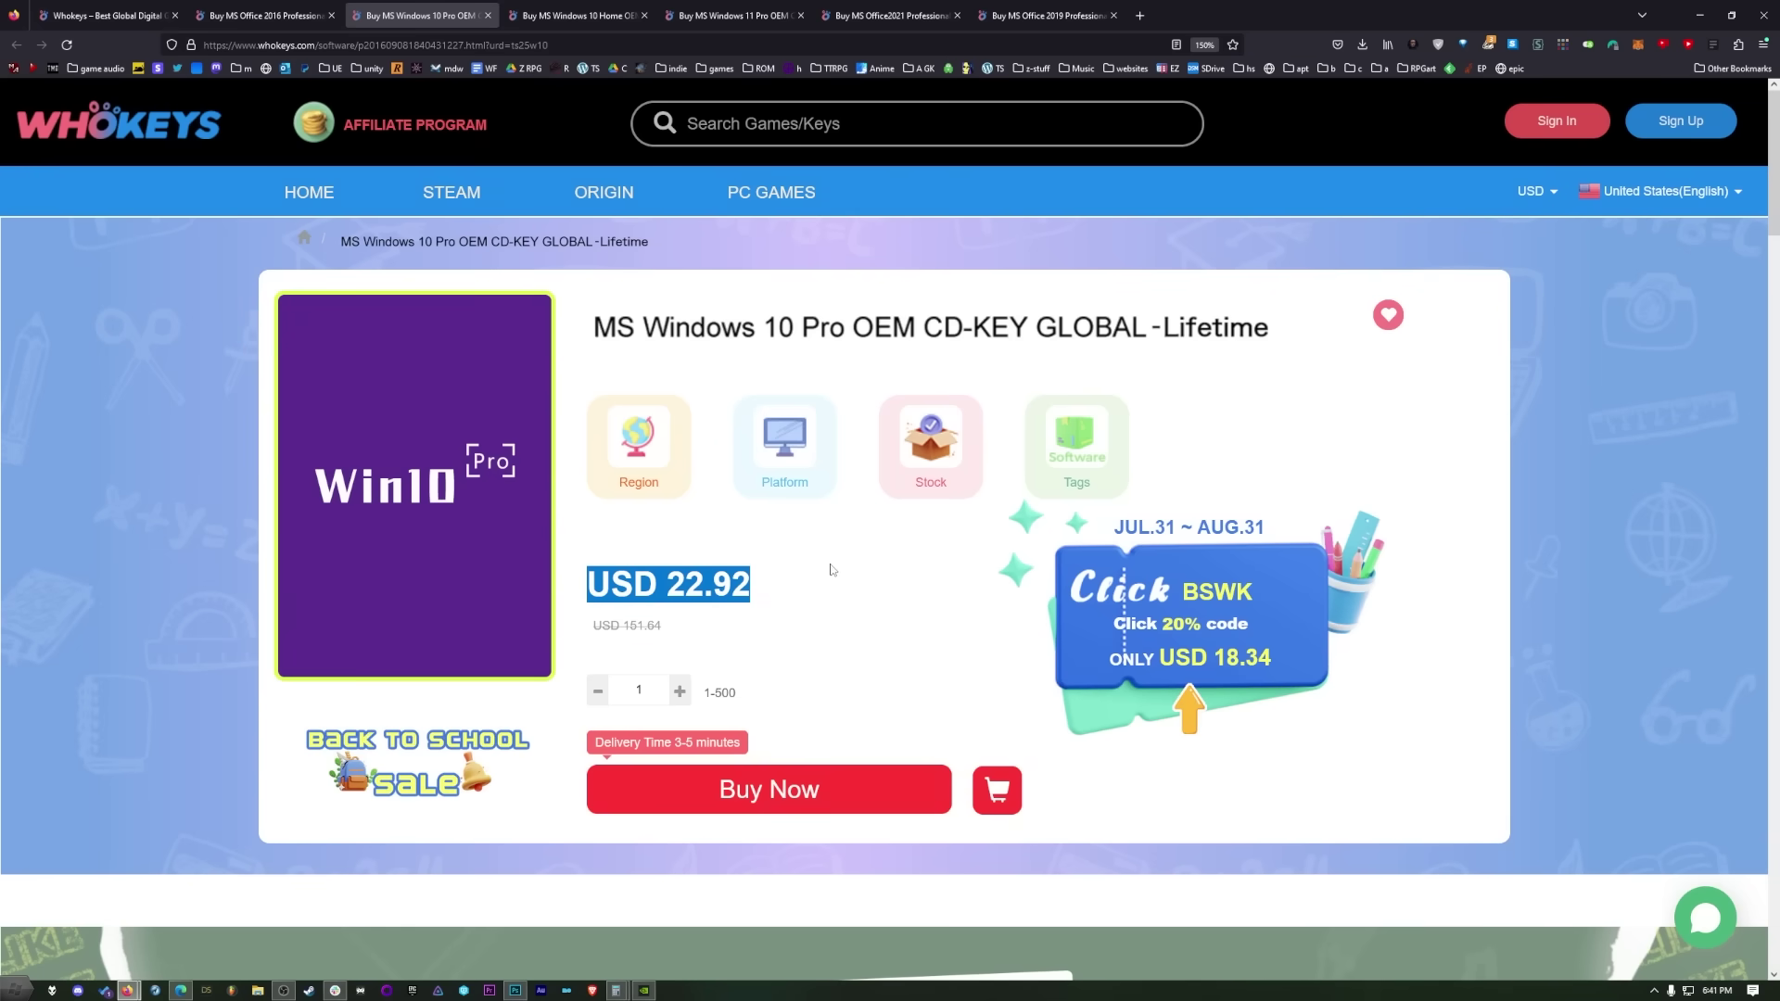
Select the USD 22.92 price on the Windows 10 Pro OEM key page.
{"action": "scroll", "coordinate": [460, 695], "scroll_direction": "down", "scroll_amount": 2}
{"action": "scroll", "coordinate": [764, 571], "scroll_direction": "up", "scroll_amount": 2}
{"action": "left_click", "coordinate": [782, 595]}
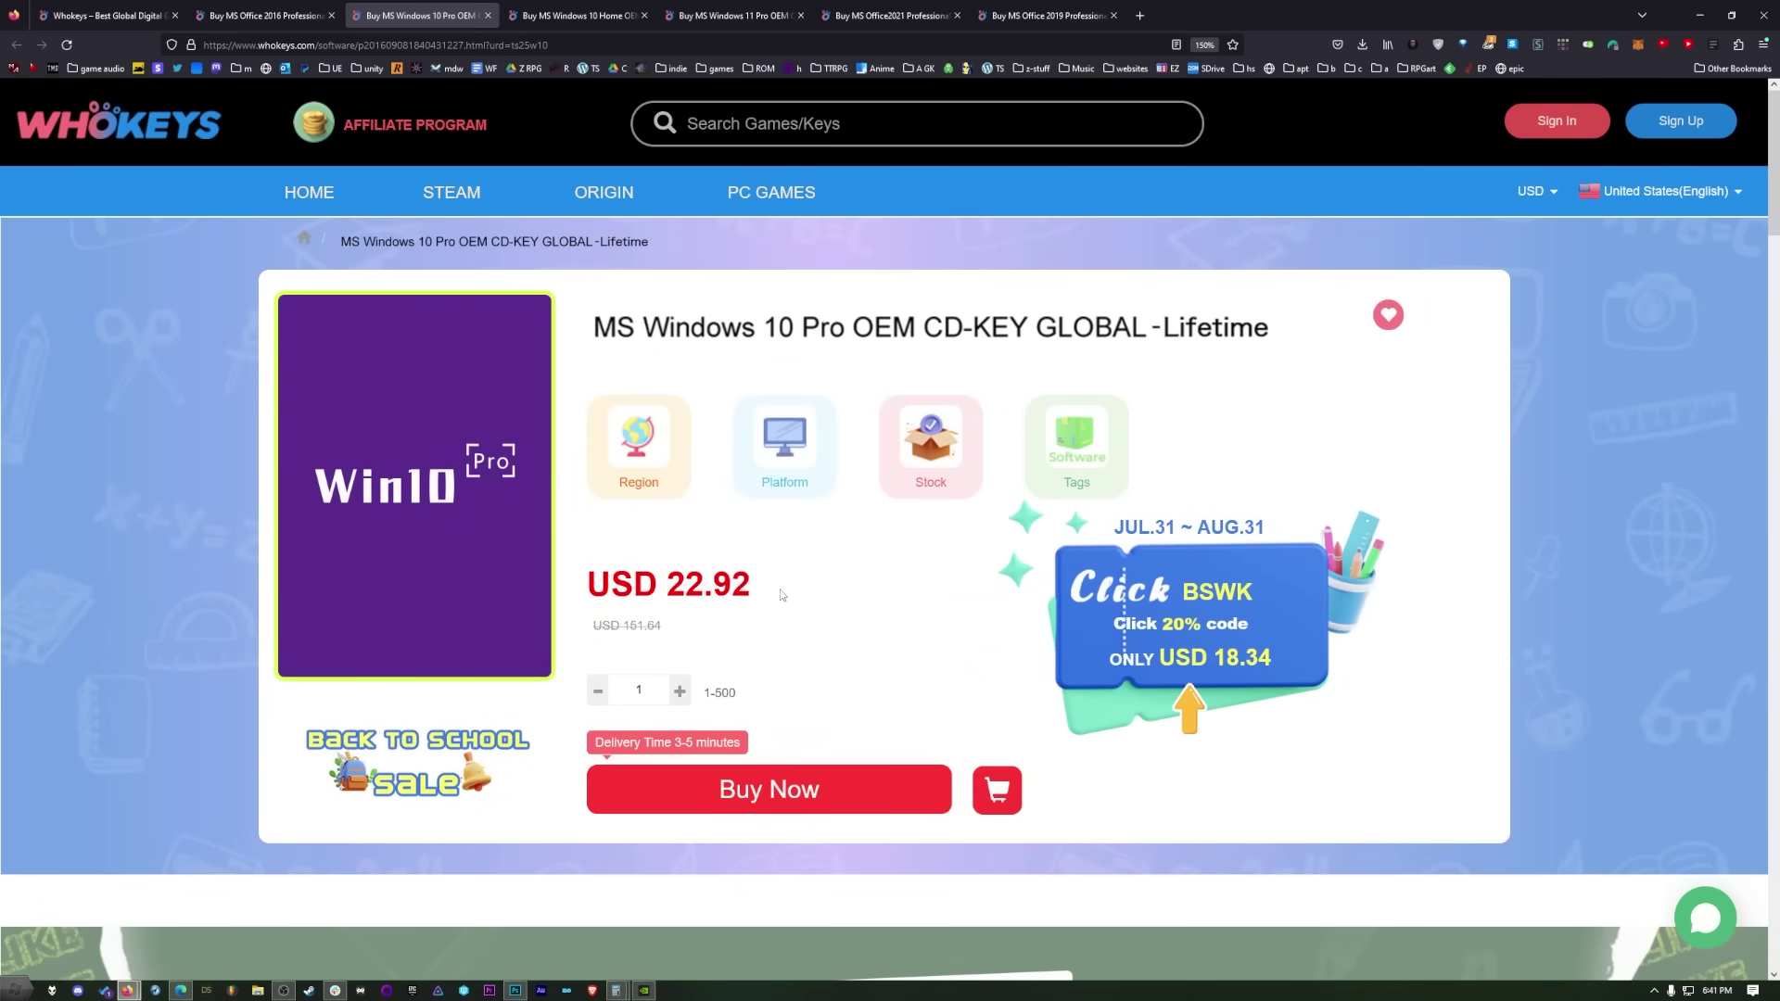
{"action": "left_click_drag", "start_coordinate": [759, 586], "coordinate": [591, 584]}
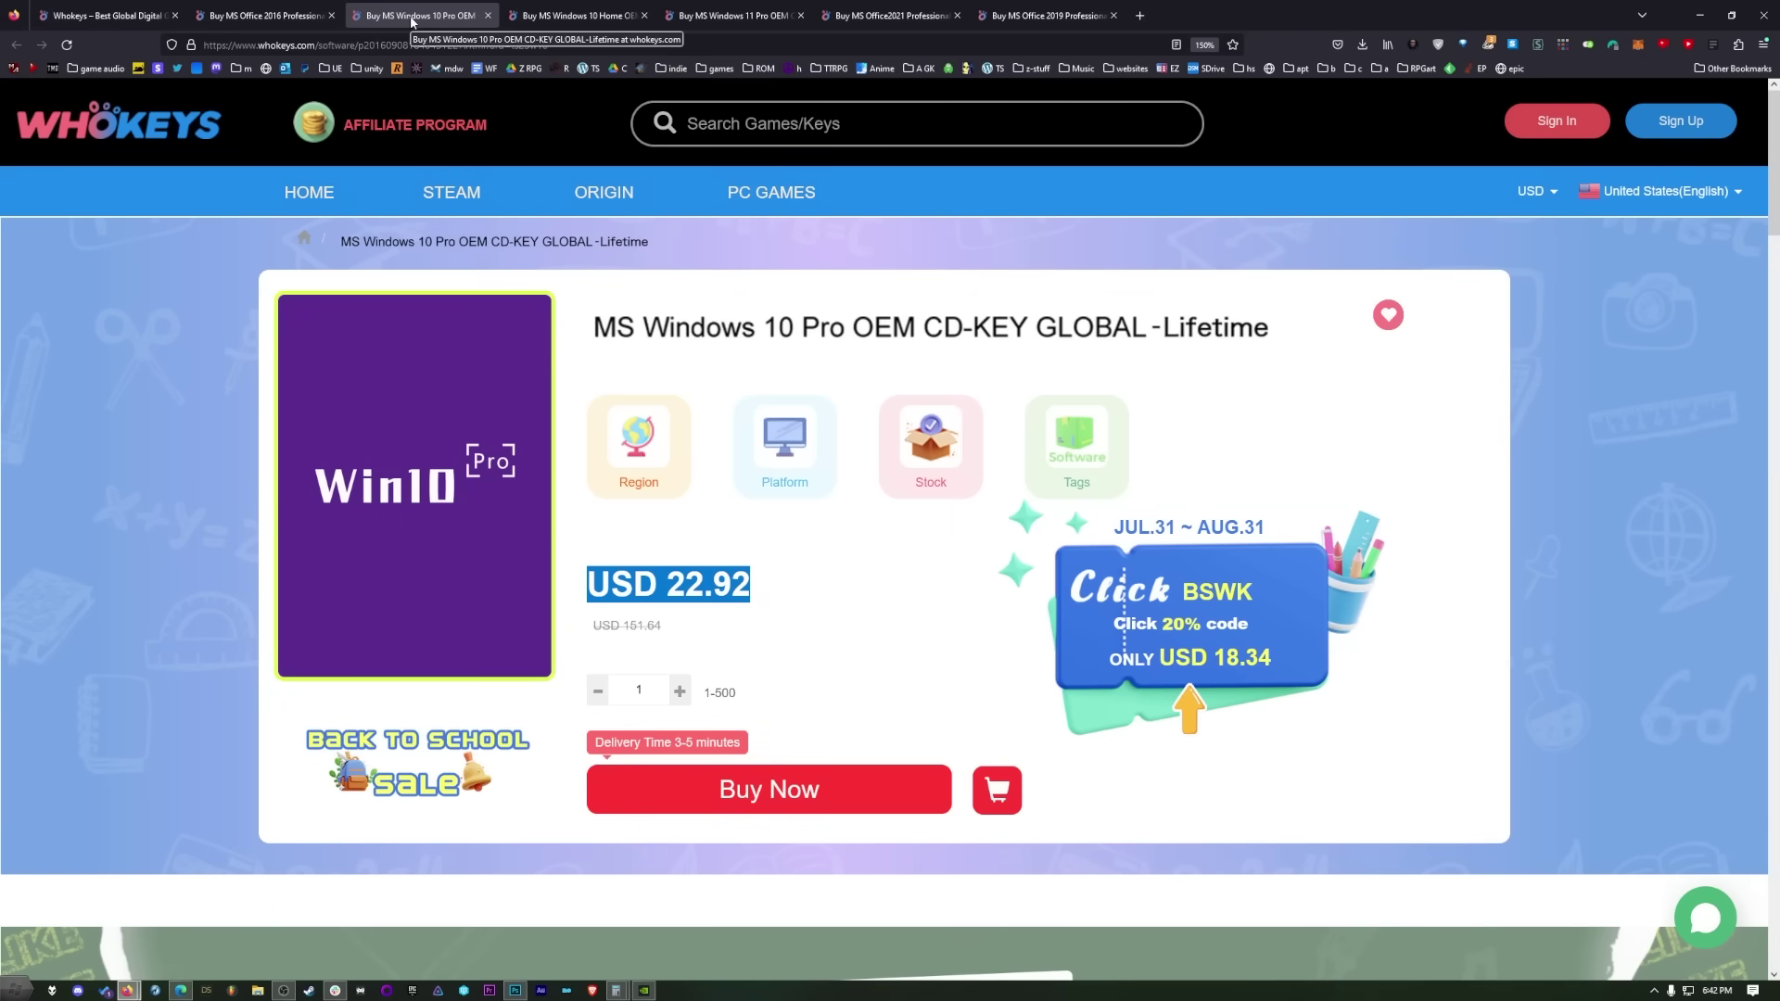
Compare the Windows 10 Home, Windows 11 Pro and Office 2021 Professional Plus key pages.
{"action": "left_click", "coordinate": [598, 14]}
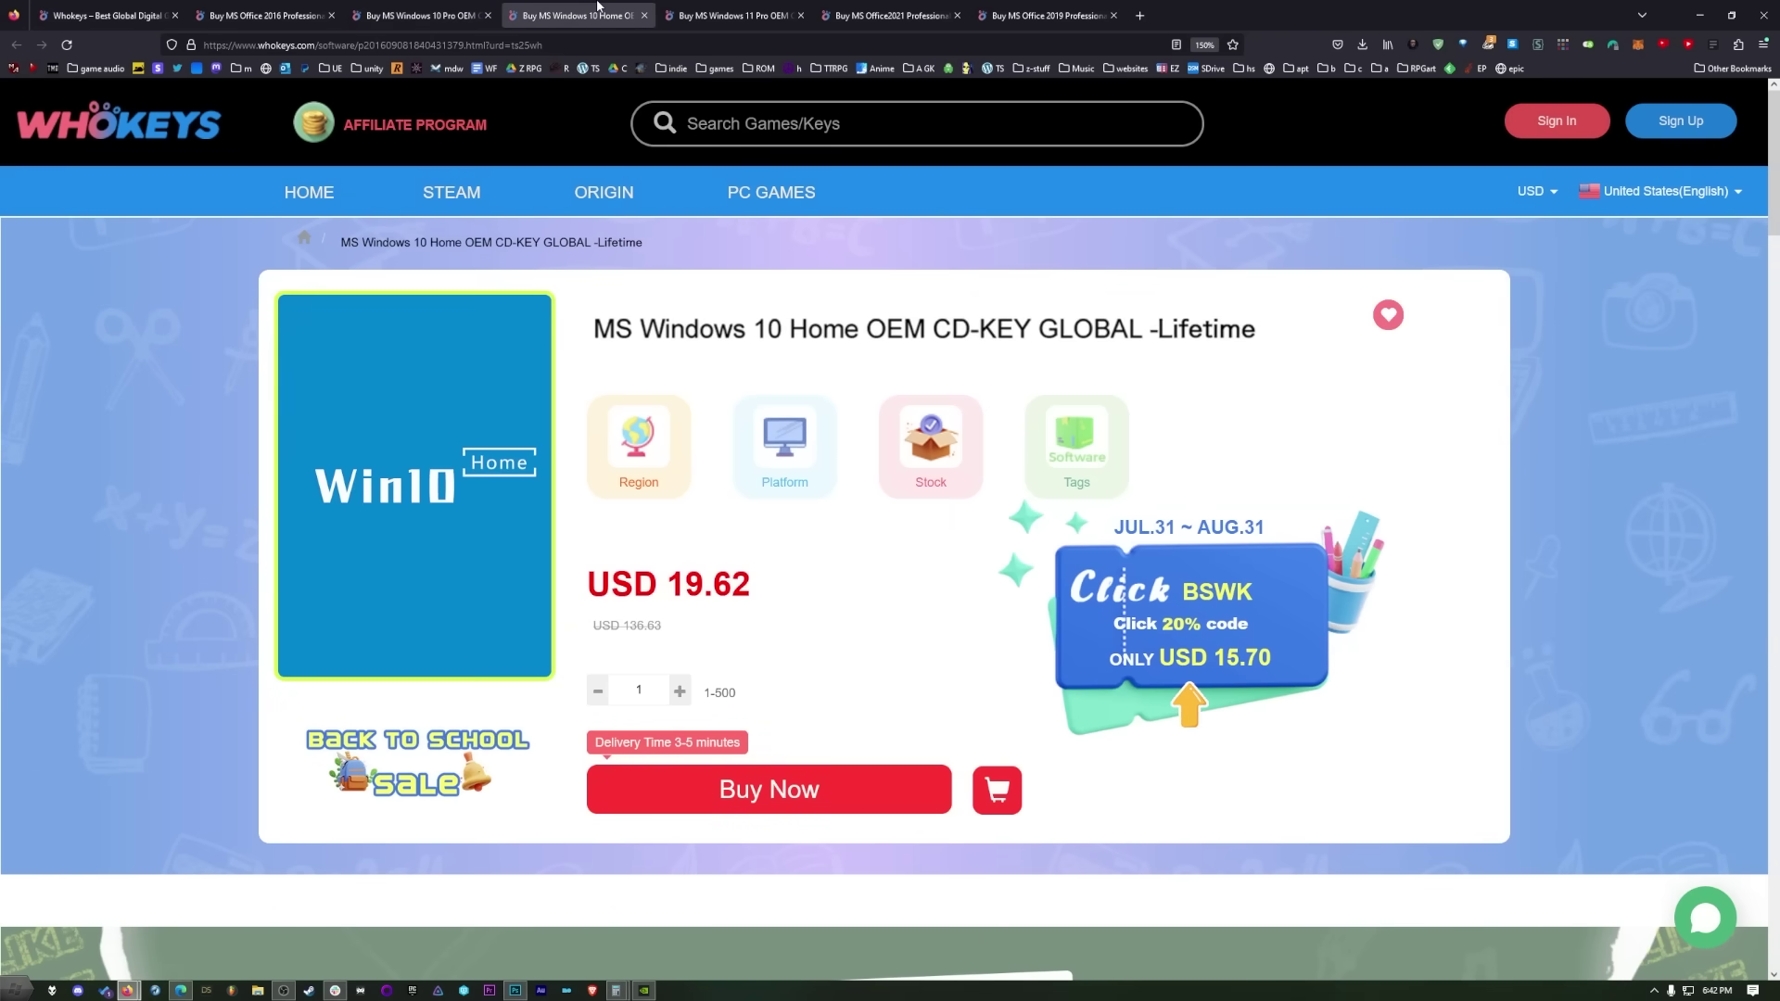
{"action": "left_click", "coordinate": [716, 9]}
{"action": "left_click", "coordinate": [414, 11]}
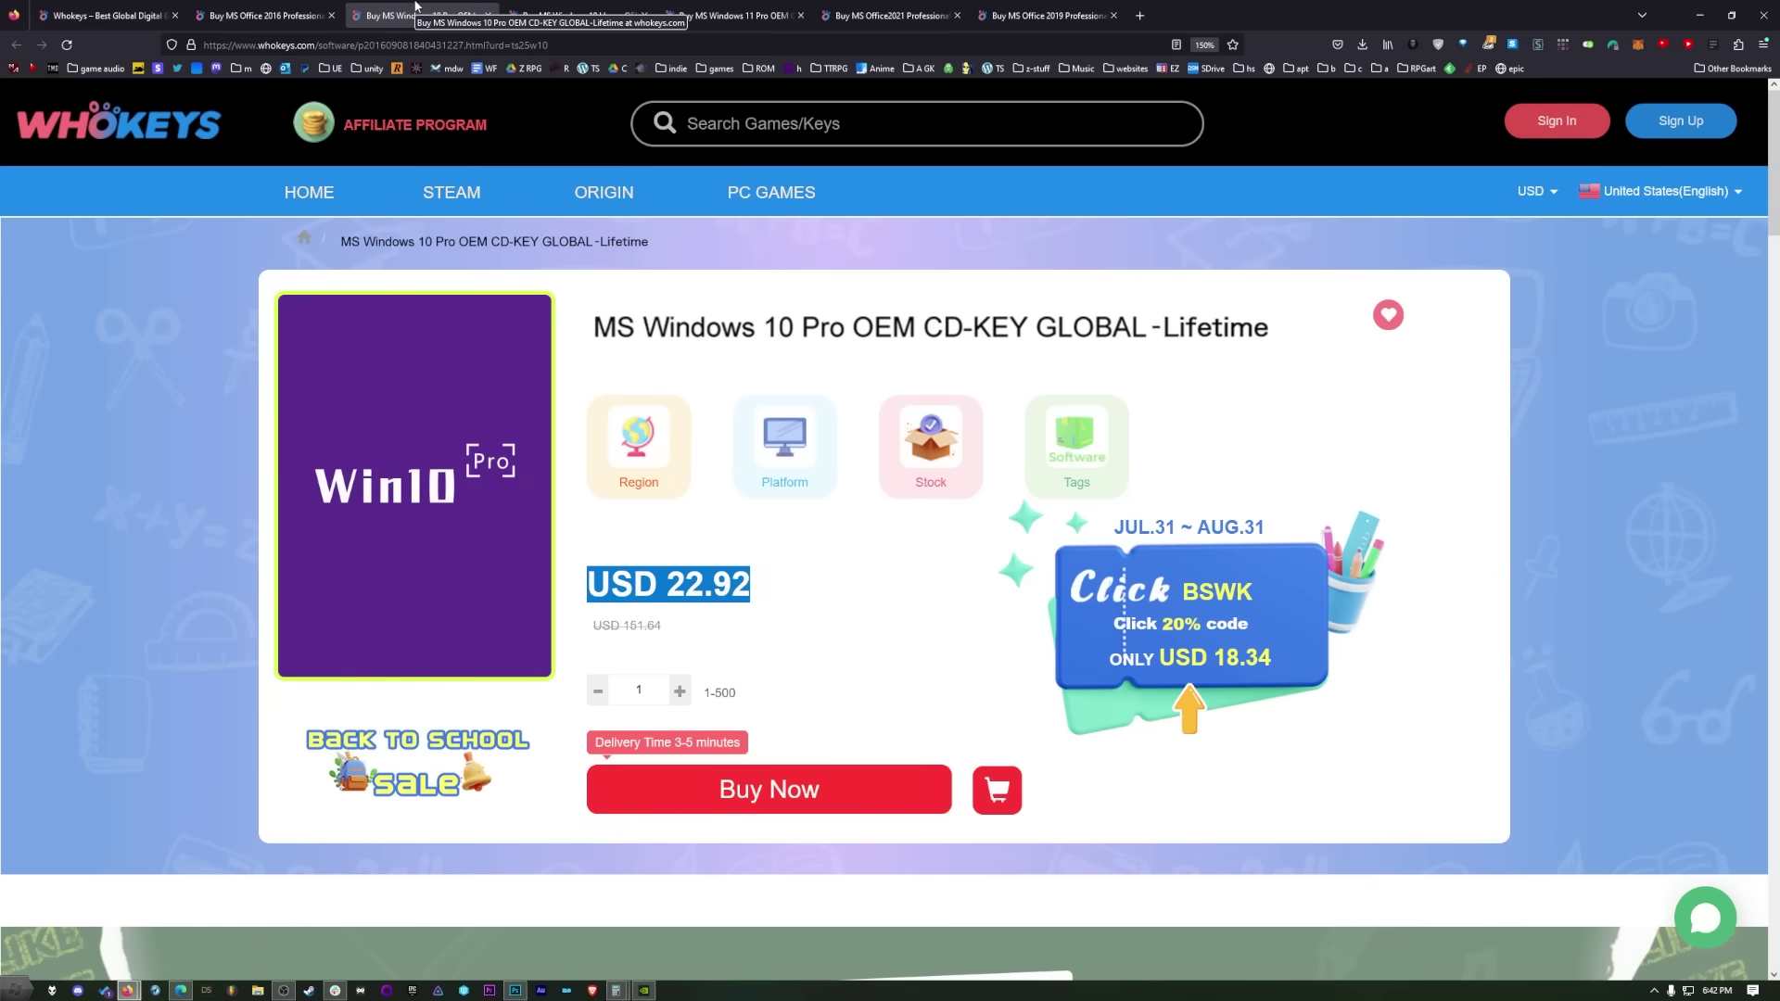
{"action": "left_click", "coordinate": [725, 7]}
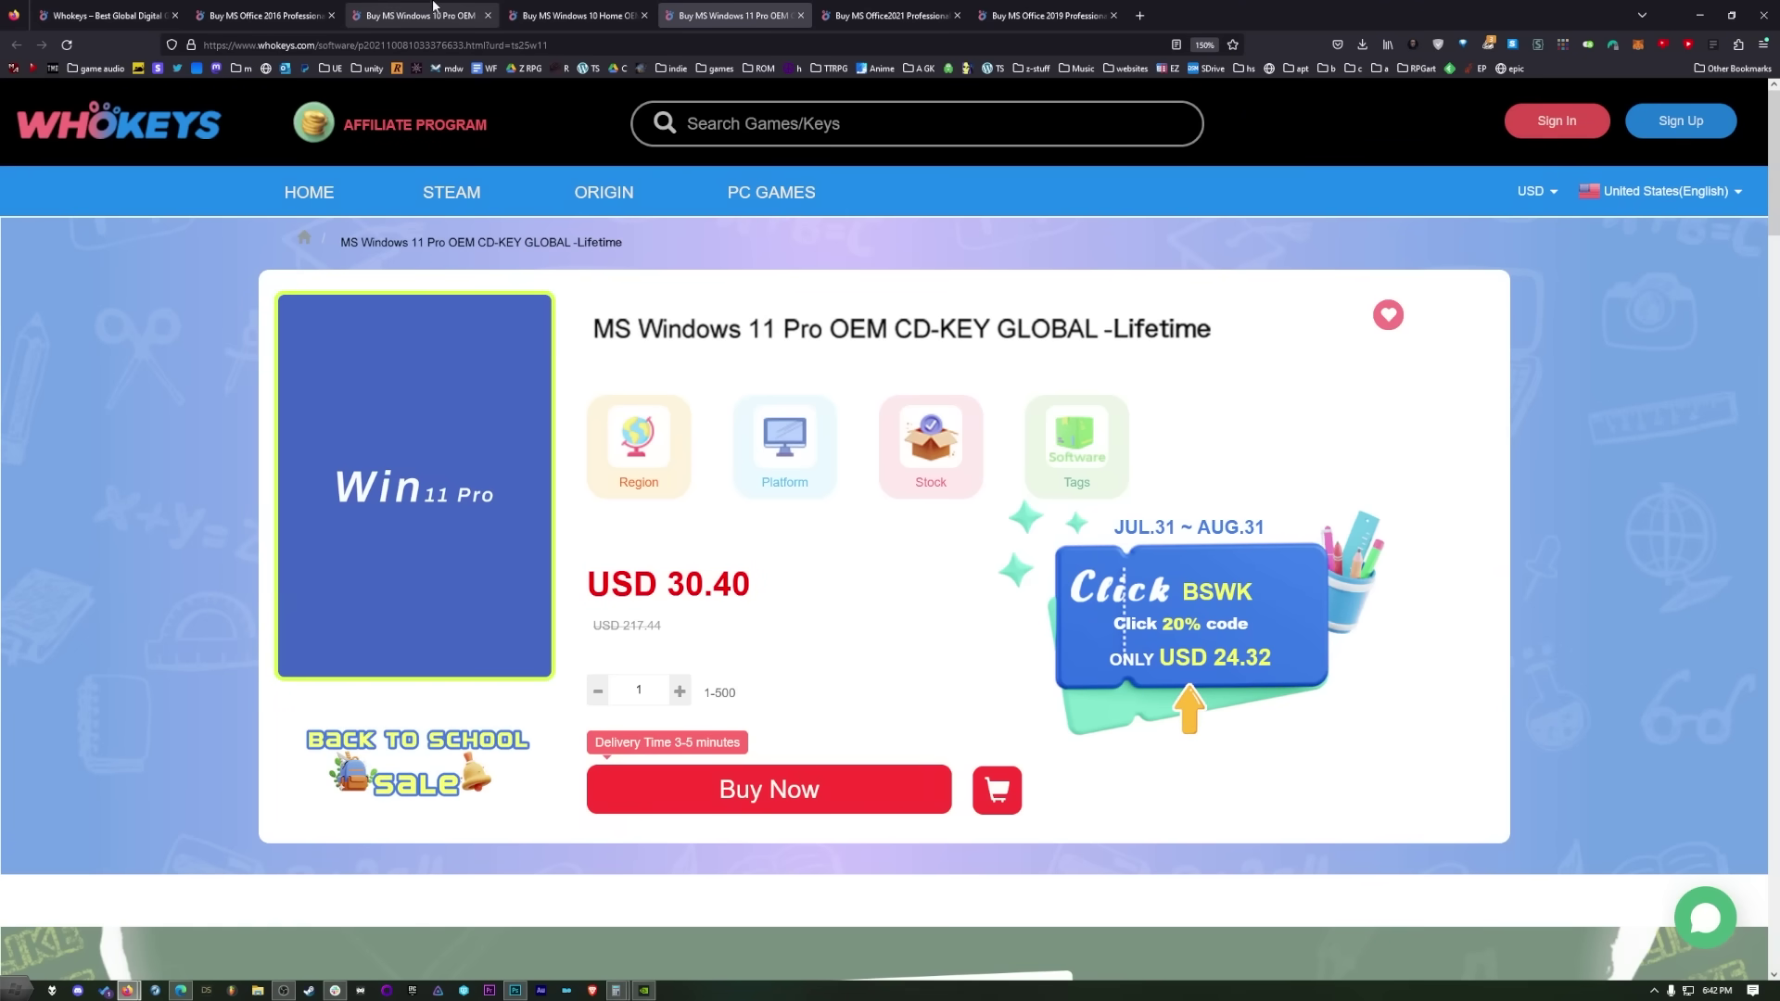
{"action": "key", "text": "ctrl+Tab"}
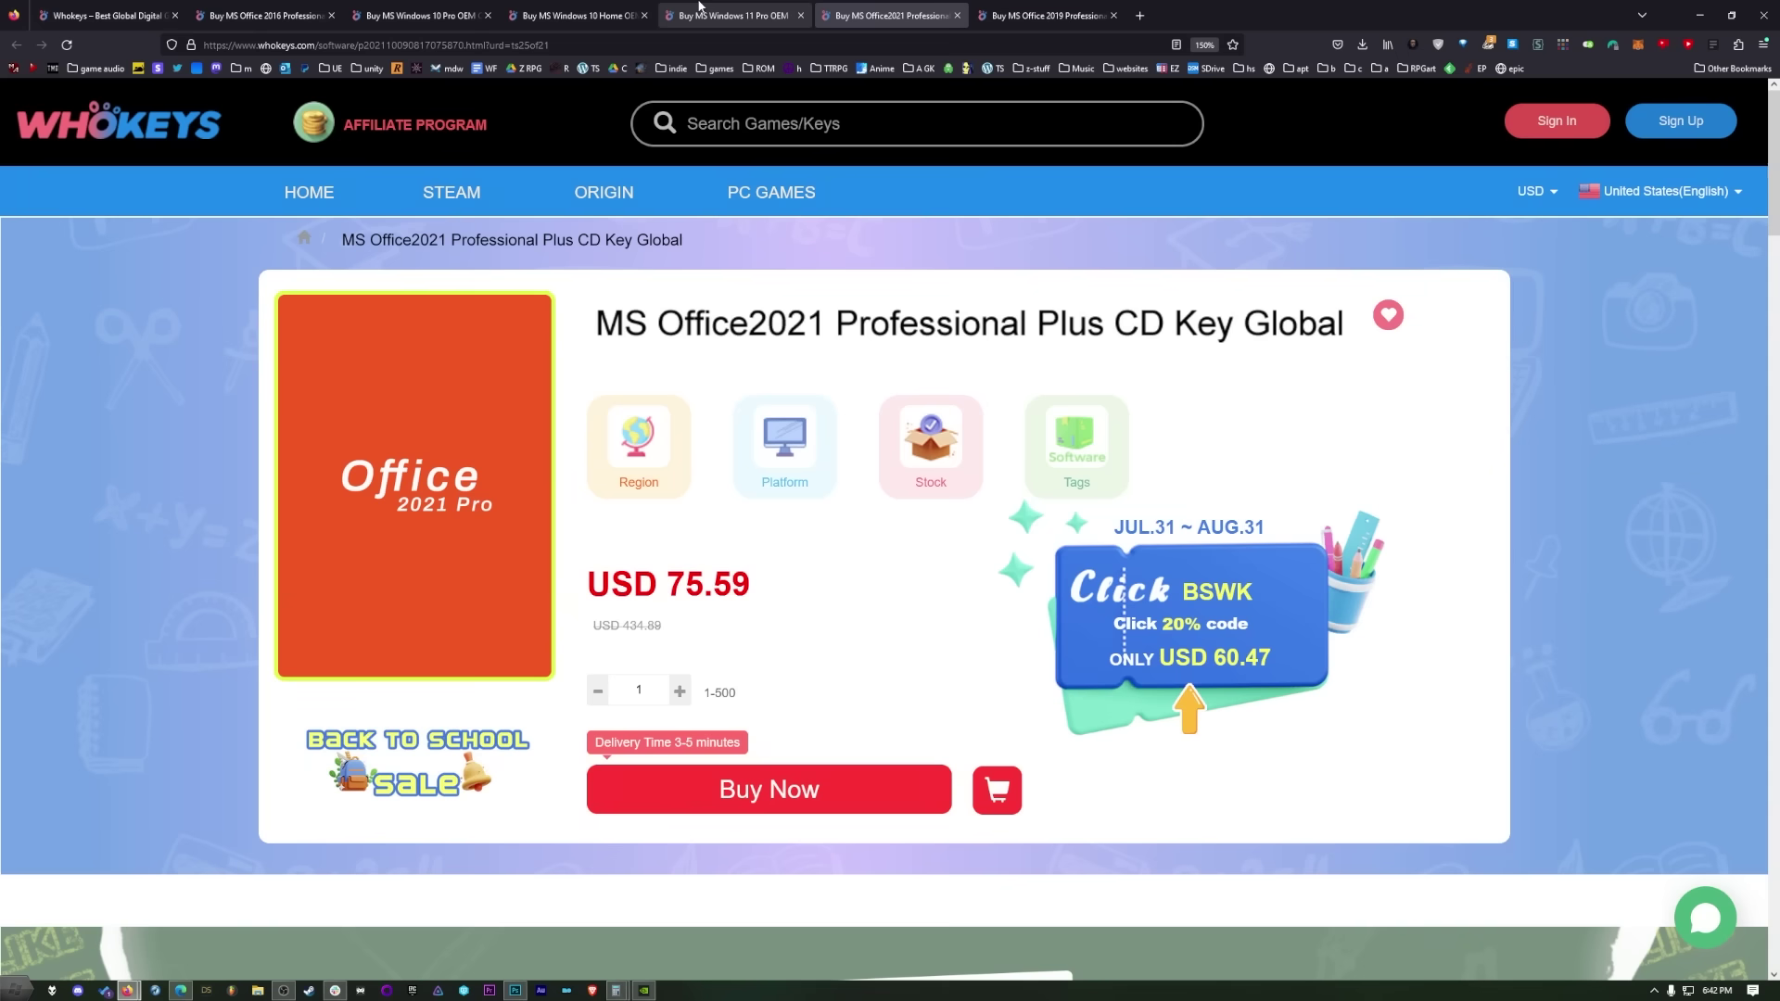
{"action": "left_click", "coordinate": [470, 9]}
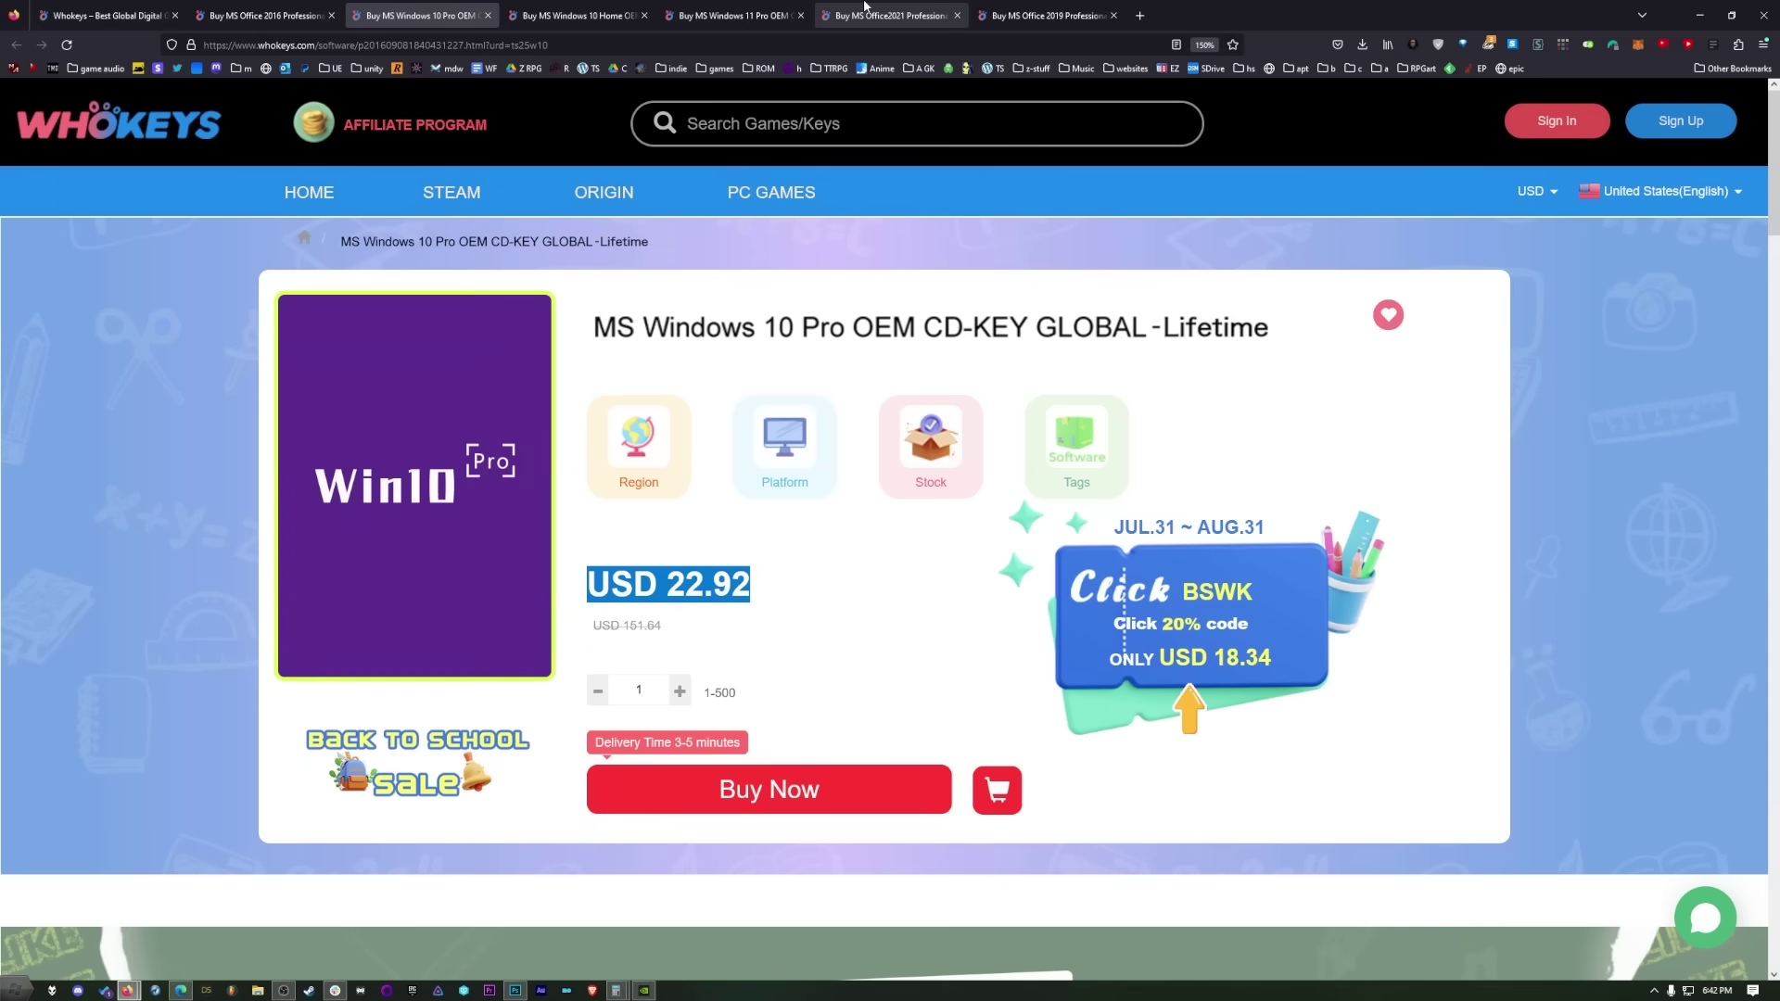
{"action": "left_click", "coordinate": [868, 11]}
Move the Office 2016 page to the last tab, then return to Windows 10 Pro.
{"action": "left_click_drag", "start_coordinate": [269, 15], "coordinate": [1093, 15]}
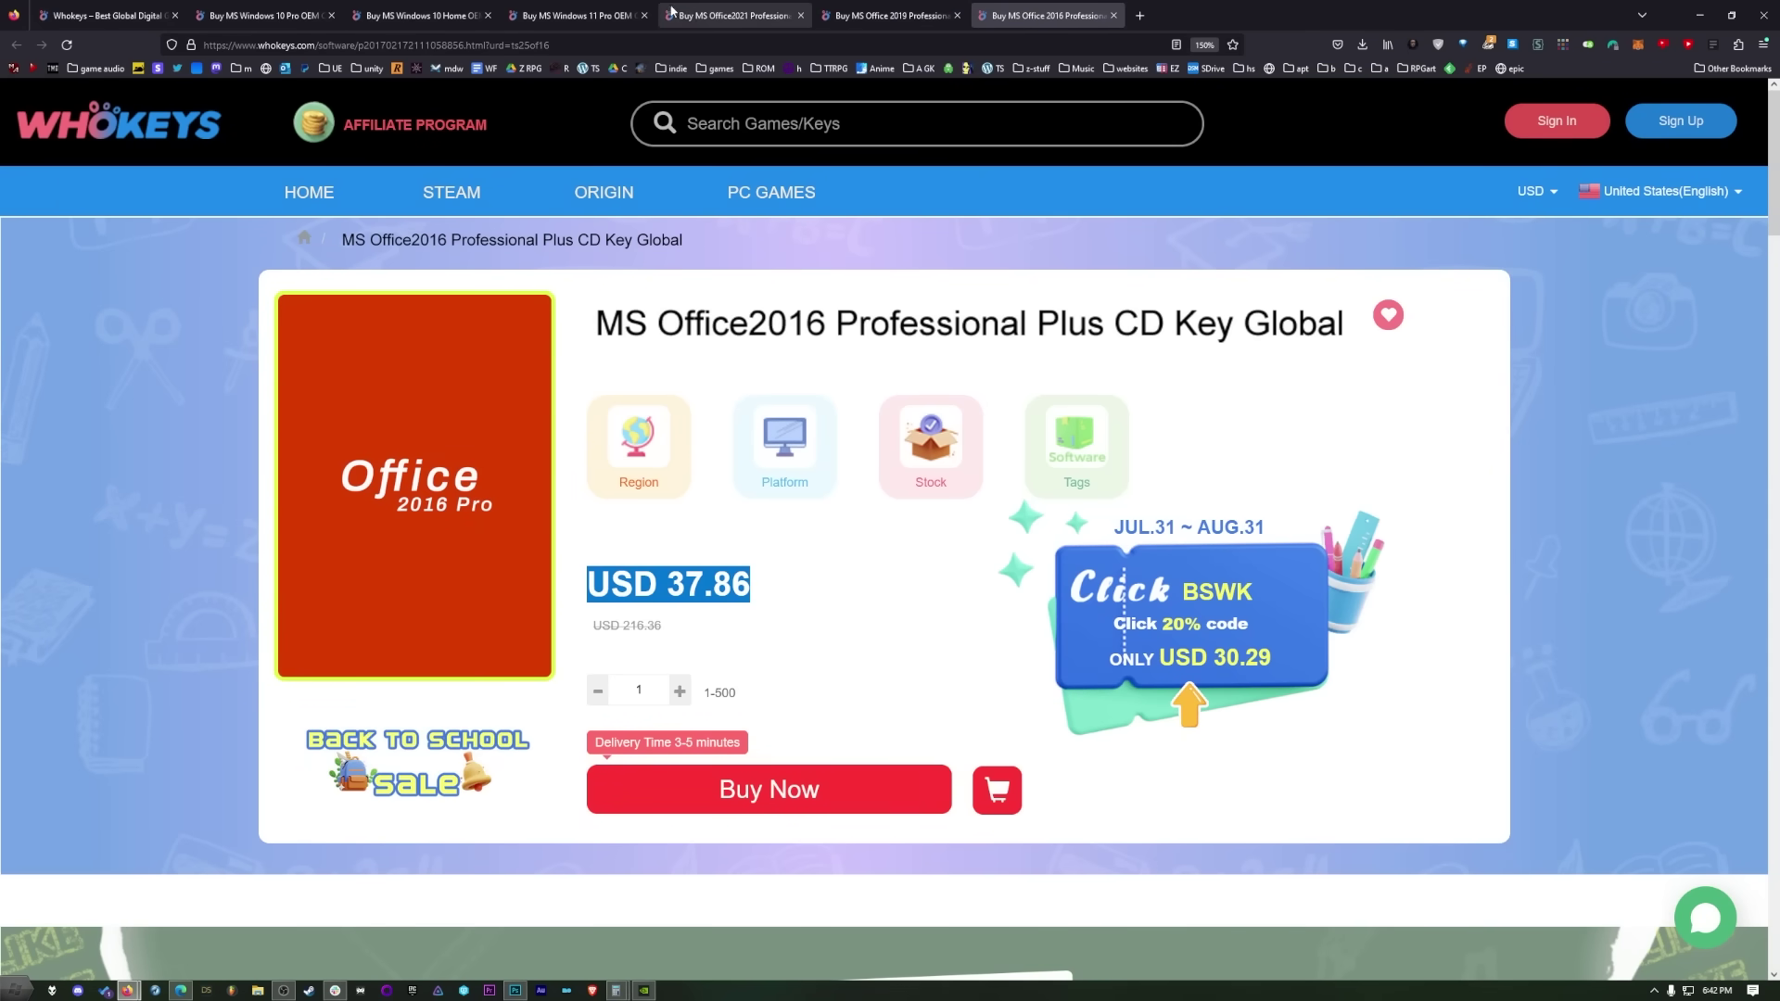
{"action": "left_click", "coordinate": [482, 13]}
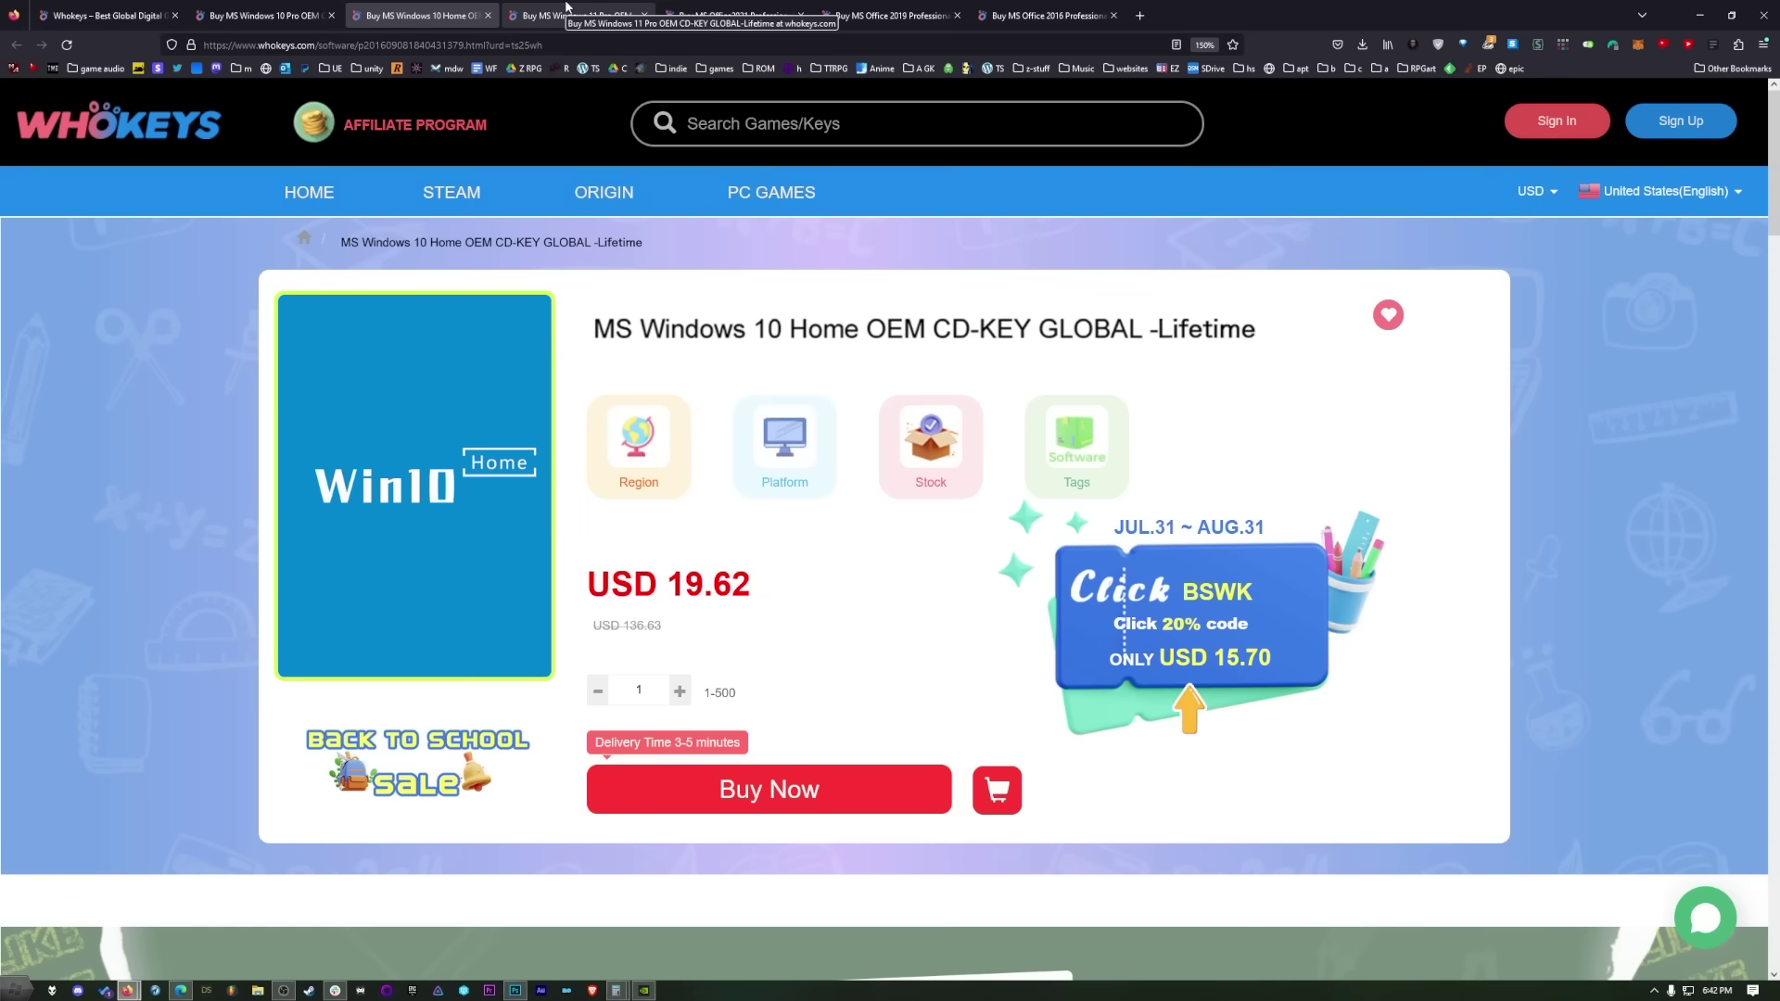
{"action": "left_click", "coordinate": [264, 15]}
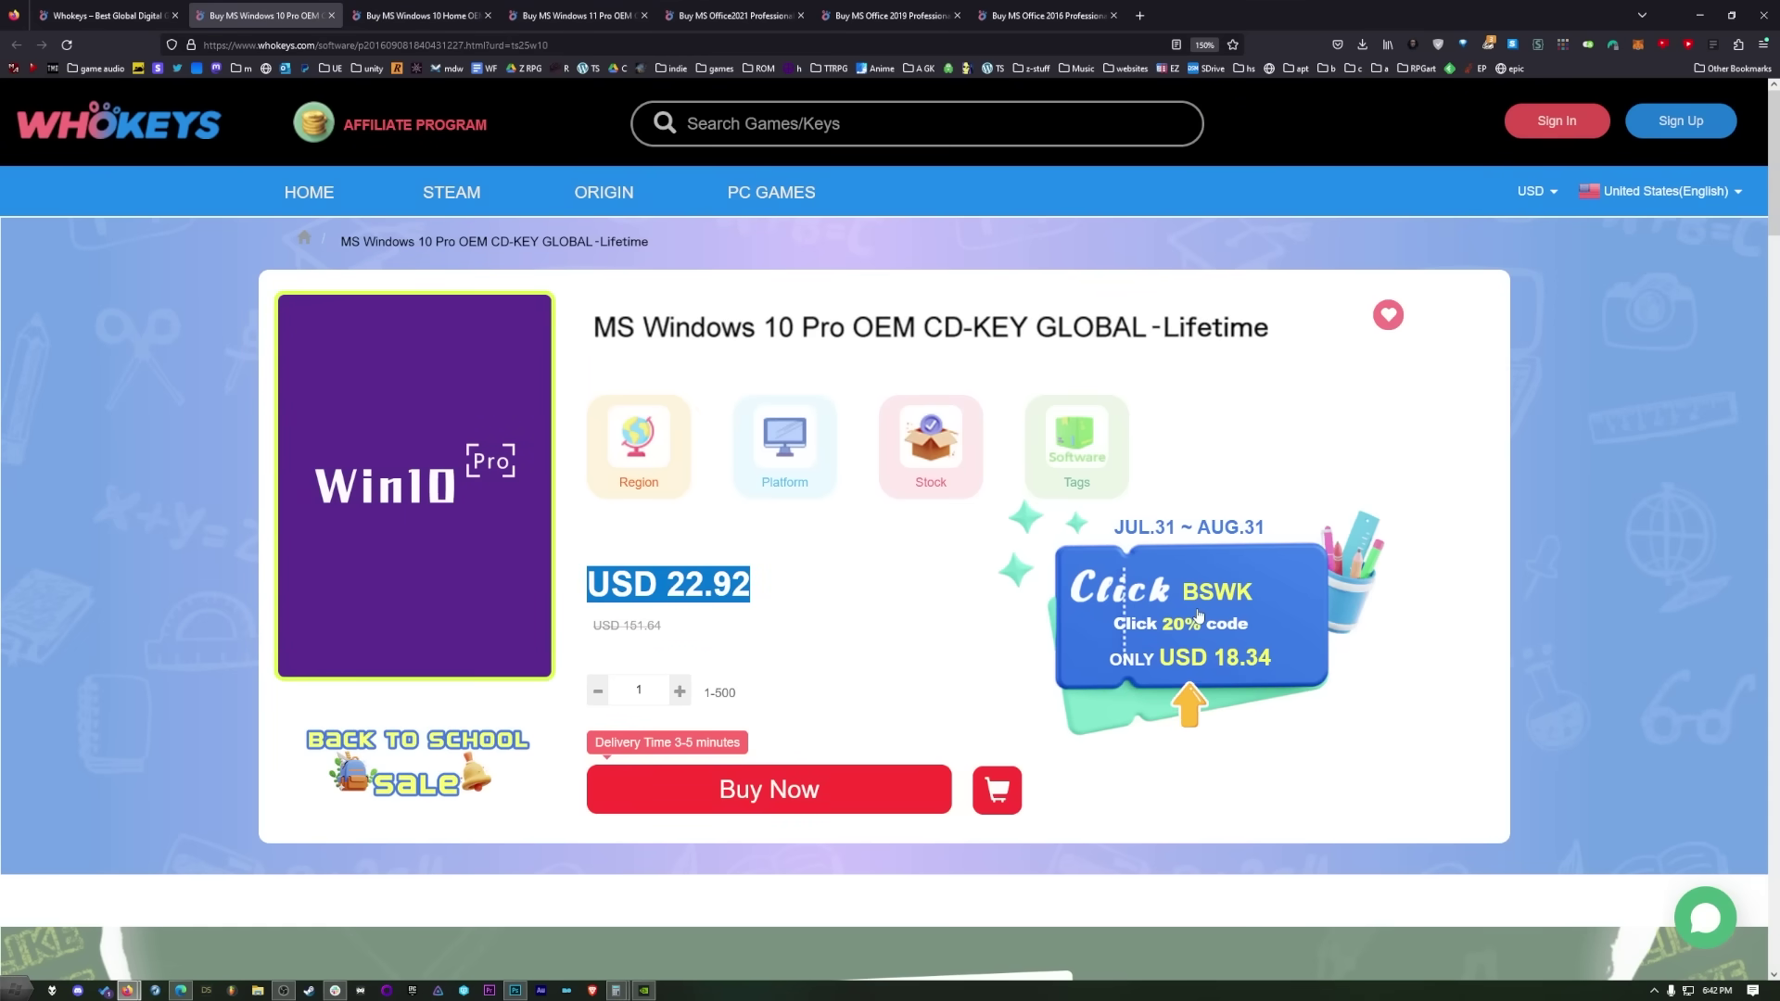
{"action": "scroll", "coordinate": [1200, 612], "scroll_direction": "down", "scroll_amount": 2}
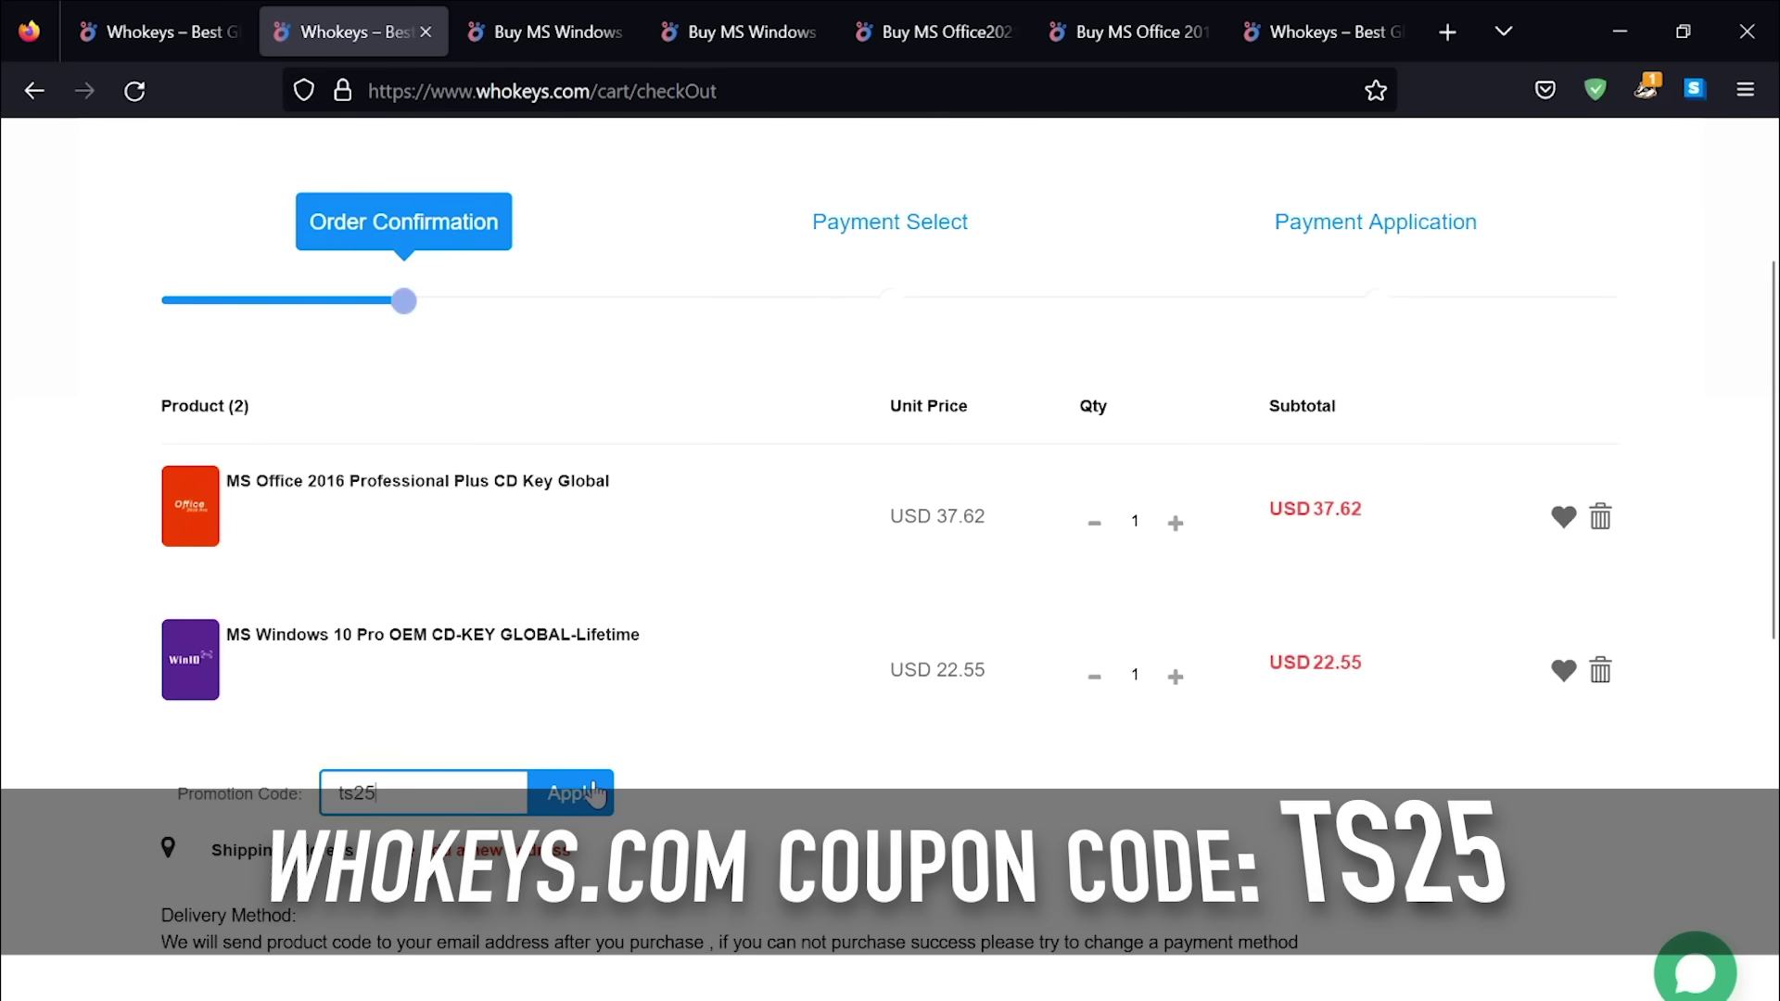
Apply the ts25 promotion code to the cart items.
{"action": "left_click", "coordinate": [592, 794]}
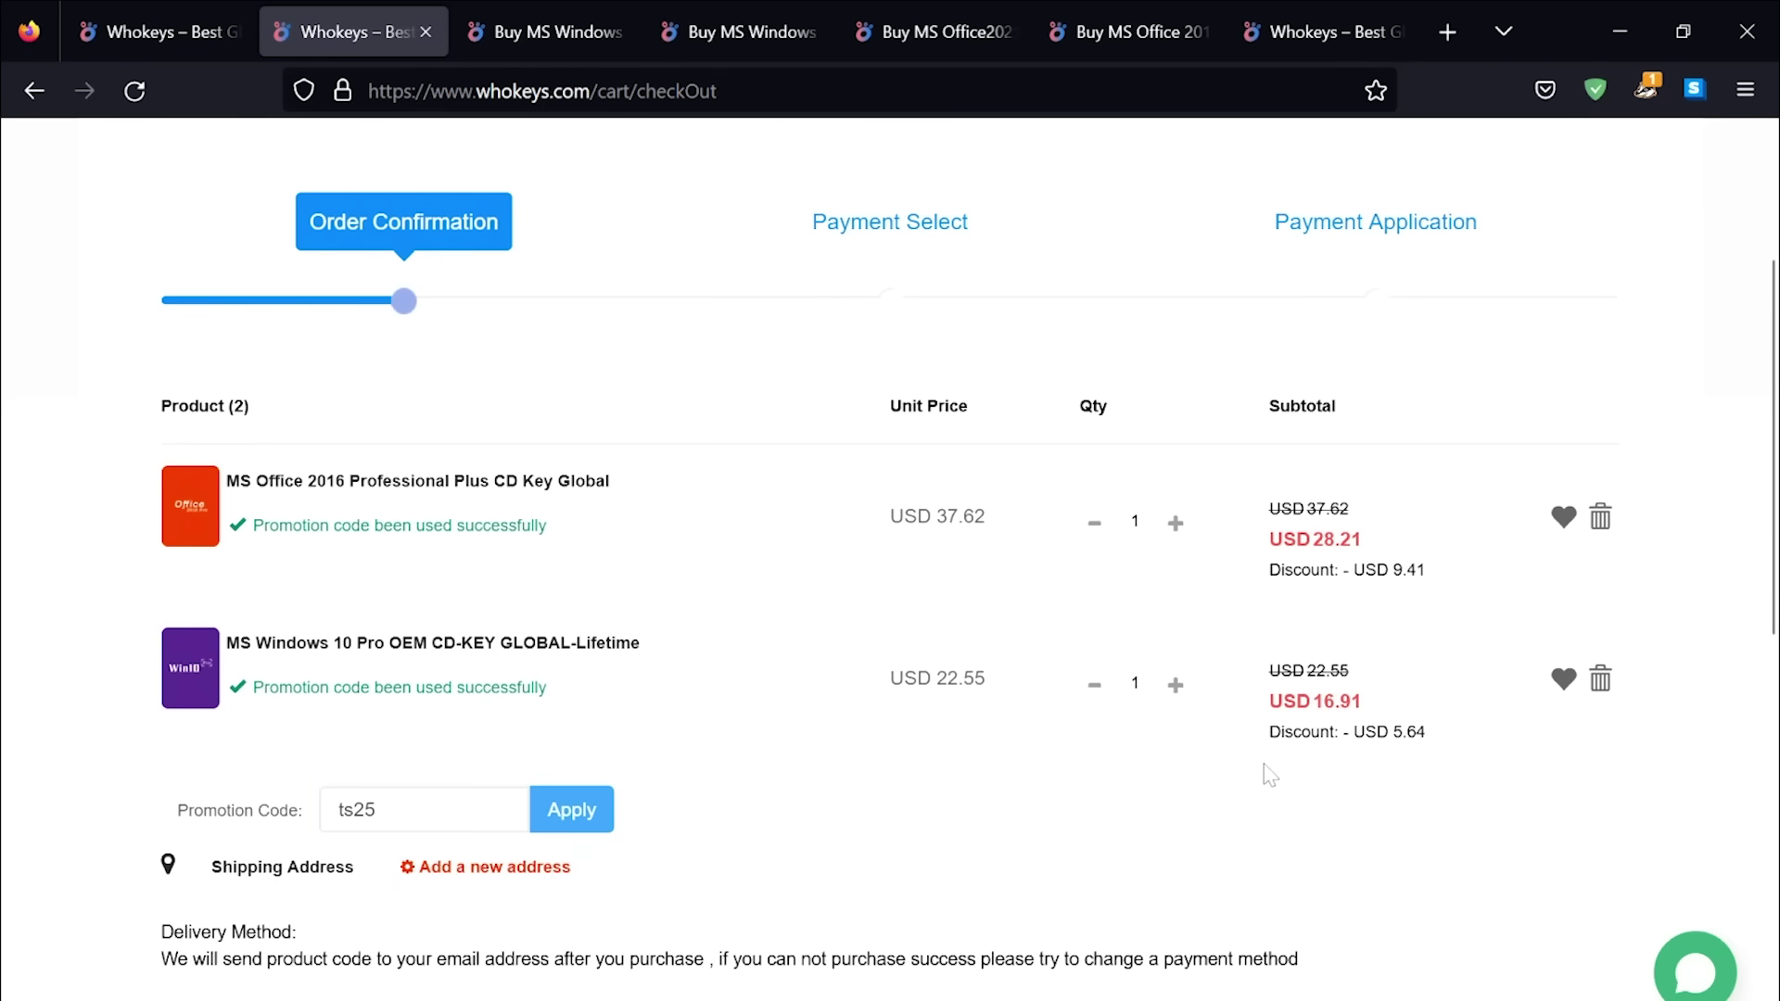
{"action": "scroll", "coordinate": [1263, 770], "scroll_direction": "down", "scroll_amount": 3}
{"action": "key", "text": "ctrl+minus"}
{"action": "key", "text": "ctrl+minus"}
{"action": "key", "text": "ctrl+minus"}
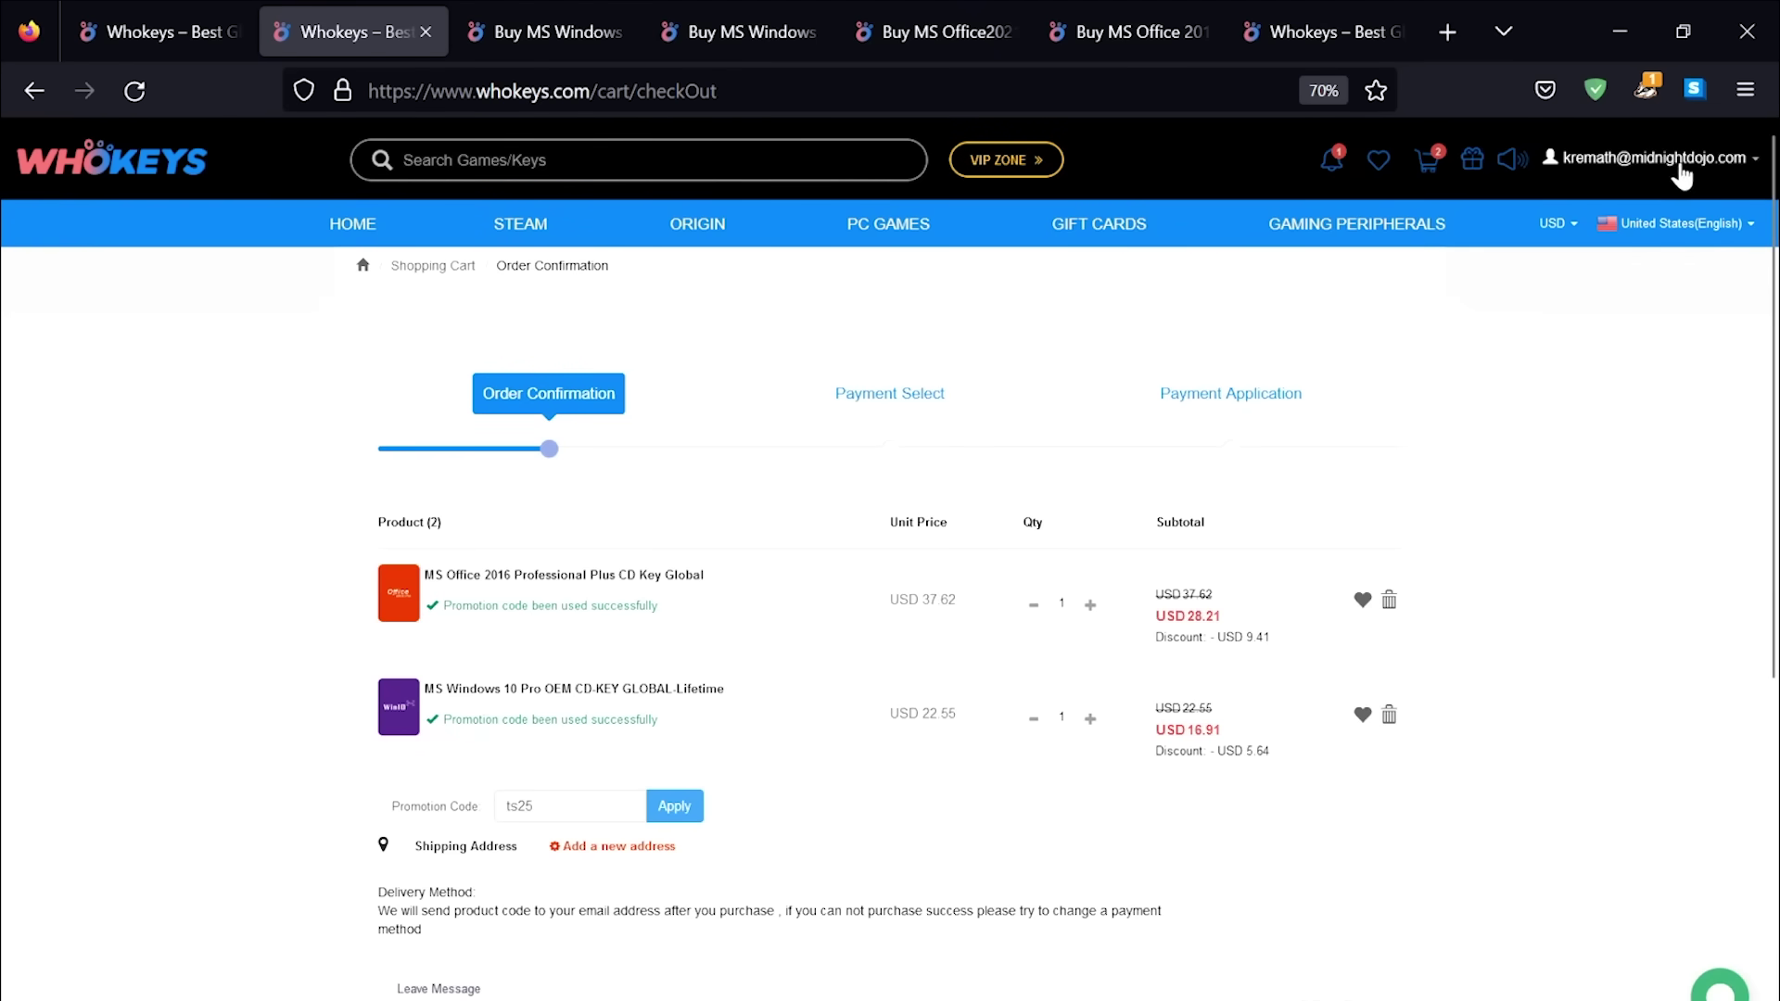
In the User Center's purchased orders, view and select the Windows 10 Pro order's key.
{"action": "mouse_move", "coordinate": [1678, 178]}
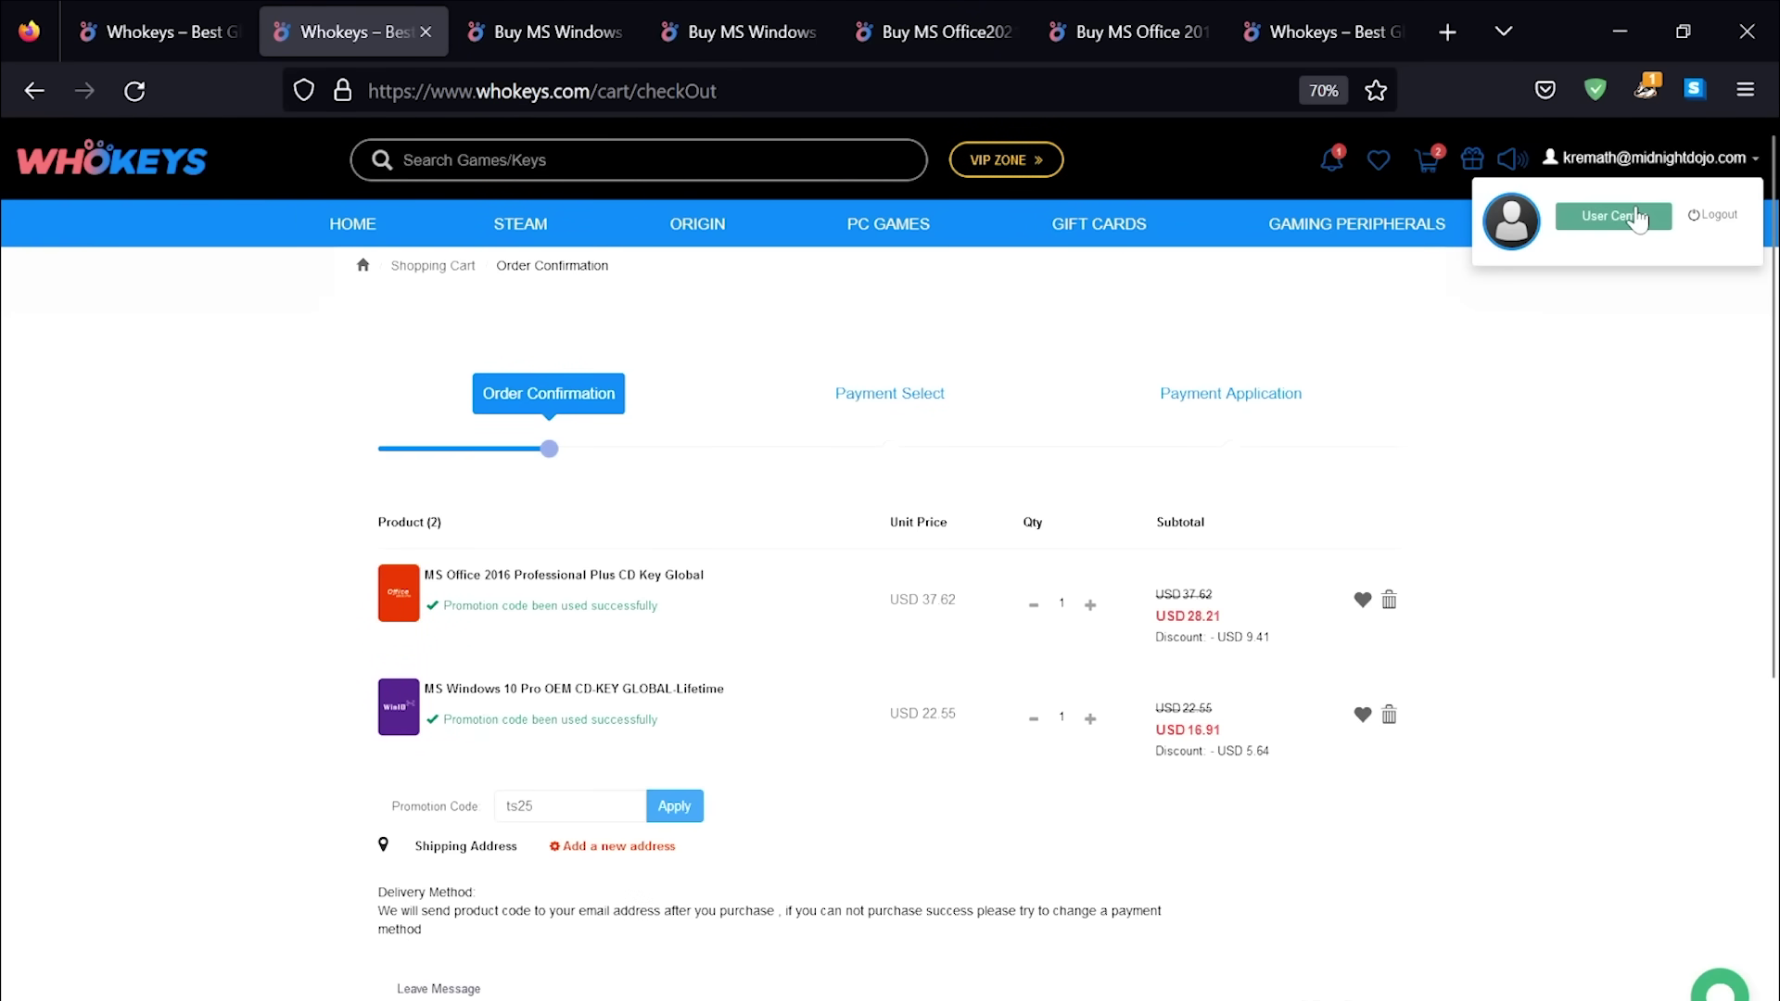
{"action": "left_click", "coordinate": [1638, 220]}
{"action": "left_click", "coordinate": [662, 469]}
{"action": "left_click", "coordinate": [826, 469]}
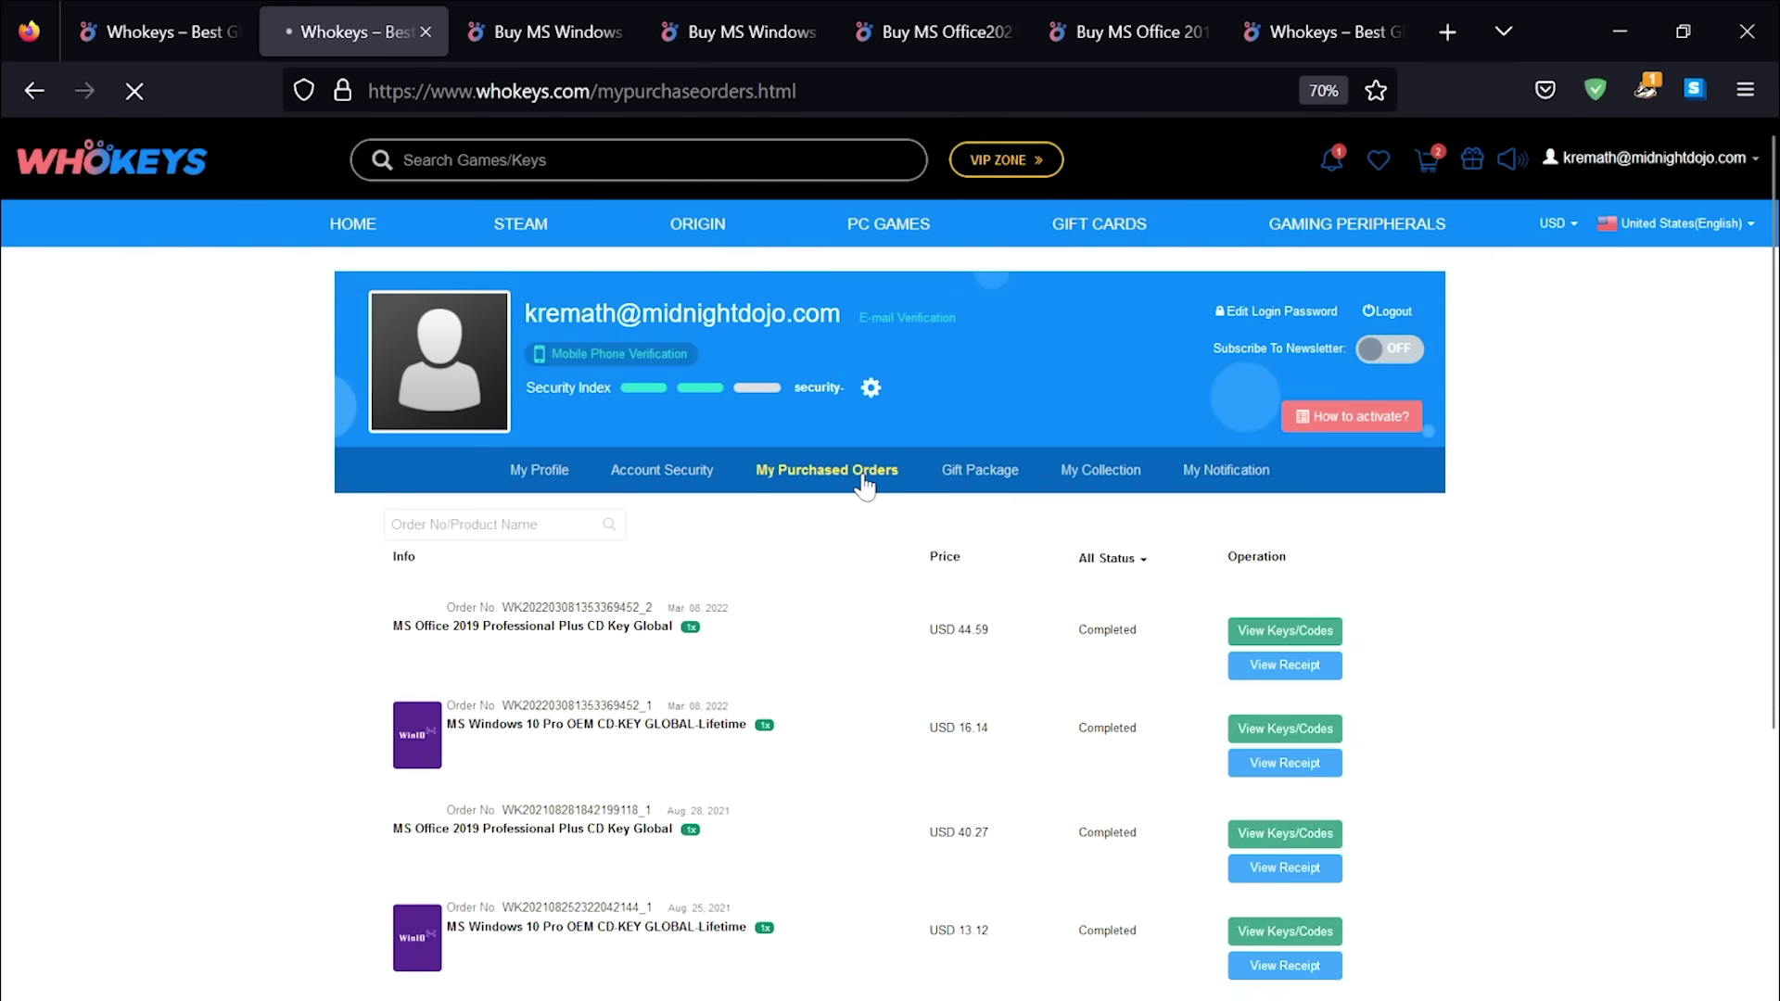
{"action": "left_click", "coordinate": [1257, 739]}
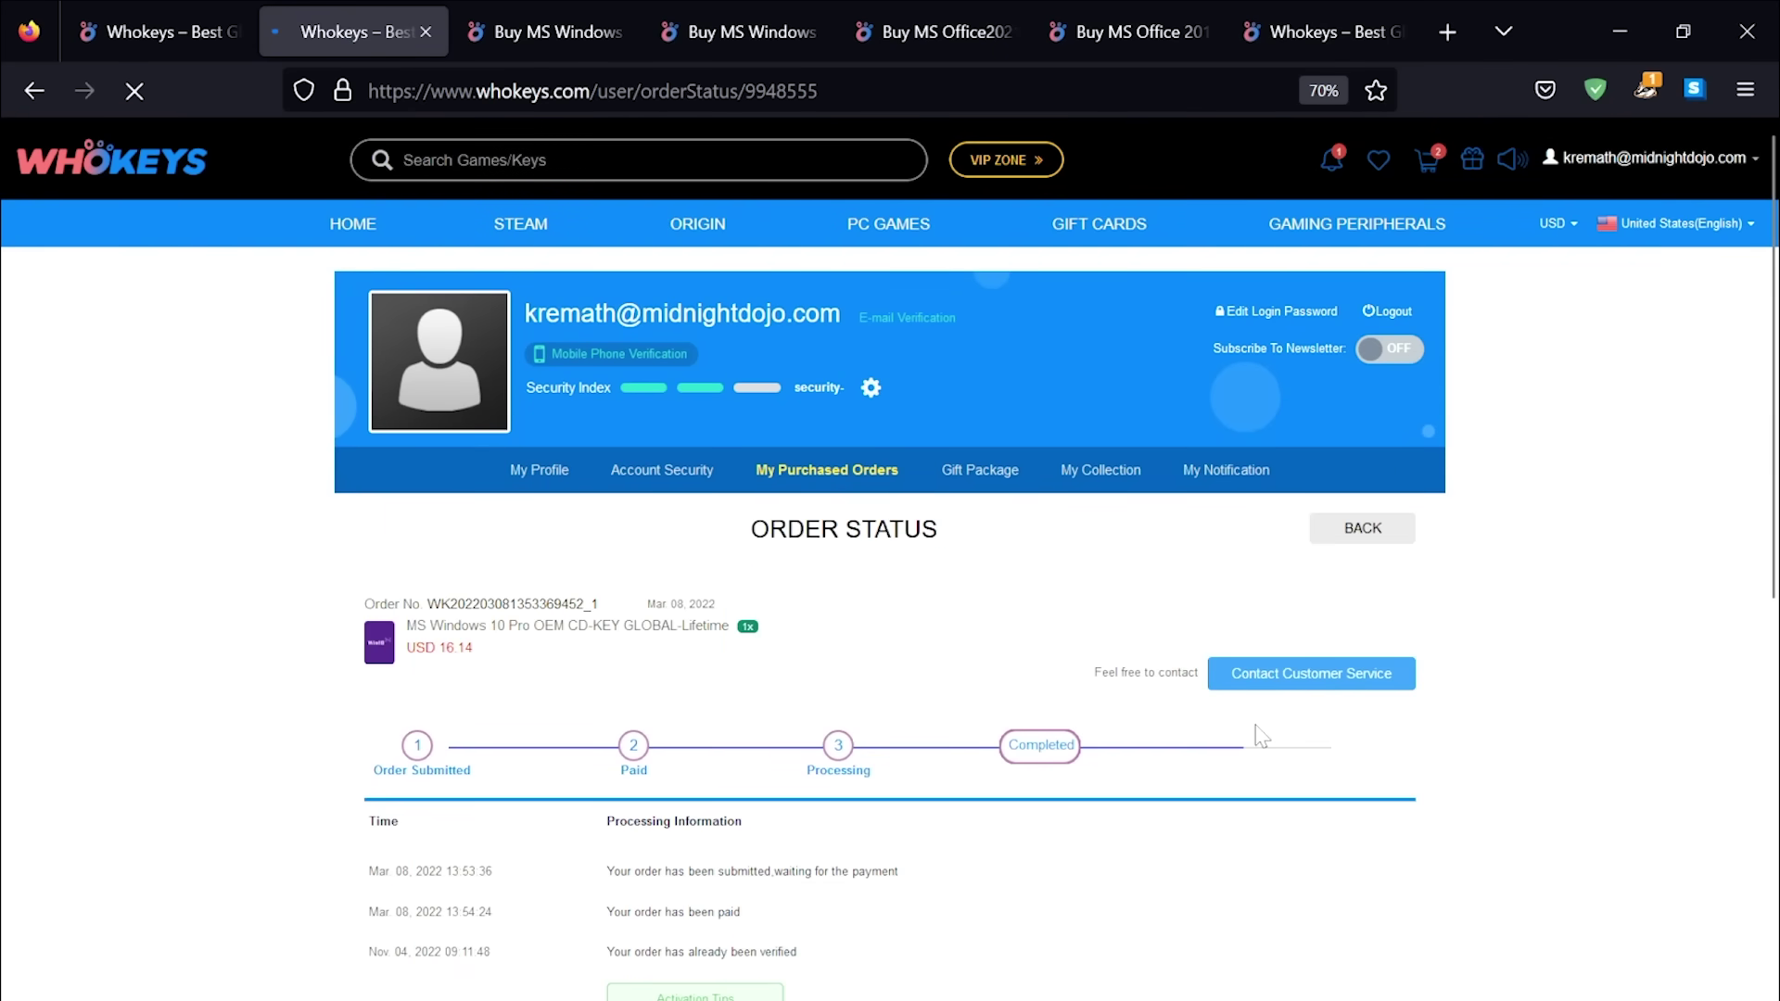
{"action": "key", "text": "ctrl+plus"}
{"action": "key", "text": "ctrl+plus"}
{"action": "scroll", "coordinate": [1291, 676], "scroll_direction": "down", "scroll_amount": 6}
{"action": "left_click_drag", "start_coordinate": [936, 713], "coordinate": [674, 715]}
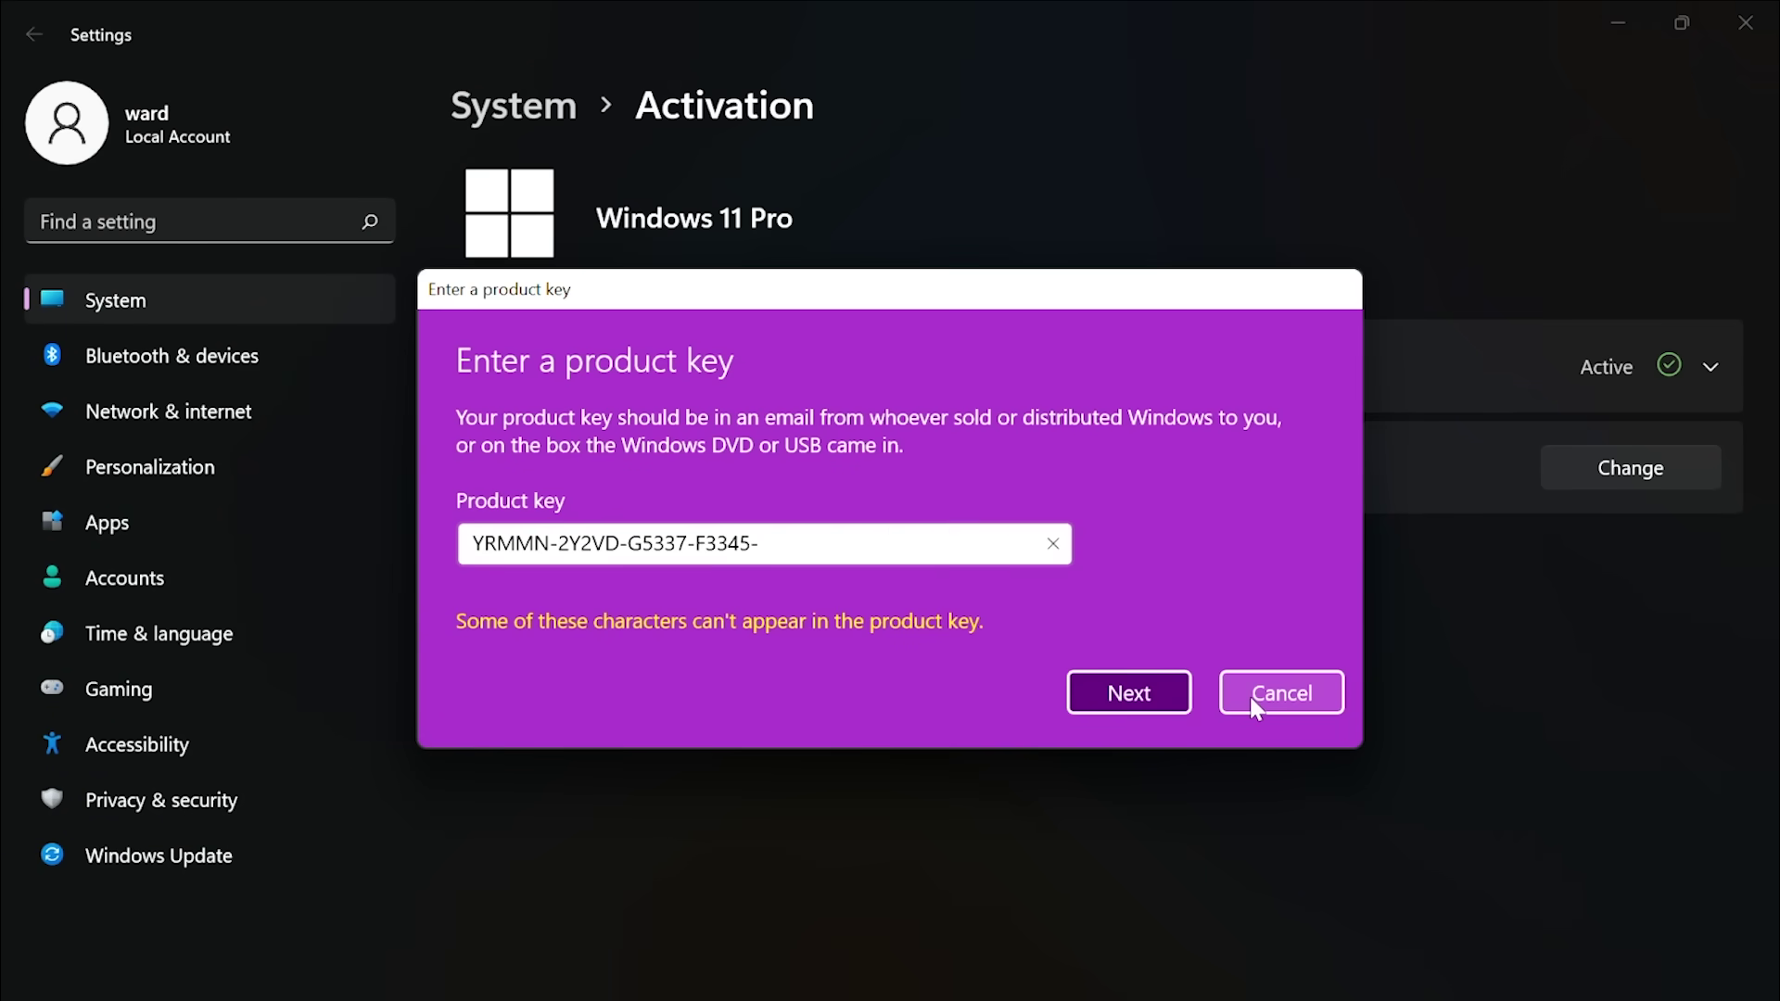
Cancel the Enter a product key dialog, keeping Windows 11 Pro activation Active.
{"action": "left_click", "coordinate": [1250, 700]}
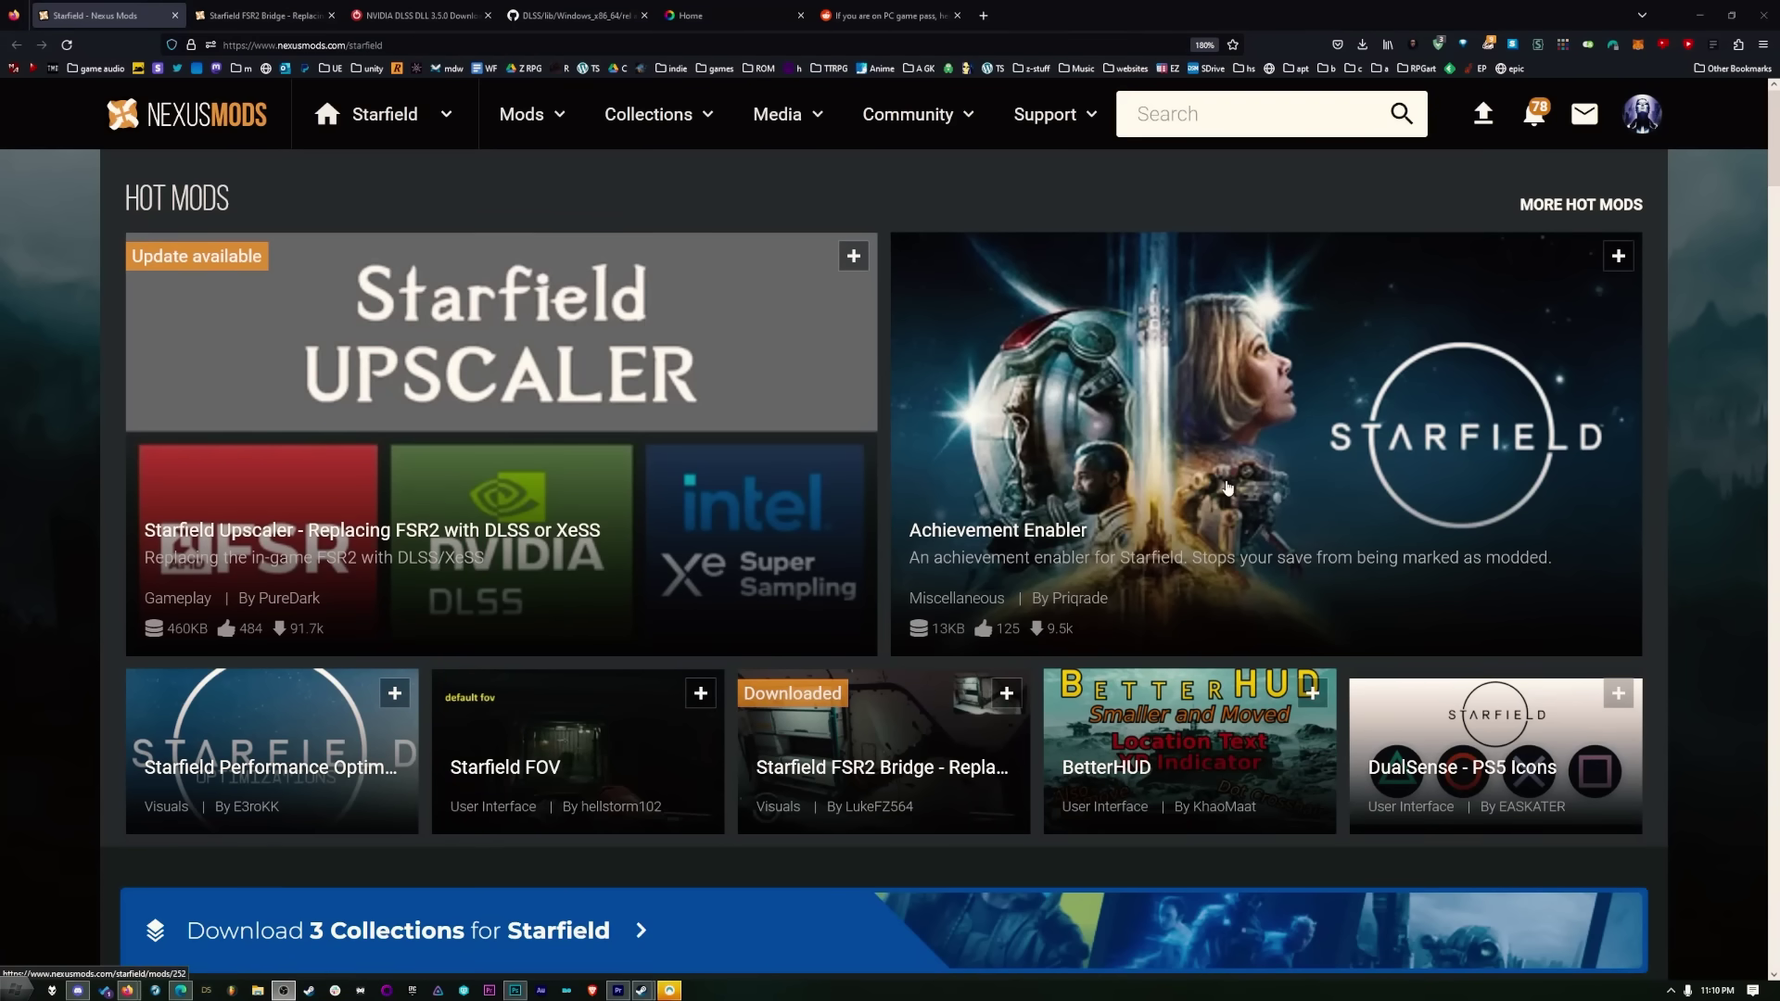
Switch to the Starfield FSR2 Bridge mod page on Nexus Mods.
{"action": "scroll", "coordinate": [1226, 486], "scroll_direction": "down", "scroll_amount": 5}
{"action": "scroll", "coordinate": [742, 454], "scroll_direction": "up", "scroll_amount": 5}
{"action": "key", "text": "ctrl+Tab"}
{"action": "left_click_drag", "start_coordinate": [306, 236], "coordinate": [1131, 252]}
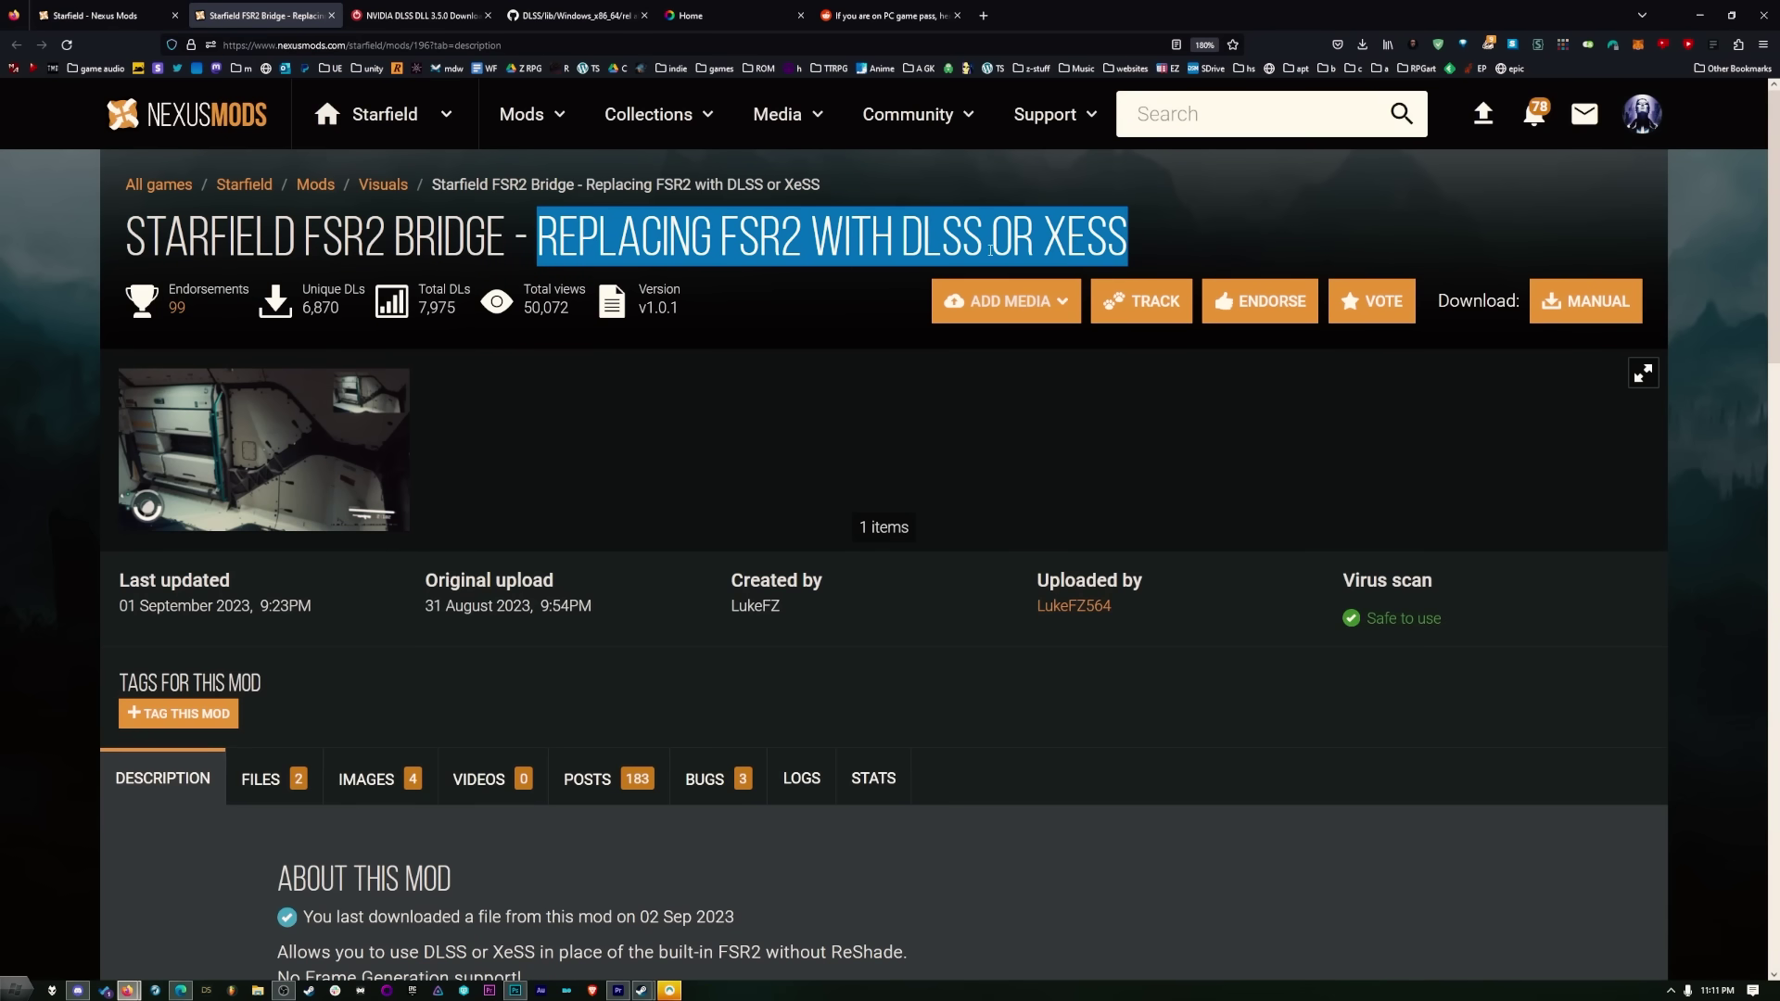
{"action": "left_click", "coordinate": [1088, 249]}
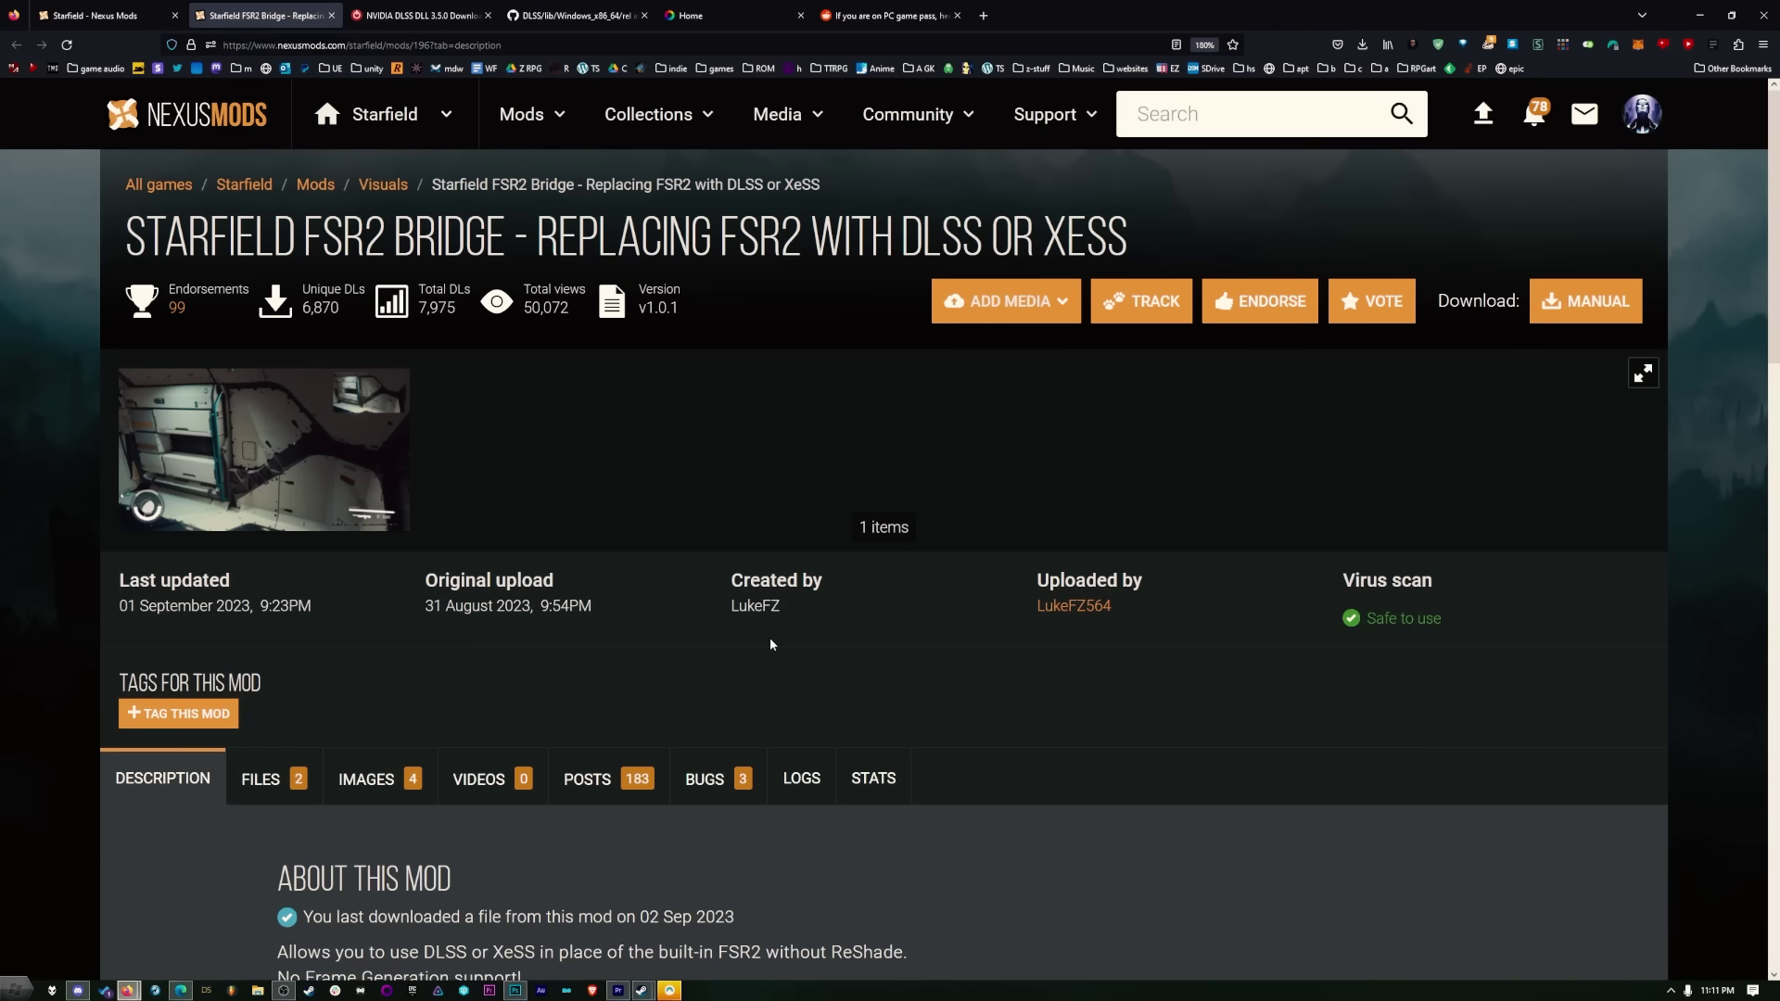
Manually download the FSR Bridge - DLSS file from the mod's Files list.
{"action": "left_click", "coordinate": [282, 785]}
{"action": "scroll", "coordinate": [548, 704], "scroll_direction": "down", "scroll_amount": 3}
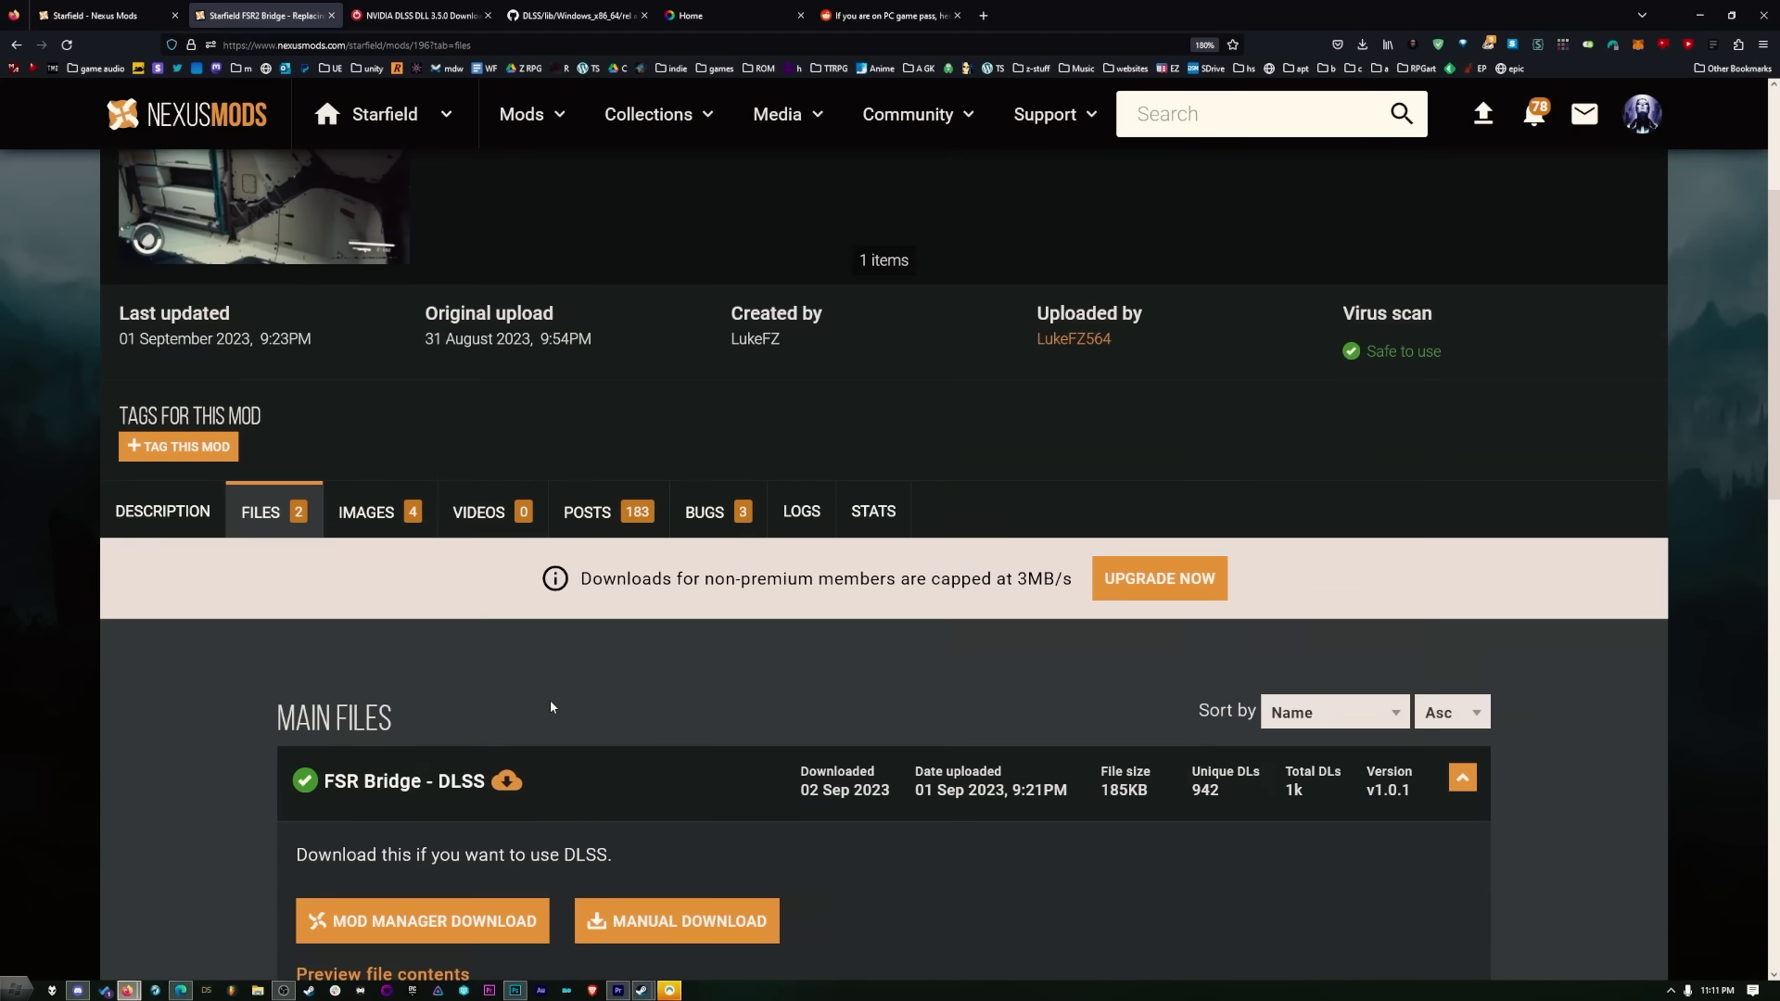
{"action": "scroll", "coordinate": [575, 700], "scroll_direction": "down", "scroll_amount": 1}
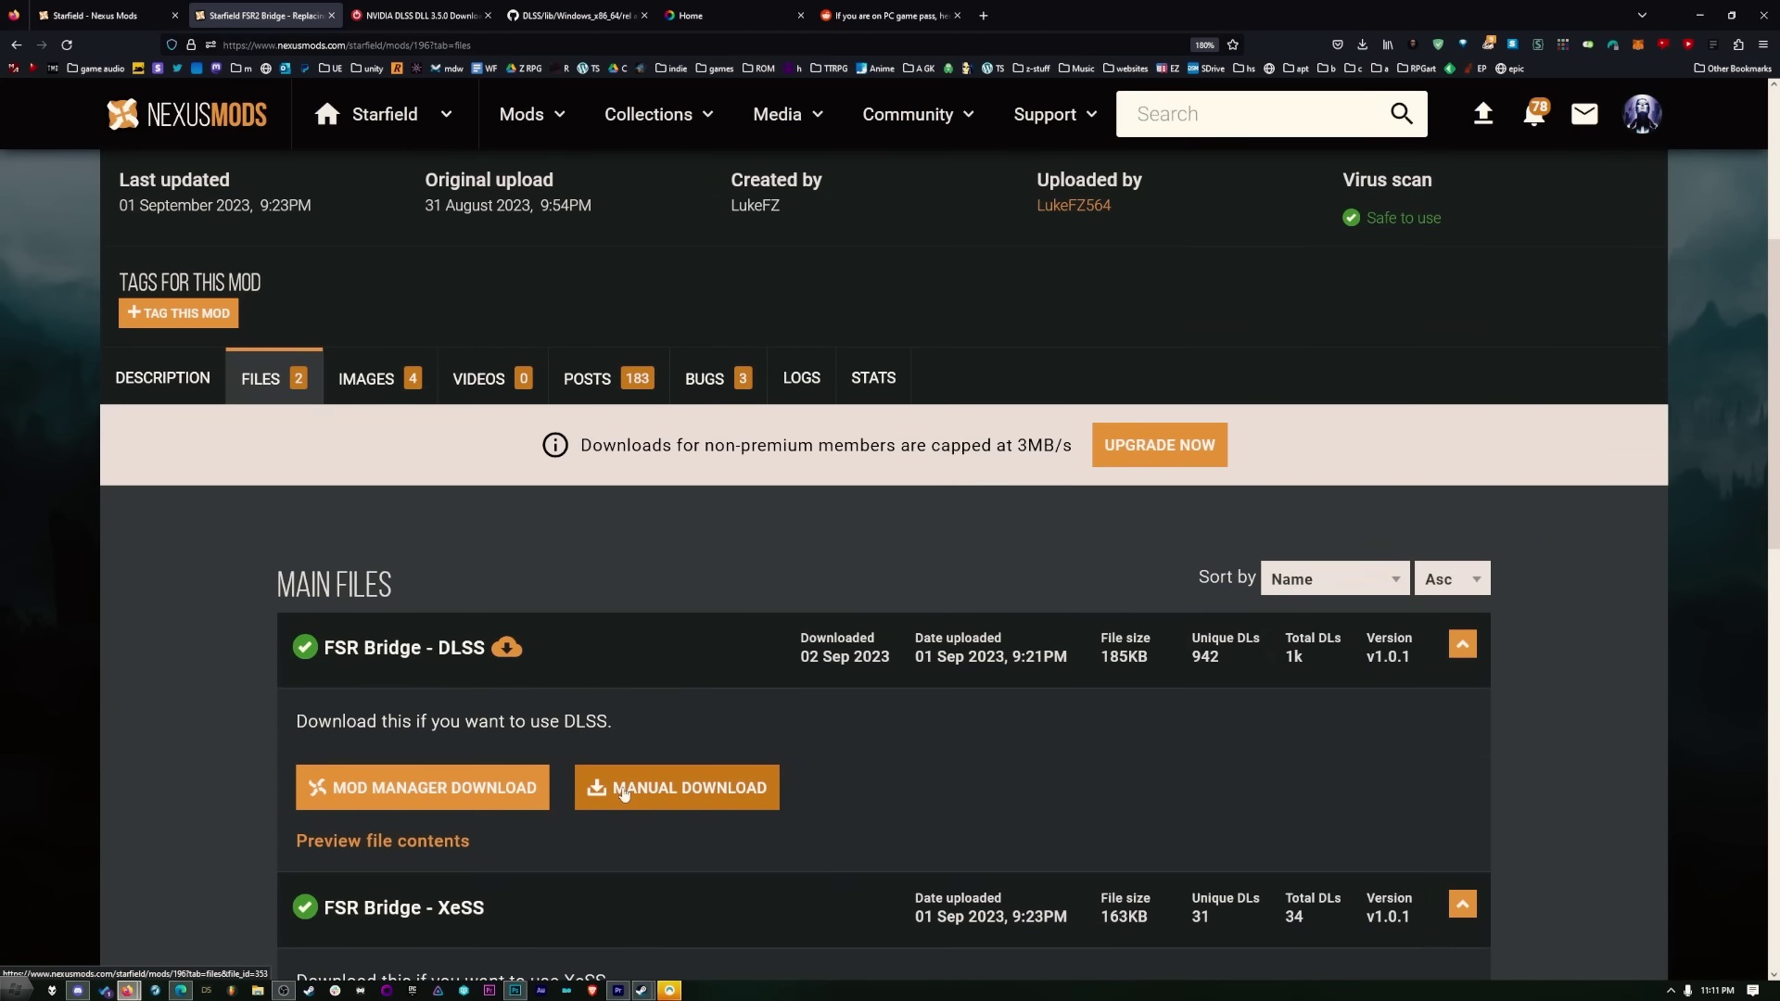
{"action": "scroll", "coordinate": [623, 793], "scroll_direction": "down", "scroll_amount": 1}
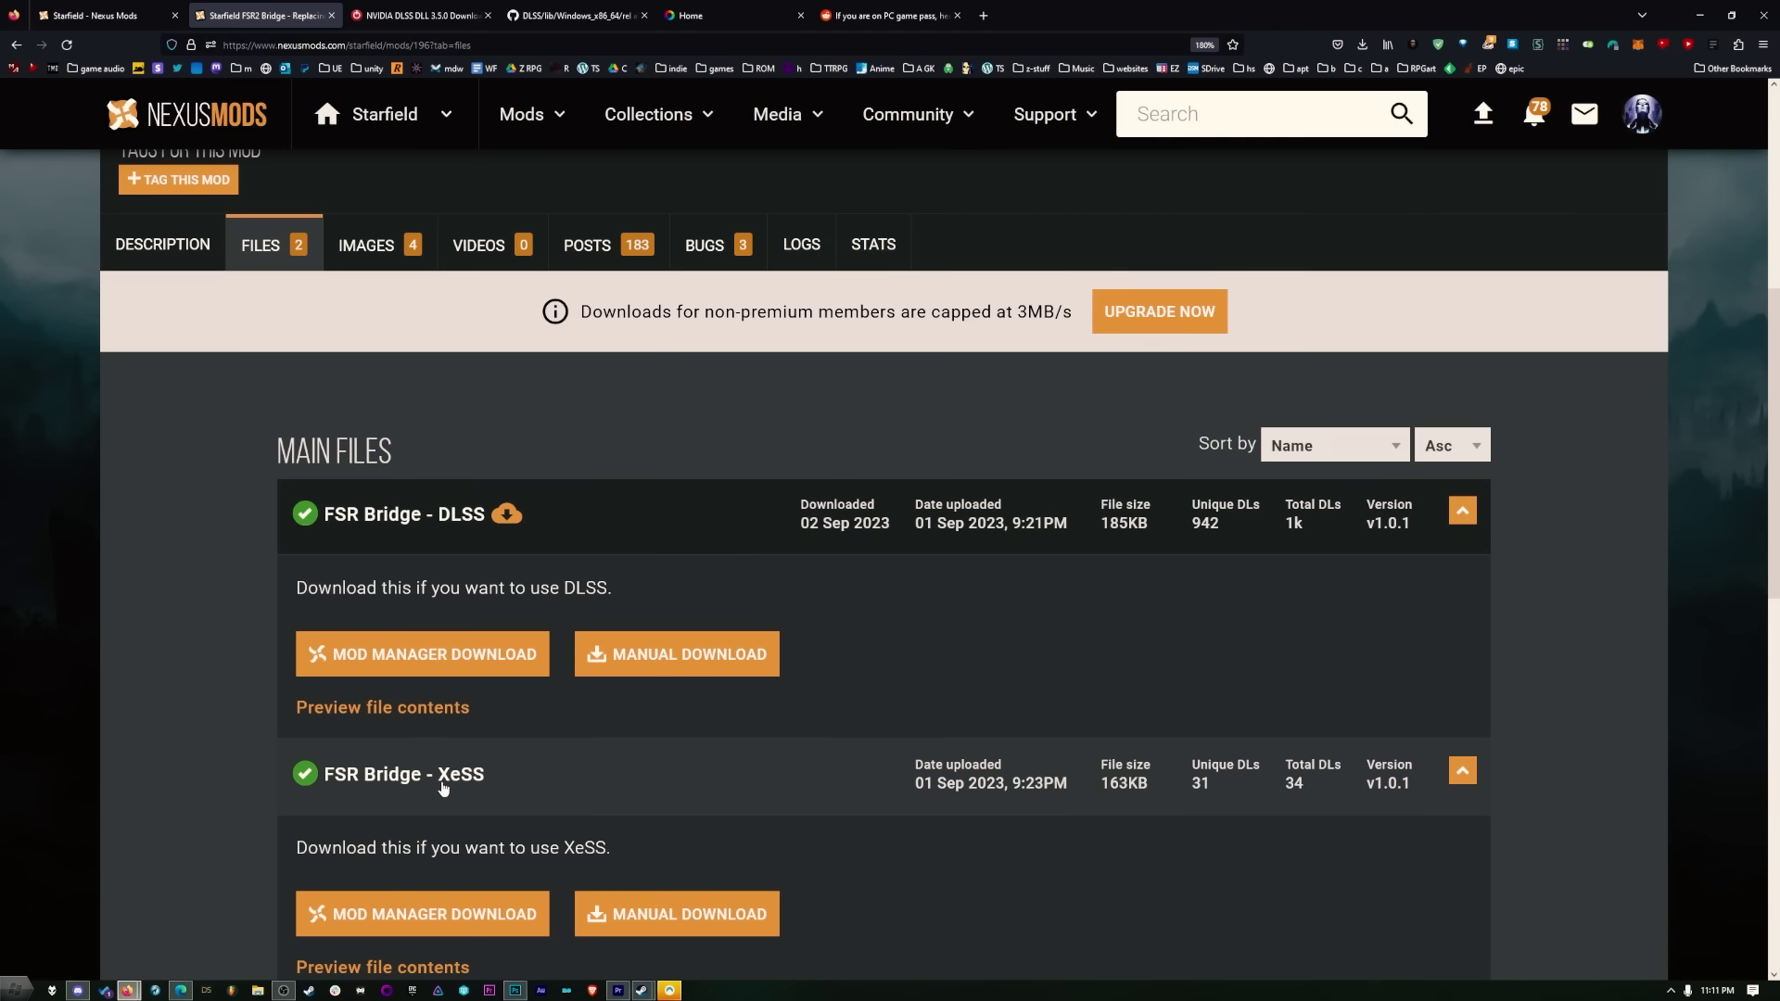
{"action": "left_click", "coordinate": [647, 654]}
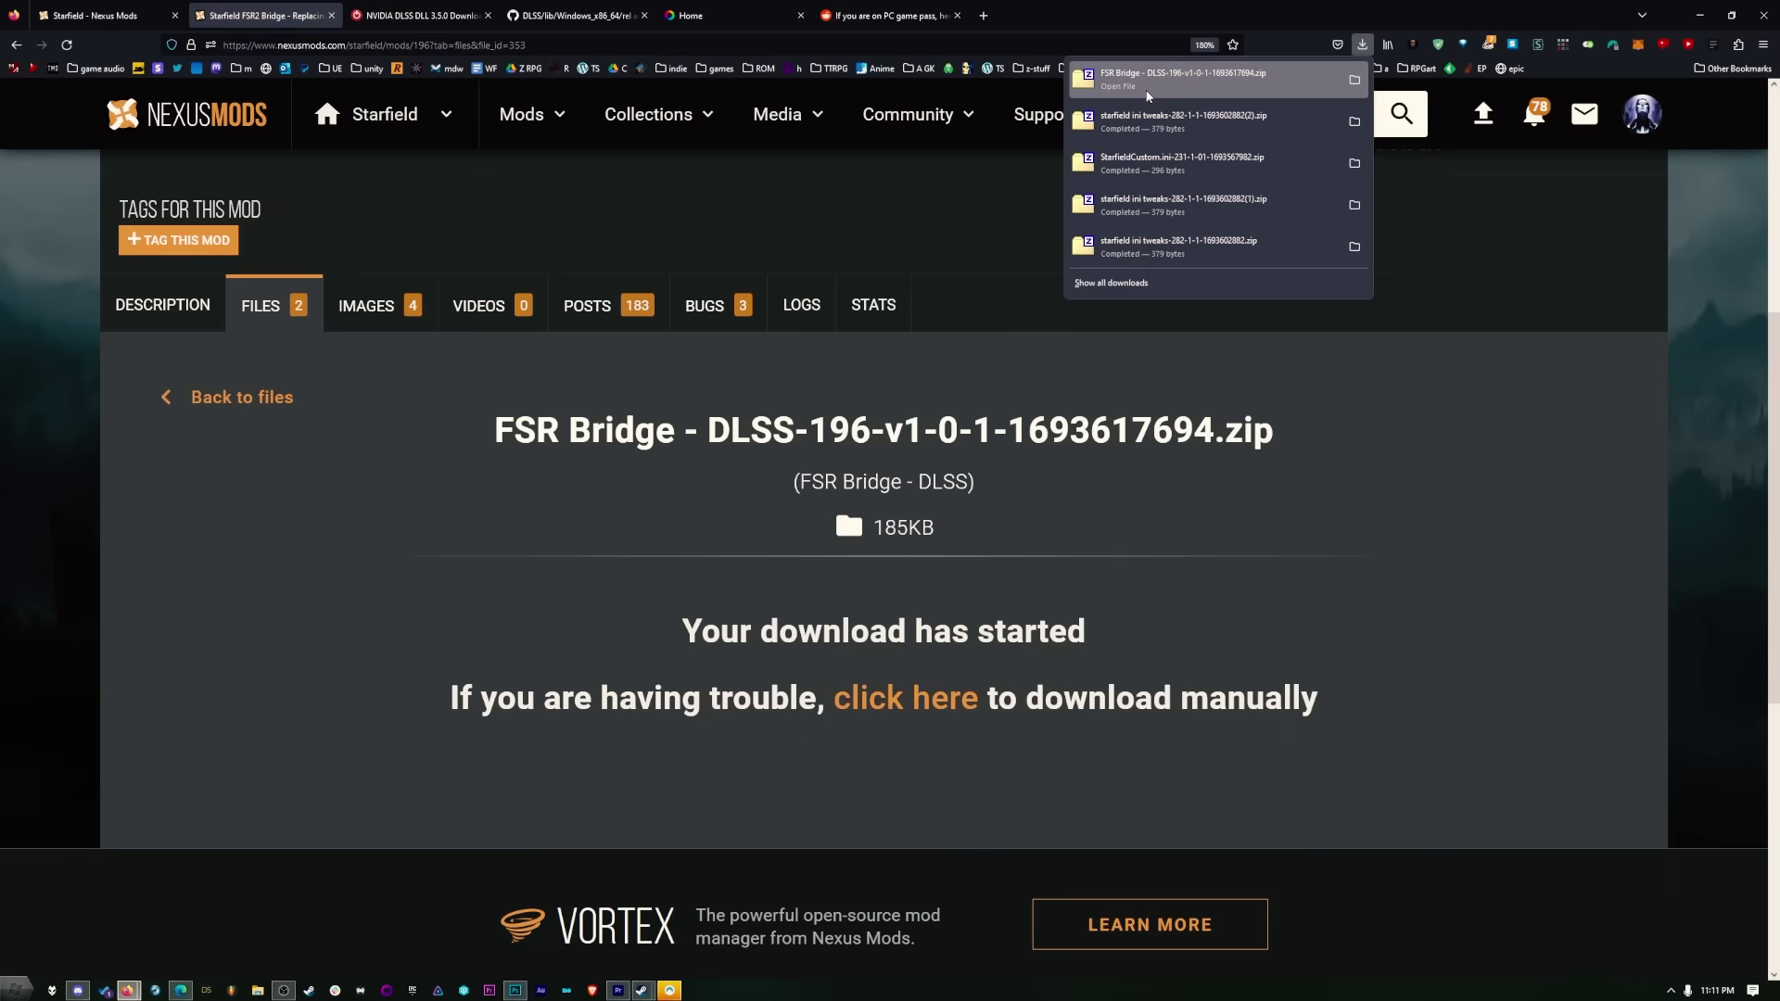
Open the downloaded FSR Bridge zip and bring Steam's Starfield library page forward.
{"action": "left_click", "coordinate": [1205, 72]}
{"action": "mouse_move", "coordinate": [643, 990]}
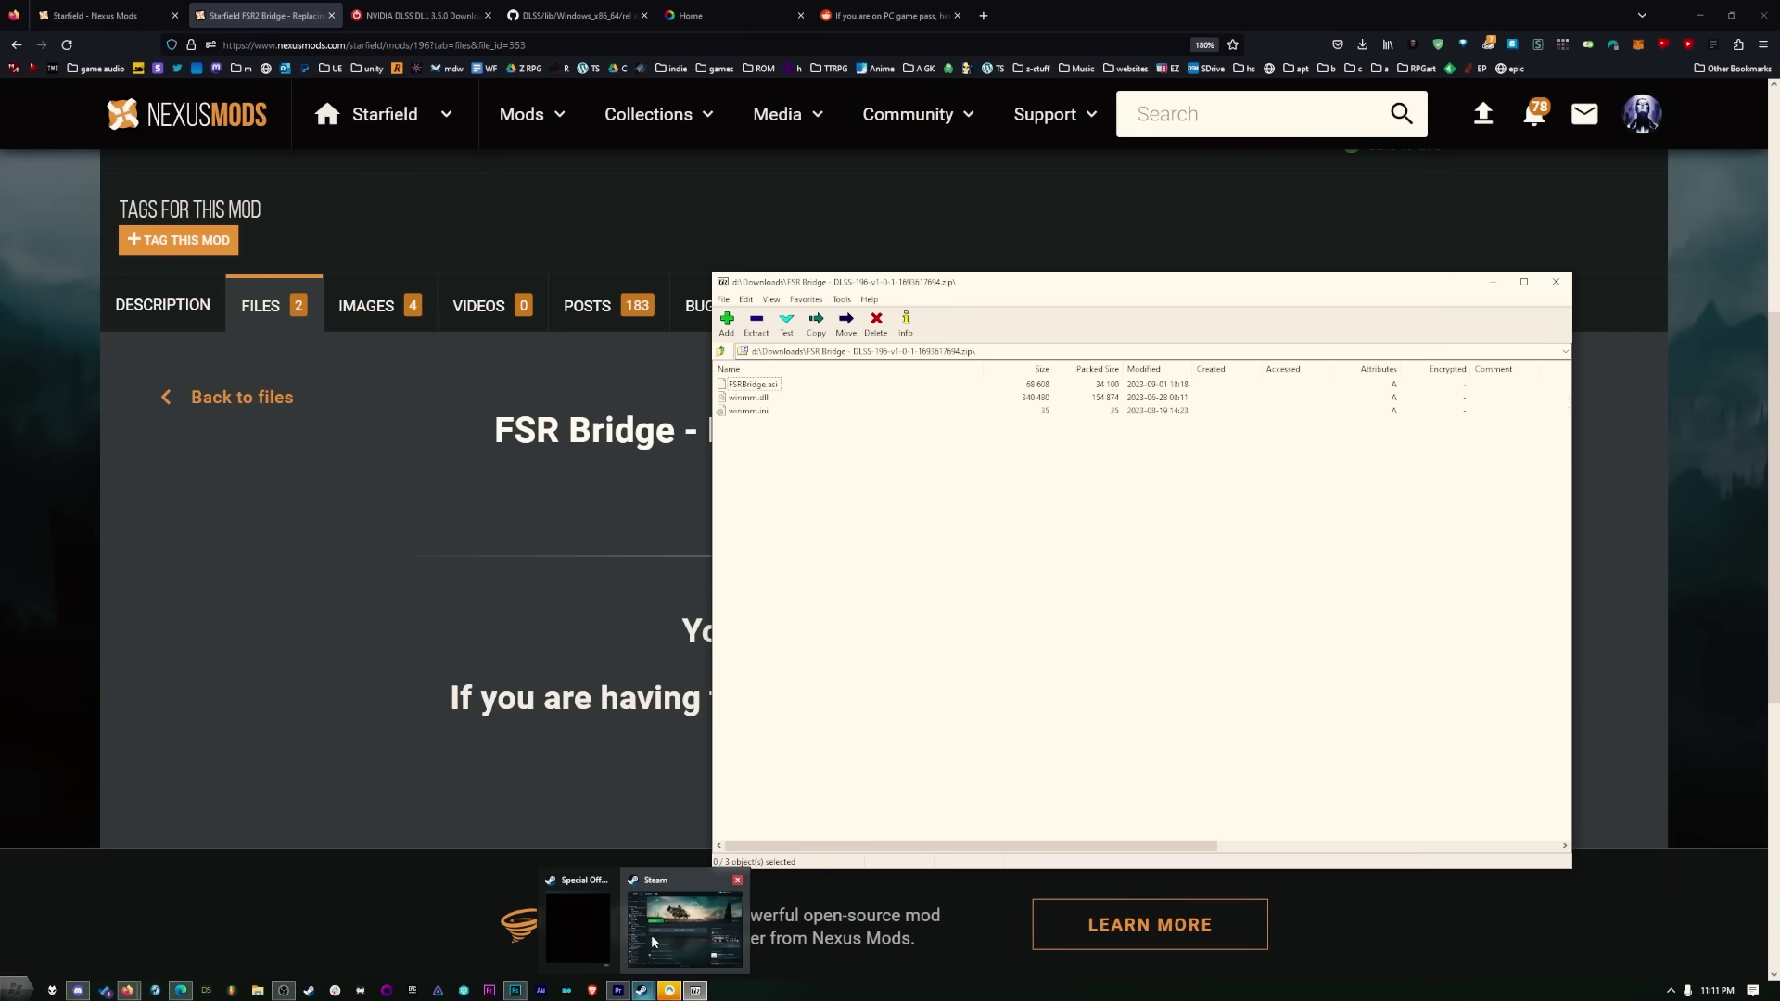
{"action": "left_click", "coordinate": [654, 934]}
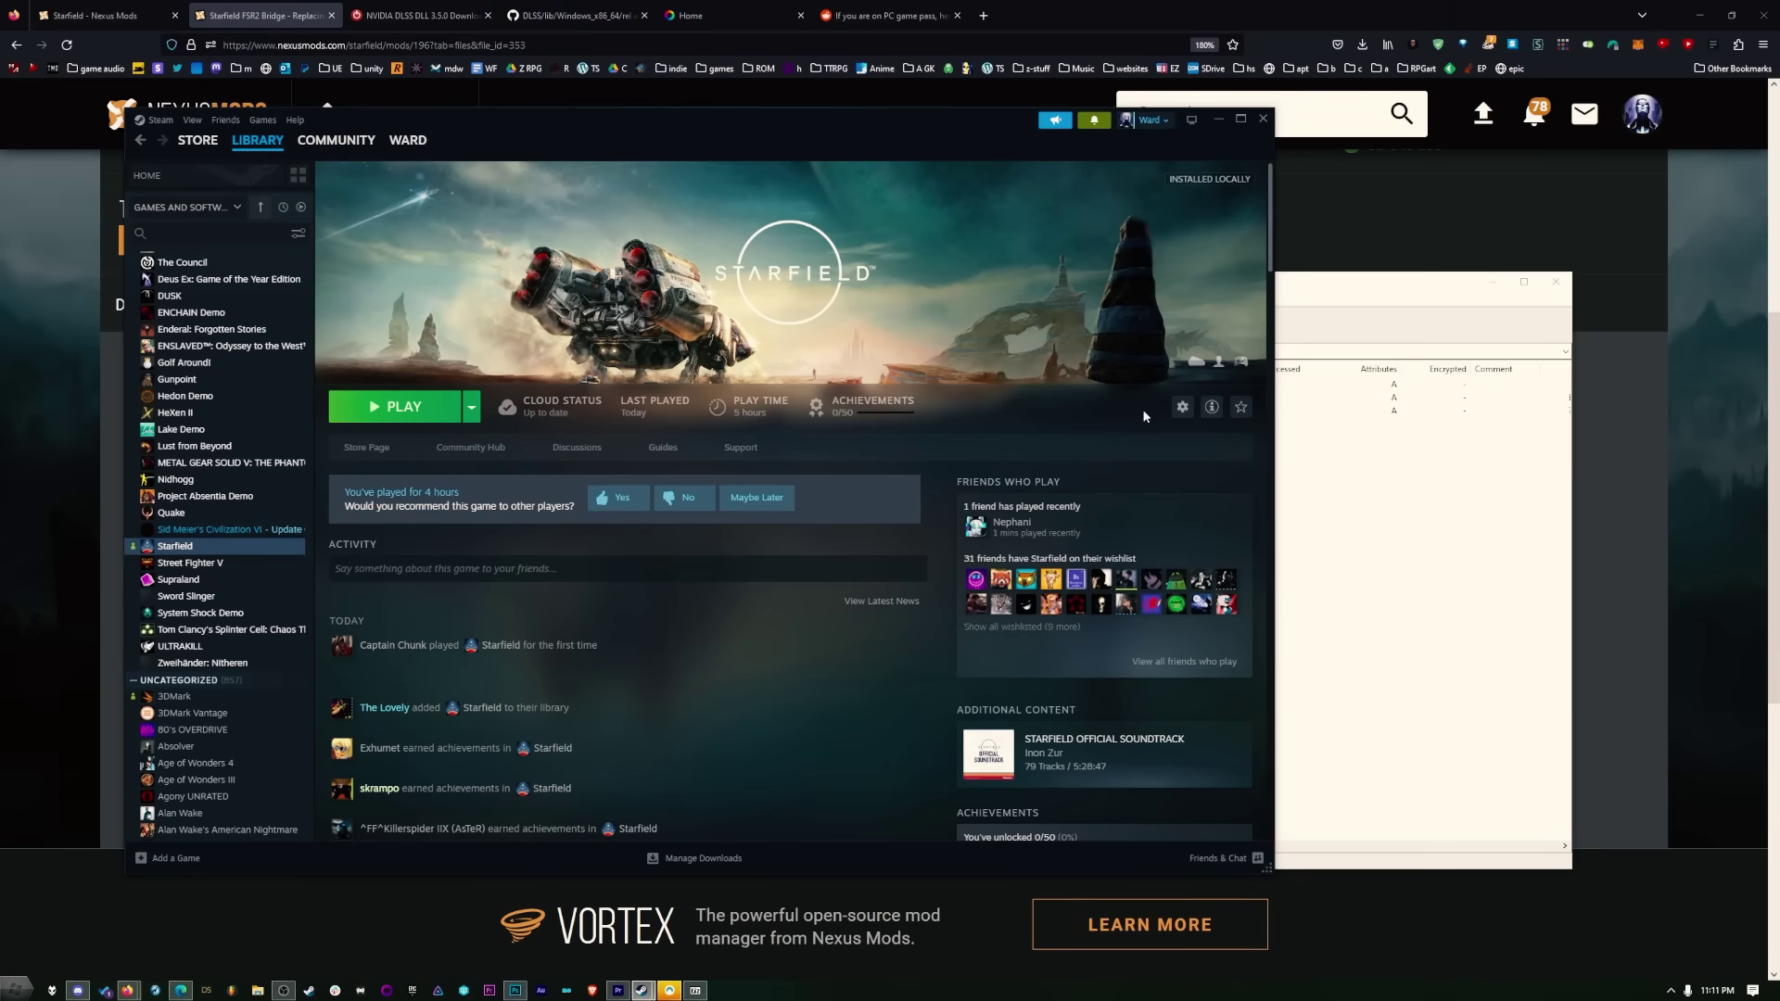
Browse Starfield's local install folder (steamapps/common/Starfield) from its Steam page.
{"action": "left_click", "coordinate": [1179, 407]}
{"action": "mouse_move", "coordinate": [1198, 517]}
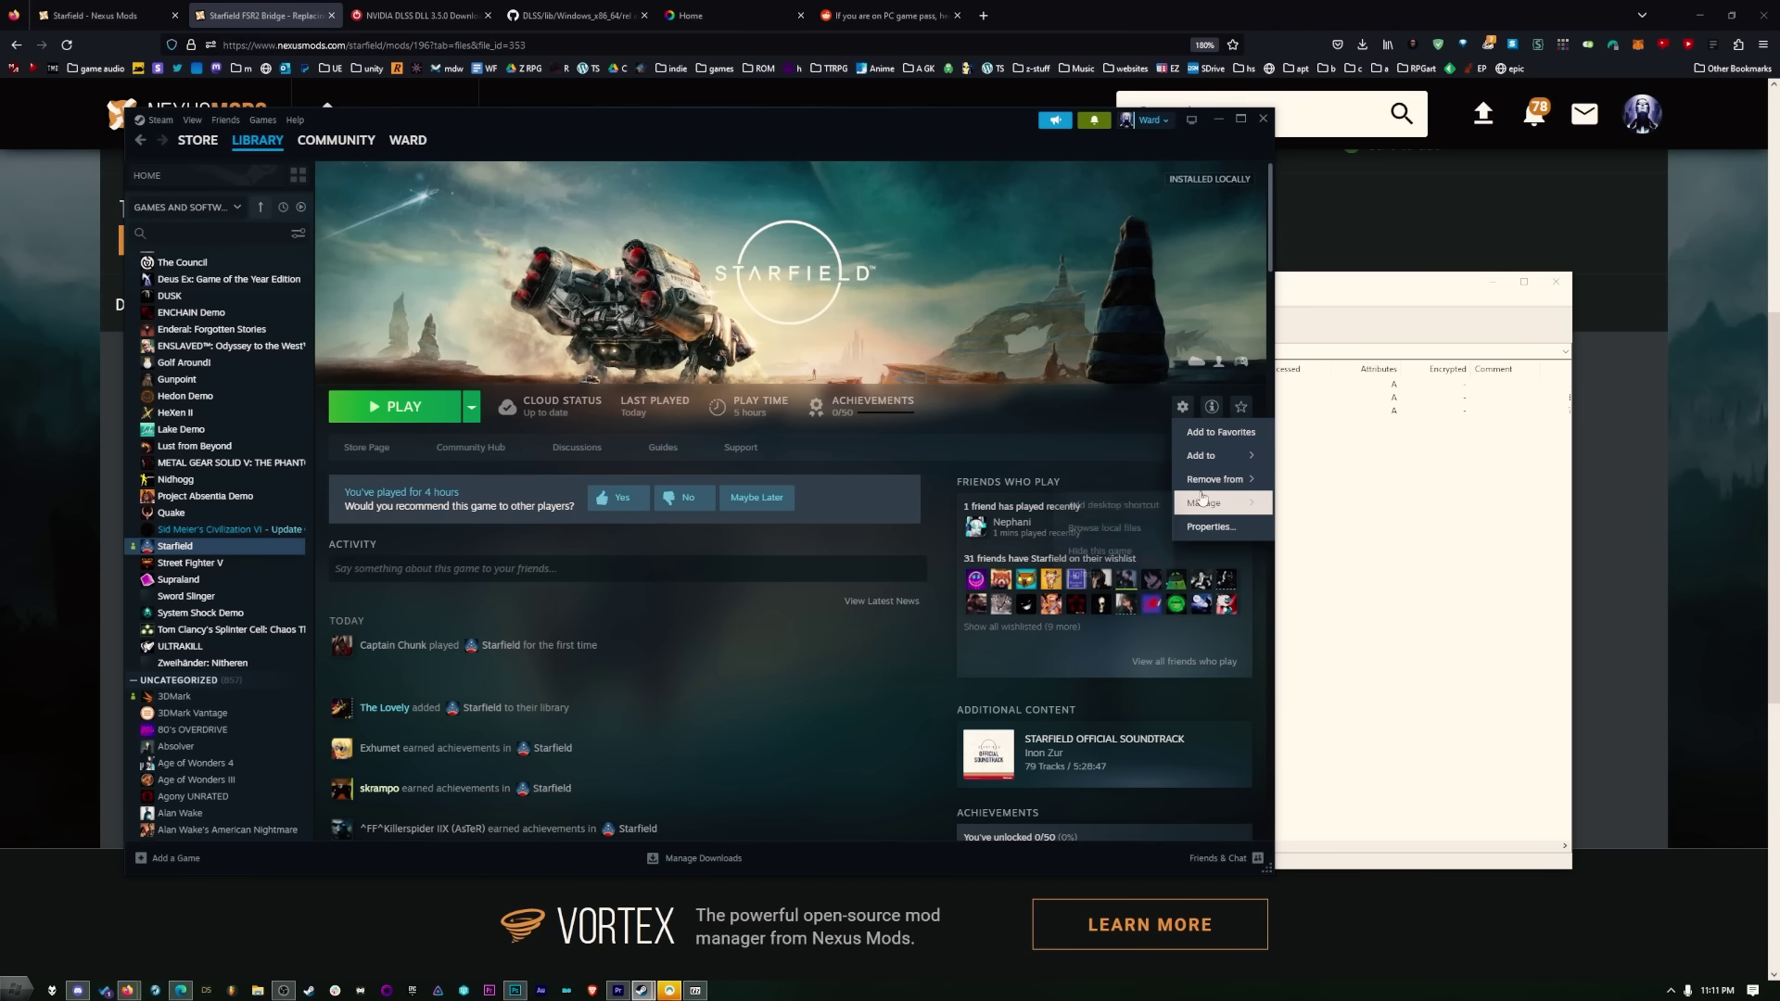
{"action": "left_click", "coordinate": [1115, 530]}
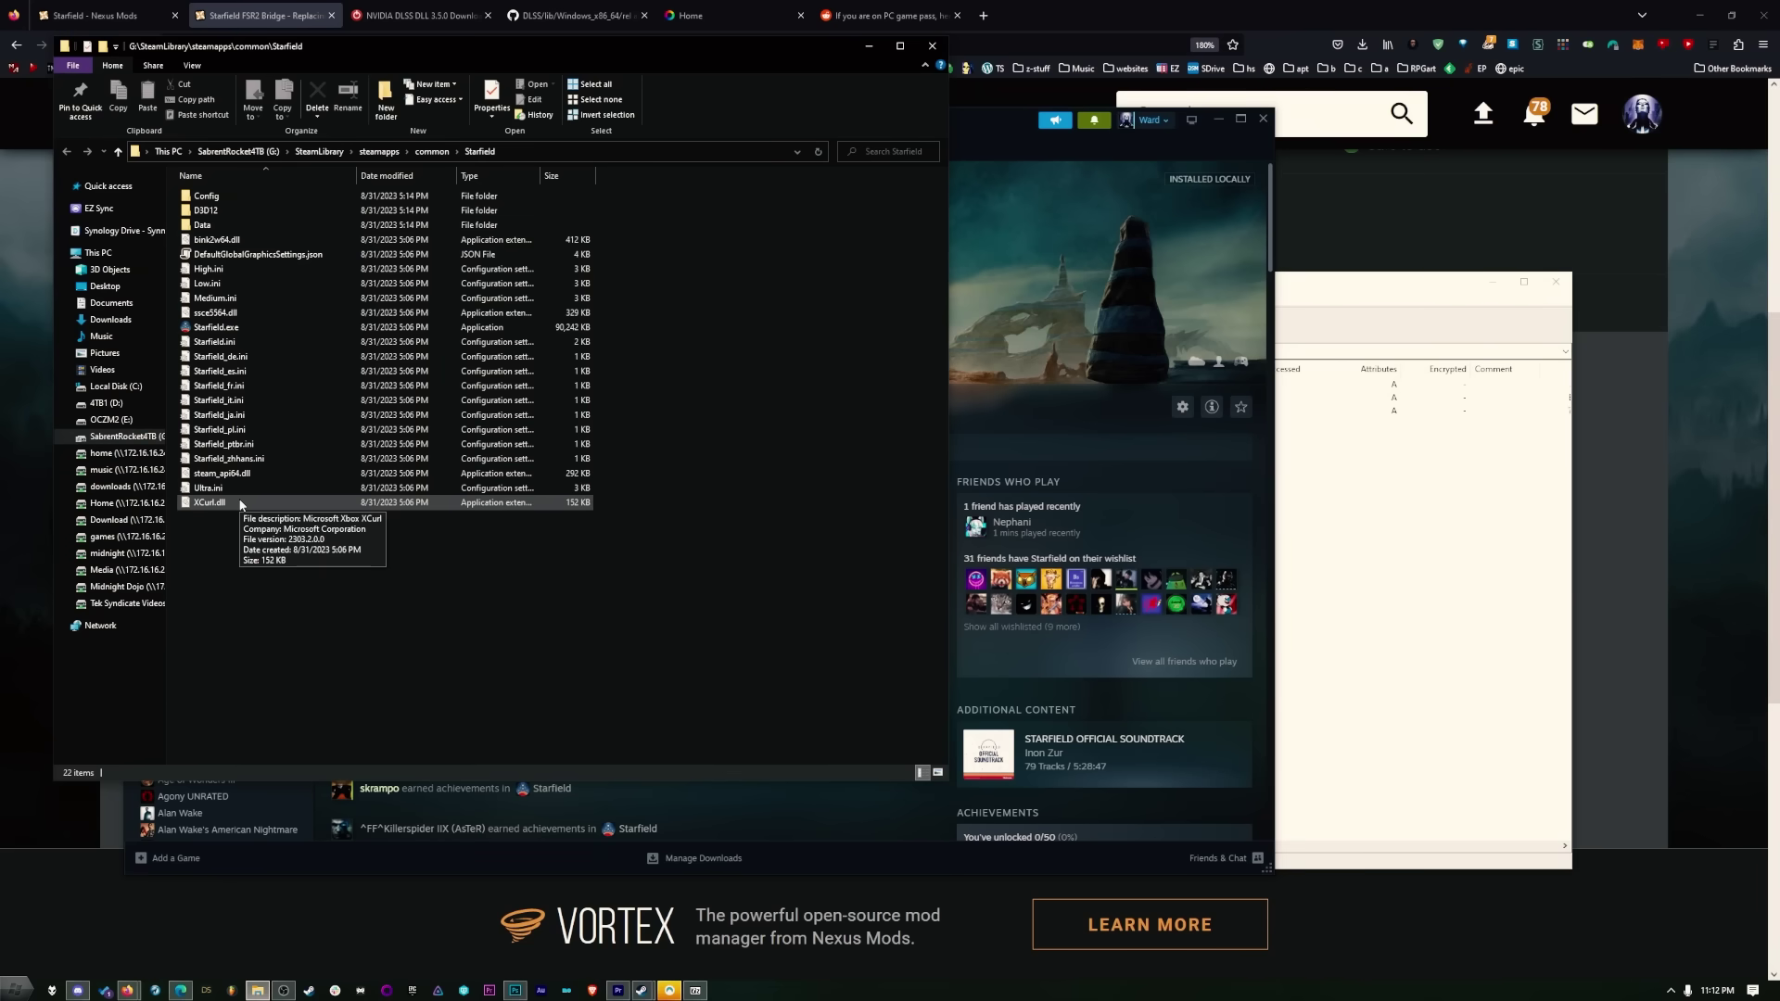
Copy FSRBridge.asi, winmm.dll and winmm.ini into the Starfield folder and close 7-Zip.
{"action": "left_click", "coordinate": [815, 396]}
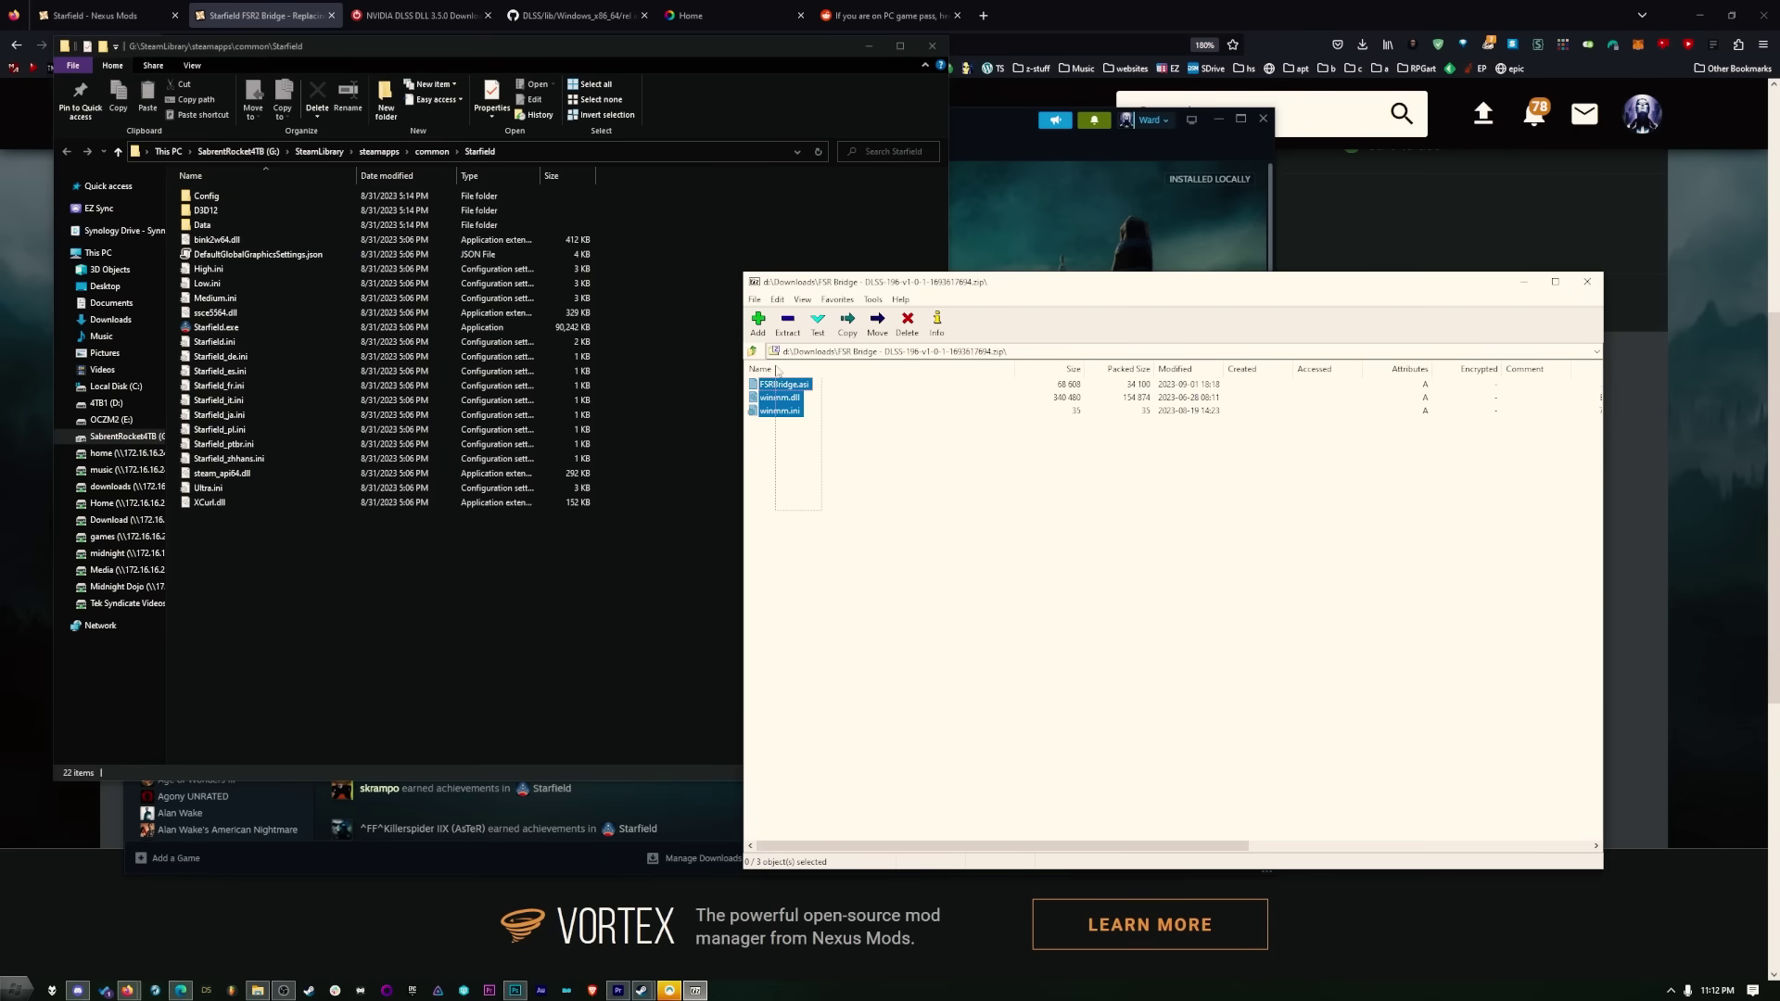
{"action": "left_click", "coordinate": [253, 565]}
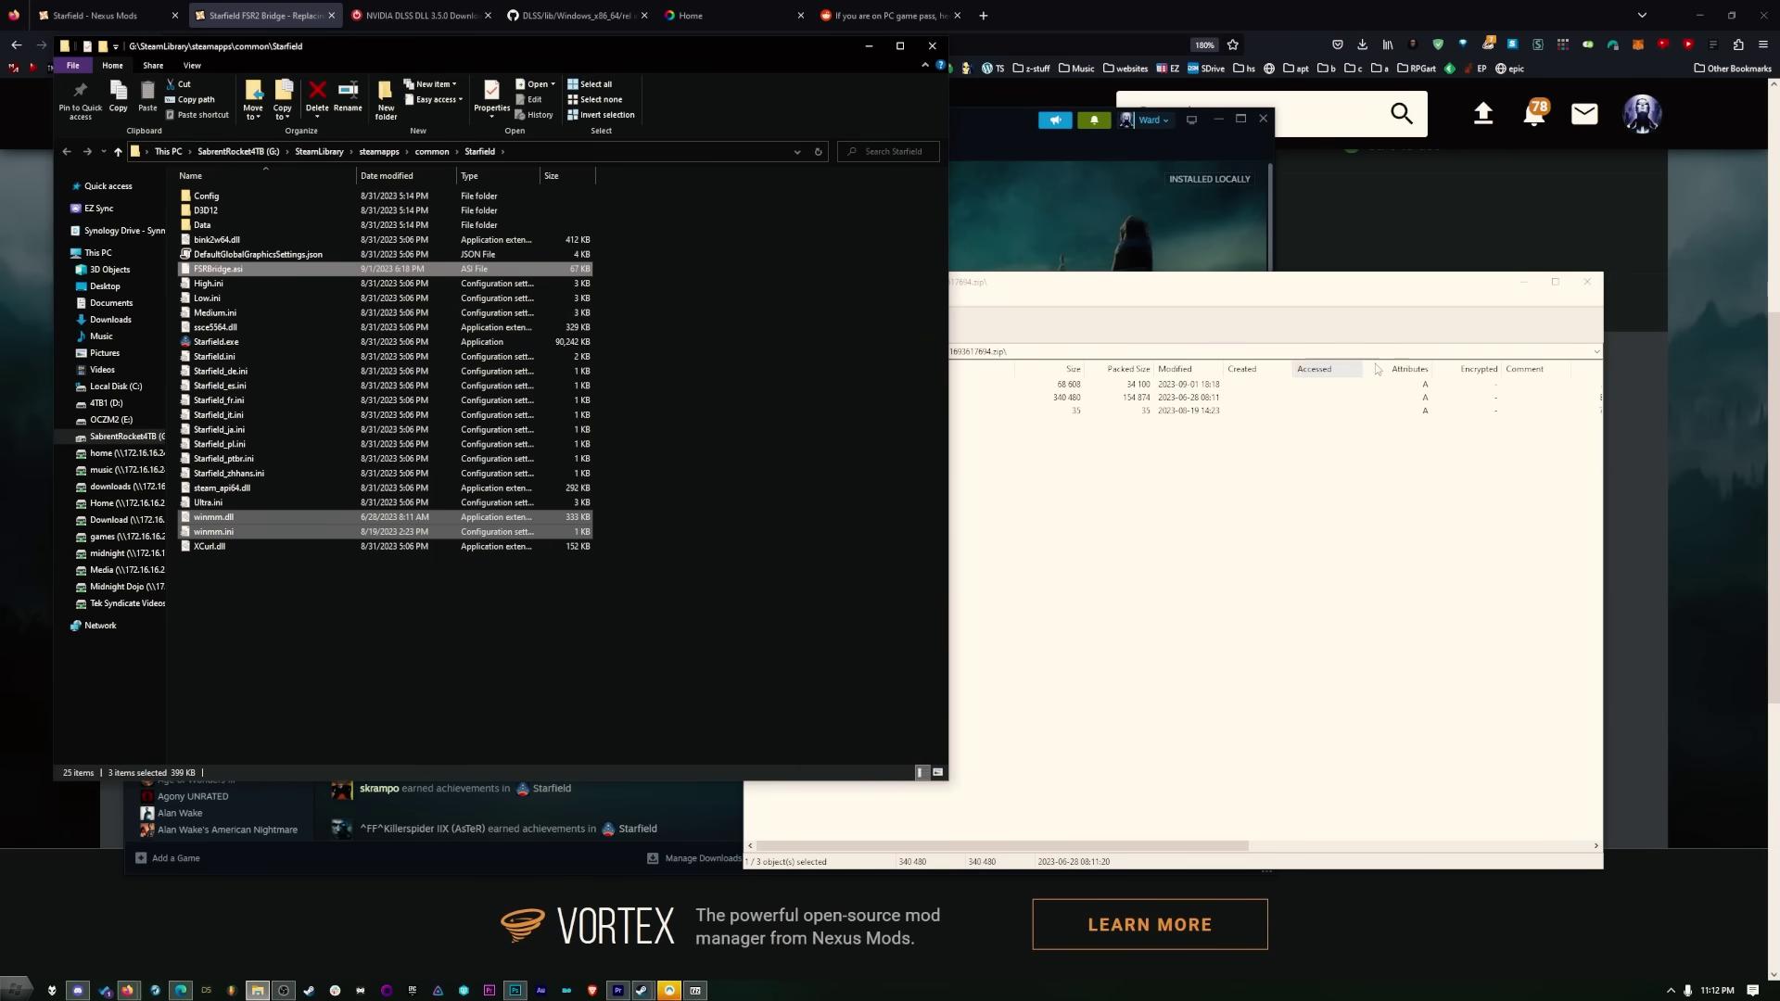
{"action": "left_click", "coordinate": [1587, 281]}
{"action": "left_click_drag", "start_coordinate": [630, 47], "coordinate": [1061, 146]}
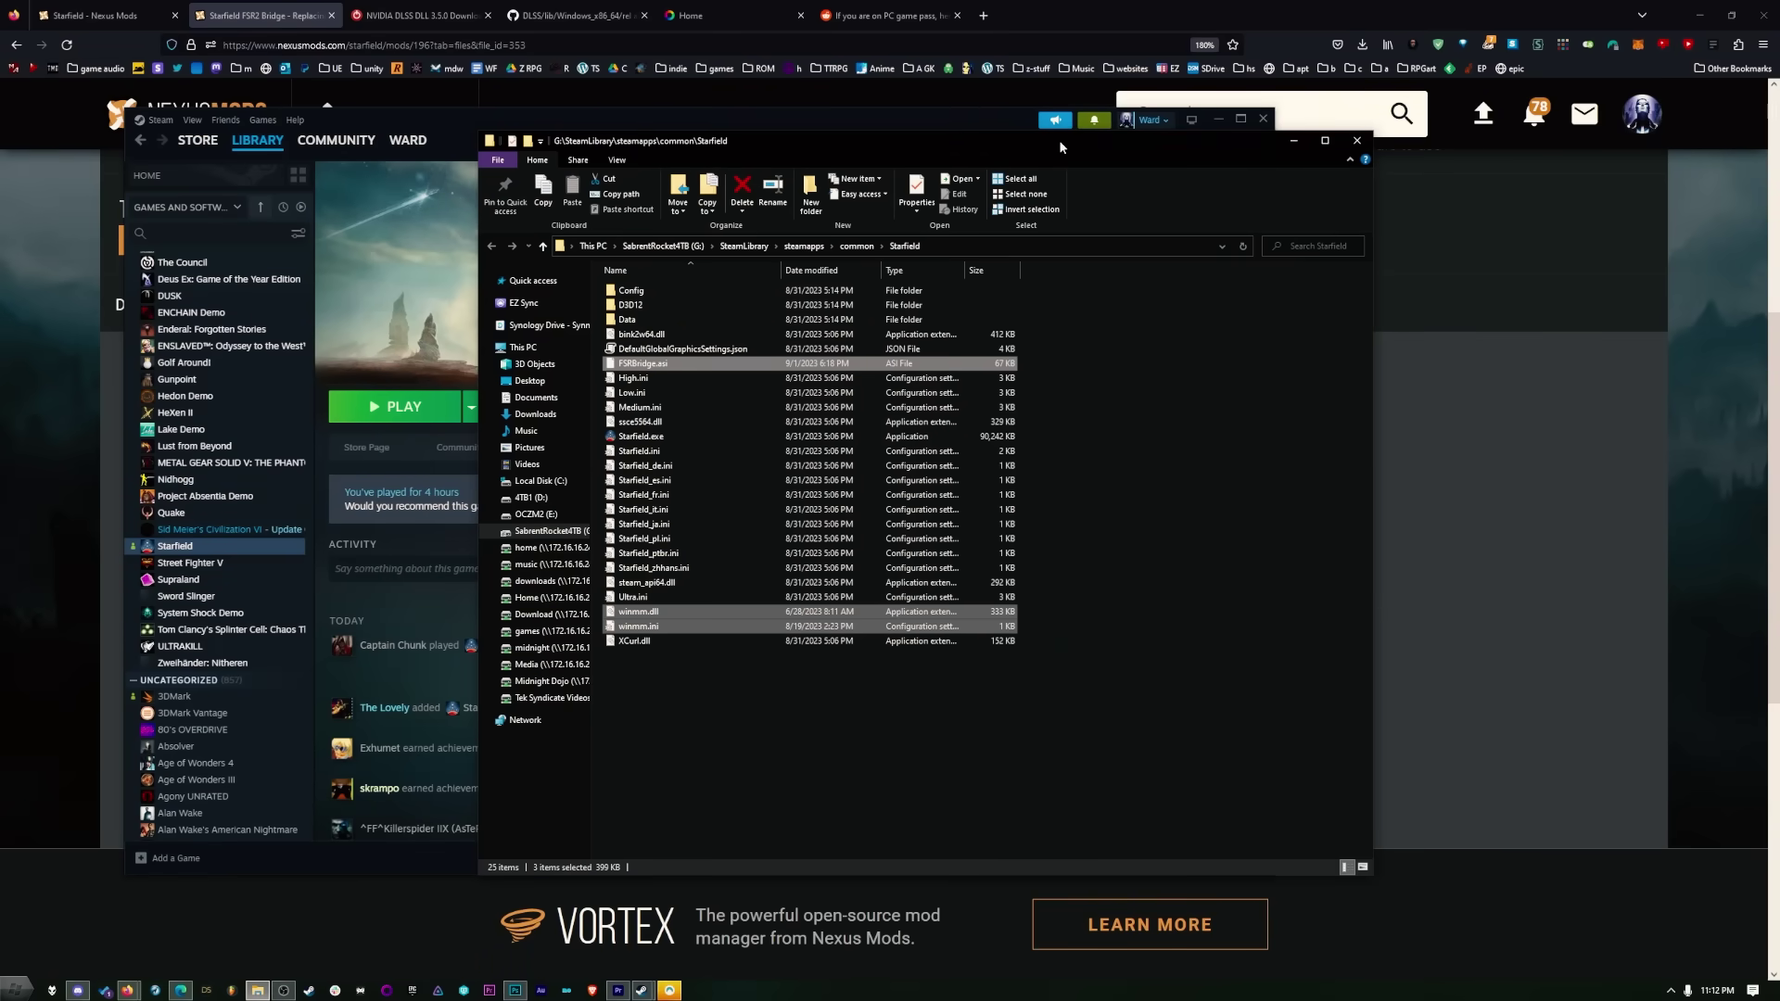
{"action": "key", "text": "alt+Tab"}
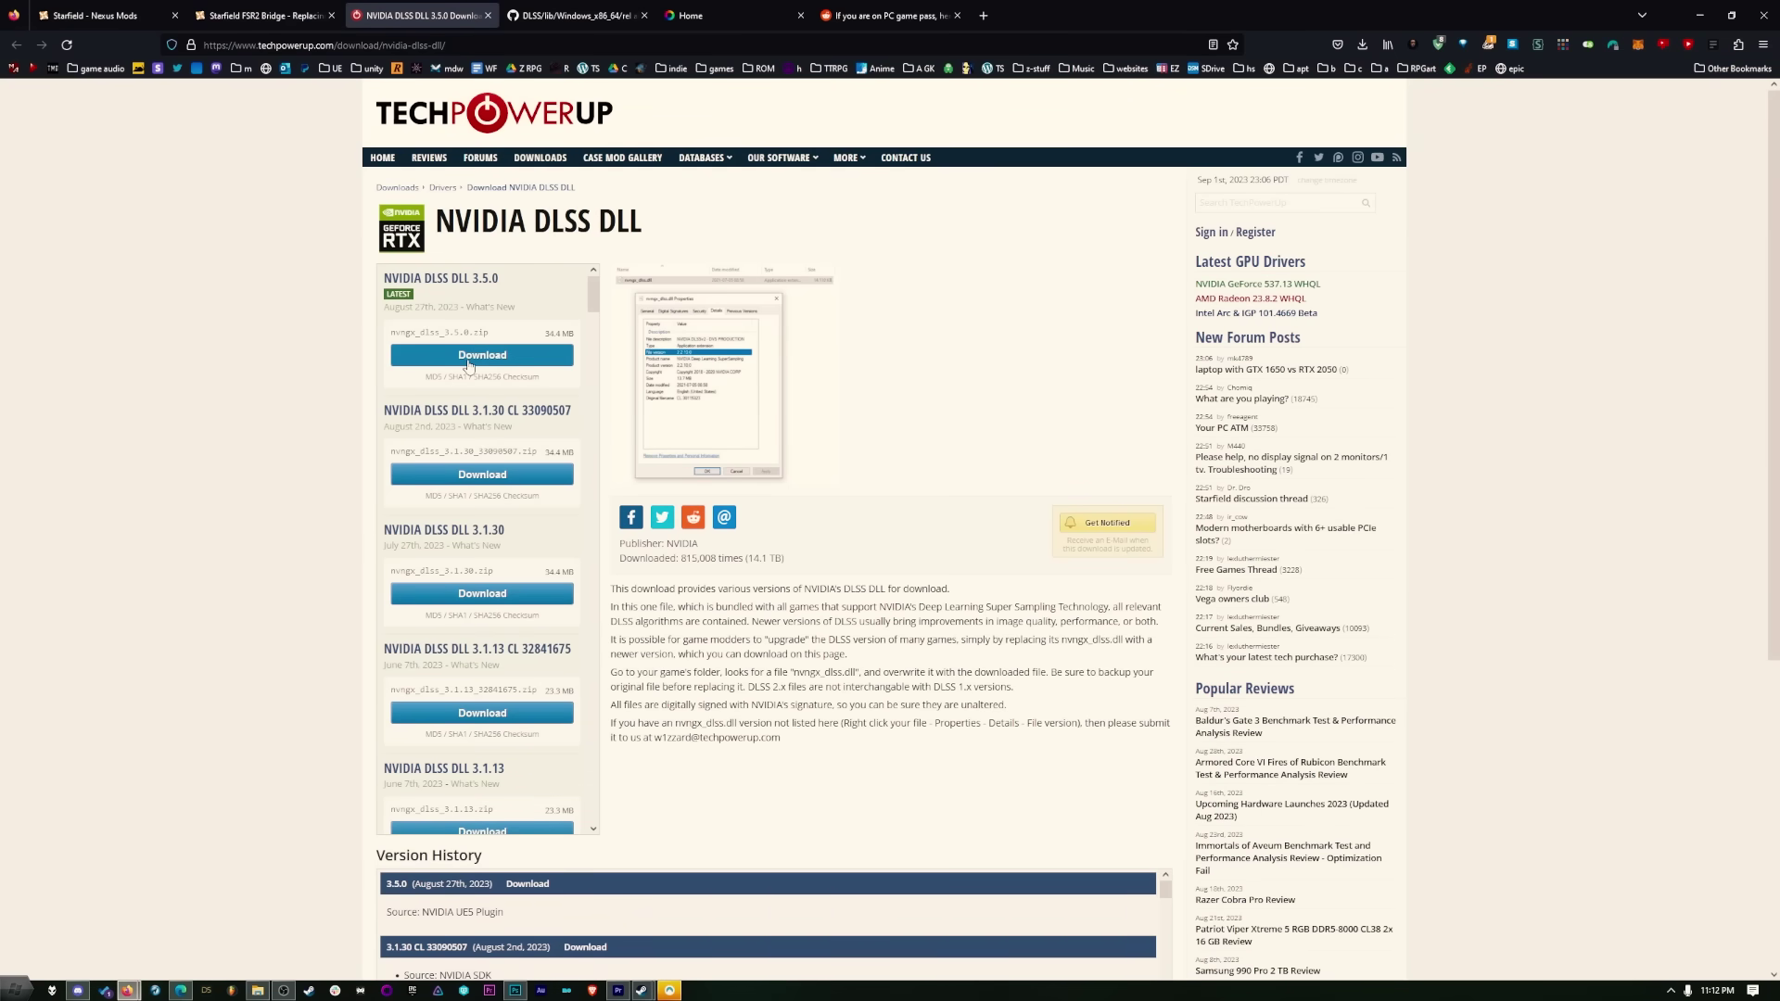
Review TechPowerUp's DLSS DLL versions, with 3.5.0 (34.4 MB) listed first.
{"action": "scroll", "coordinate": [471, 383], "scroll_direction": "down", "scroll_amount": 1}
{"action": "scroll", "coordinate": [471, 383], "scroll_direction": "up", "scroll_amount": 1}
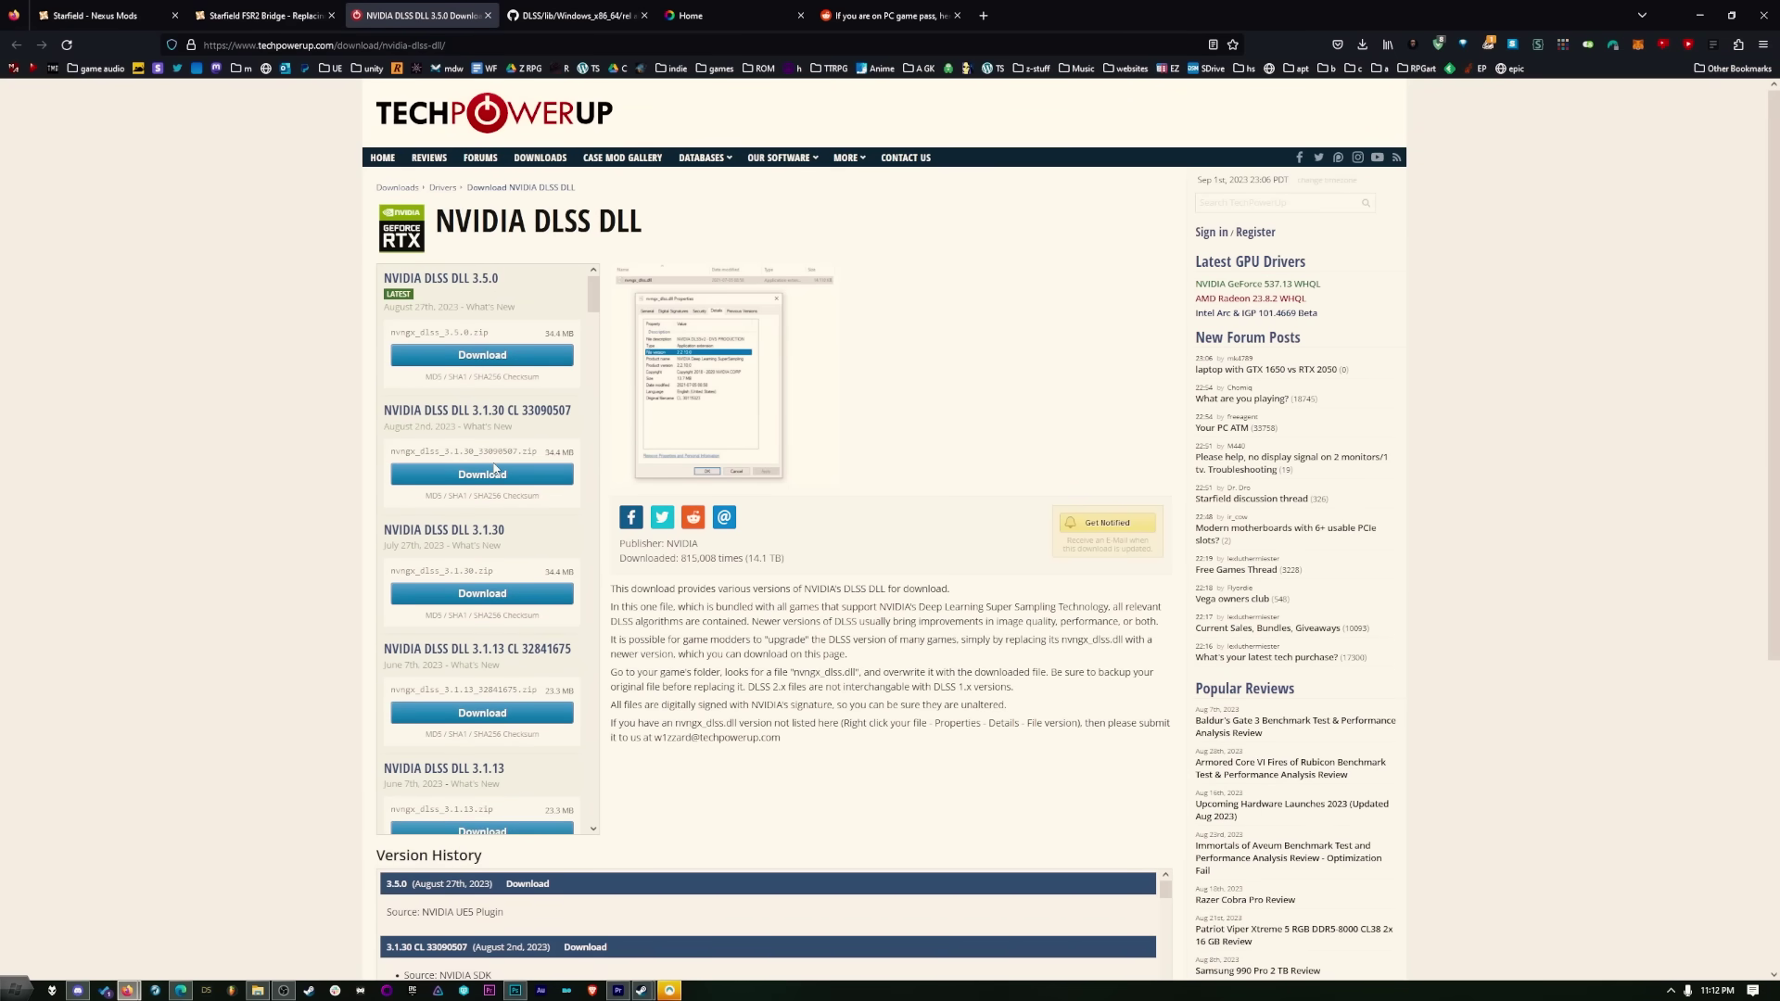
{"action": "scroll", "coordinate": [484, 508], "scroll_direction": "down", "scroll_amount": 2}
{"action": "scroll", "coordinate": [484, 508], "scroll_direction": "down", "scroll_amount": 6}
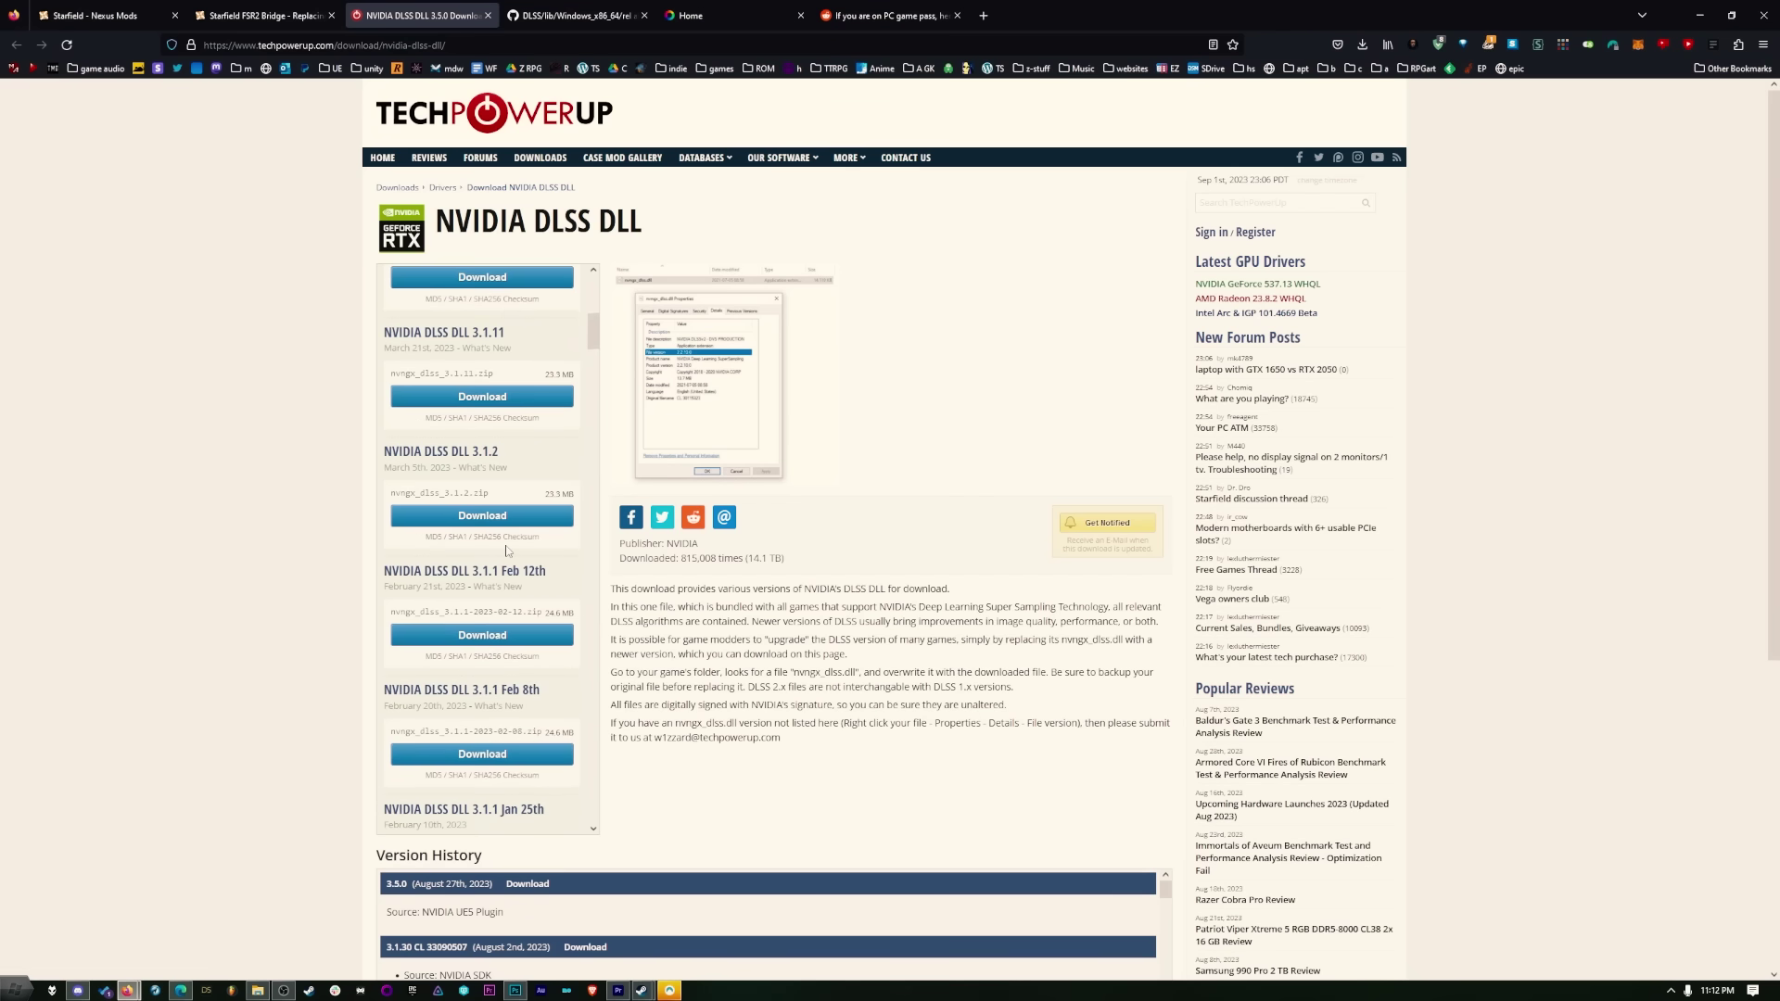
{"action": "scroll", "coordinate": [517, 707], "scroll_direction": "down", "scroll_amount": 2}
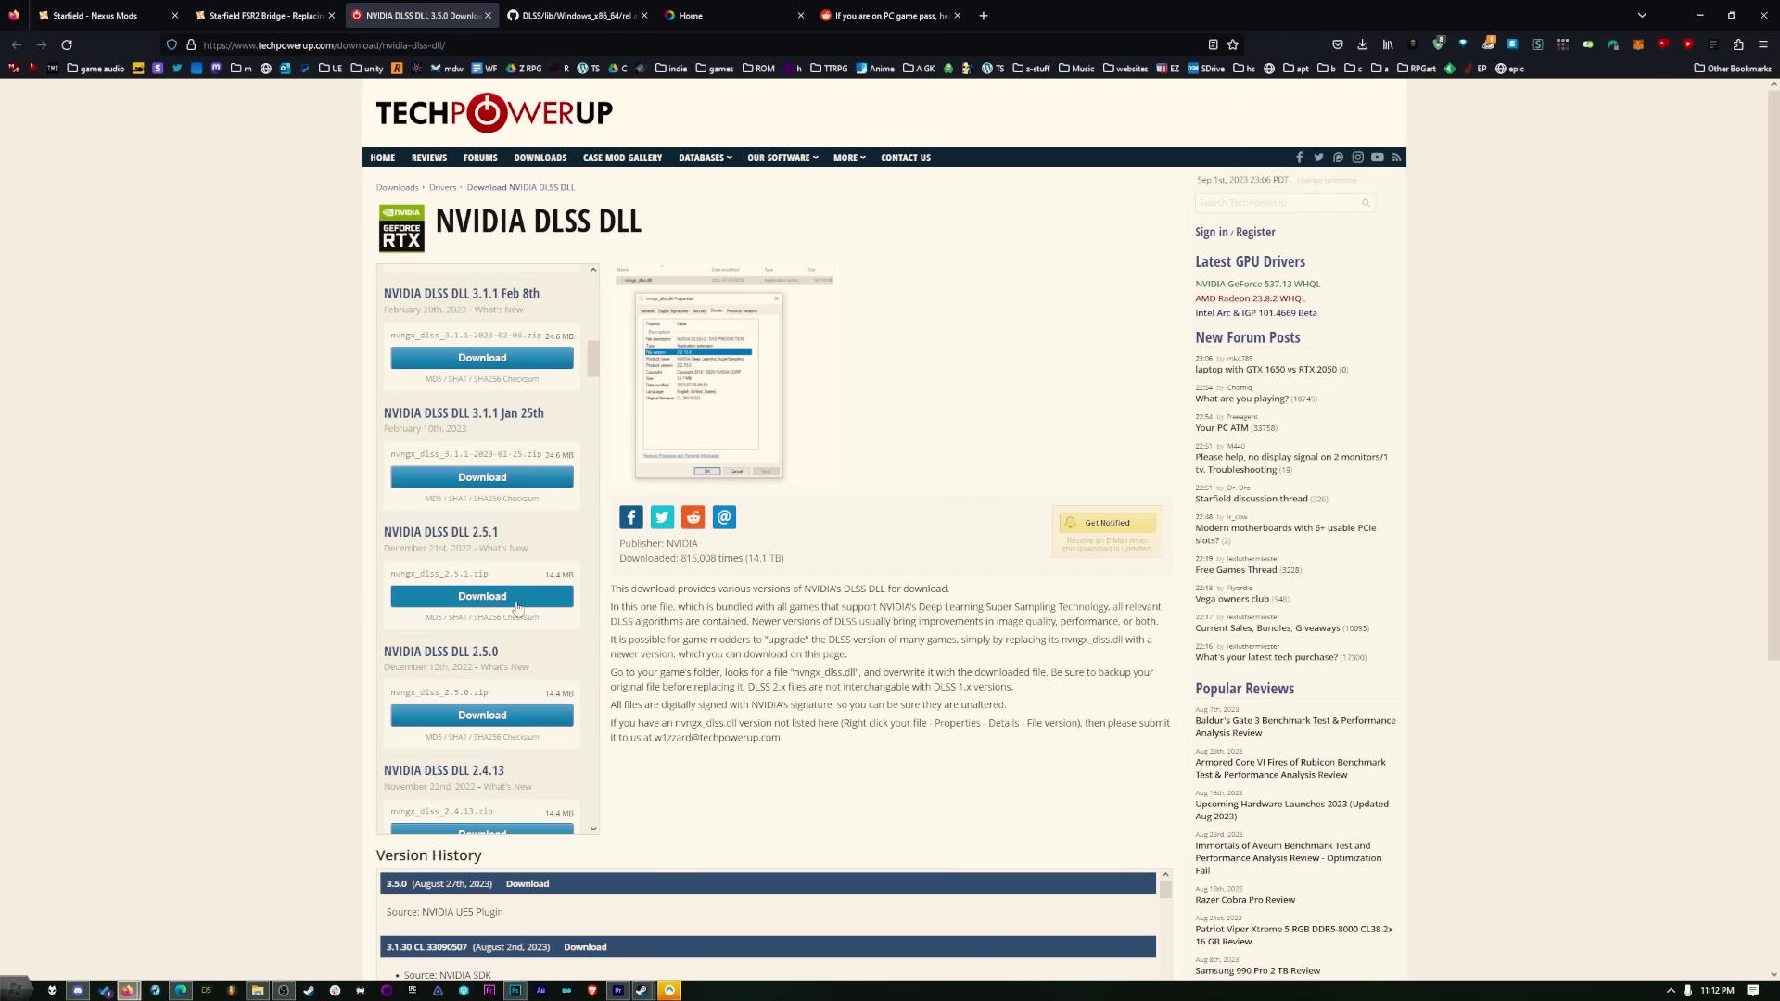
{"action": "scroll", "coordinate": [467, 572], "scroll_direction": "up", "scroll_amount": 10}
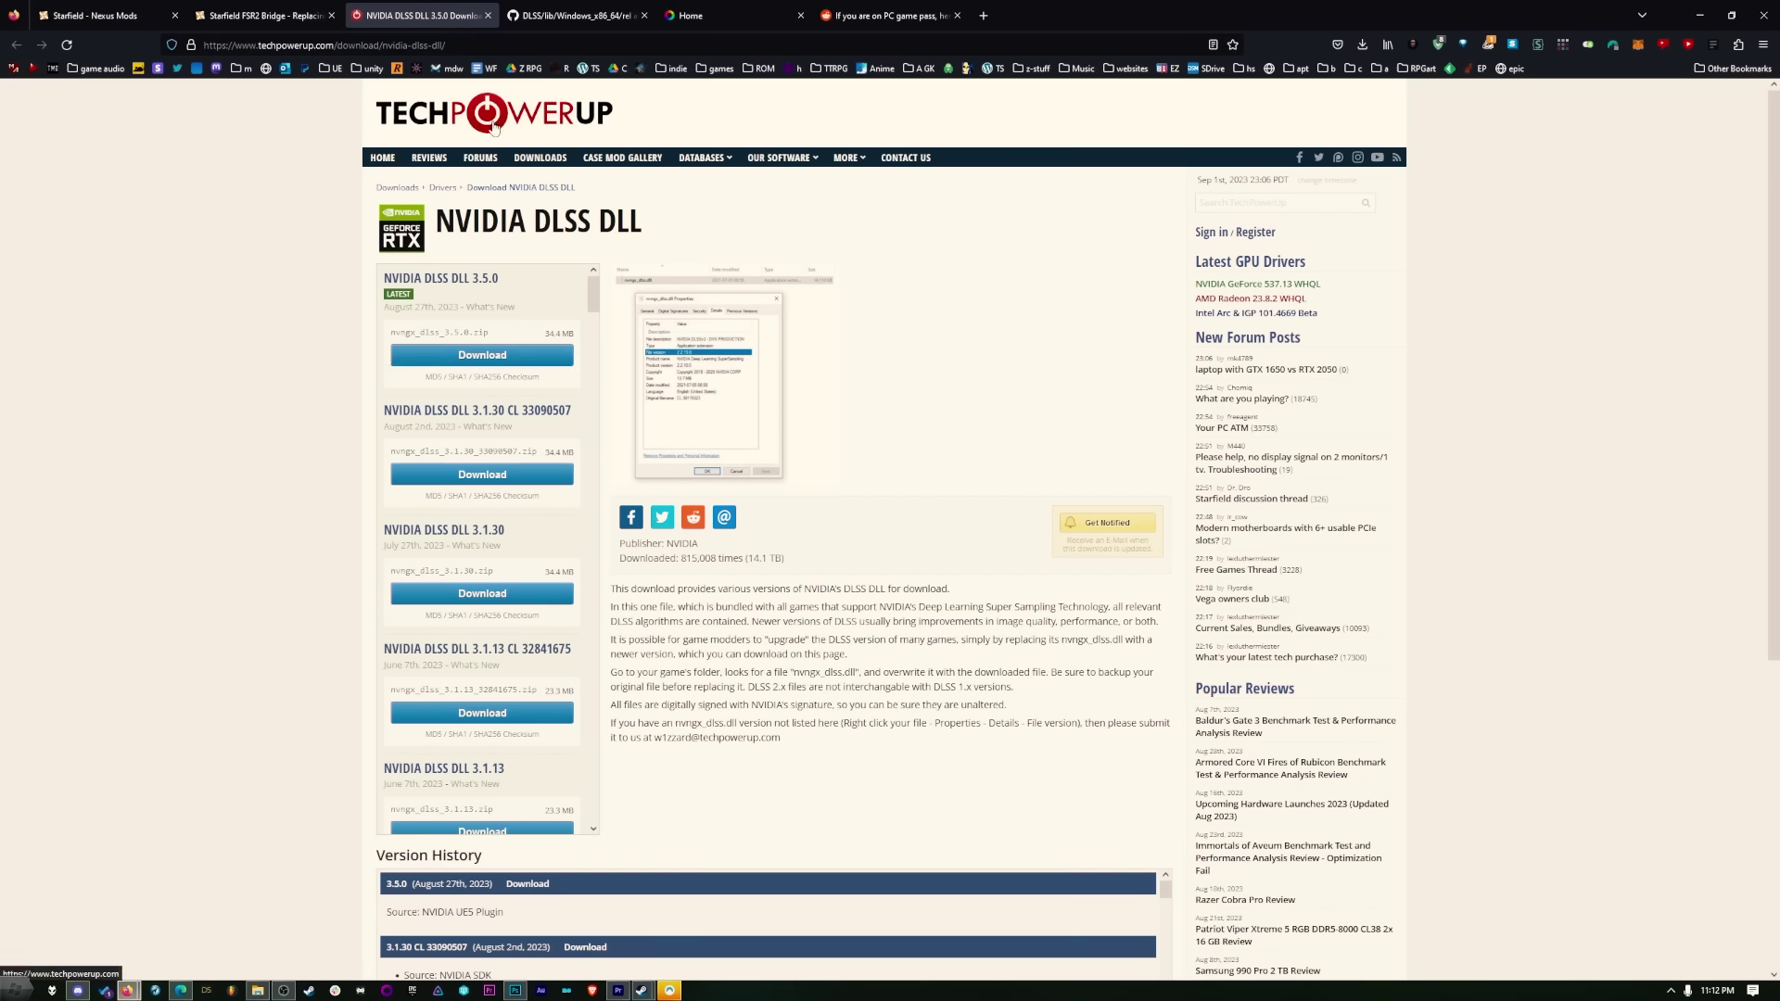
{"action": "left_click", "coordinate": [549, 20]}
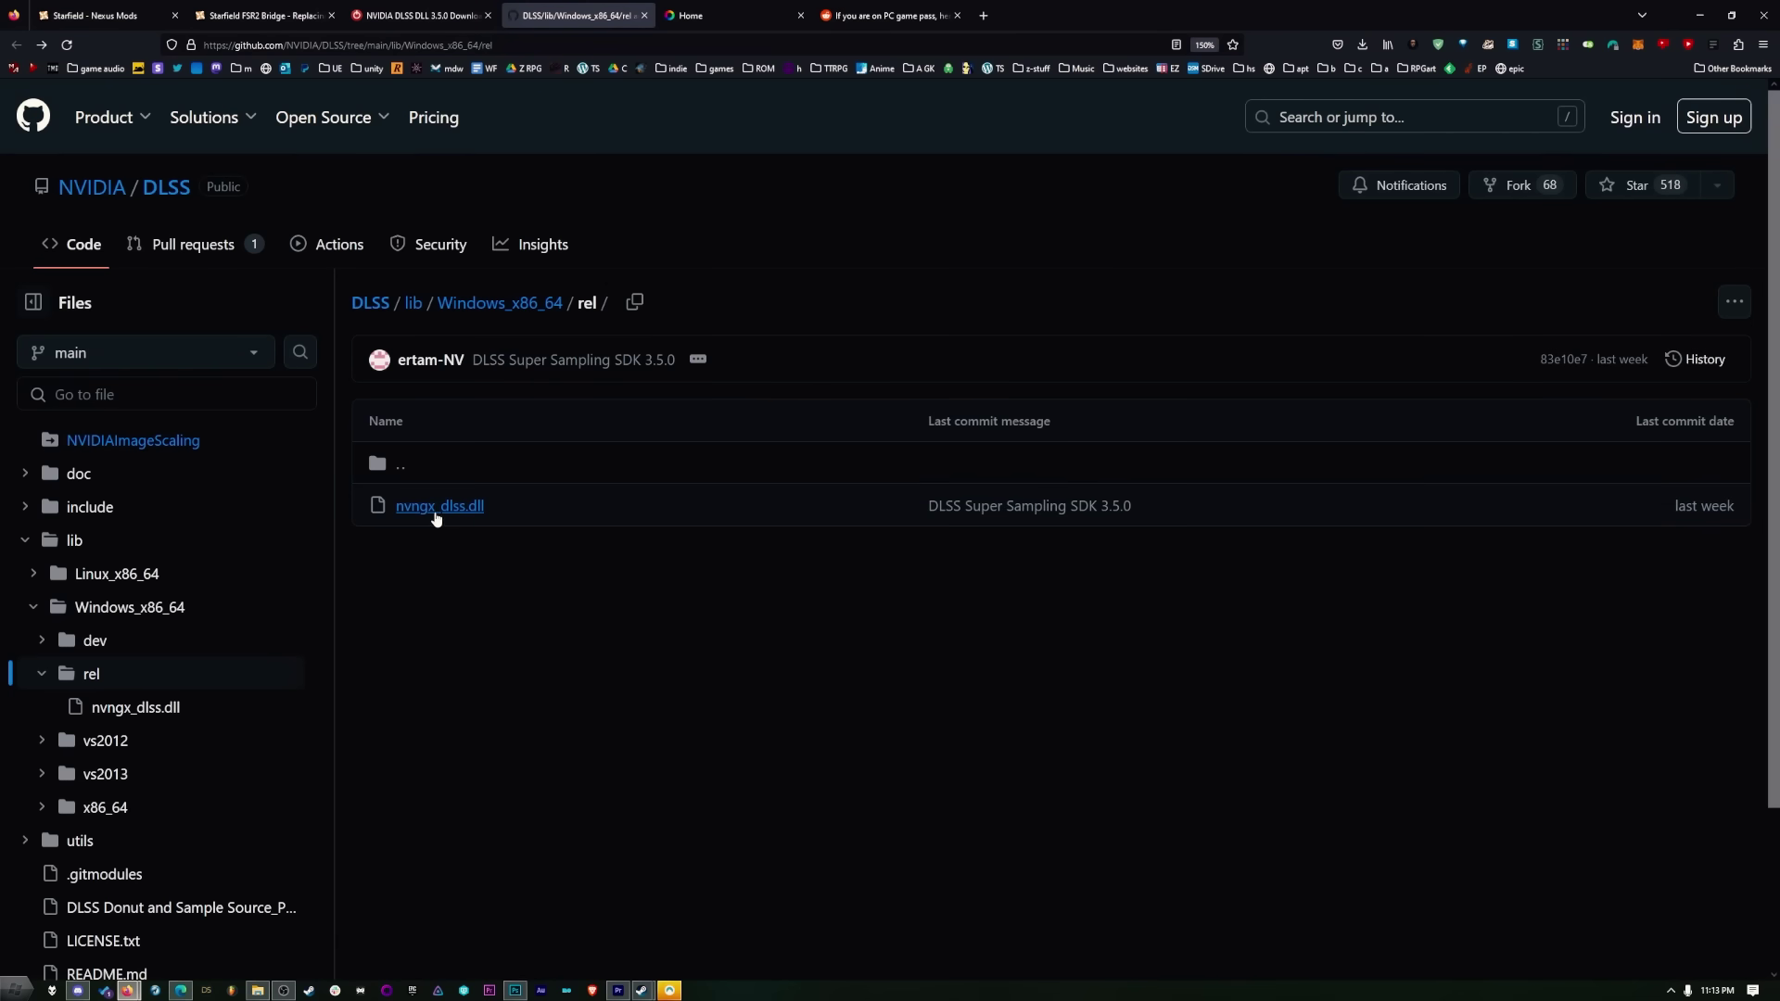
{"action": "left_click", "coordinate": [414, 17]}
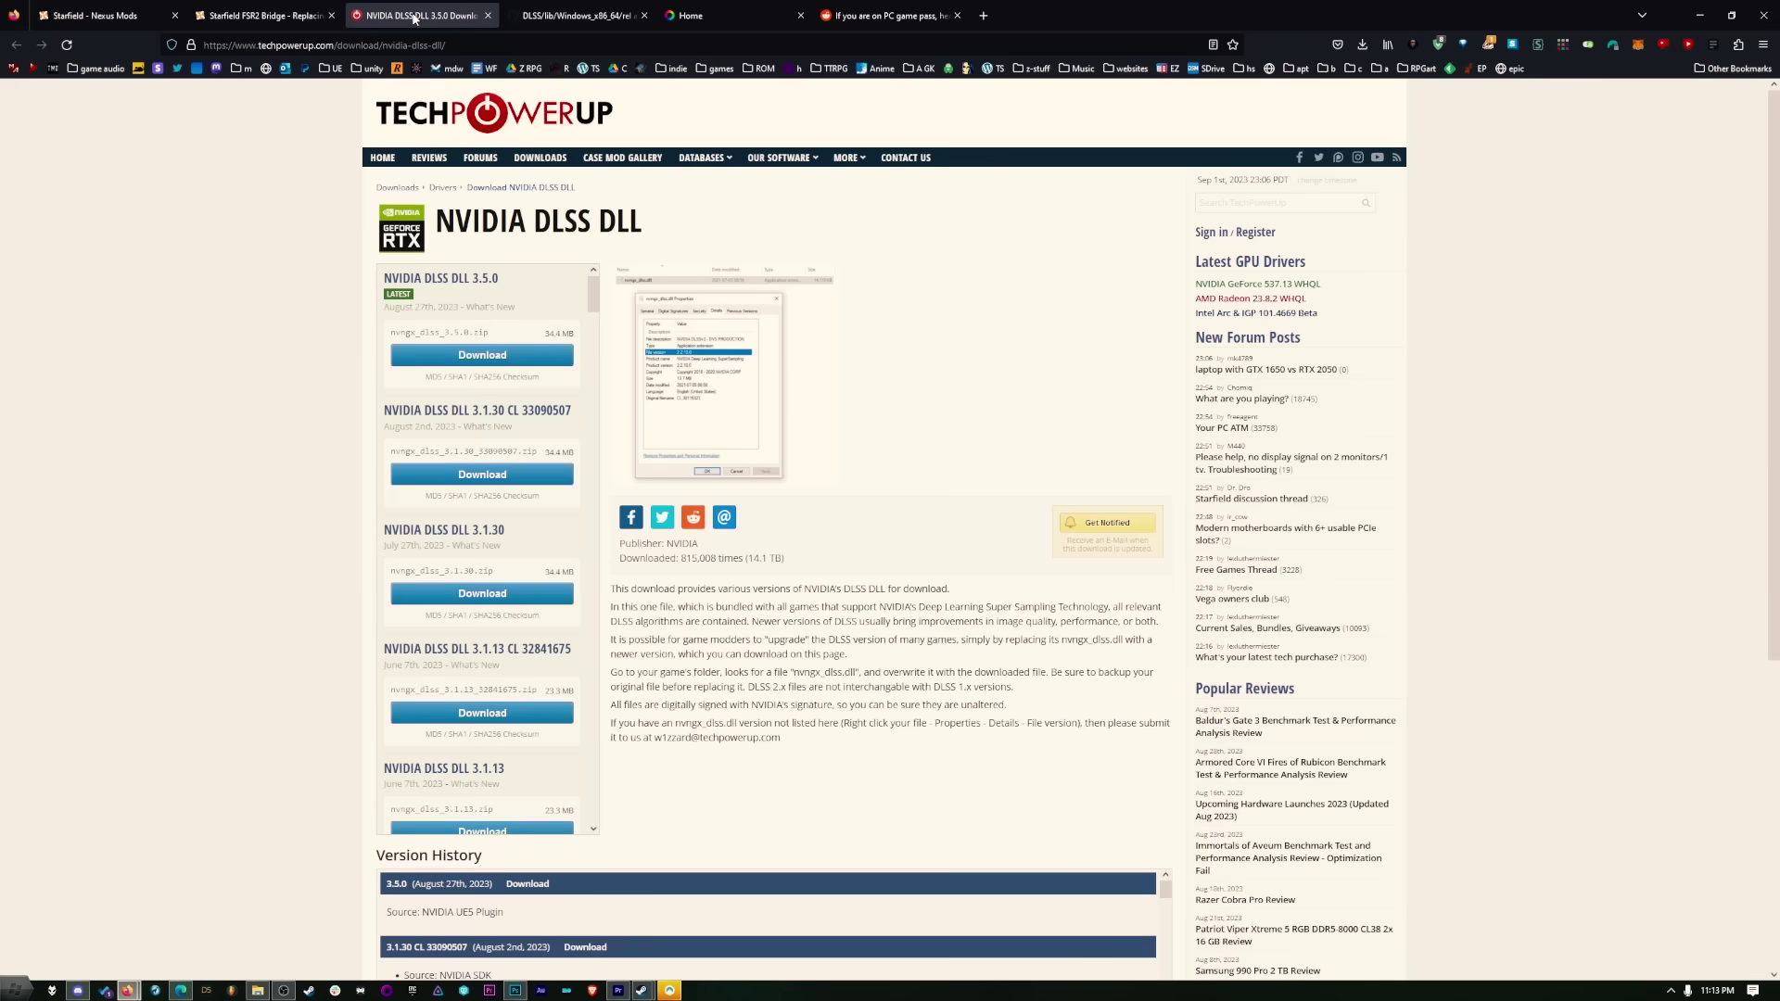
Download DLSS 3.5.0 and copy its nvngx_dlss.dll into the Starfield game folder.
{"action": "left_click", "coordinate": [500, 364]}
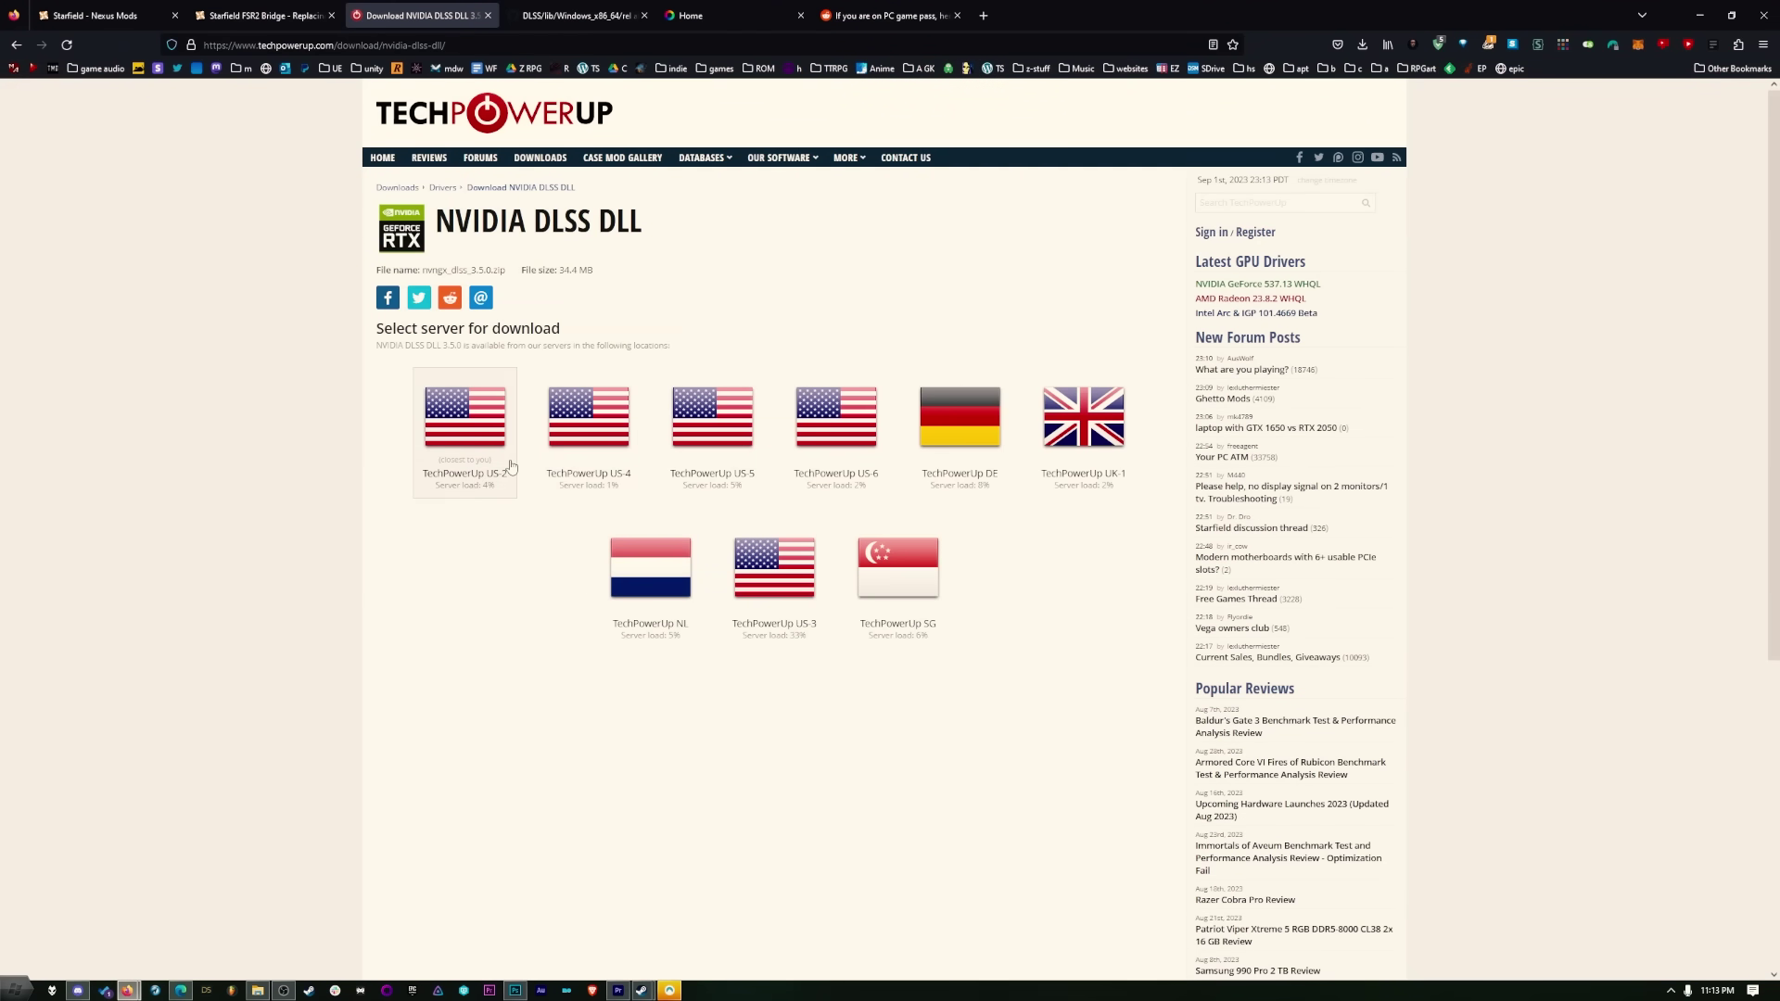
{"action": "left_click", "coordinate": [610, 438]}
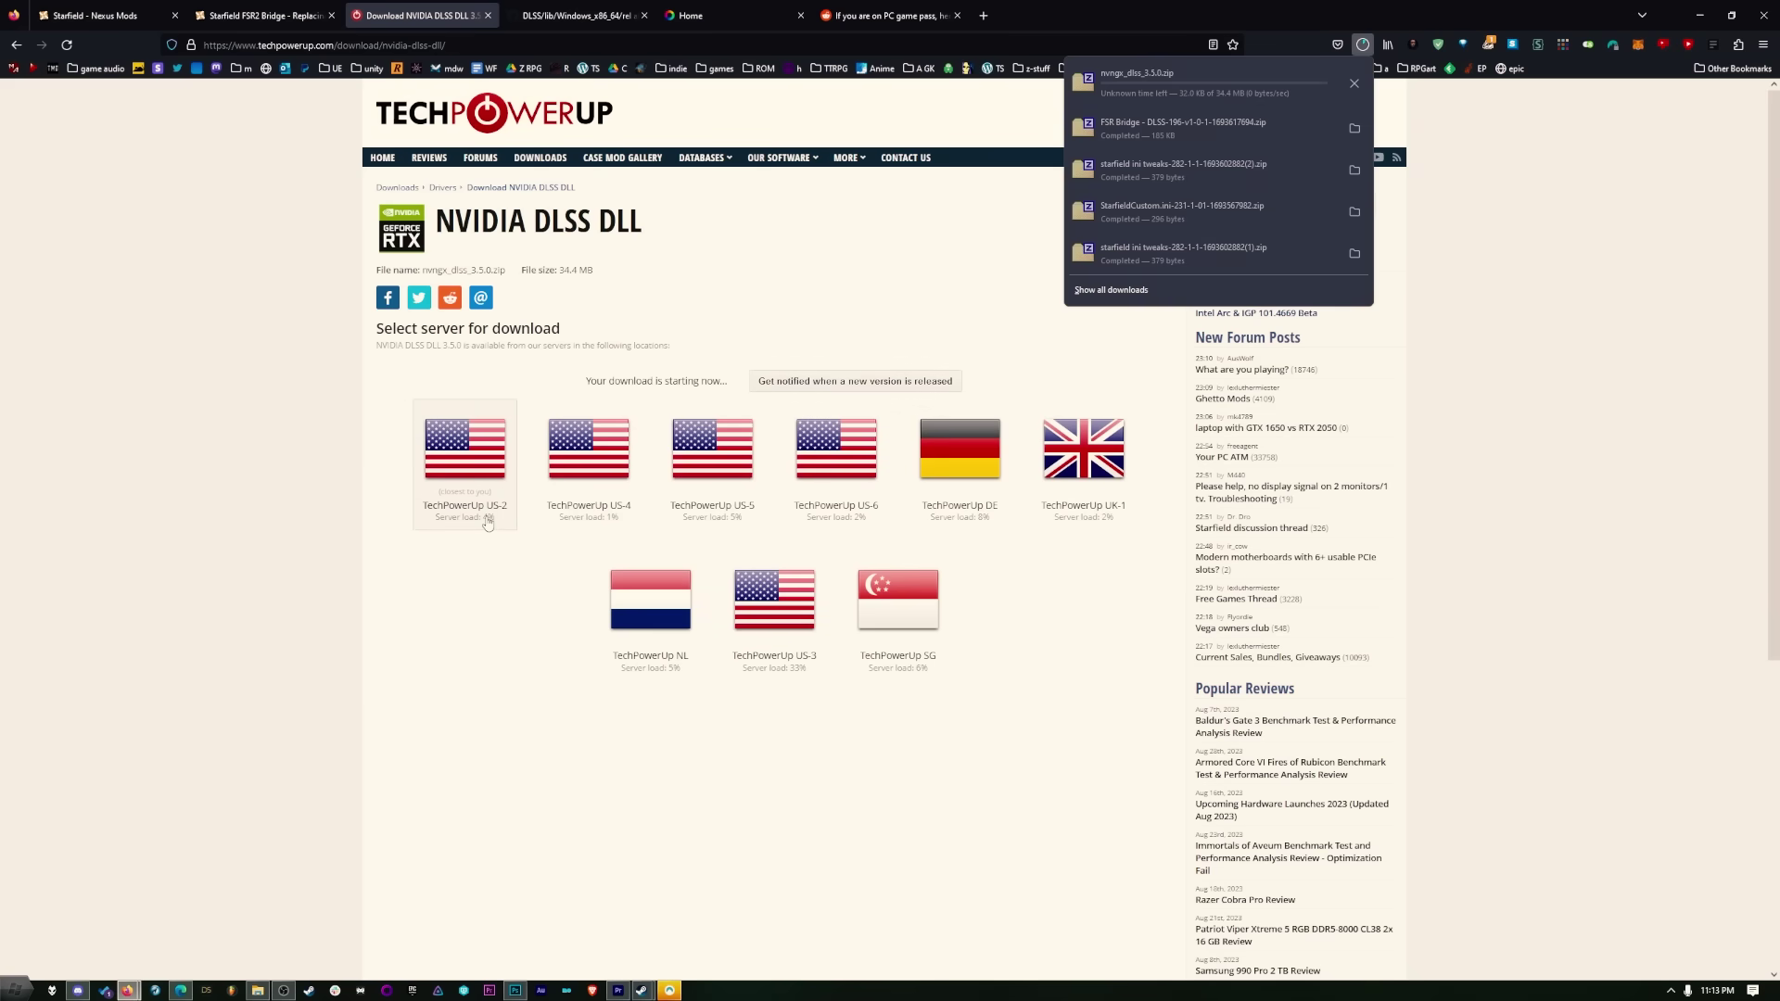
{"action": "left_click", "coordinate": [1133, 81]}
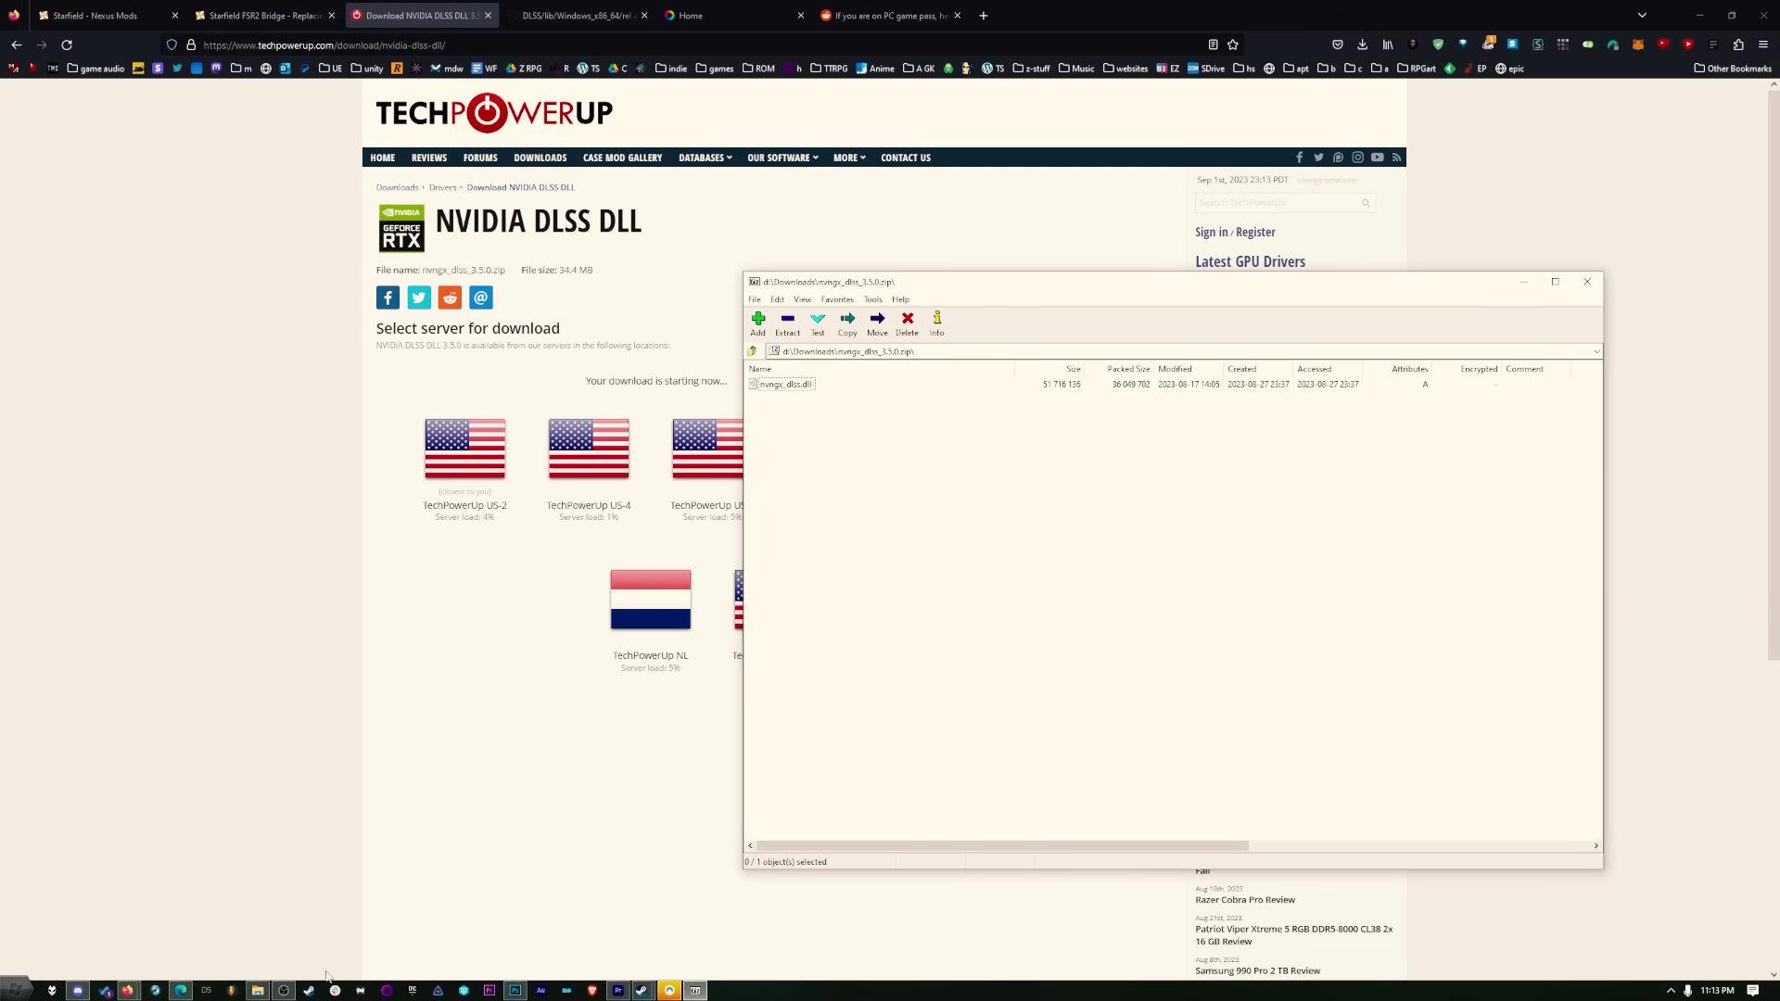
{"action": "left_click_drag", "start_coordinate": [161, 370], "coordinate": [1192, 624]}
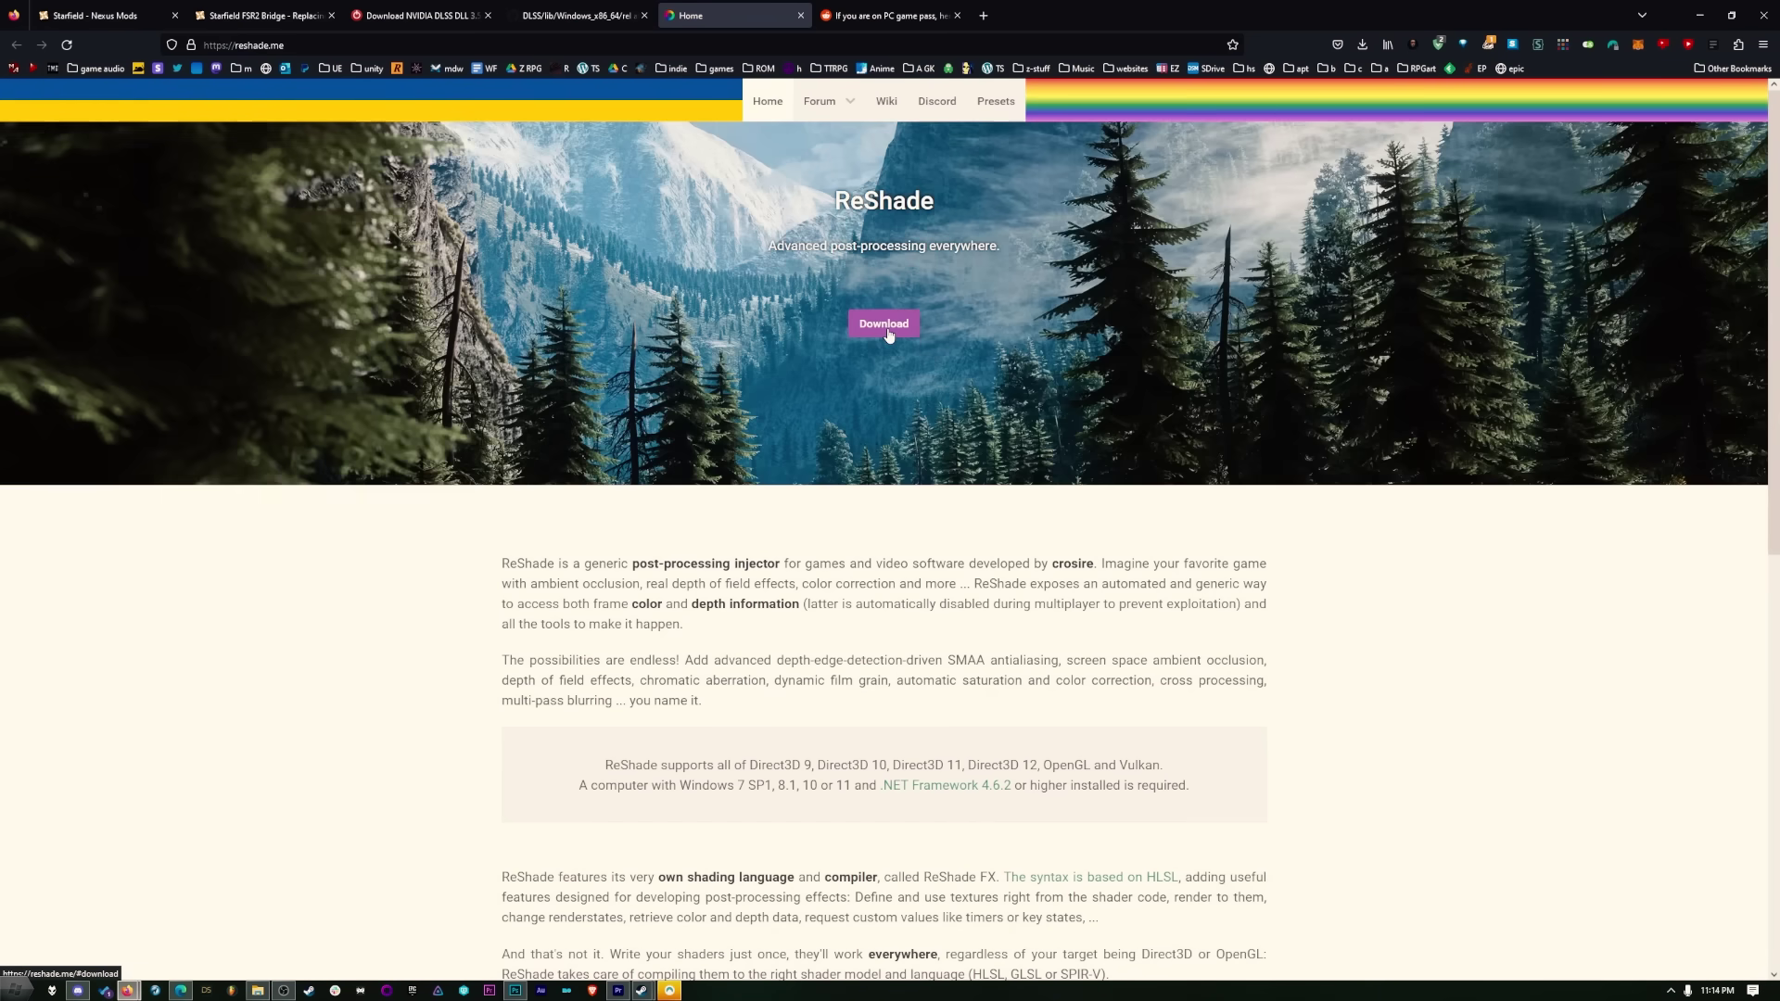
Download the ReShade 5.9.2 installer and run the setup.
{"action": "left_click", "coordinate": [887, 334]}
{"action": "left_click", "coordinate": [883, 746]}
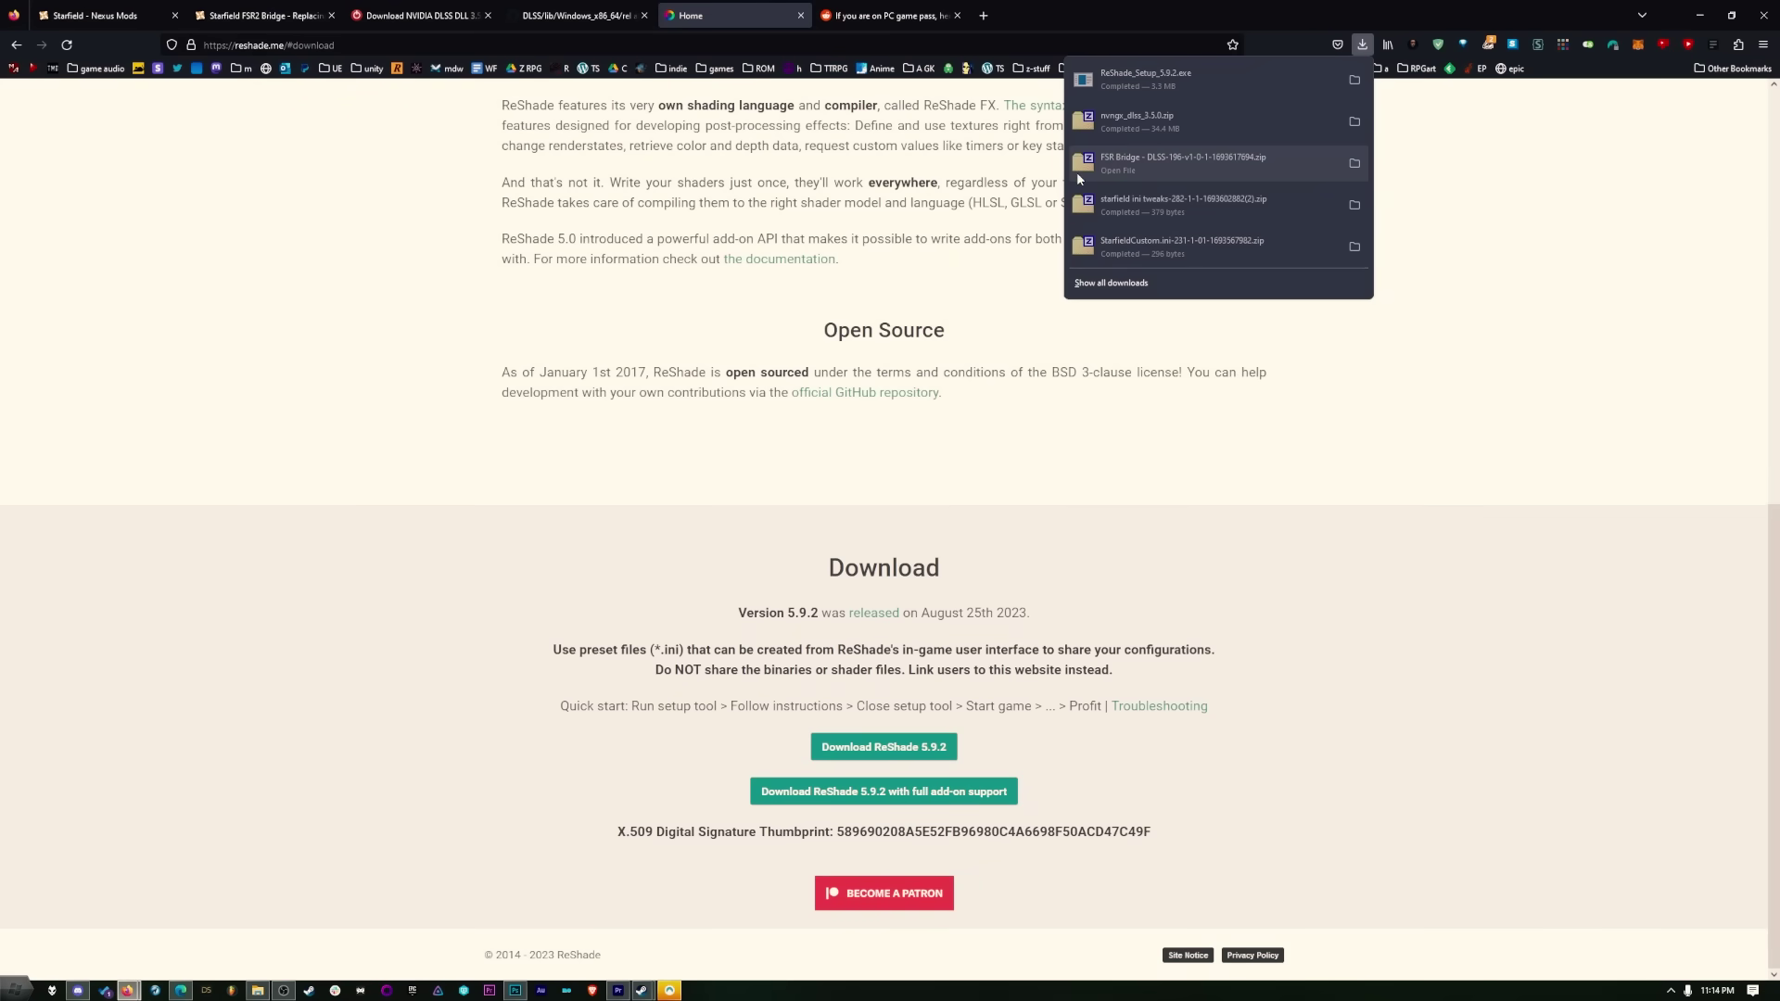
{"action": "left_click", "coordinate": [1091, 89]}
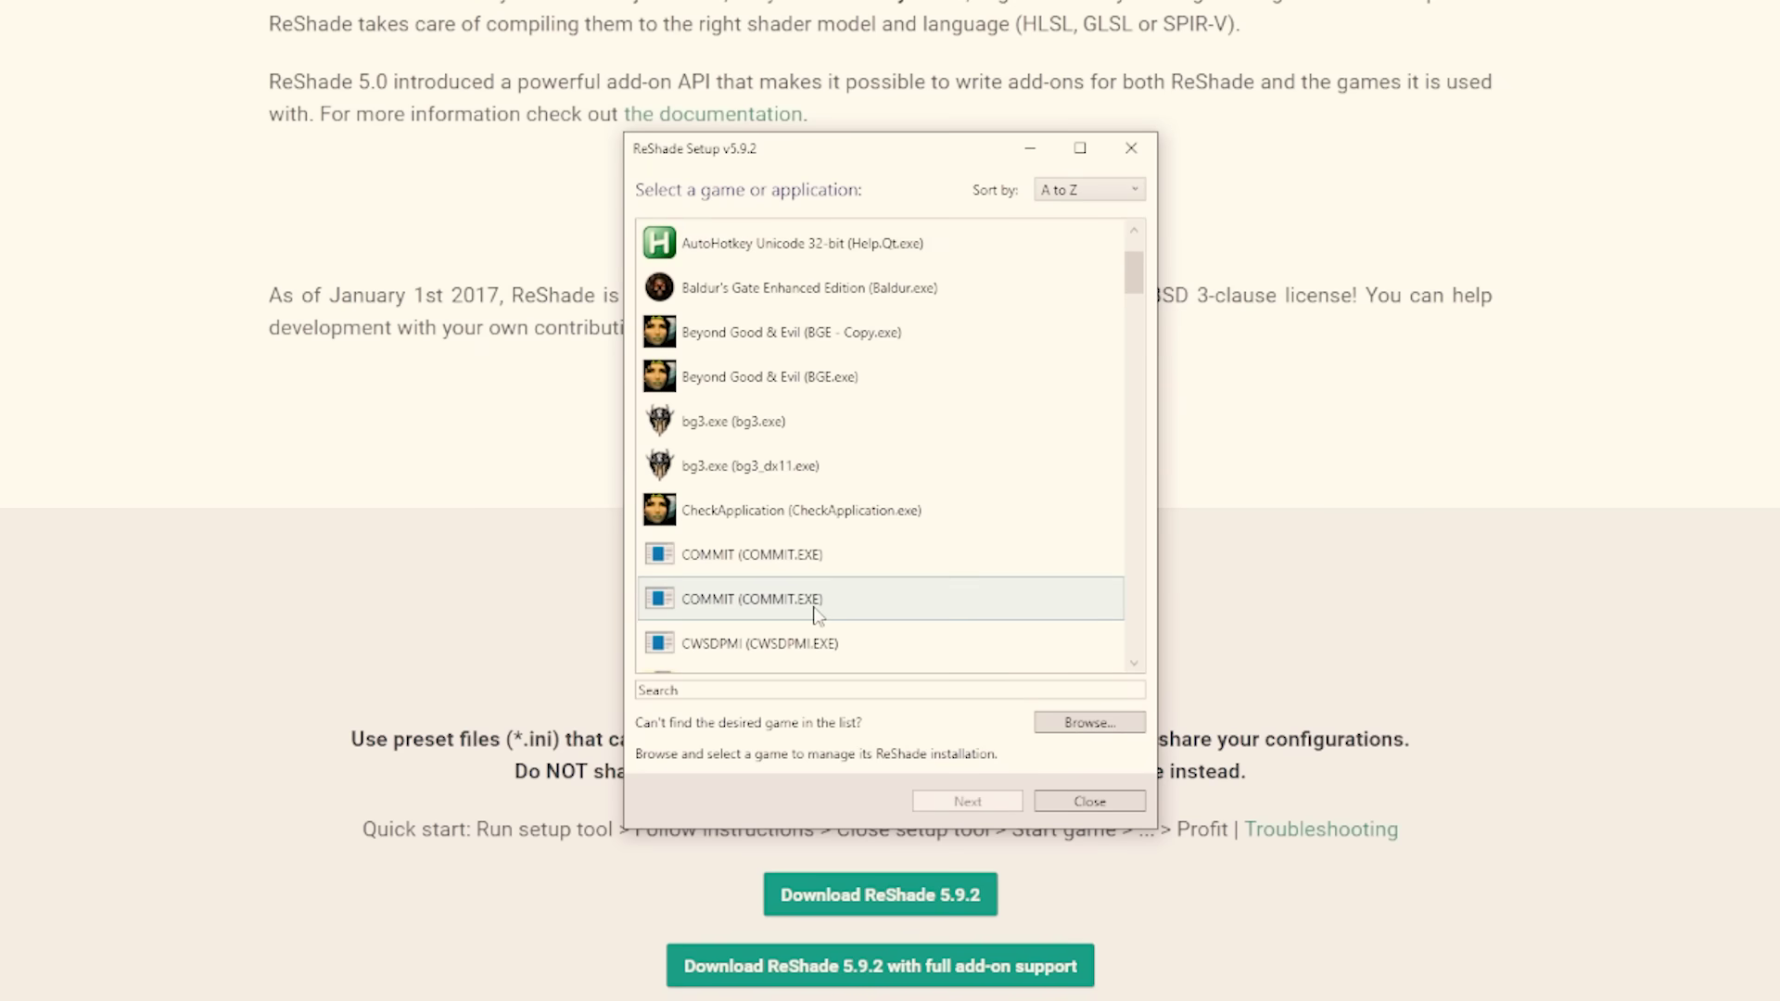
Search for 'starfield' and select Starfield (Starfield.exe) as the target game.
{"action": "scroll", "coordinate": [816, 556], "scroll_direction": "up", "scroll_amount": 5}
{"action": "left_click", "coordinate": [781, 691]}
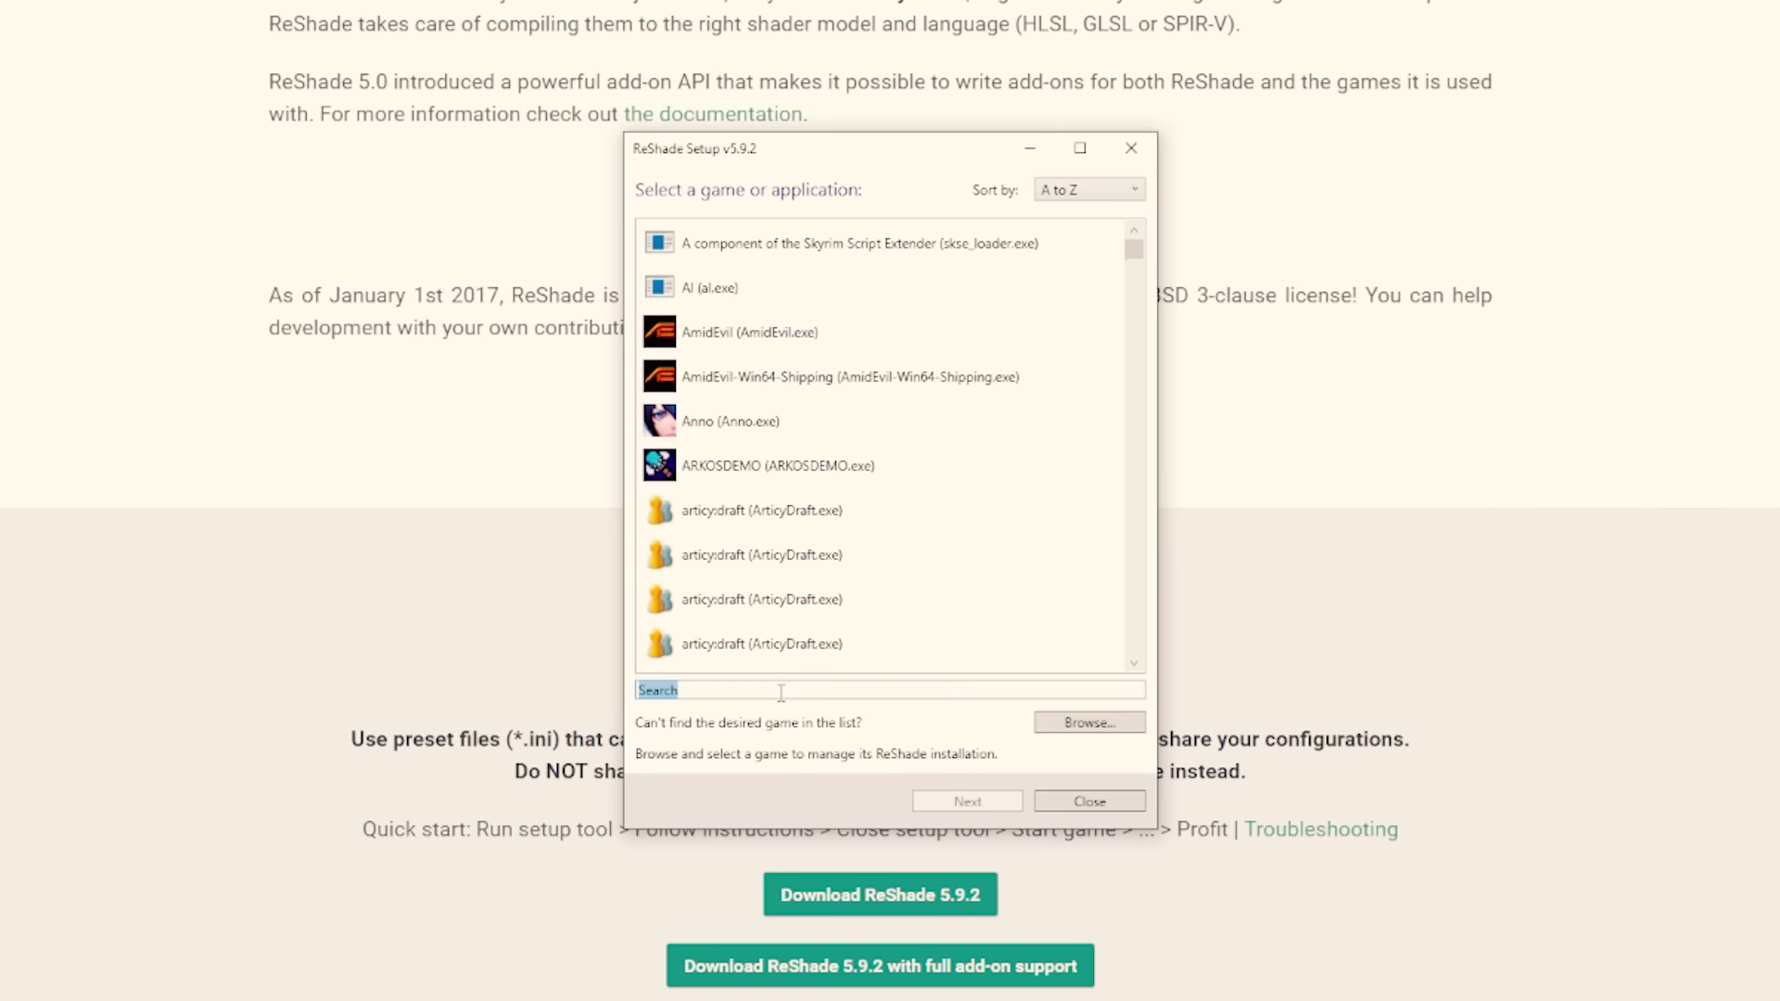
{"action": "type", "text": "starfield"}
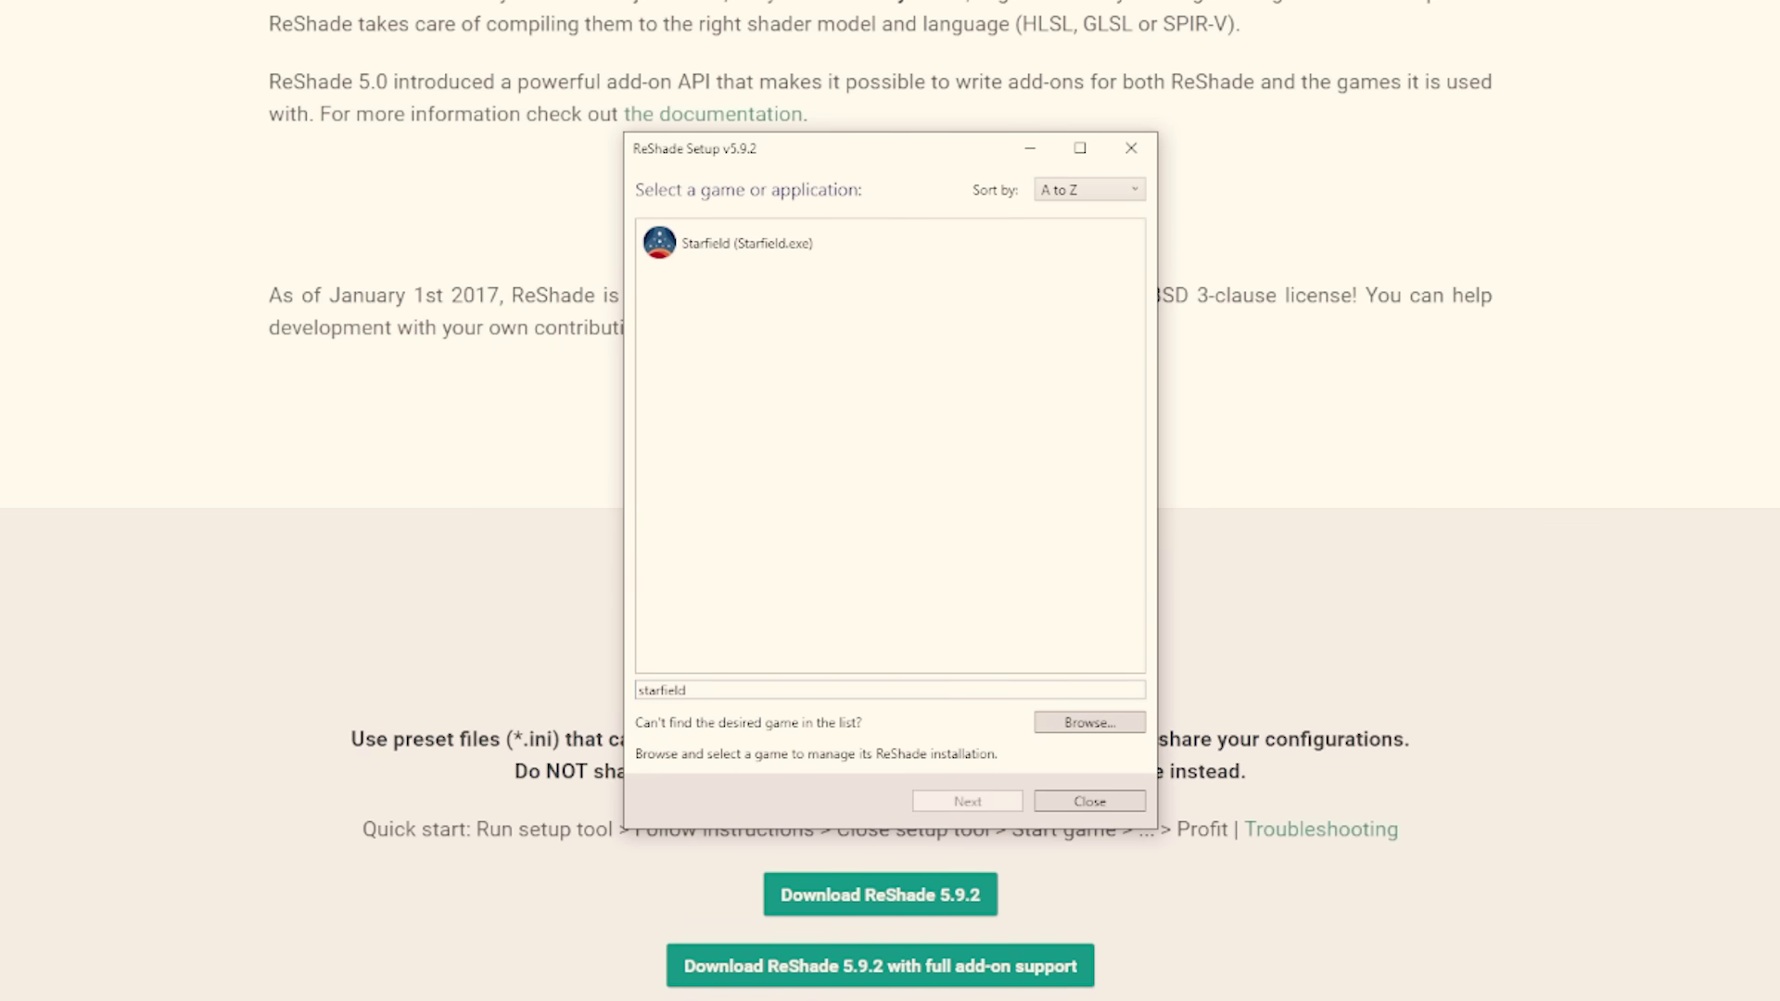
{"action": "left_click", "coordinate": [756, 258]}
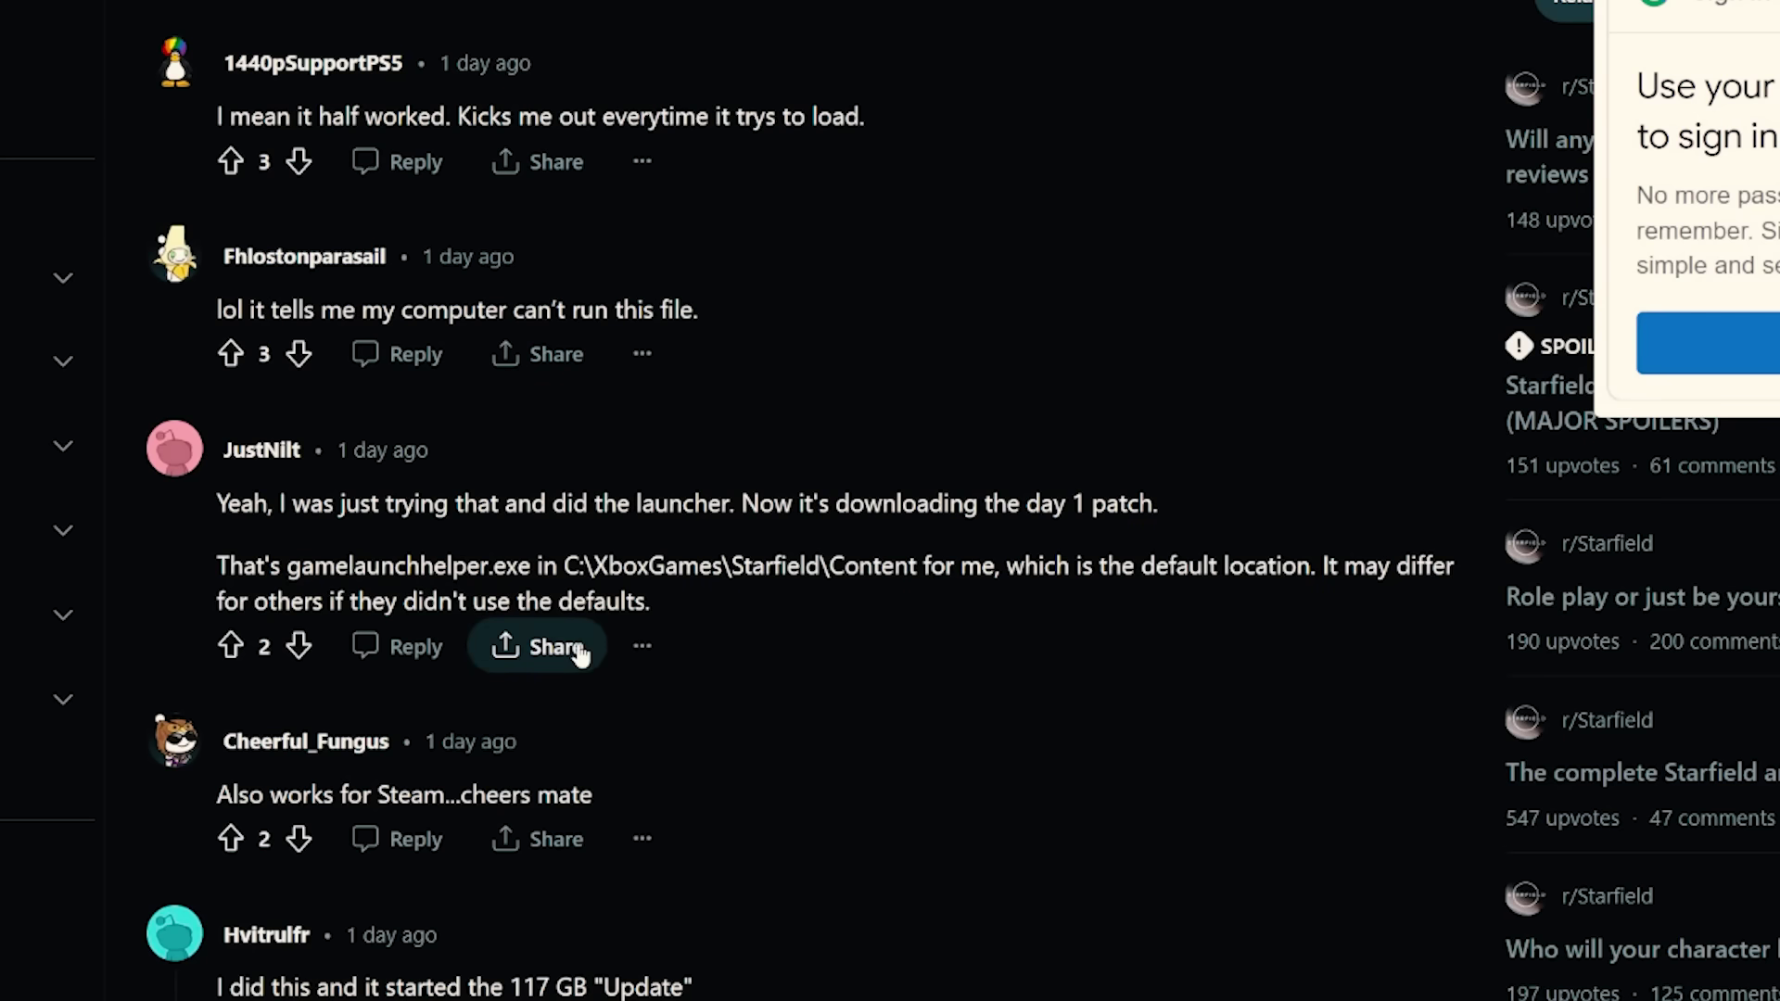
{"action": "scroll", "coordinate": [572, 647], "scroll_direction": "down", "scroll_amount": 2}
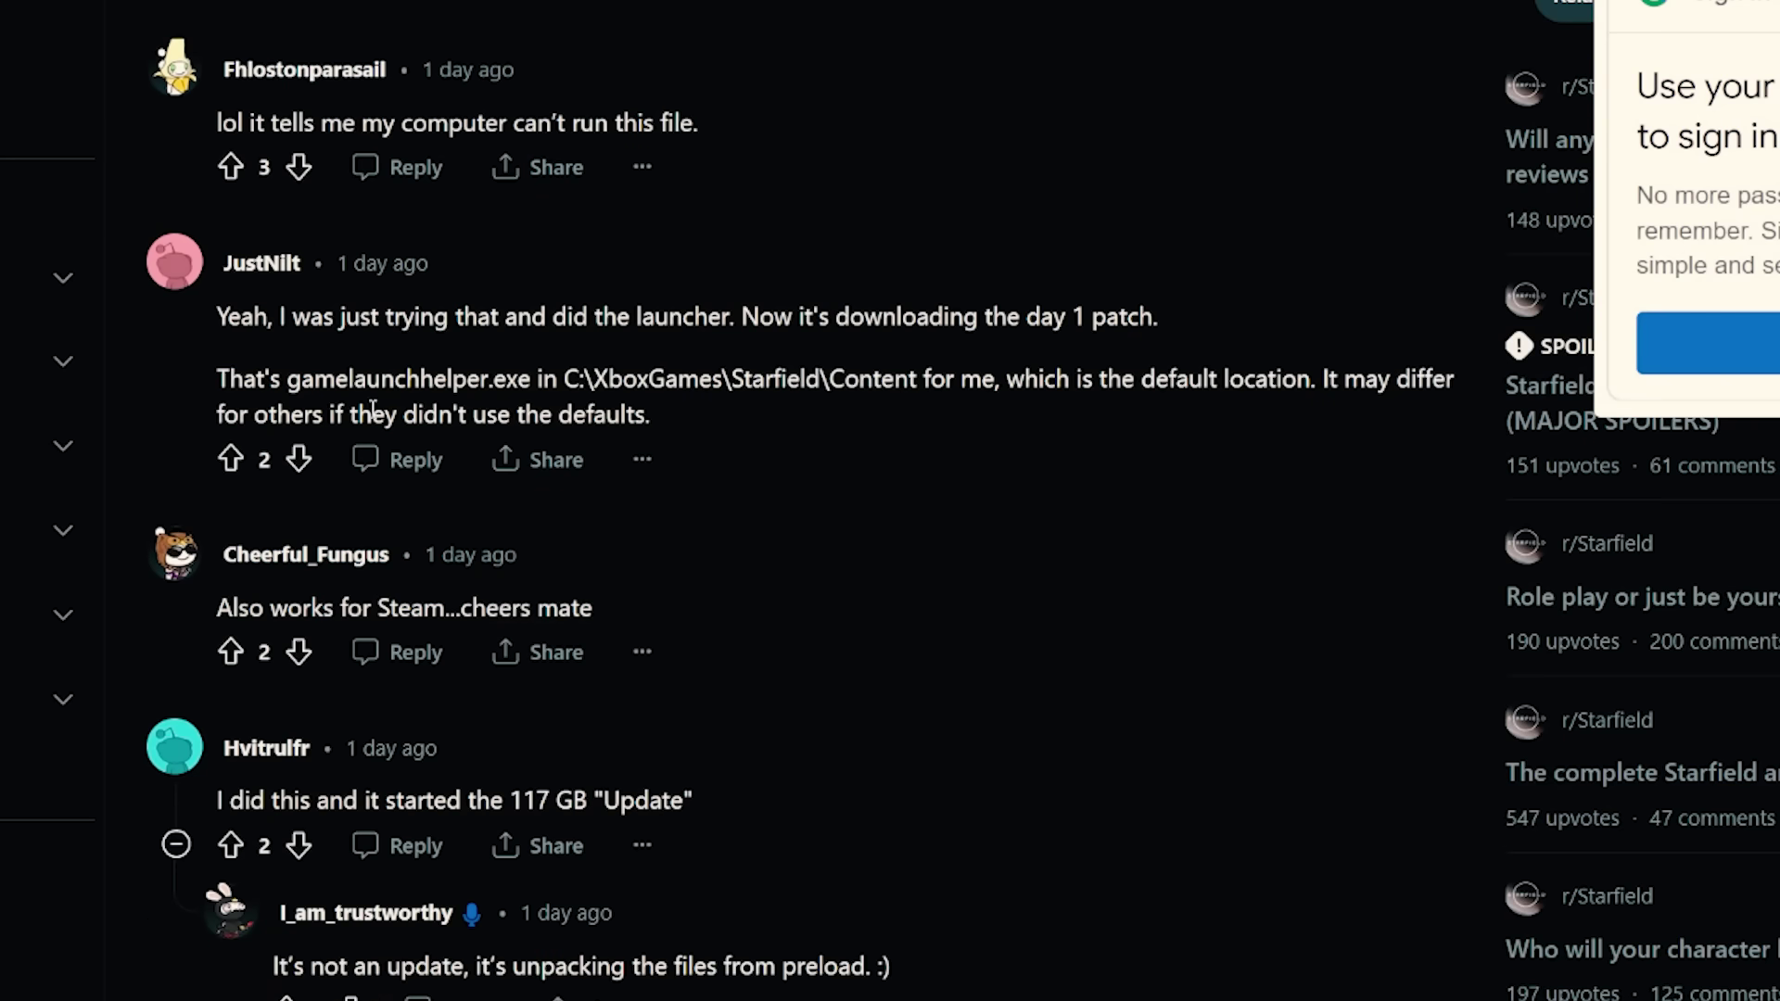
{"action": "left_click_drag", "start_coordinate": [565, 379], "coordinate": [918, 379]}
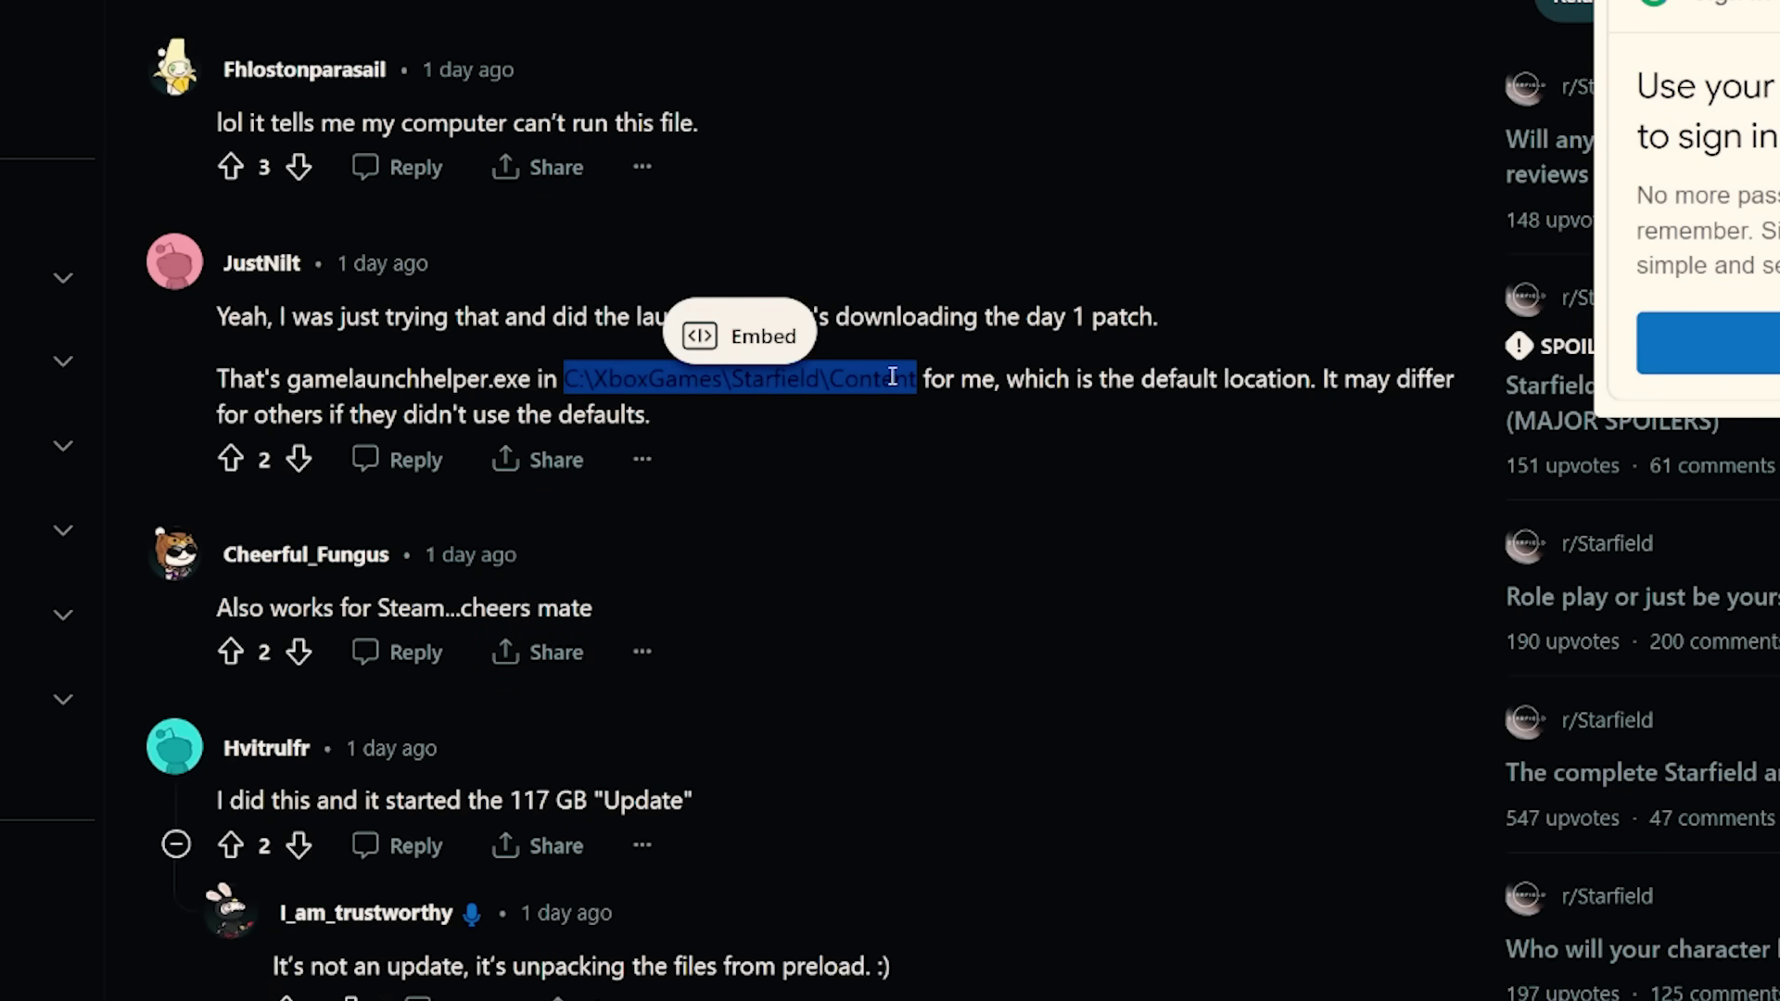
{"action": "double_click", "coordinate": [427, 384]}
{"action": "double_click", "coordinate": [514, 382]}
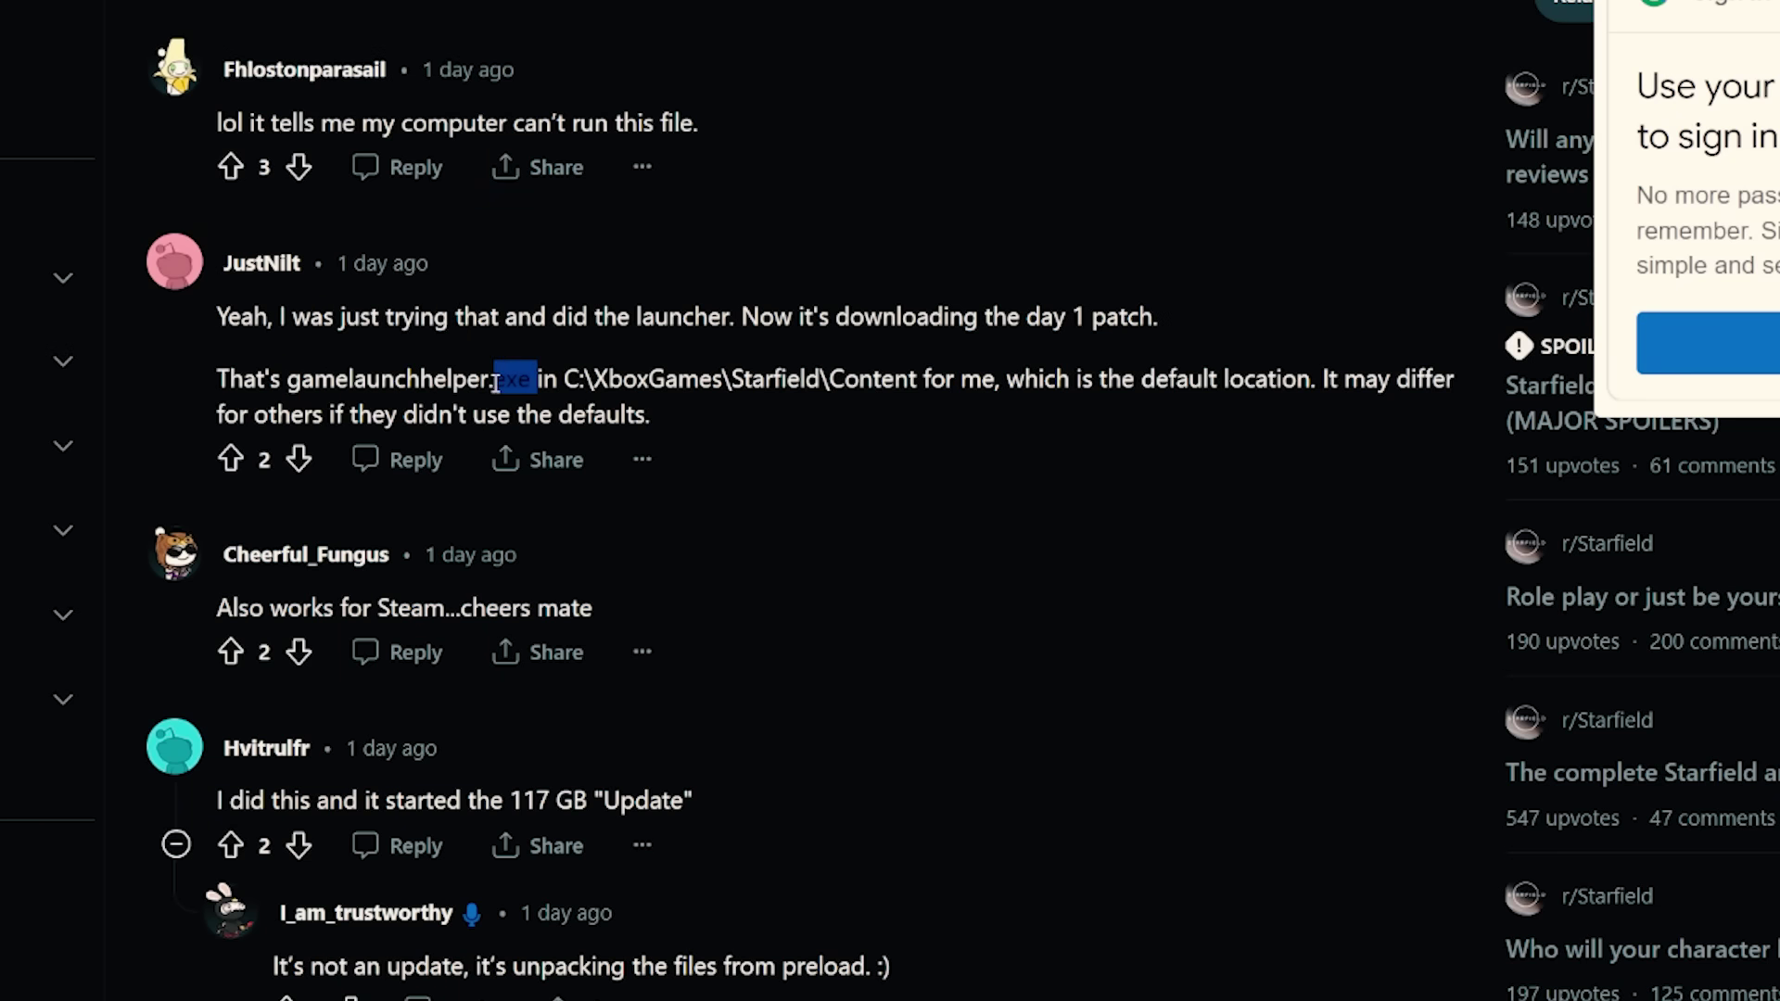
{"action": "left_click", "coordinate": [328, 384]}
{"action": "left_click_drag", "start_coordinate": [283, 380], "coordinate": [506, 386]}
{"action": "double_click", "coordinate": [624, 382]}
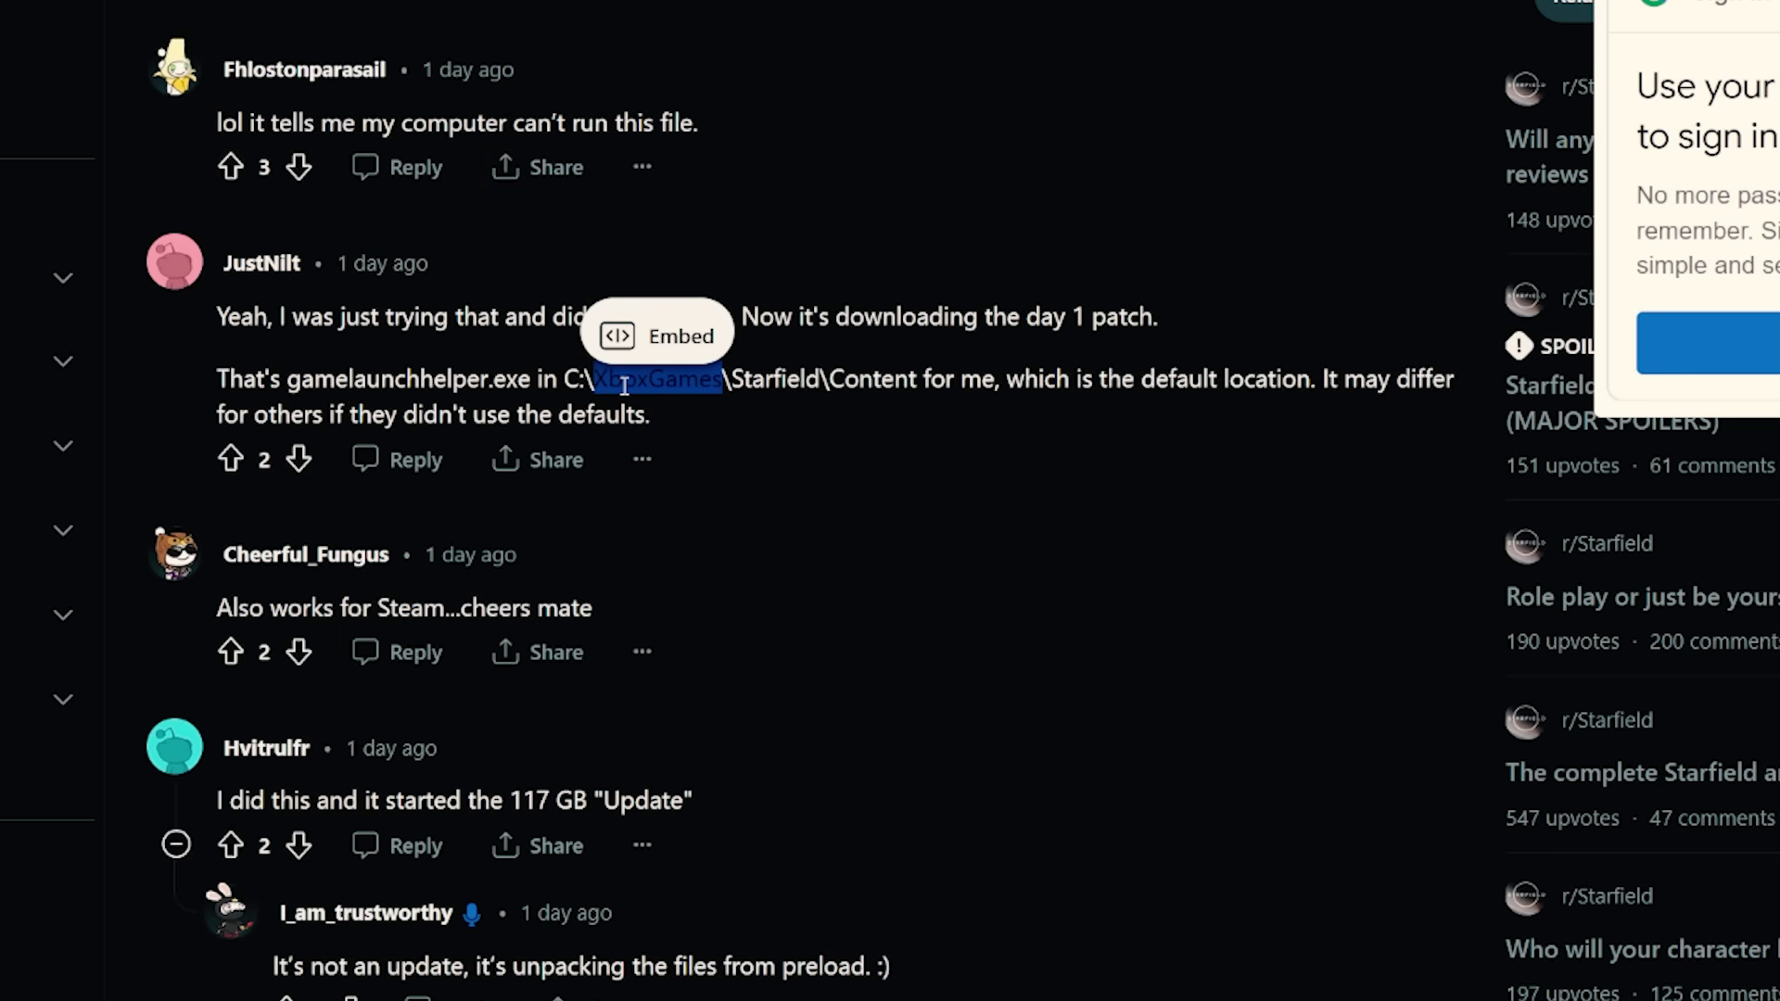
{"action": "left_click", "coordinate": [791, 484]}
{"action": "scroll", "coordinate": [741, 491], "scroll_direction": "up", "scroll_amount": 5}
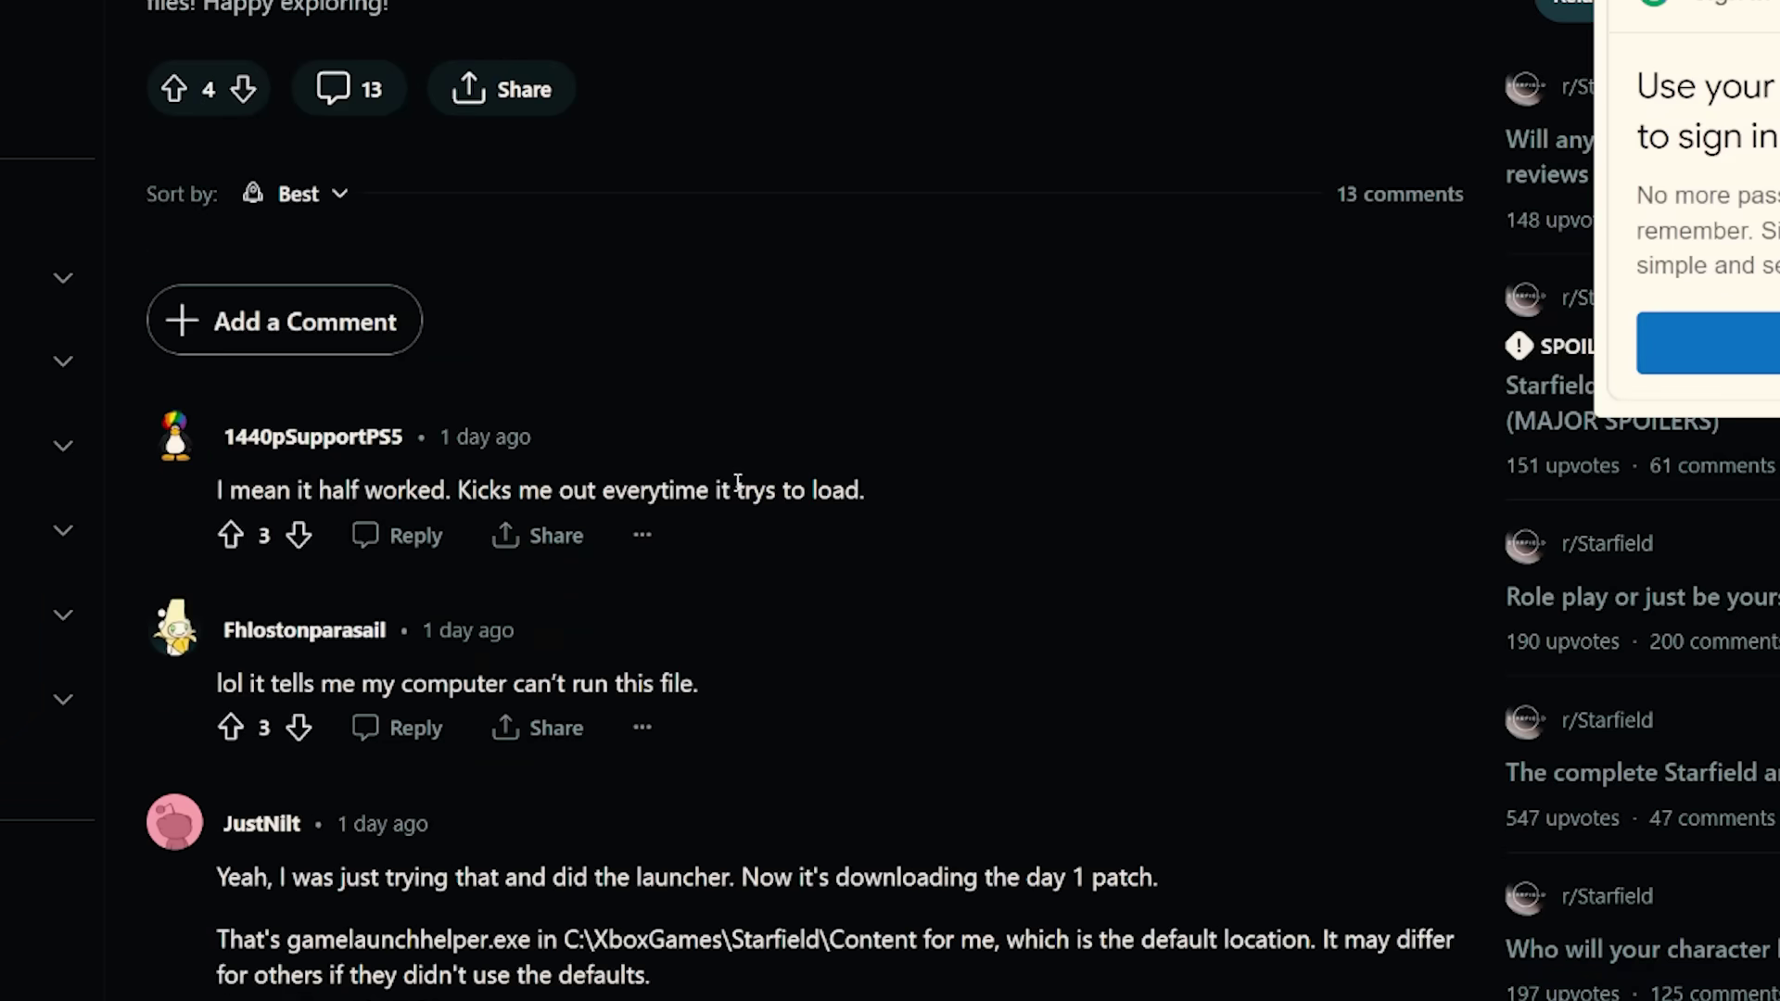
{"action": "scroll", "coordinate": [741, 492], "scroll_direction": "down", "scroll_amount": 2}
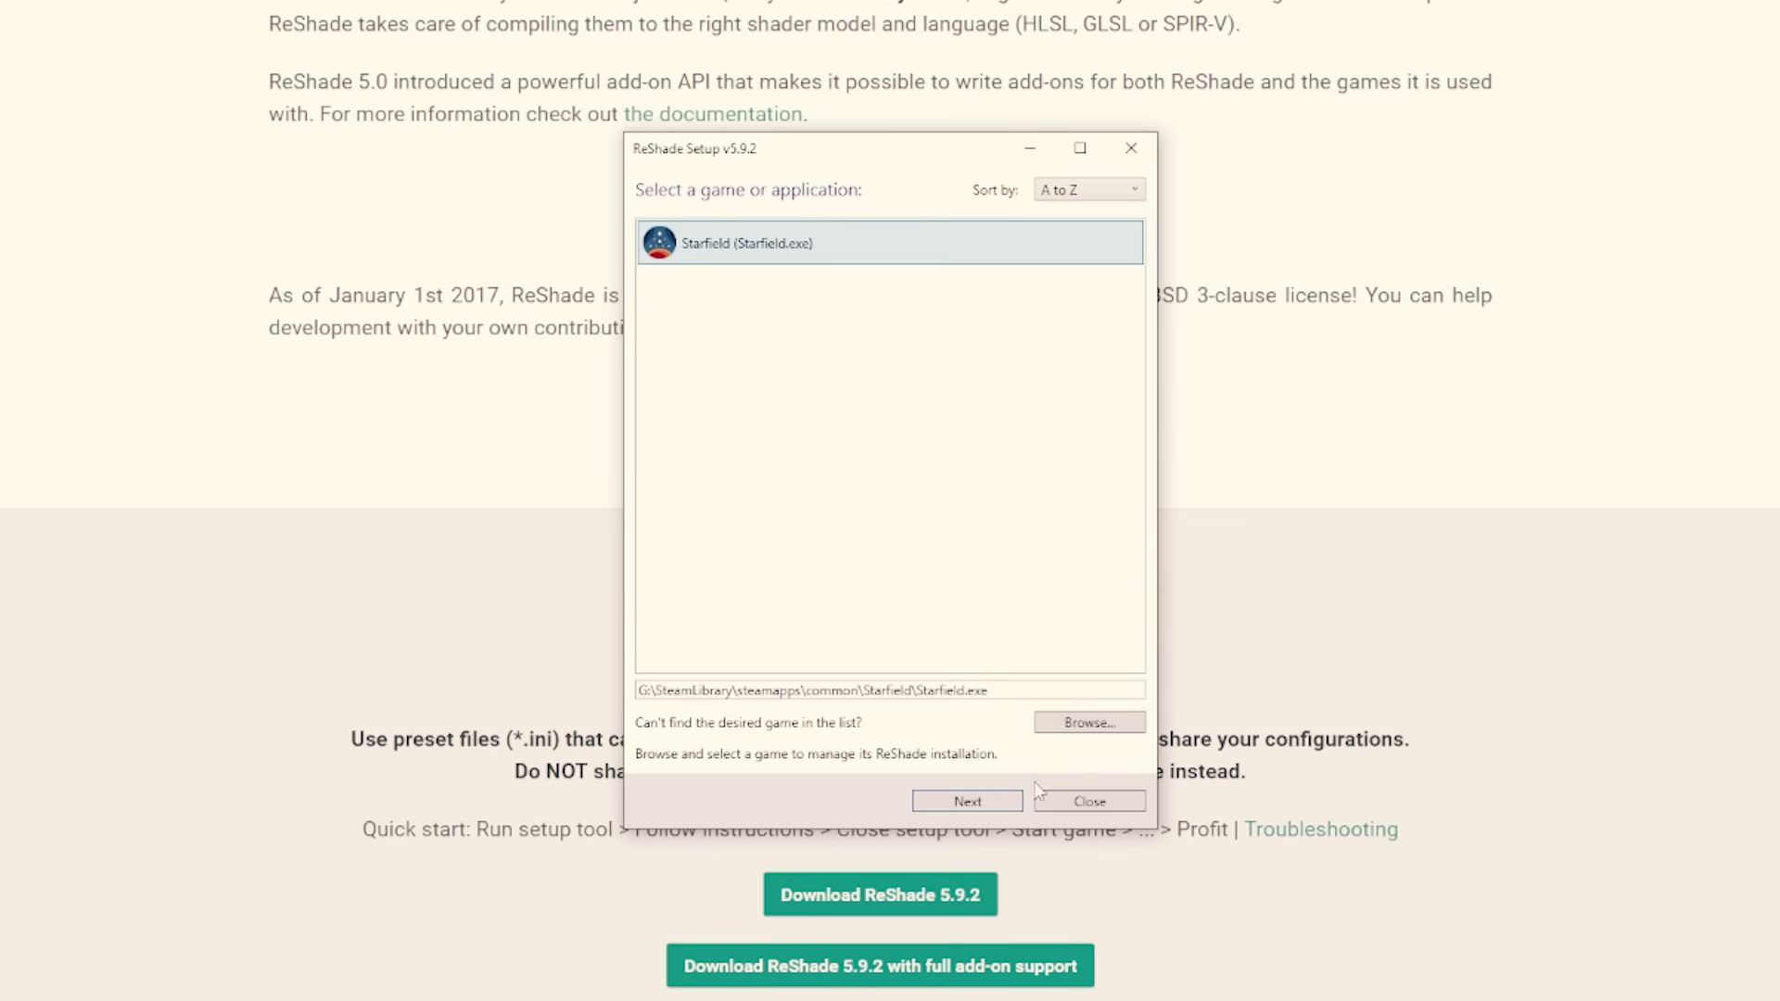
Keep DirectX 10/11/12 as Starfield's rendering API and continue to presets.
{"action": "left_click", "coordinate": [994, 802]}
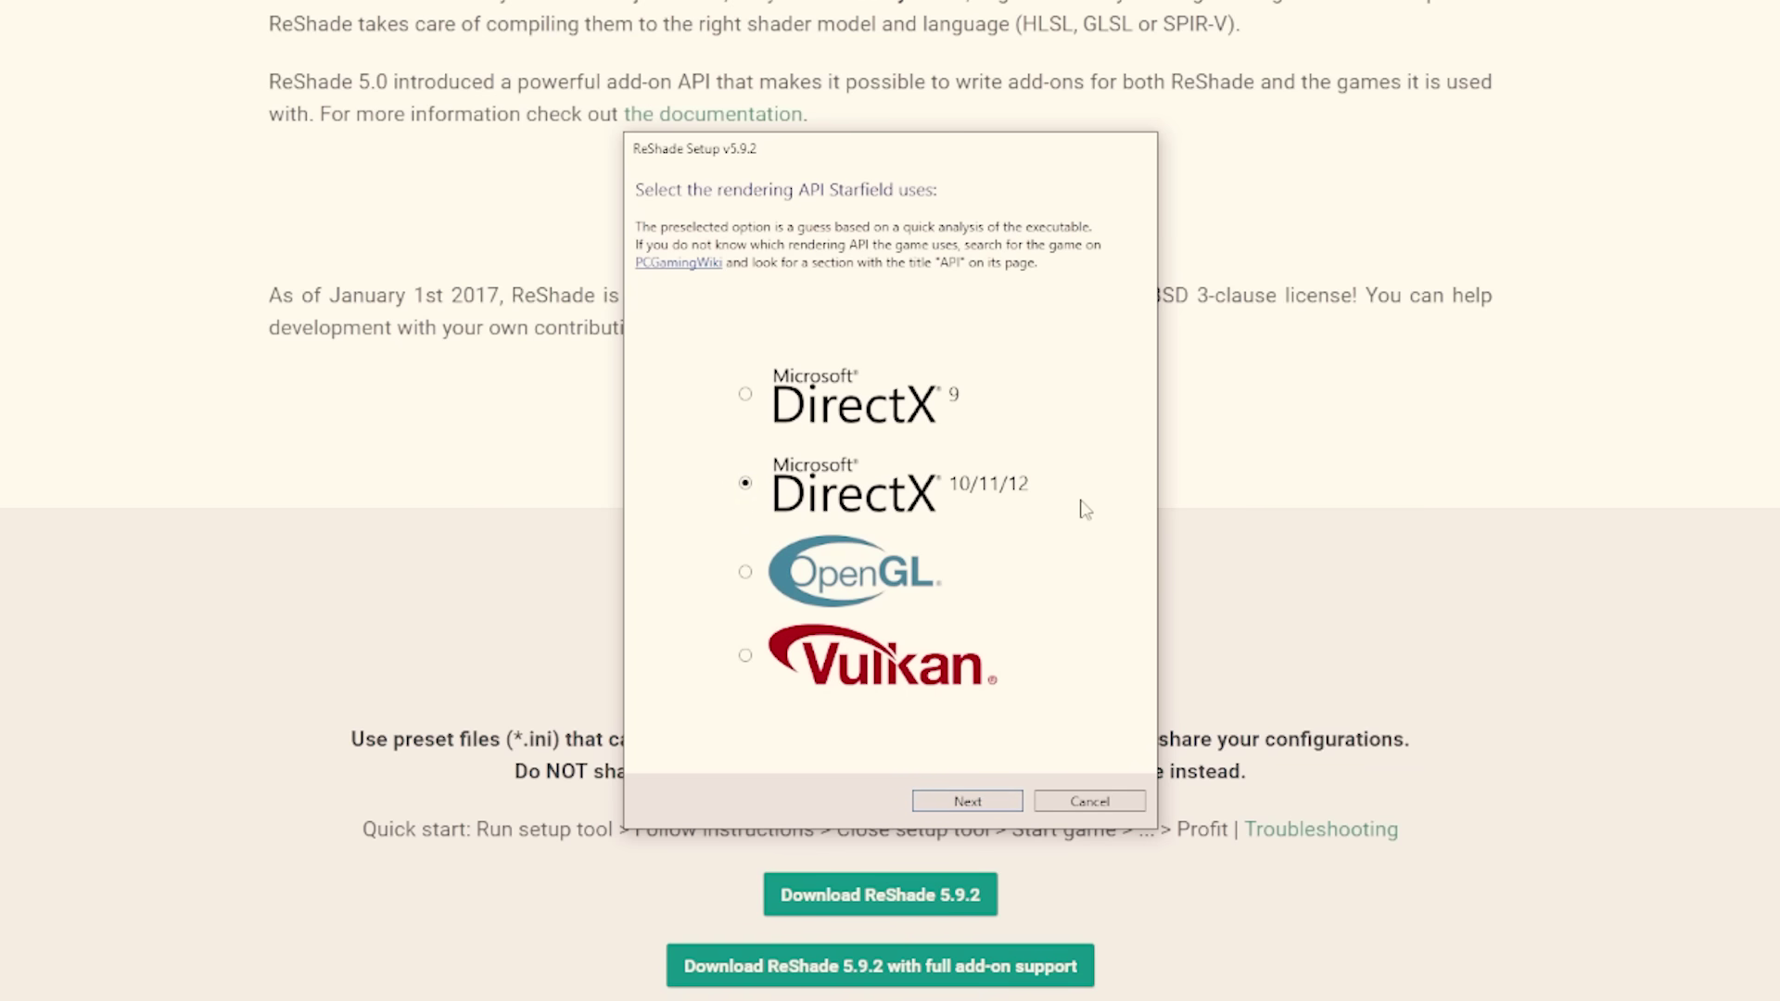
{"action": "left_click", "coordinate": [974, 800]}
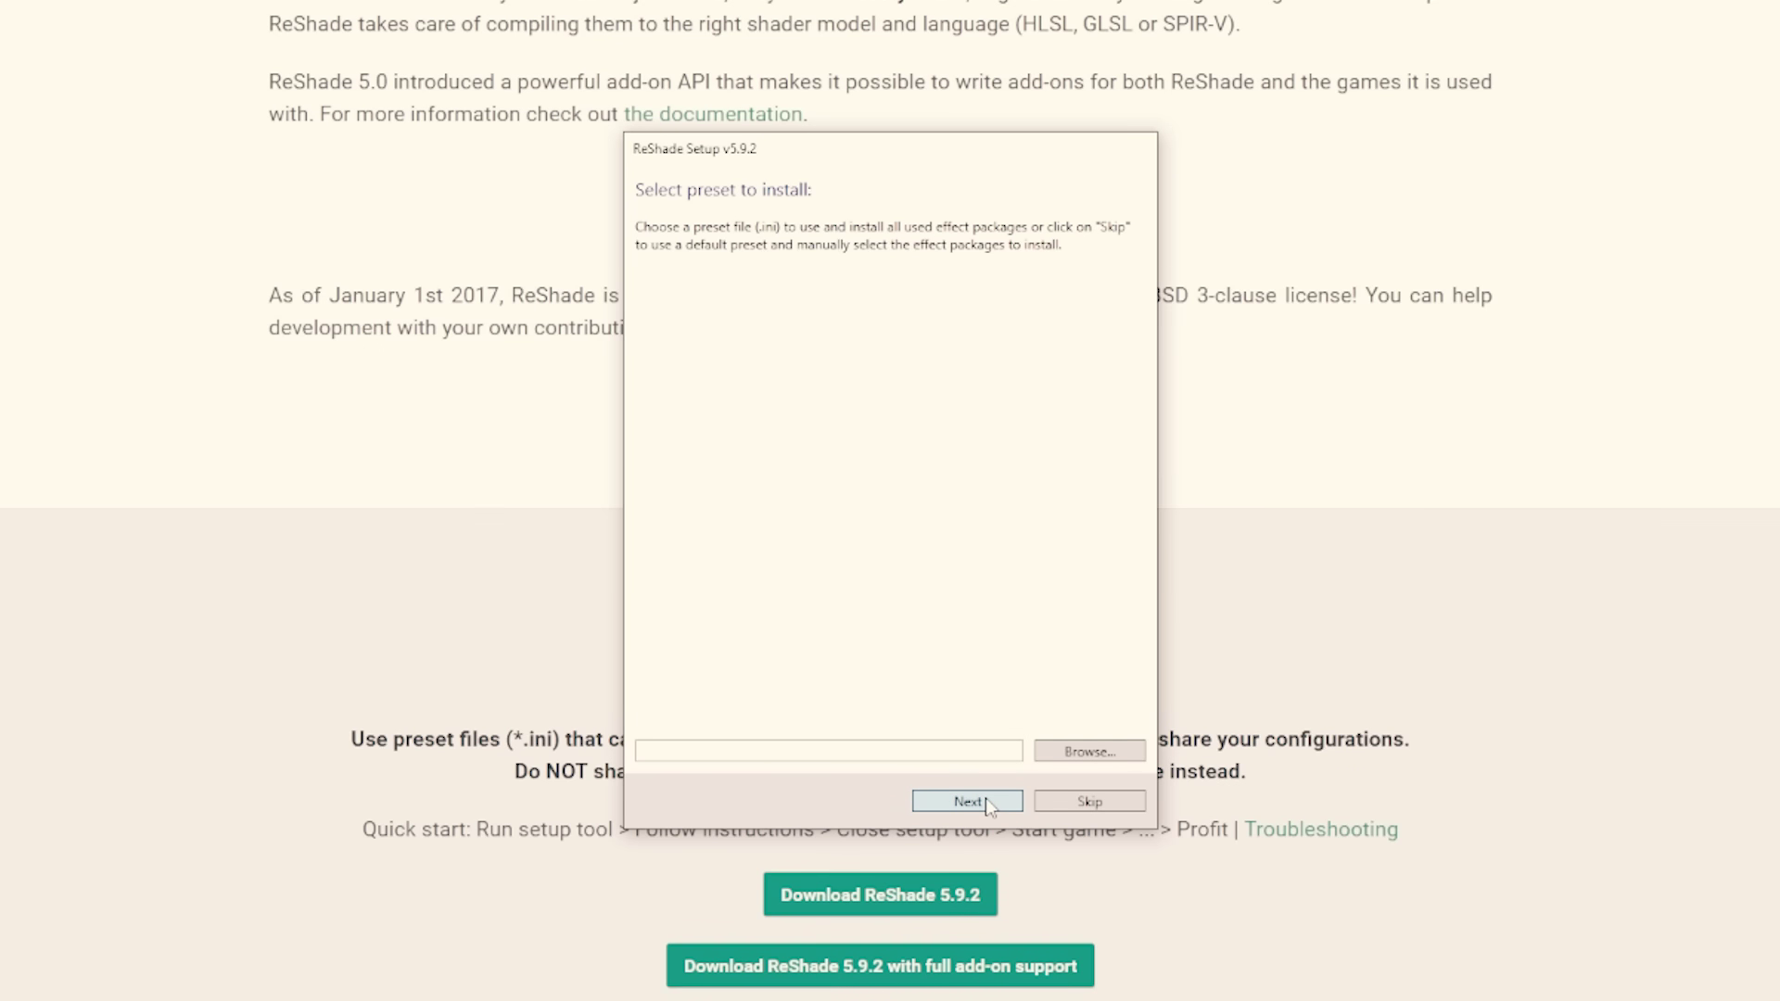
Skip the preset page and tick the Legacy effects package.
{"action": "left_click", "coordinate": [966, 801]}
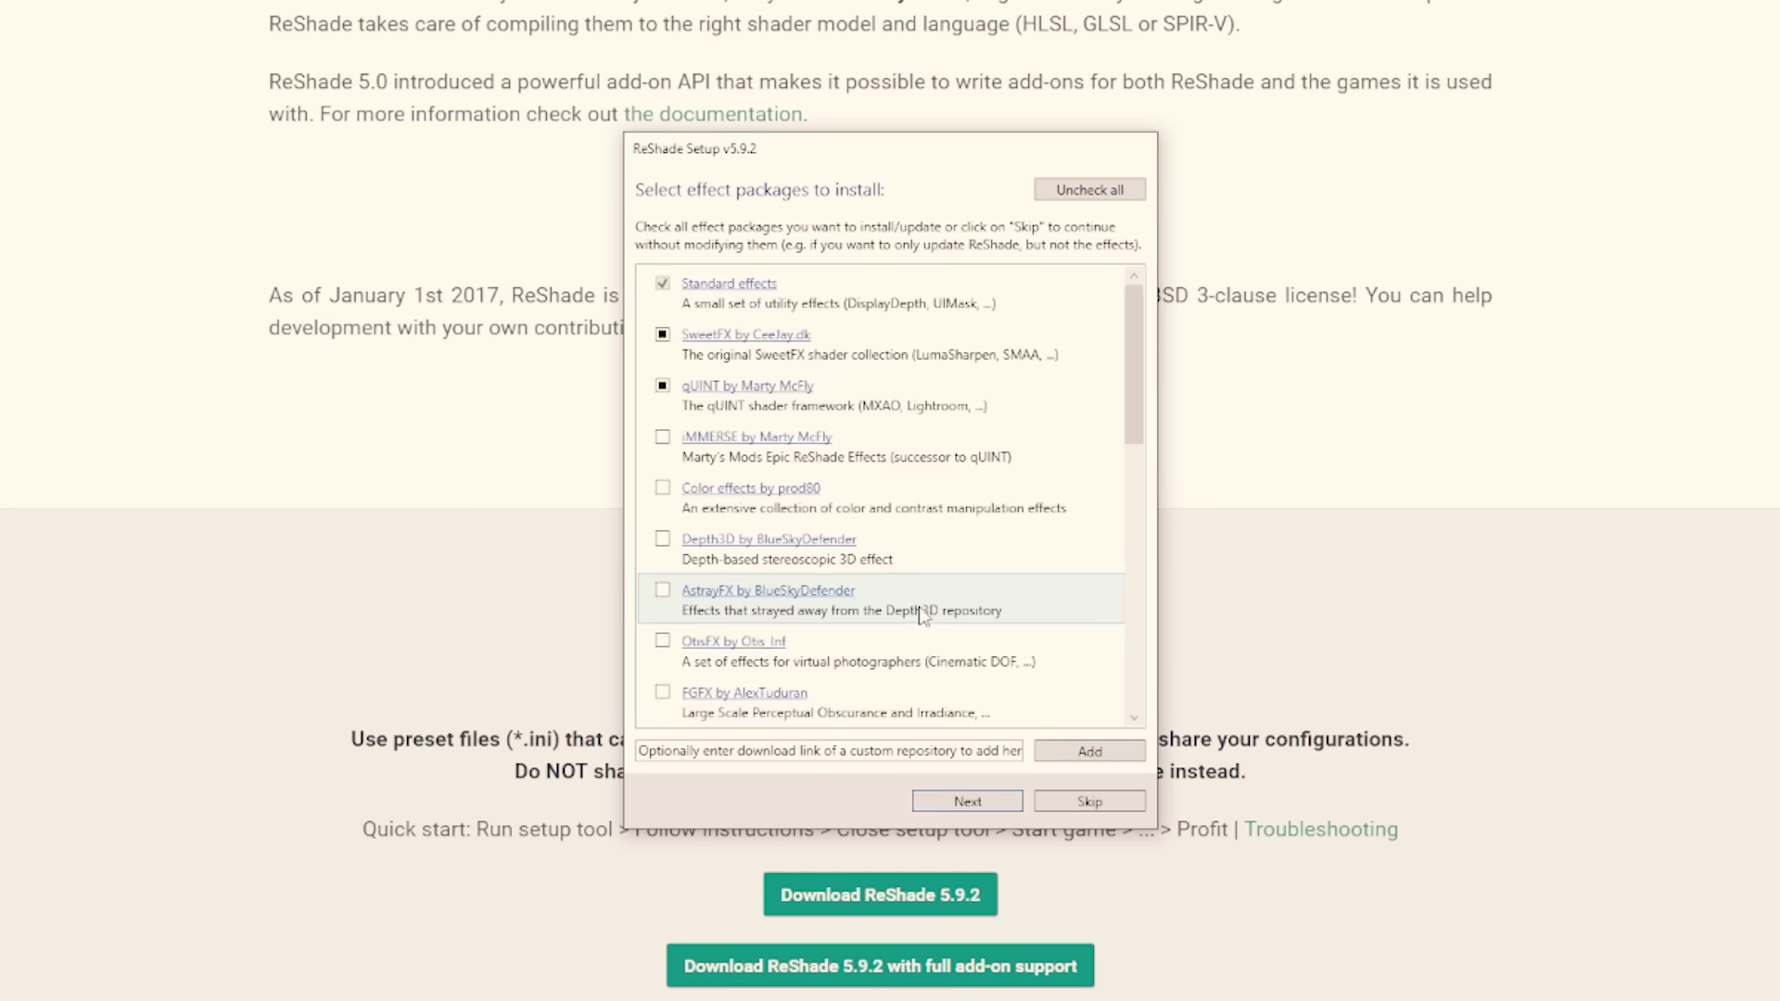
{"action": "scroll", "coordinate": [756, 685], "scroll_direction": "down", "scroll_amount": 8}
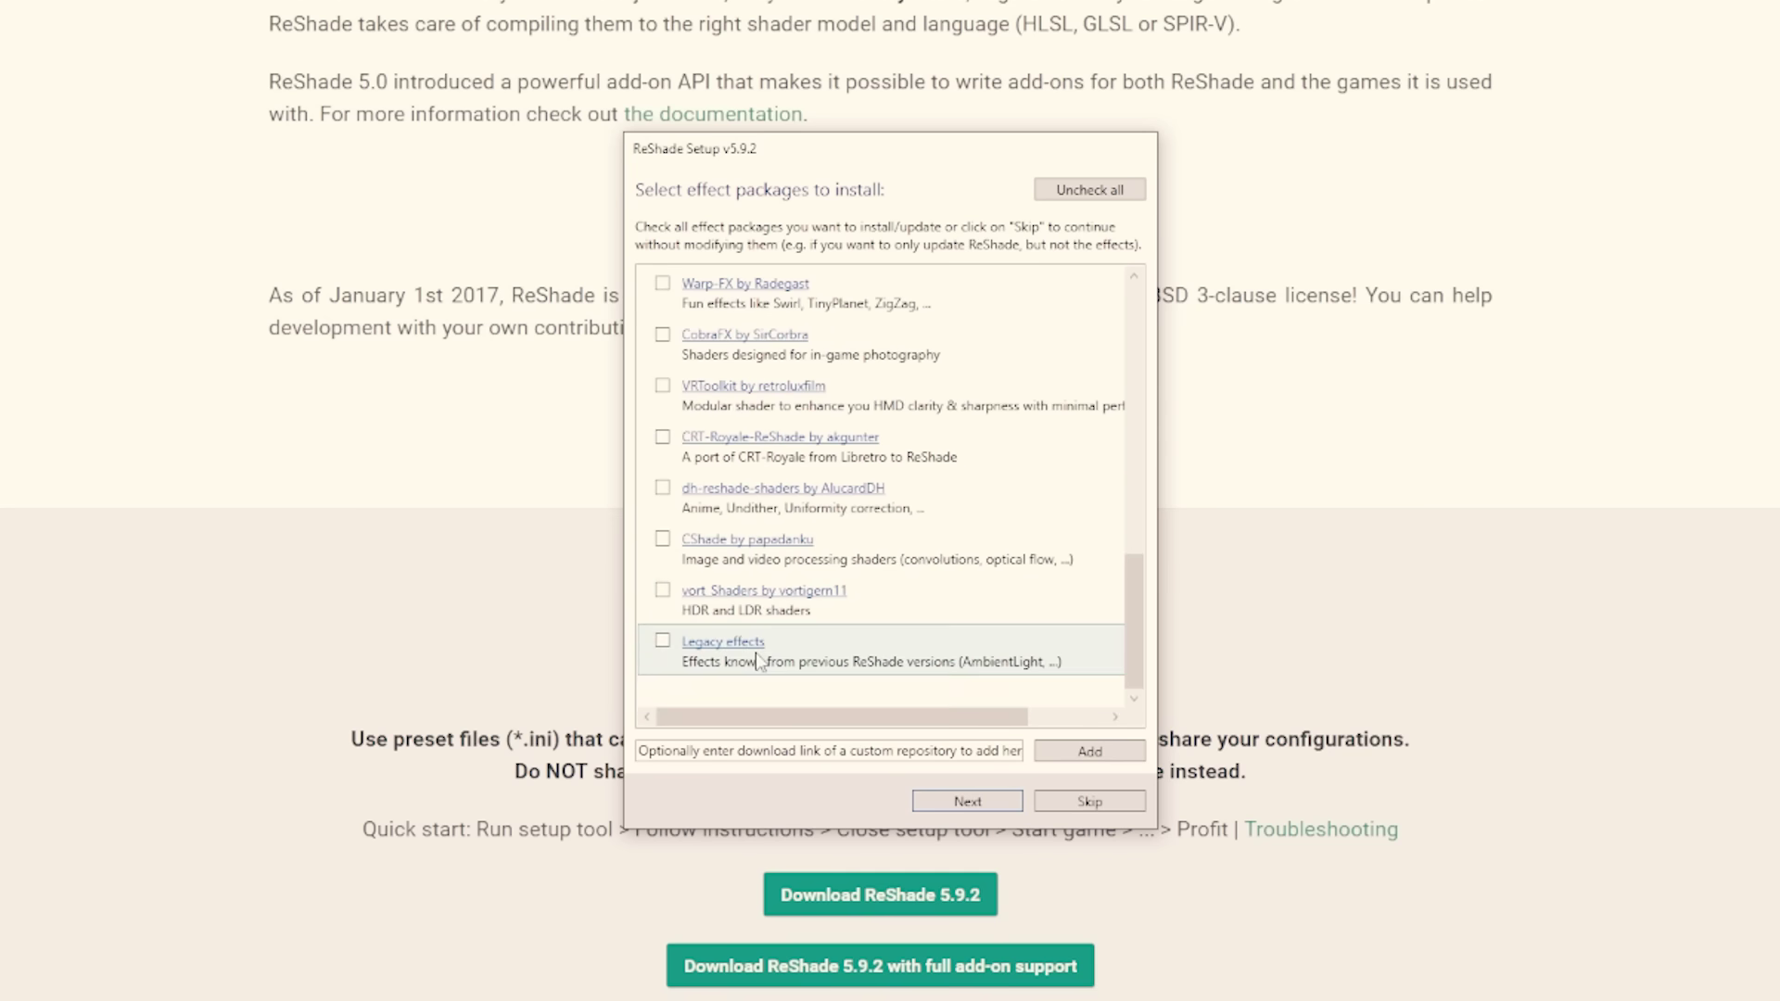
{"action": "left_click", "coordinate": [663, 640]}
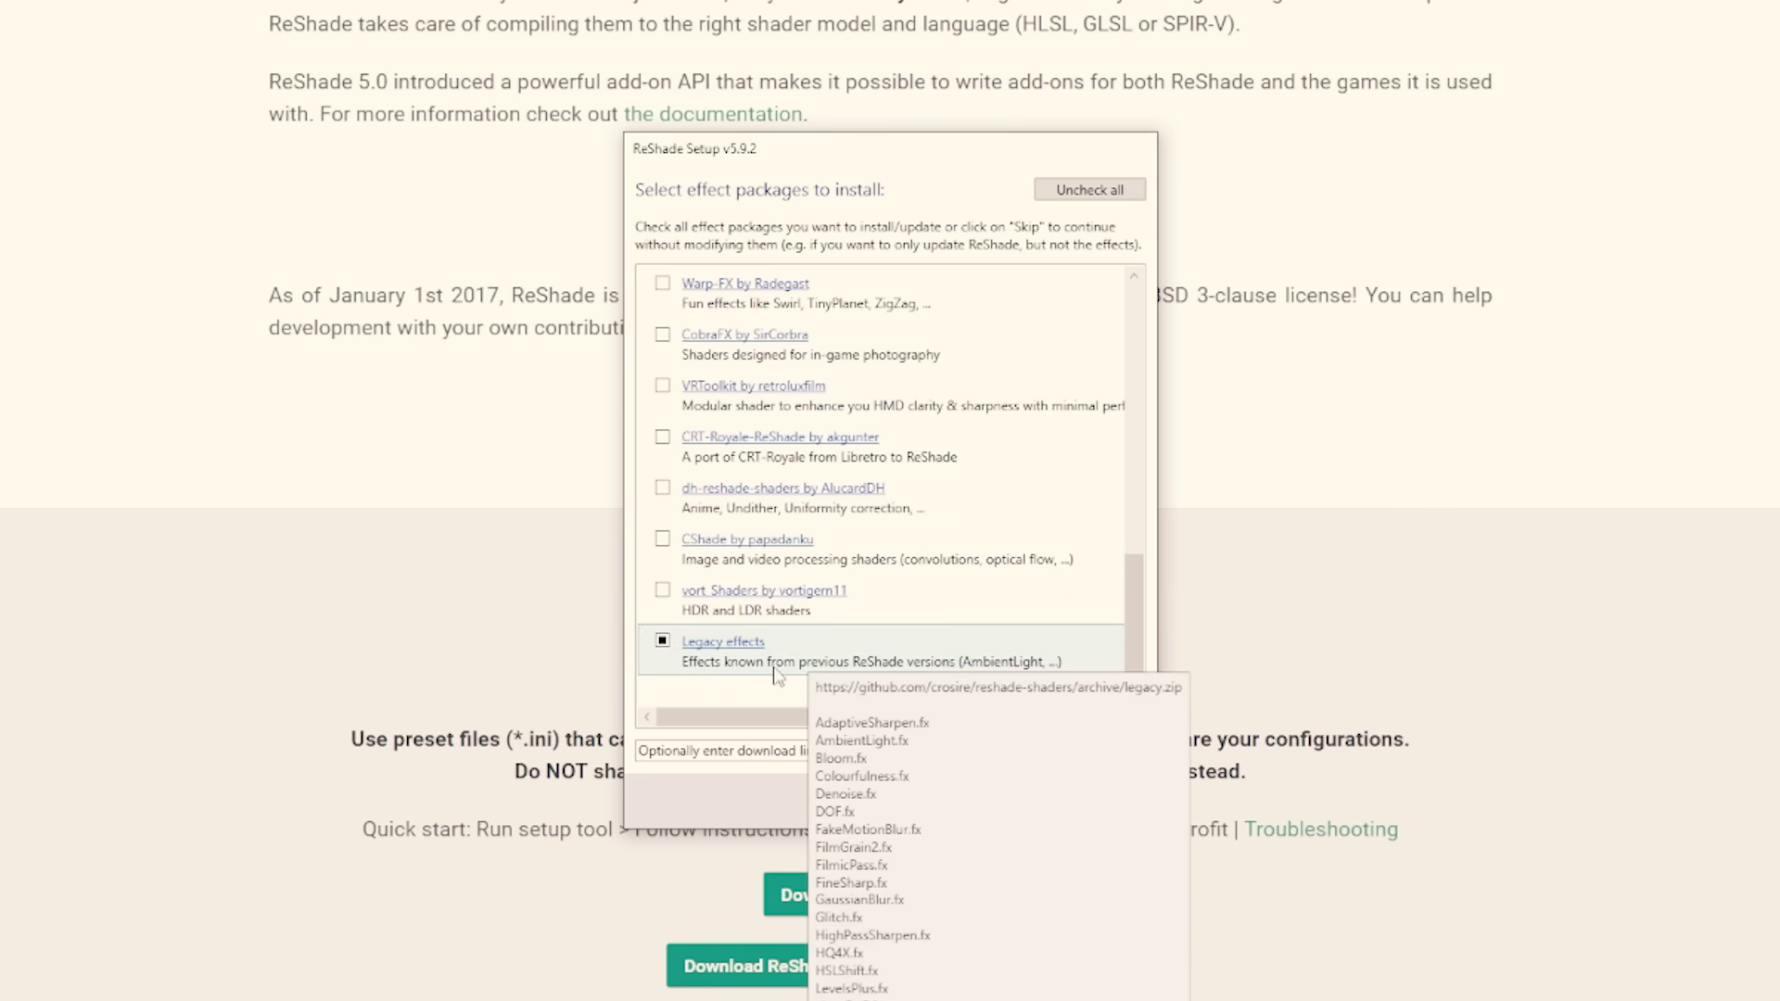
{"action": "scroll", "coordinate": [783, 662], "scroll_direction": "up", "scroll_amount": 10}
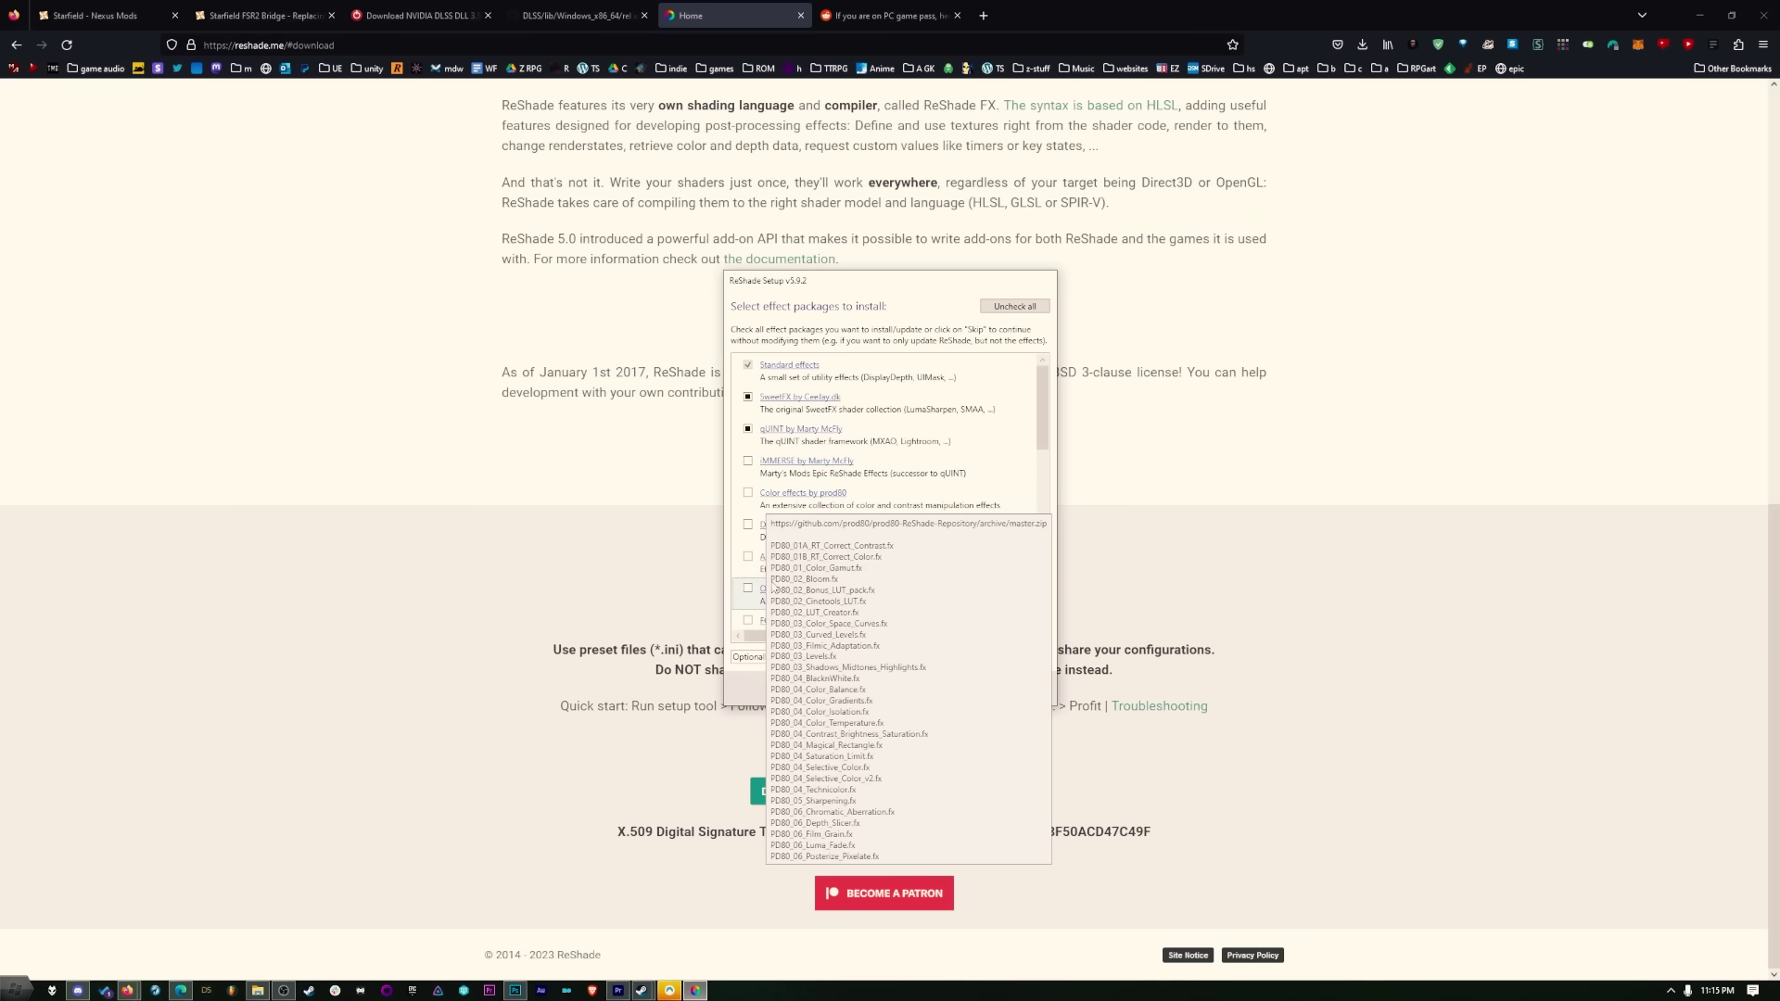
{"action": "scroll", "coordinate": [792, 587], "scroll_direction": "down", "scroll_amount": 1}
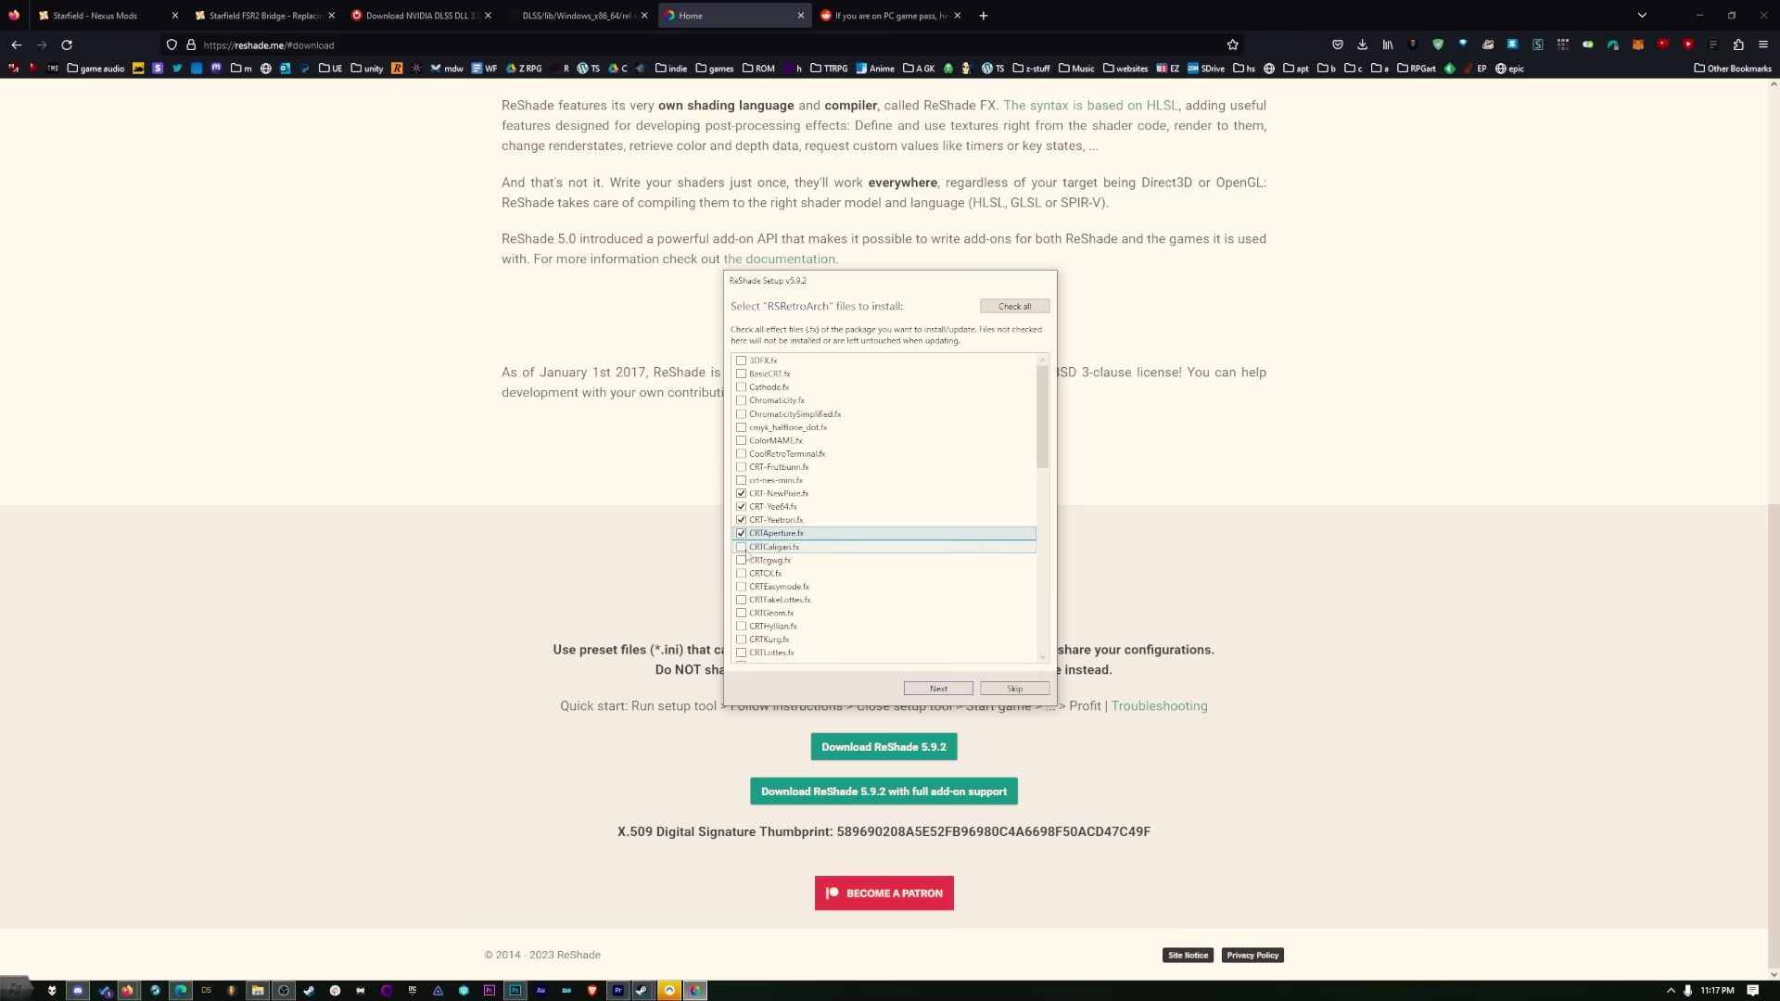
Accept all Legacy effect files, install them, and close the finished setup.
{"action": "left_click", "coordinate": [741, 547]}
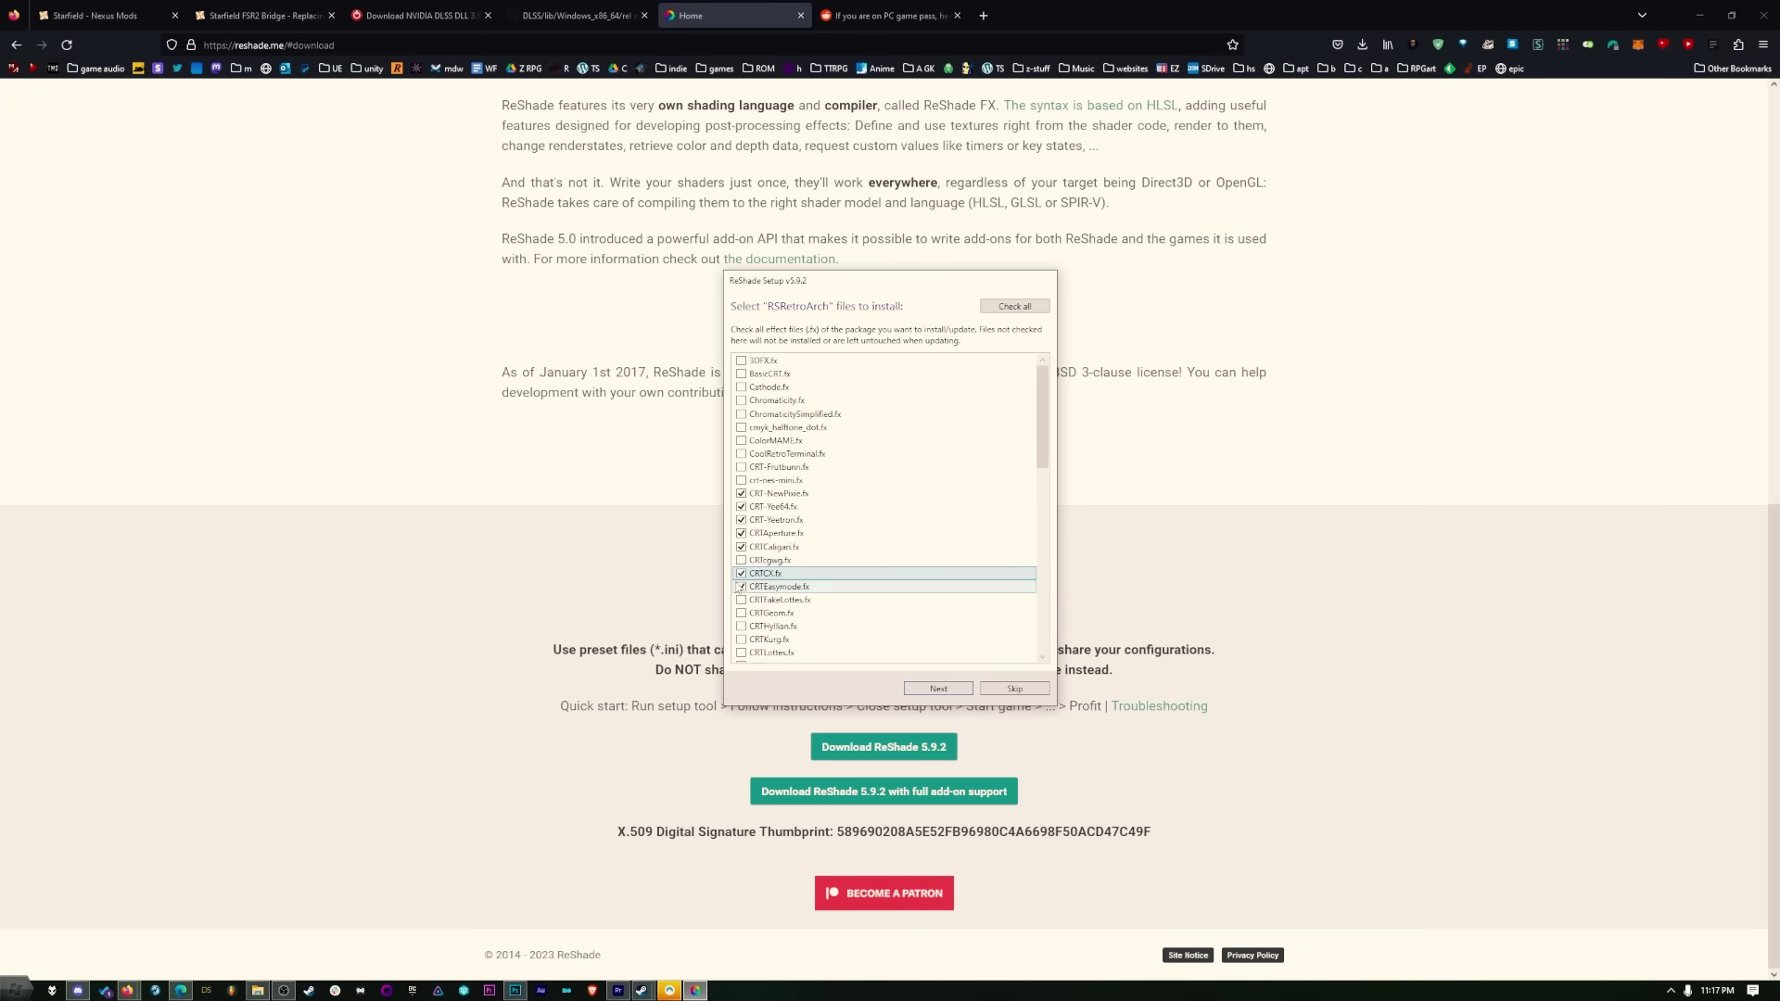
{"action": "key", "text": "Return"}
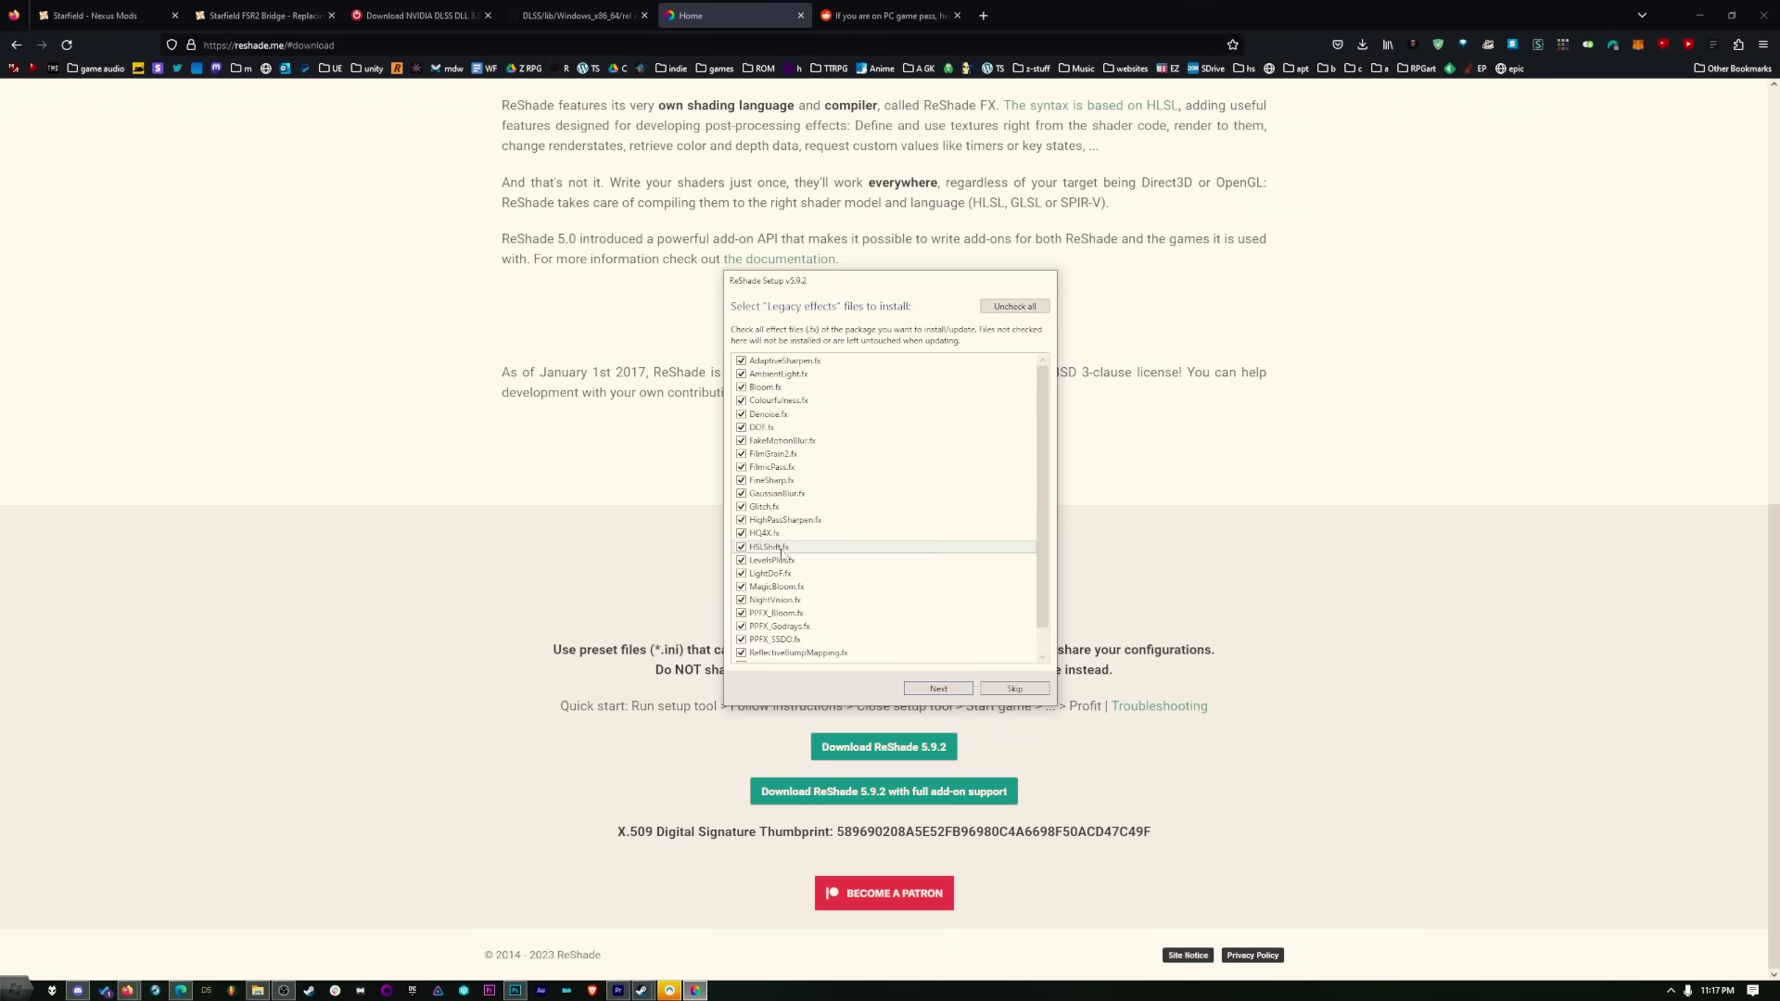
{"action": "left_click", "coordinate": [952, 691]}
{"action": "left_click", "coordinate": [938, 688]}
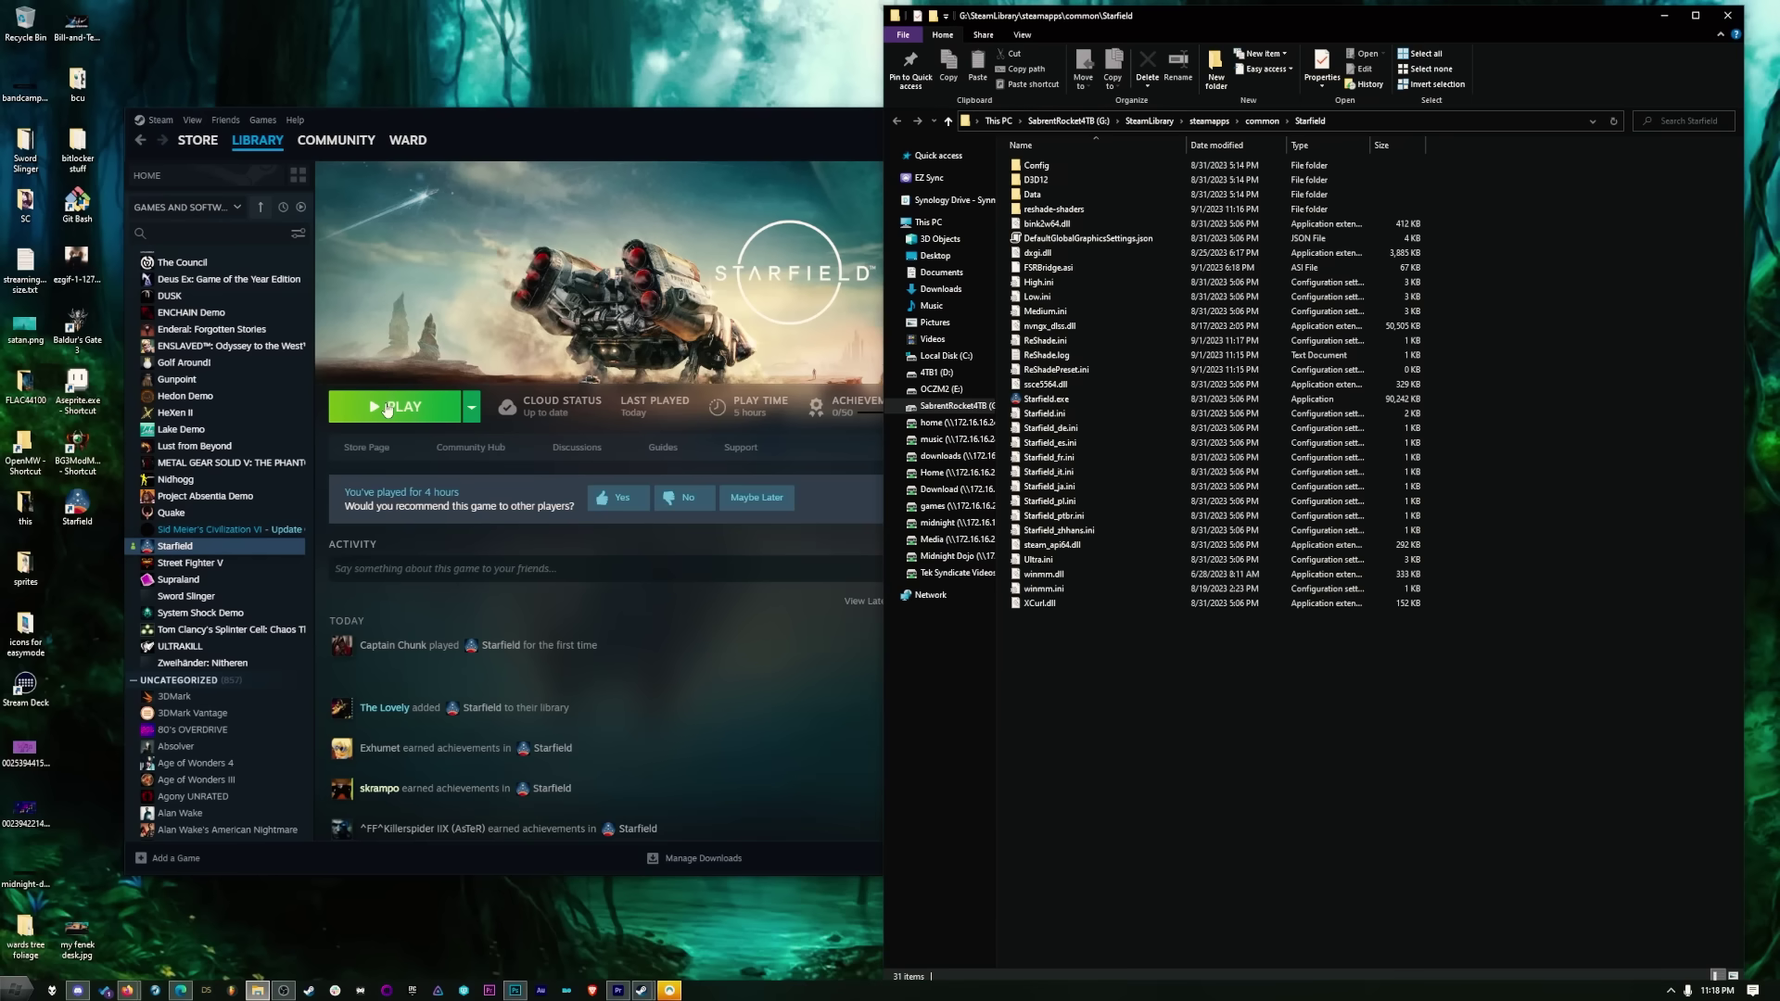
Launch Starfield and look over the ReShade overlay's Add-ons and Settings pages.
{"action": "left_click", "coordinate": [388, 408]}
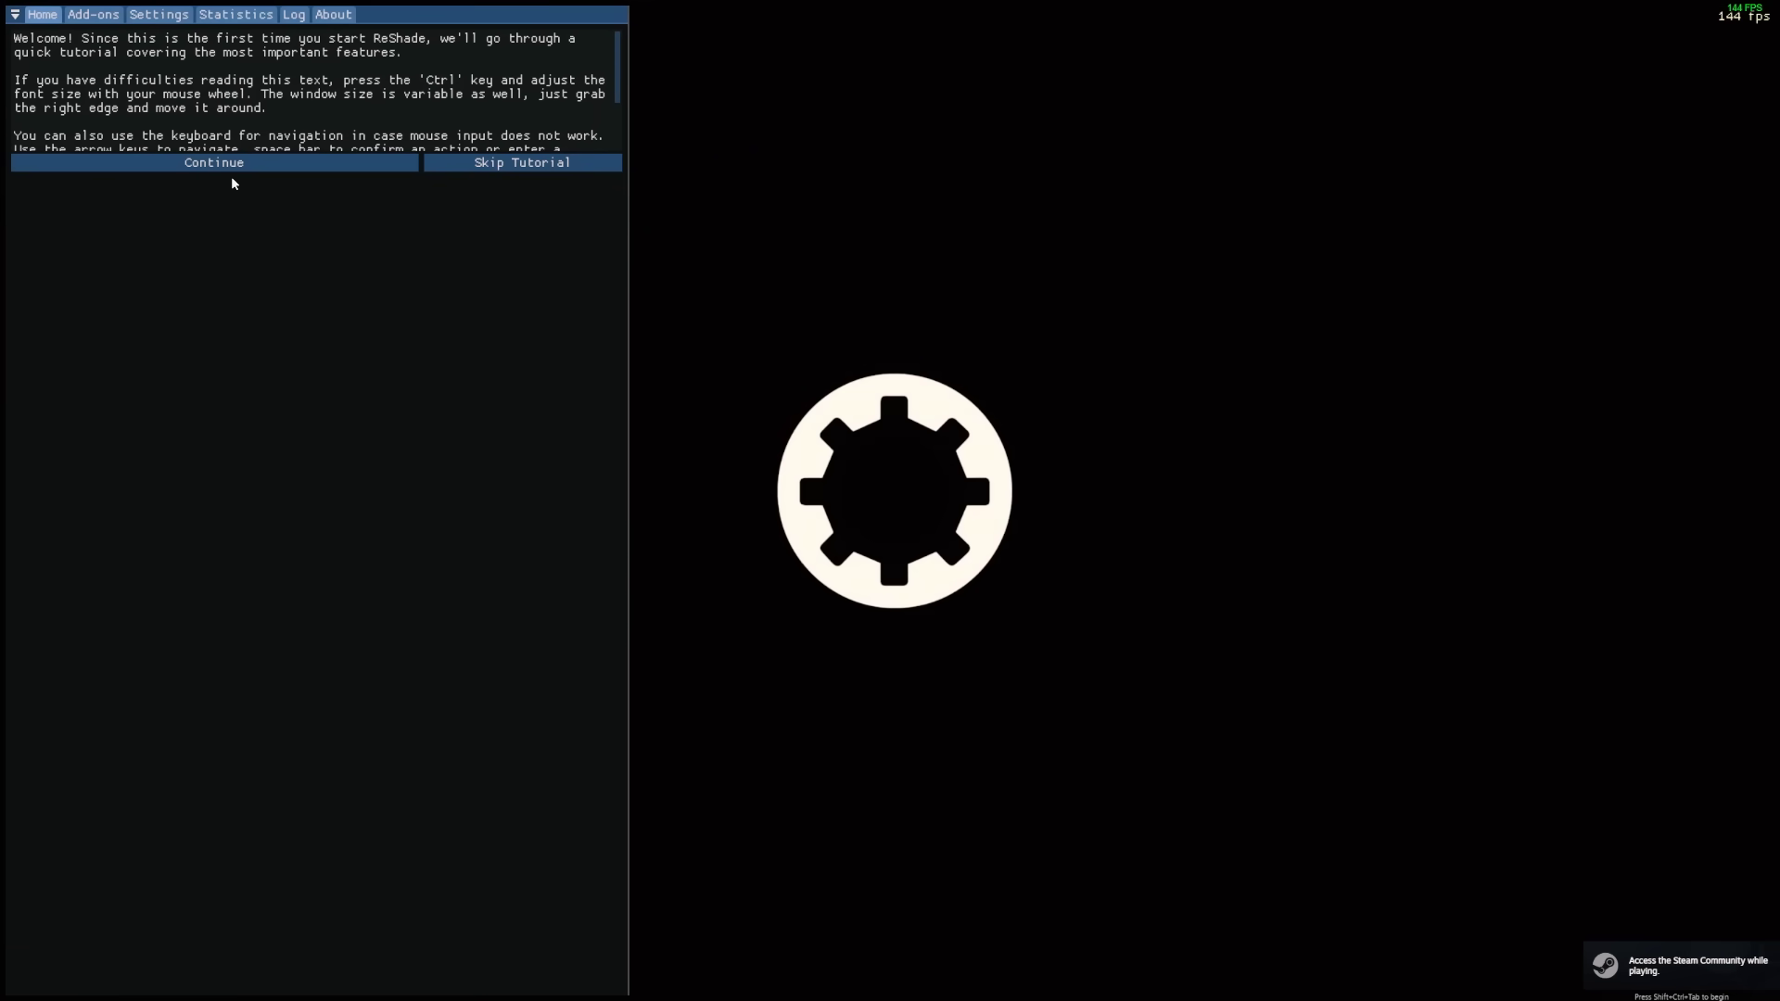
{"action": "left_click", "coordinate": [103, 19]}
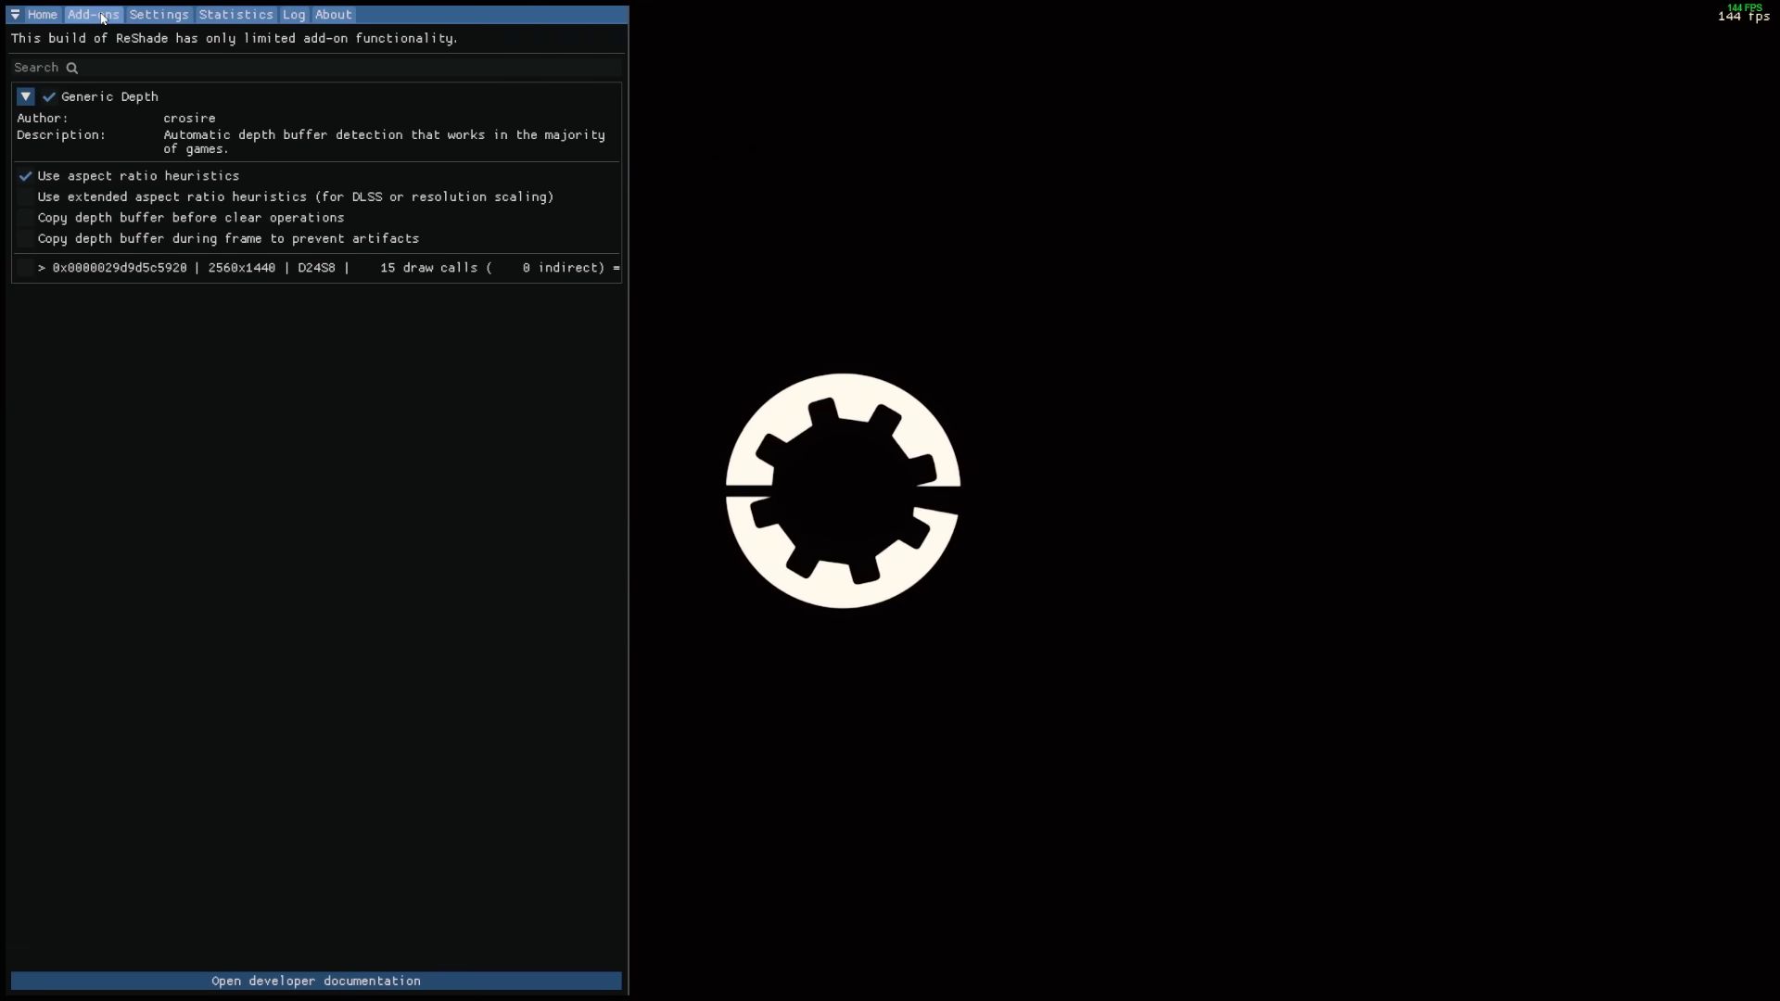
{"action": "left_click", "coordinate": [159, 14]}
{"action": "left_click", "coordinate": [45, 18]}
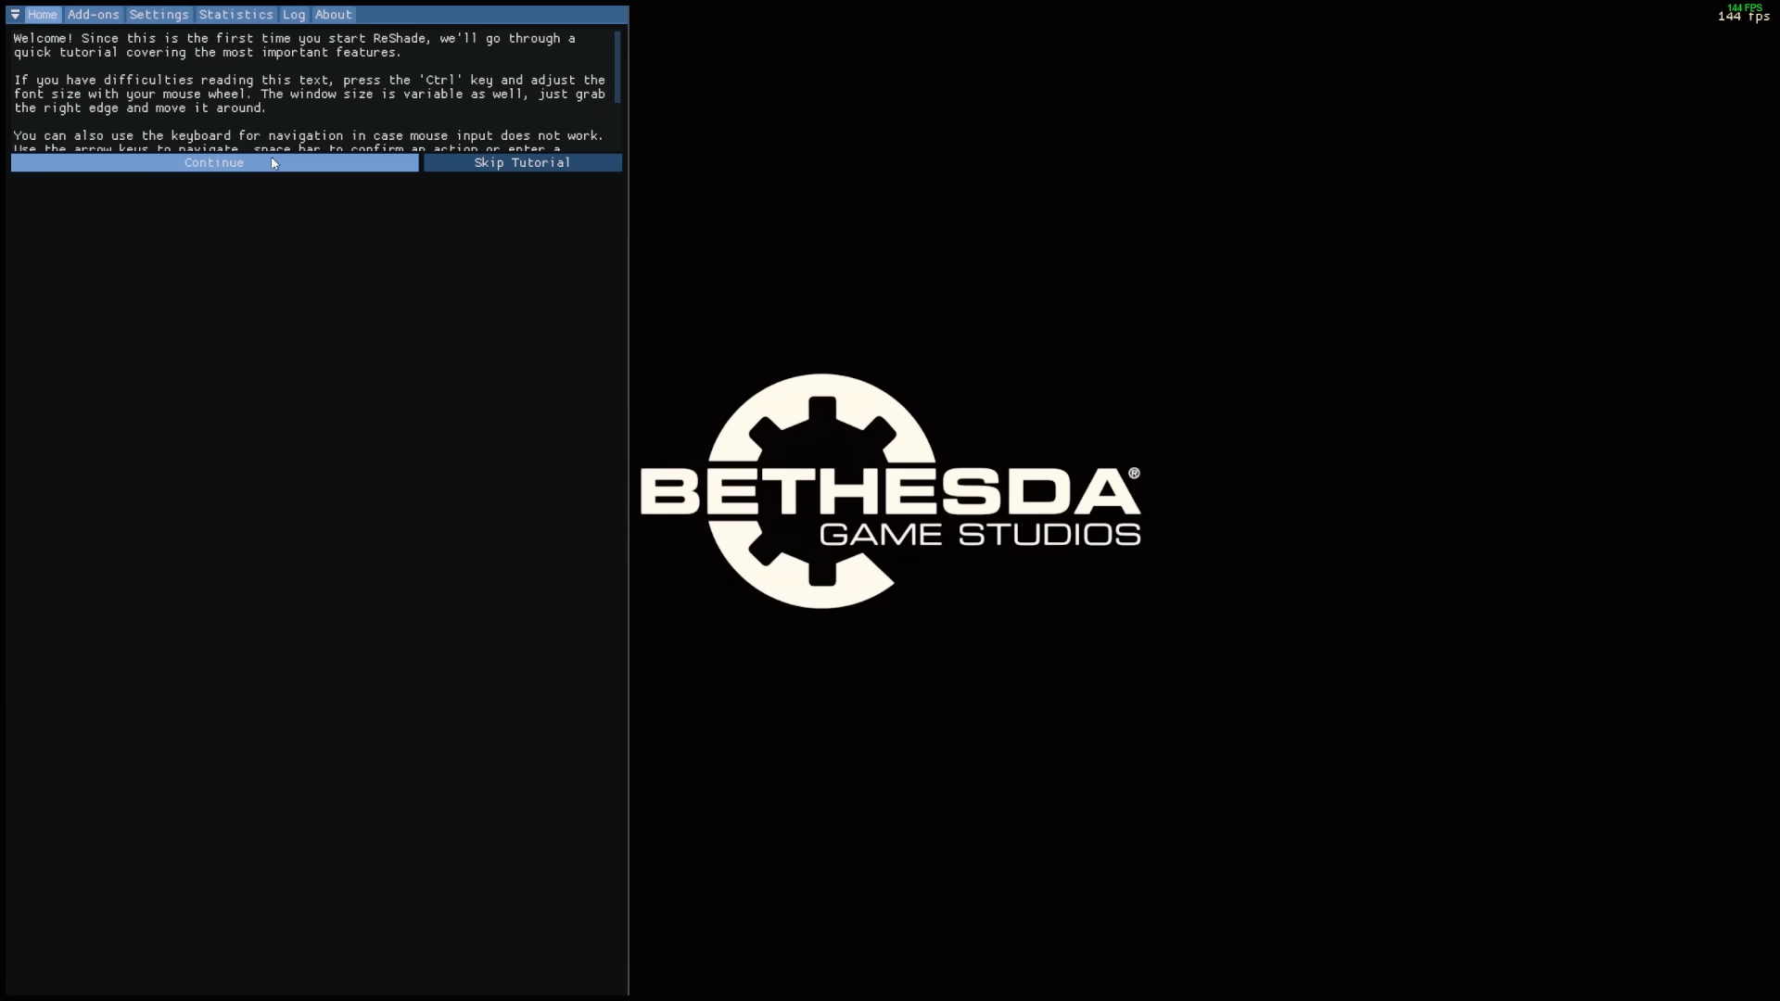
Advance the ReShade tutorial past the preset and effect list pages.
{"action": "left_click", "coordinate": [306, 164]}
{"action": "left_click", "coordinate": [367, 183]}
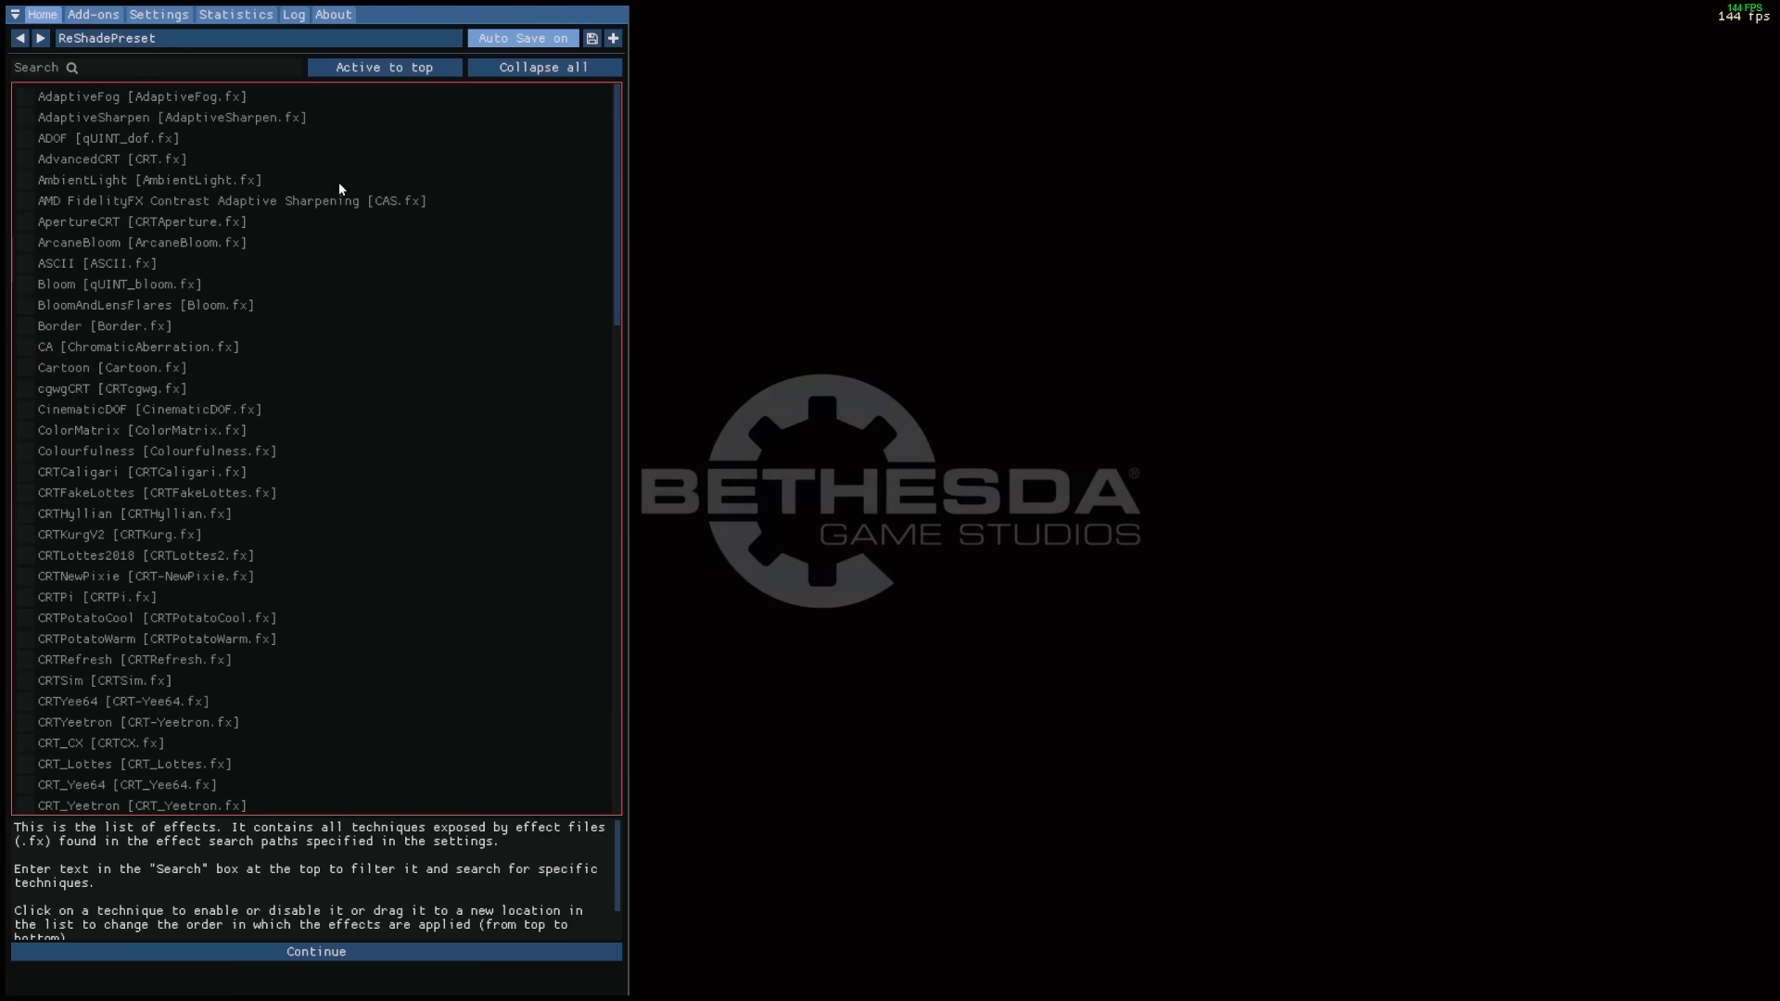
{"action": "scroll", "coordinate": [127, 723], "scroll_direction": "down", "scroll_amount": 5}
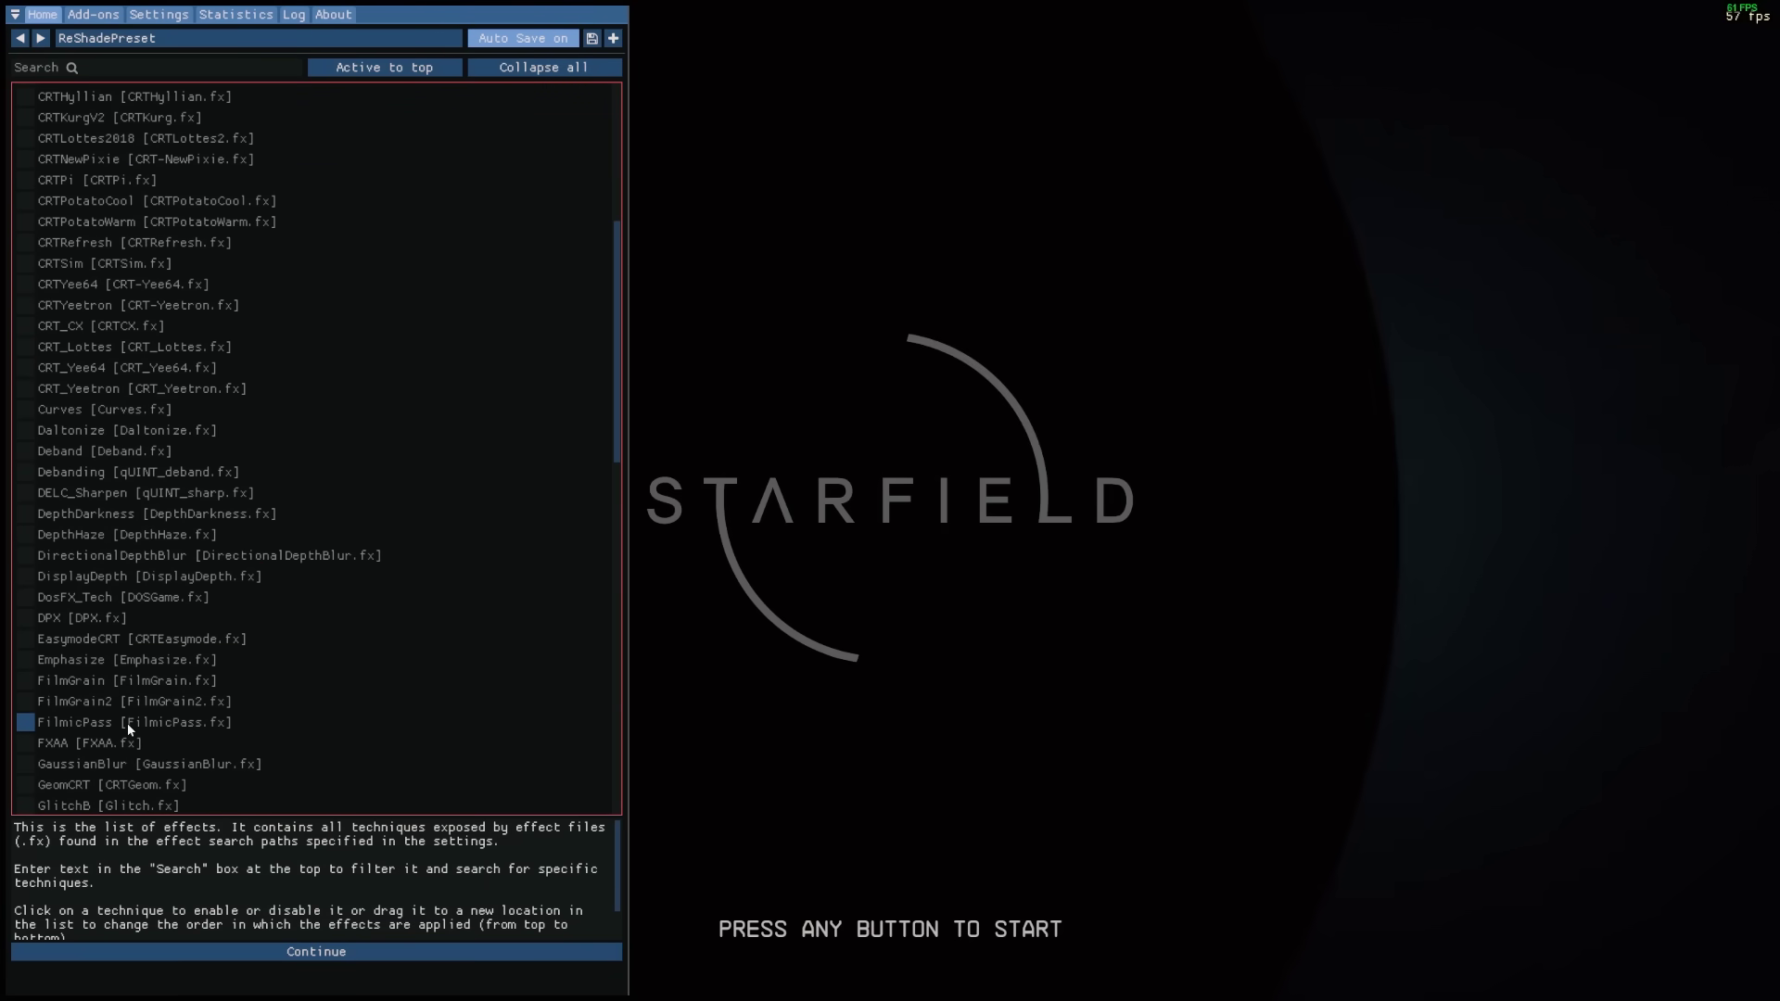
{"action": "scroll", "coordinate": [132, 725], "scroll_direction": "up", "scroll_amount": 5}
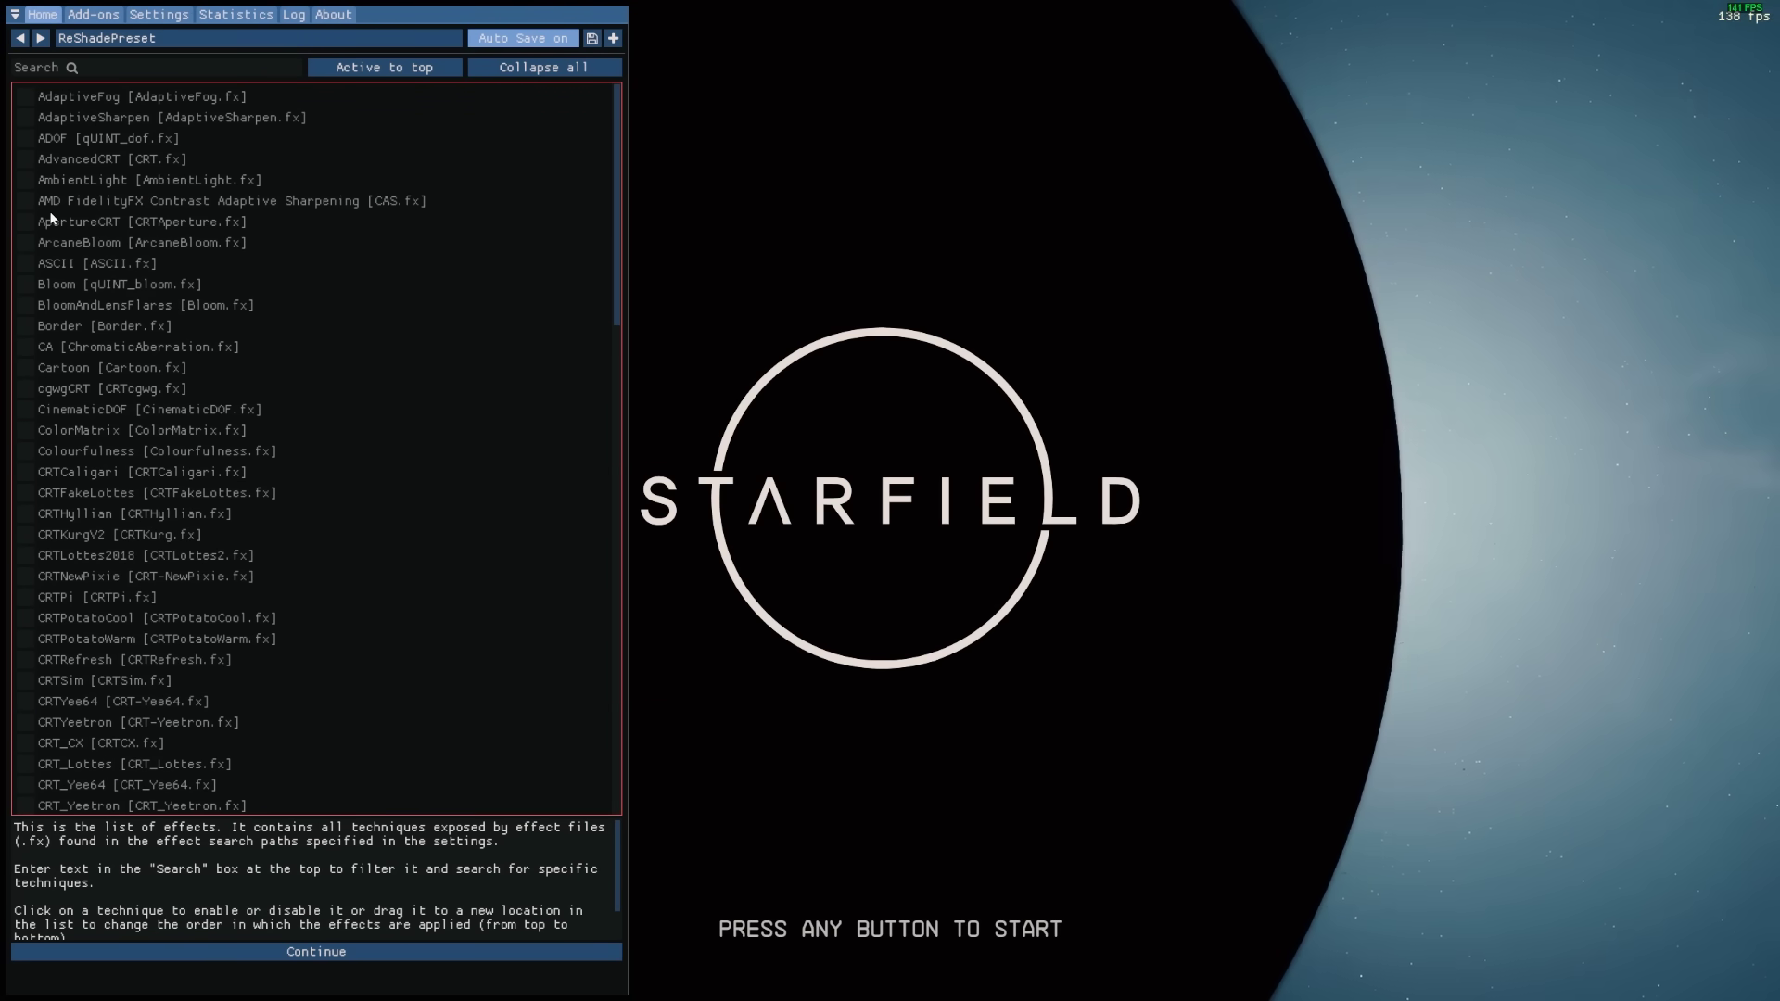
{"action": "scroll", "coordinate": [263, 738], "scroll_direction": "down", "scroll_amount": 1}
{"action": "scroll", "coordinate": [260, 730], "scroll_direction": "down", "scroll_amount": 10}
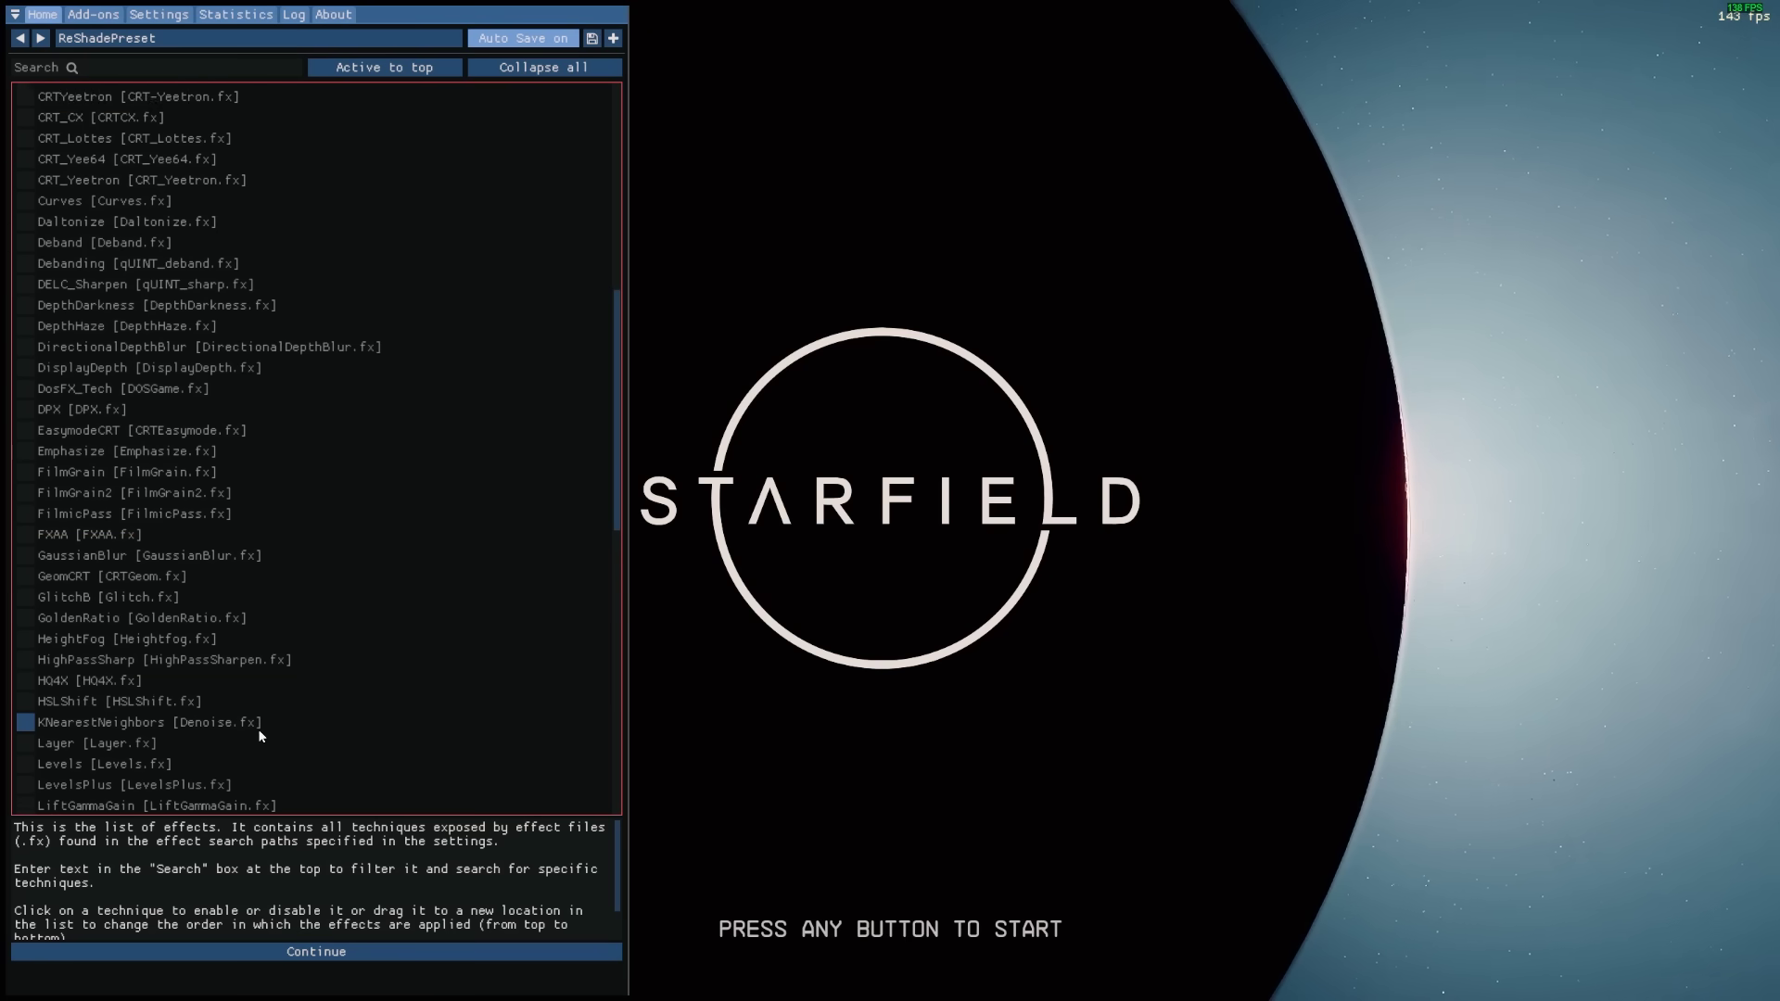
{"action": "left_click", "coordinate": [315, 951]}
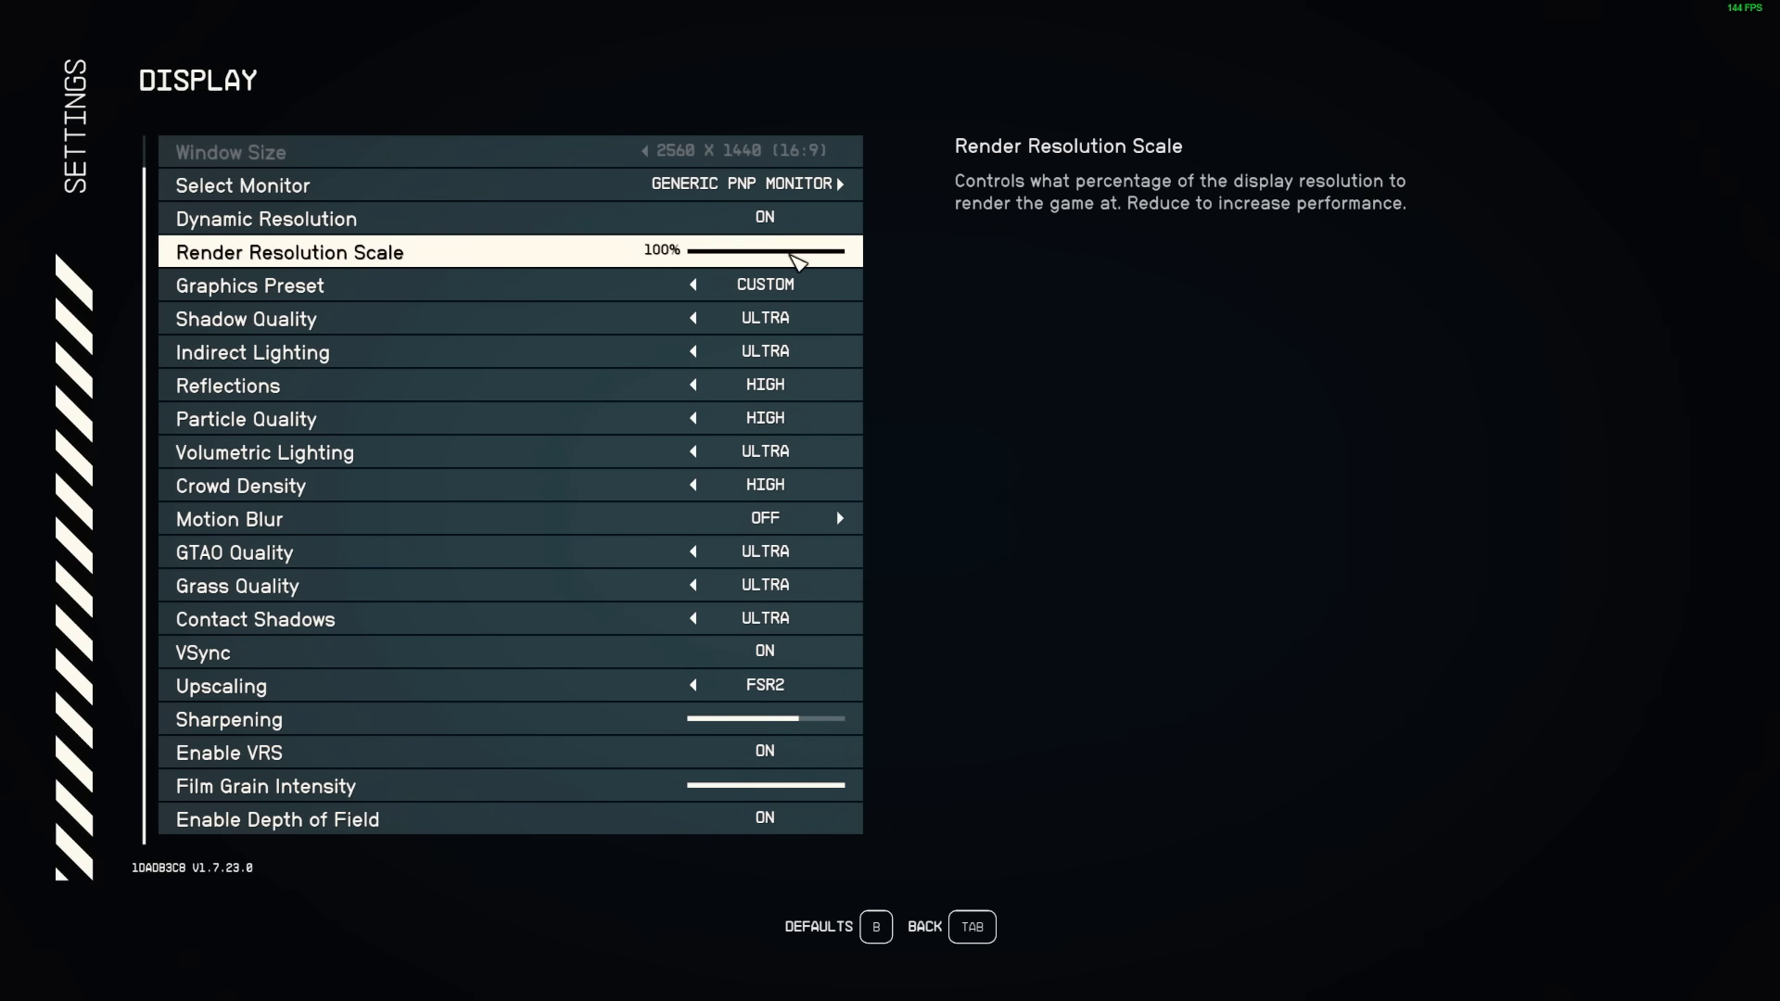
Drag the Render Resolution Scale to 64% with FSR2, then leave the Display page.
{"action": "left_click_drag", "start_coordinate": [791, 256], "coordinate": [743, 259]}
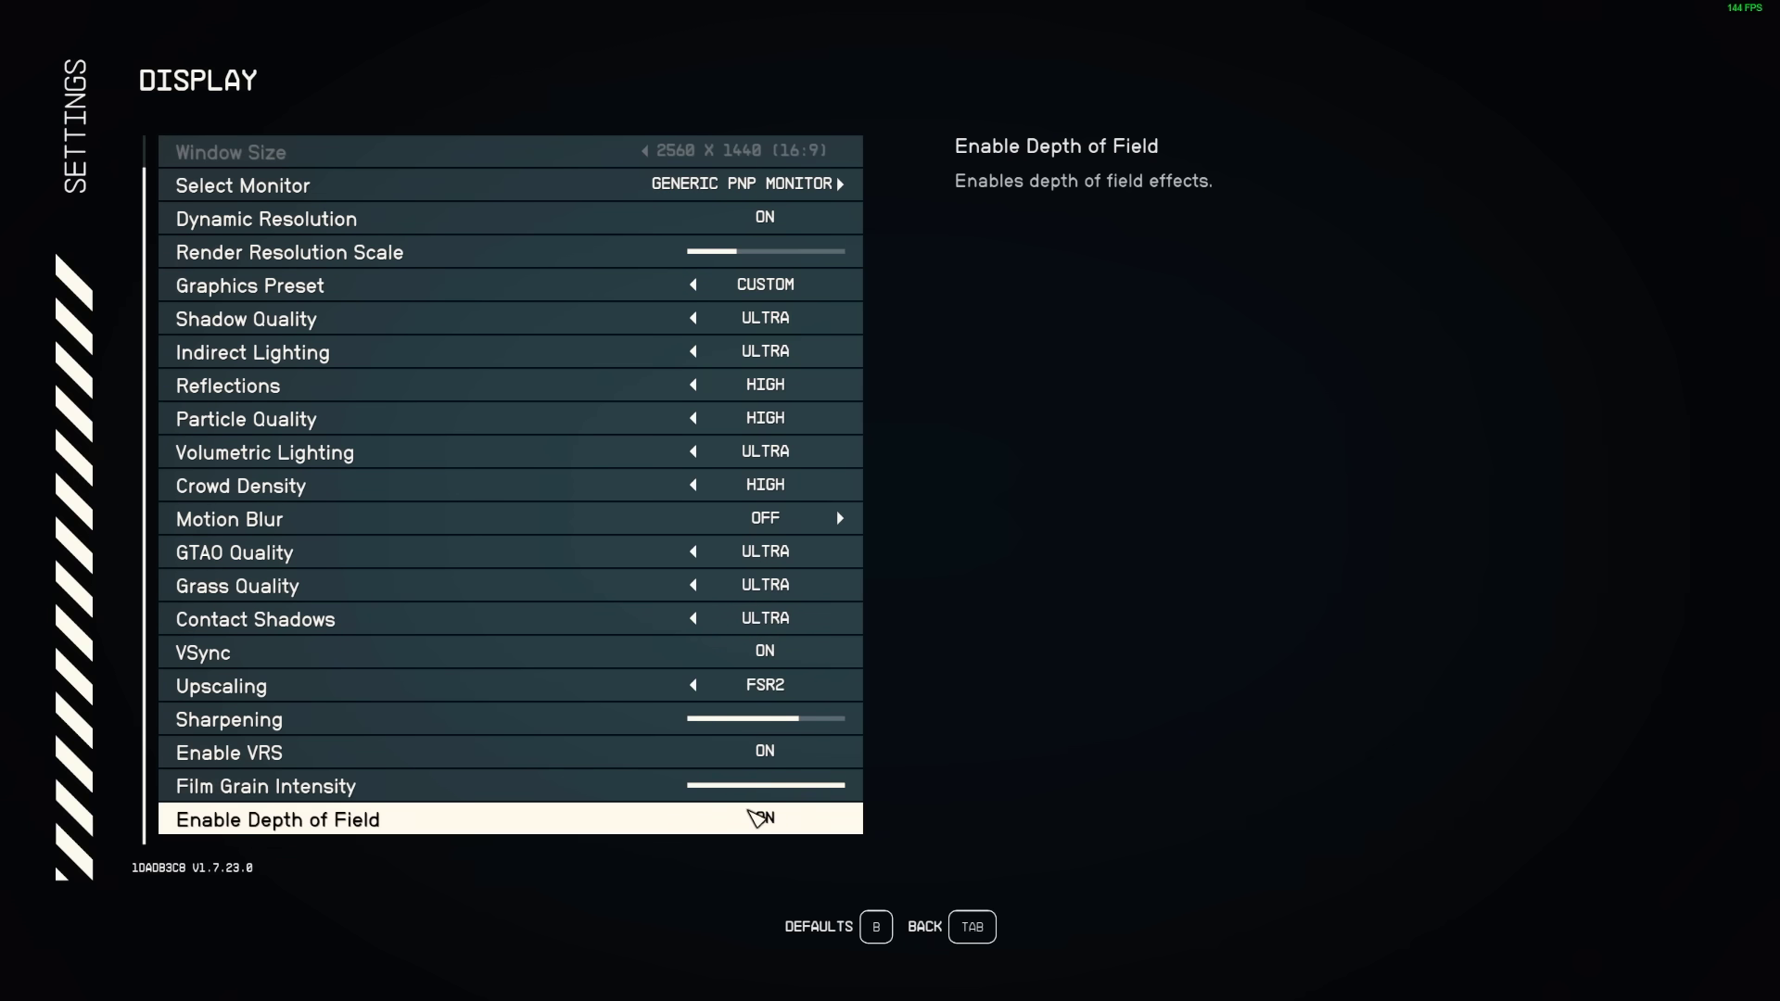
{"action": "key", "text": "Tab"}
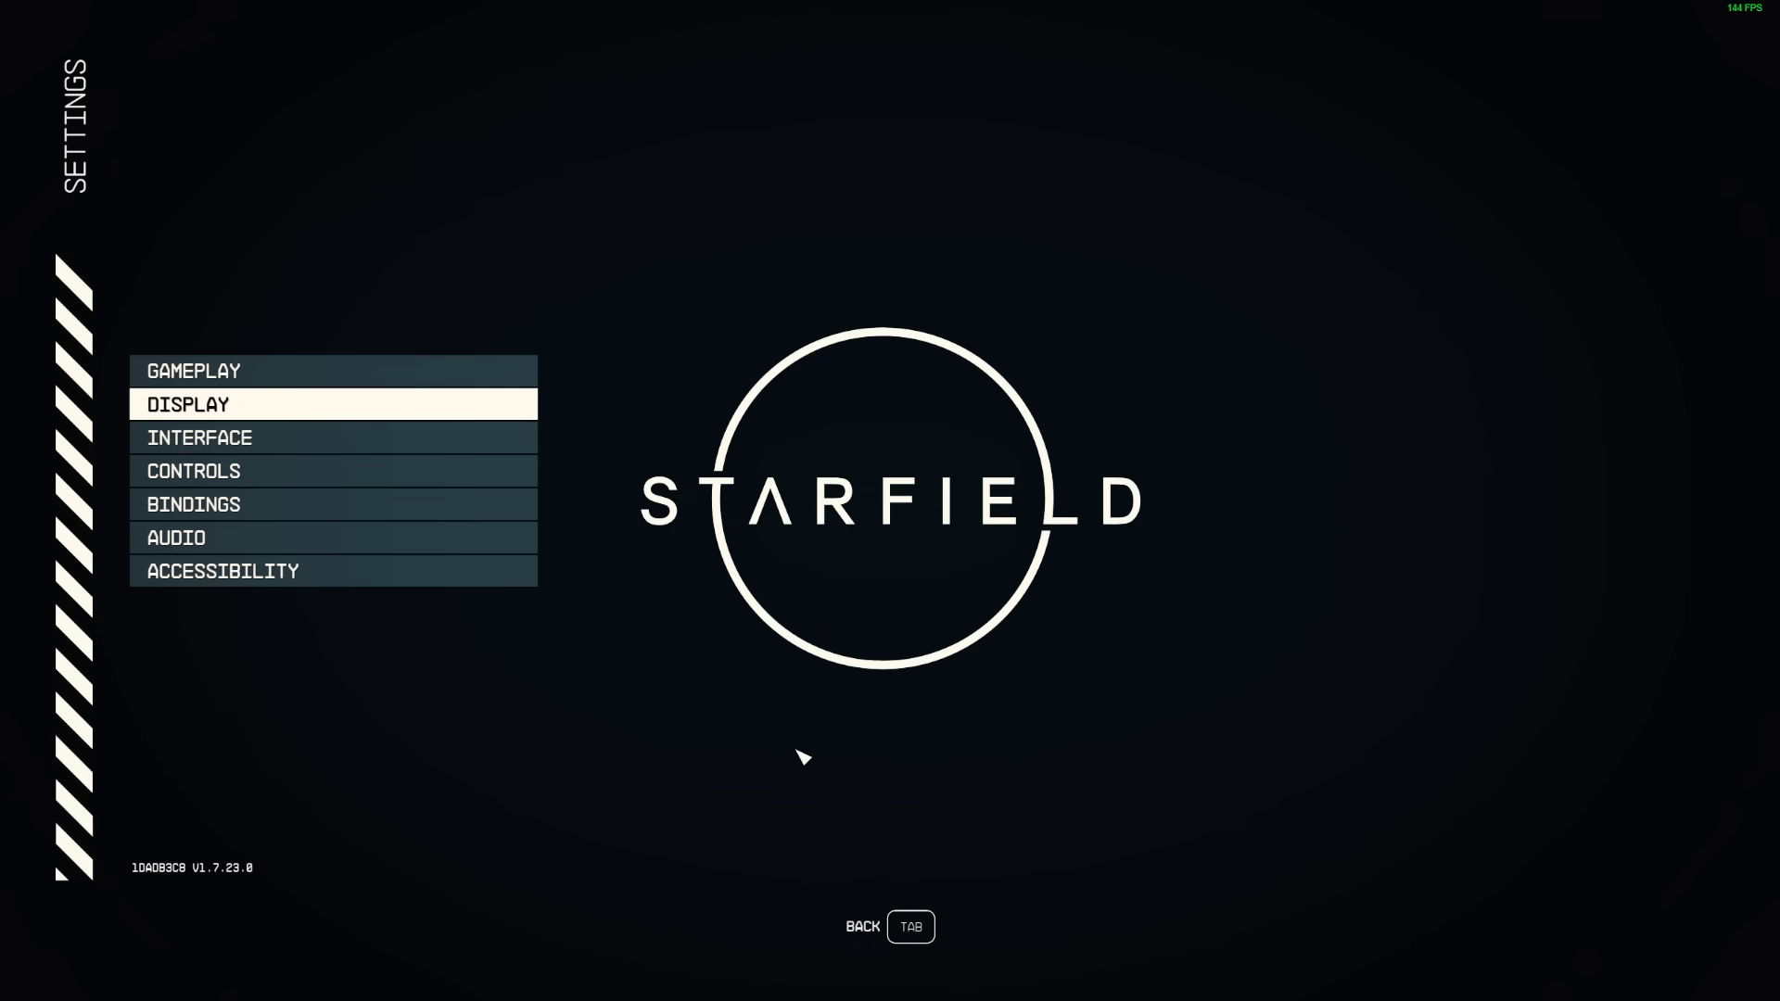
Exit the menus, walk up to Vasco, and open the ReShade overlay's statistics.
{"action": "key", "text": "Tab"}
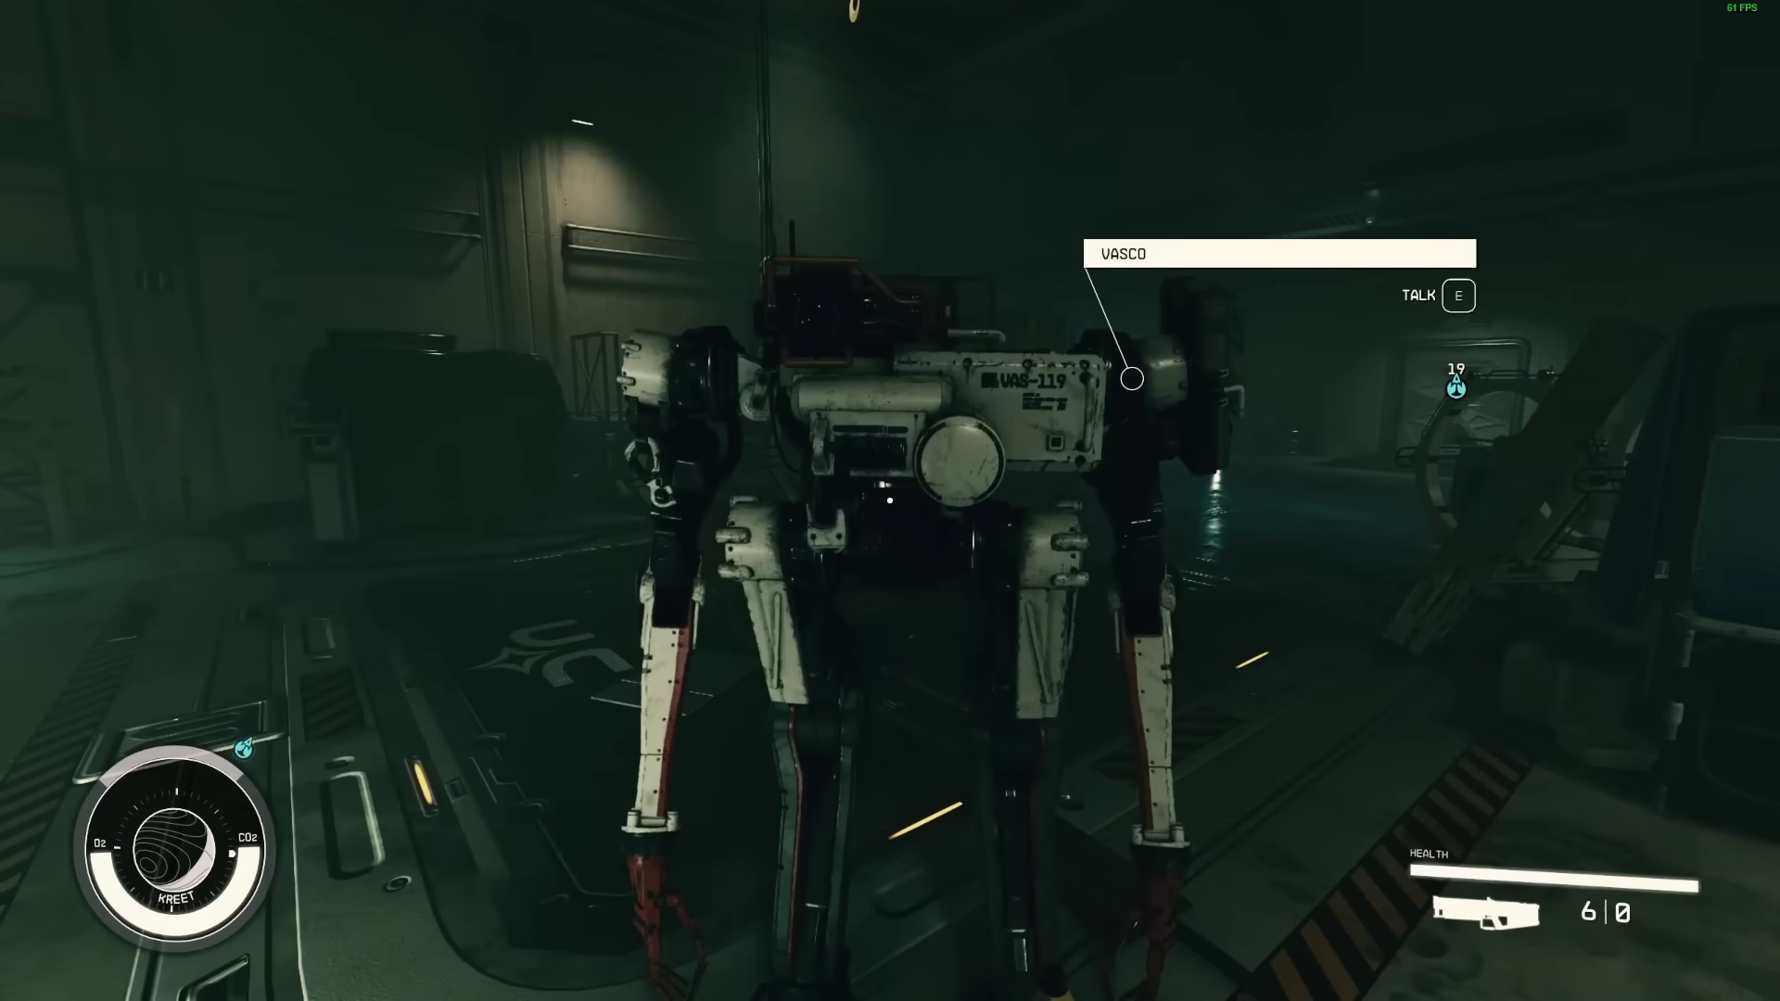
{"action": "key", "text": "w"}
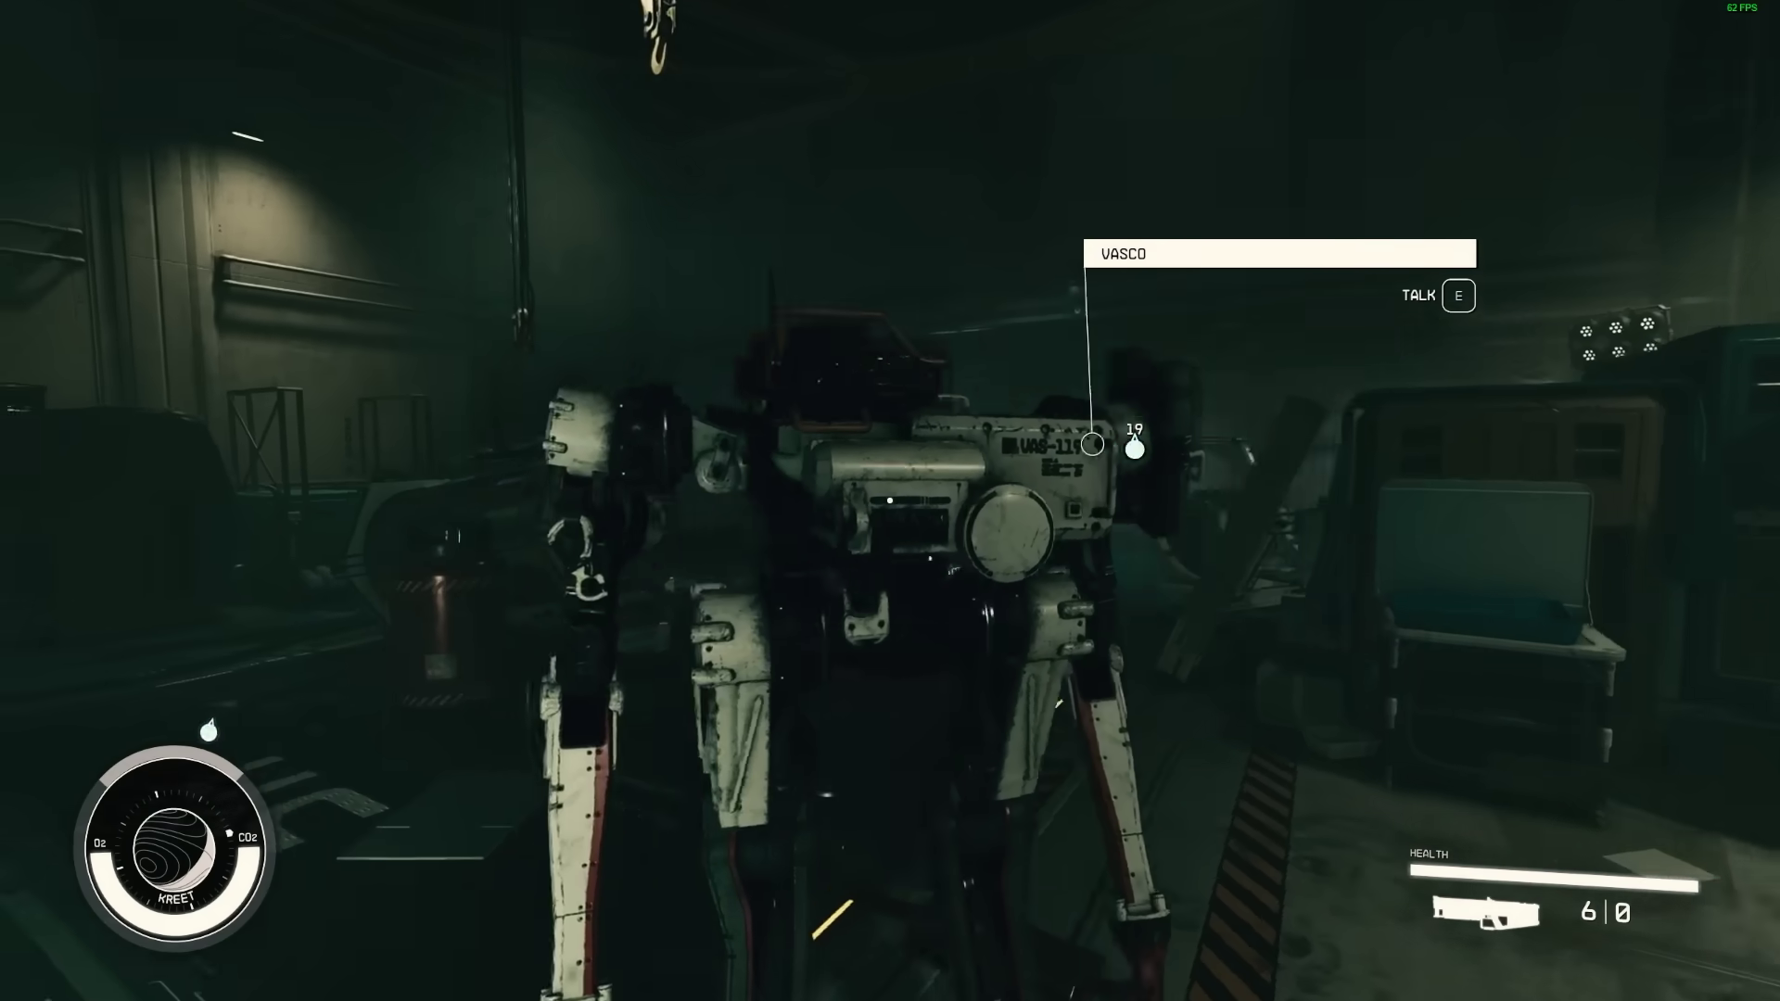
{"action": "key", "text": "w"}
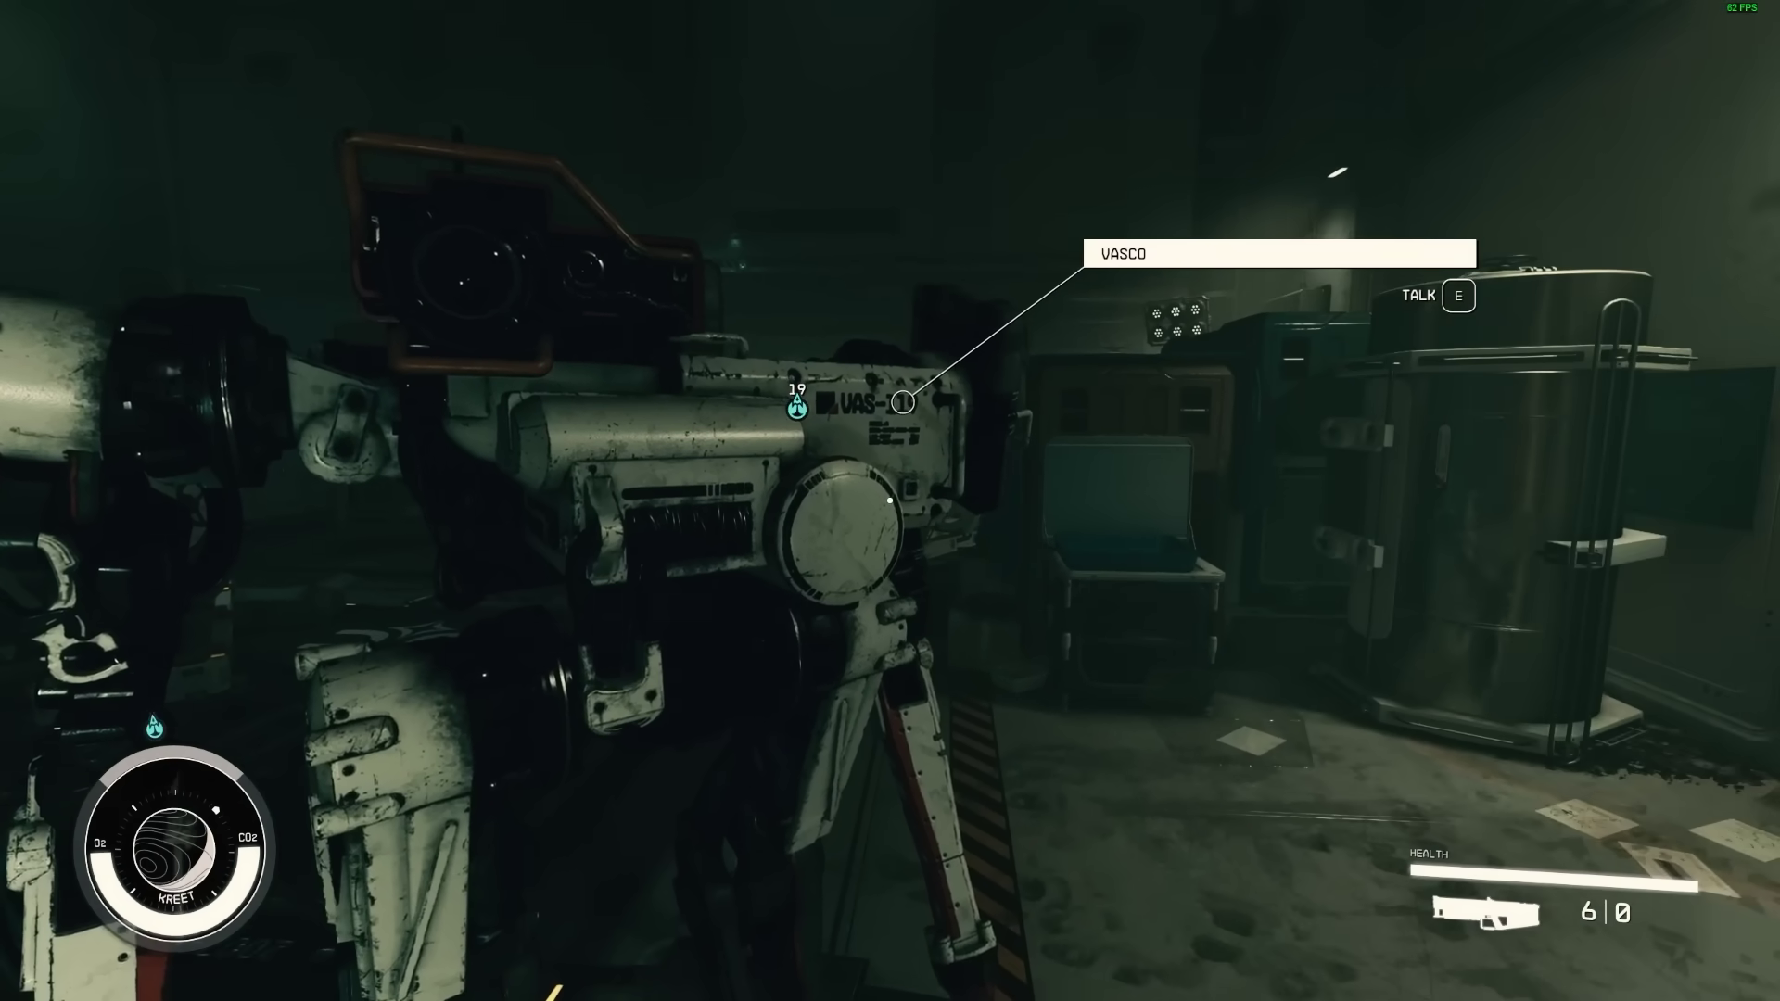
{"action": "key", "text": "w"}
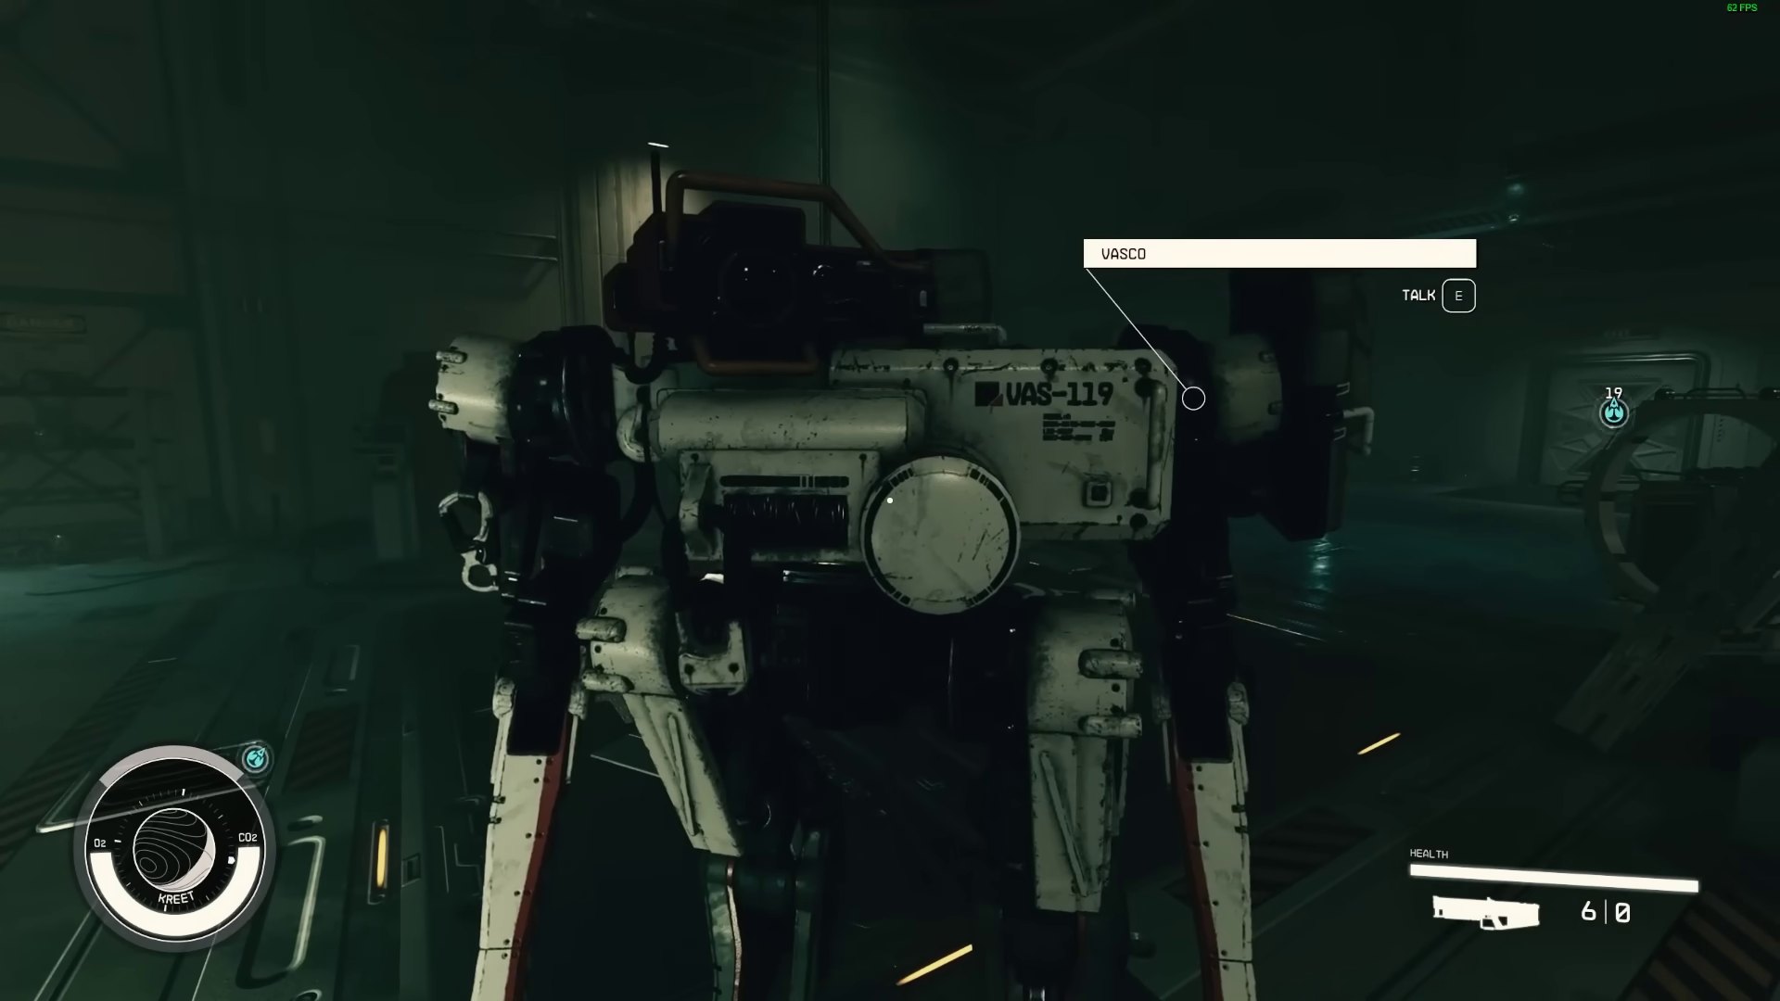
{"action": "key", "text": "Home"}
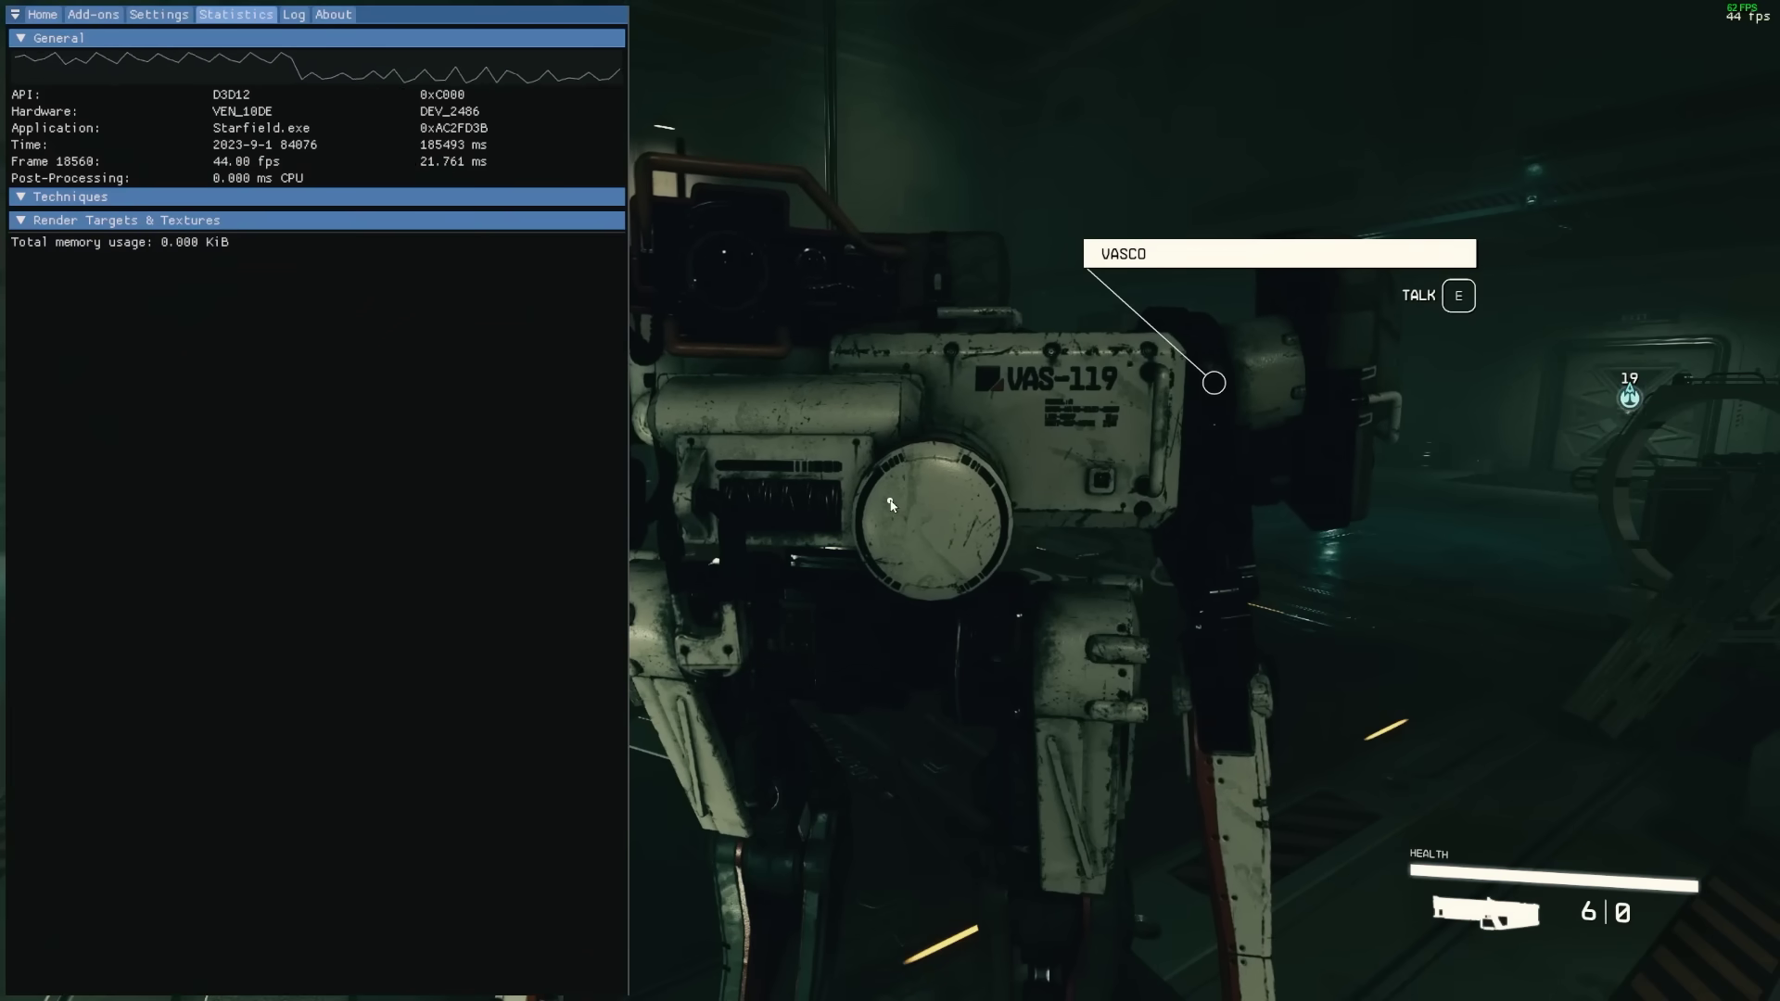
Enable AdaptiveSharpen, toggling it off and on to compare, and leave it on.
{"action": "left_click", "coordinate": [93, 14]}
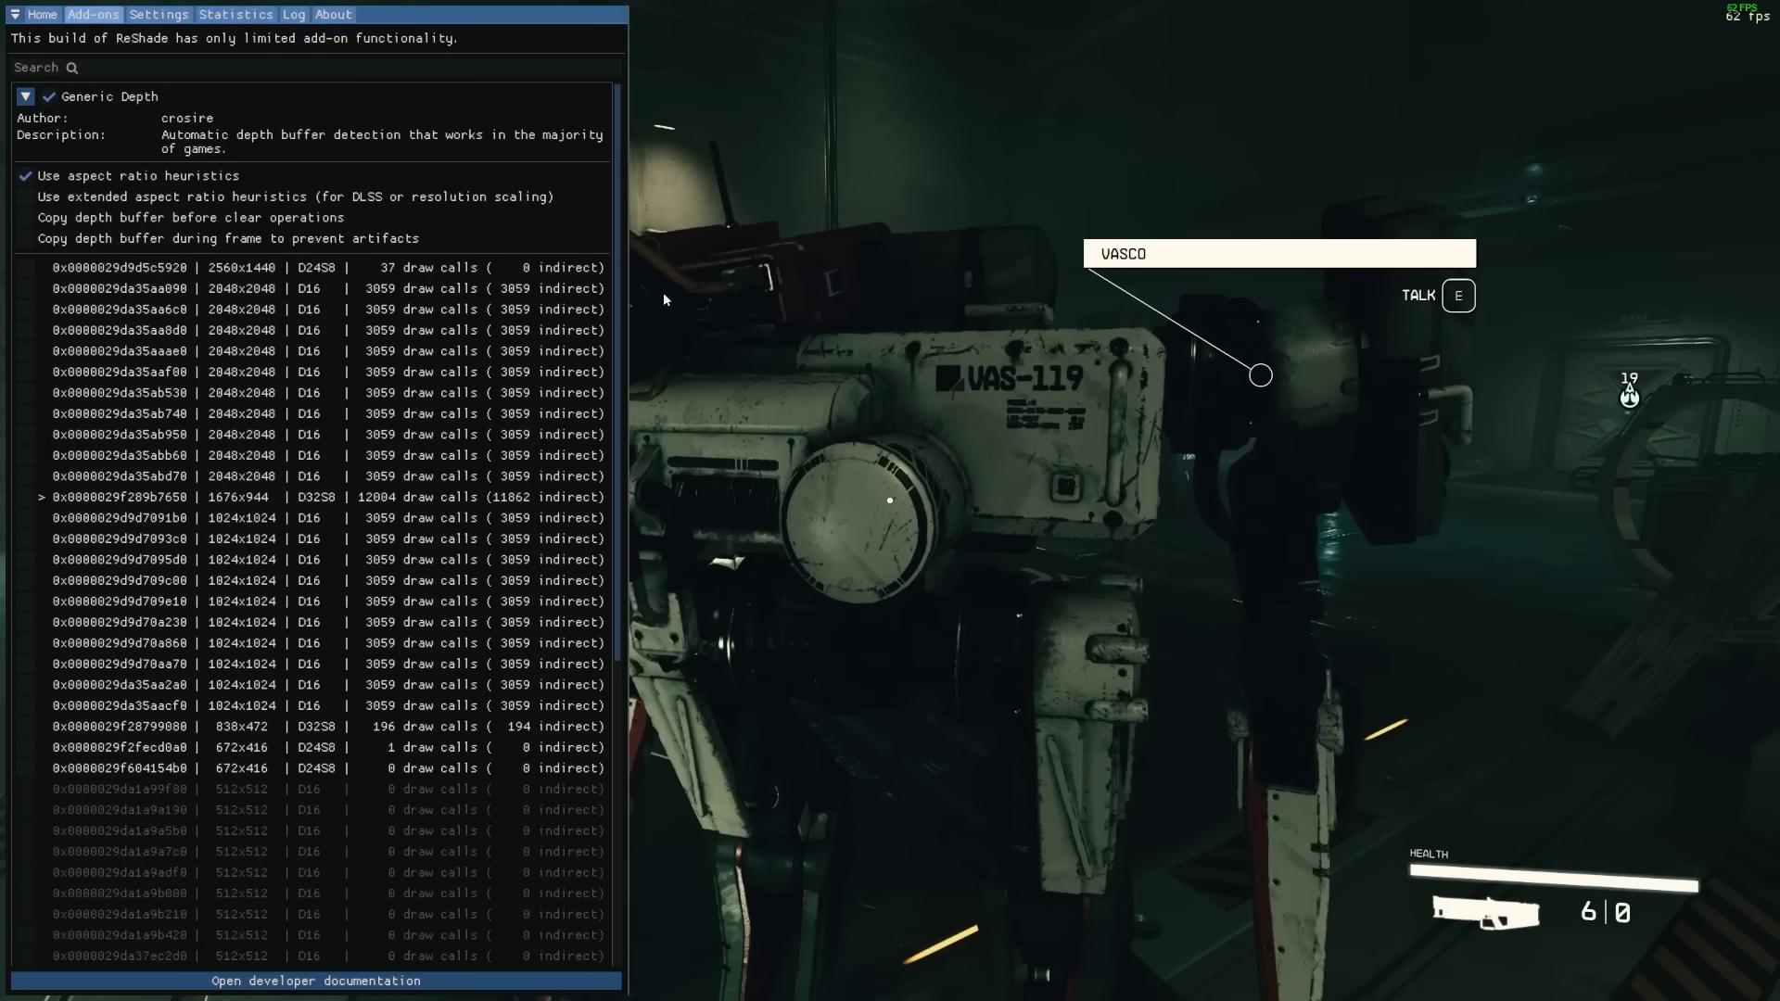
{"action": "left_click", "coordinate": [41, 14]}
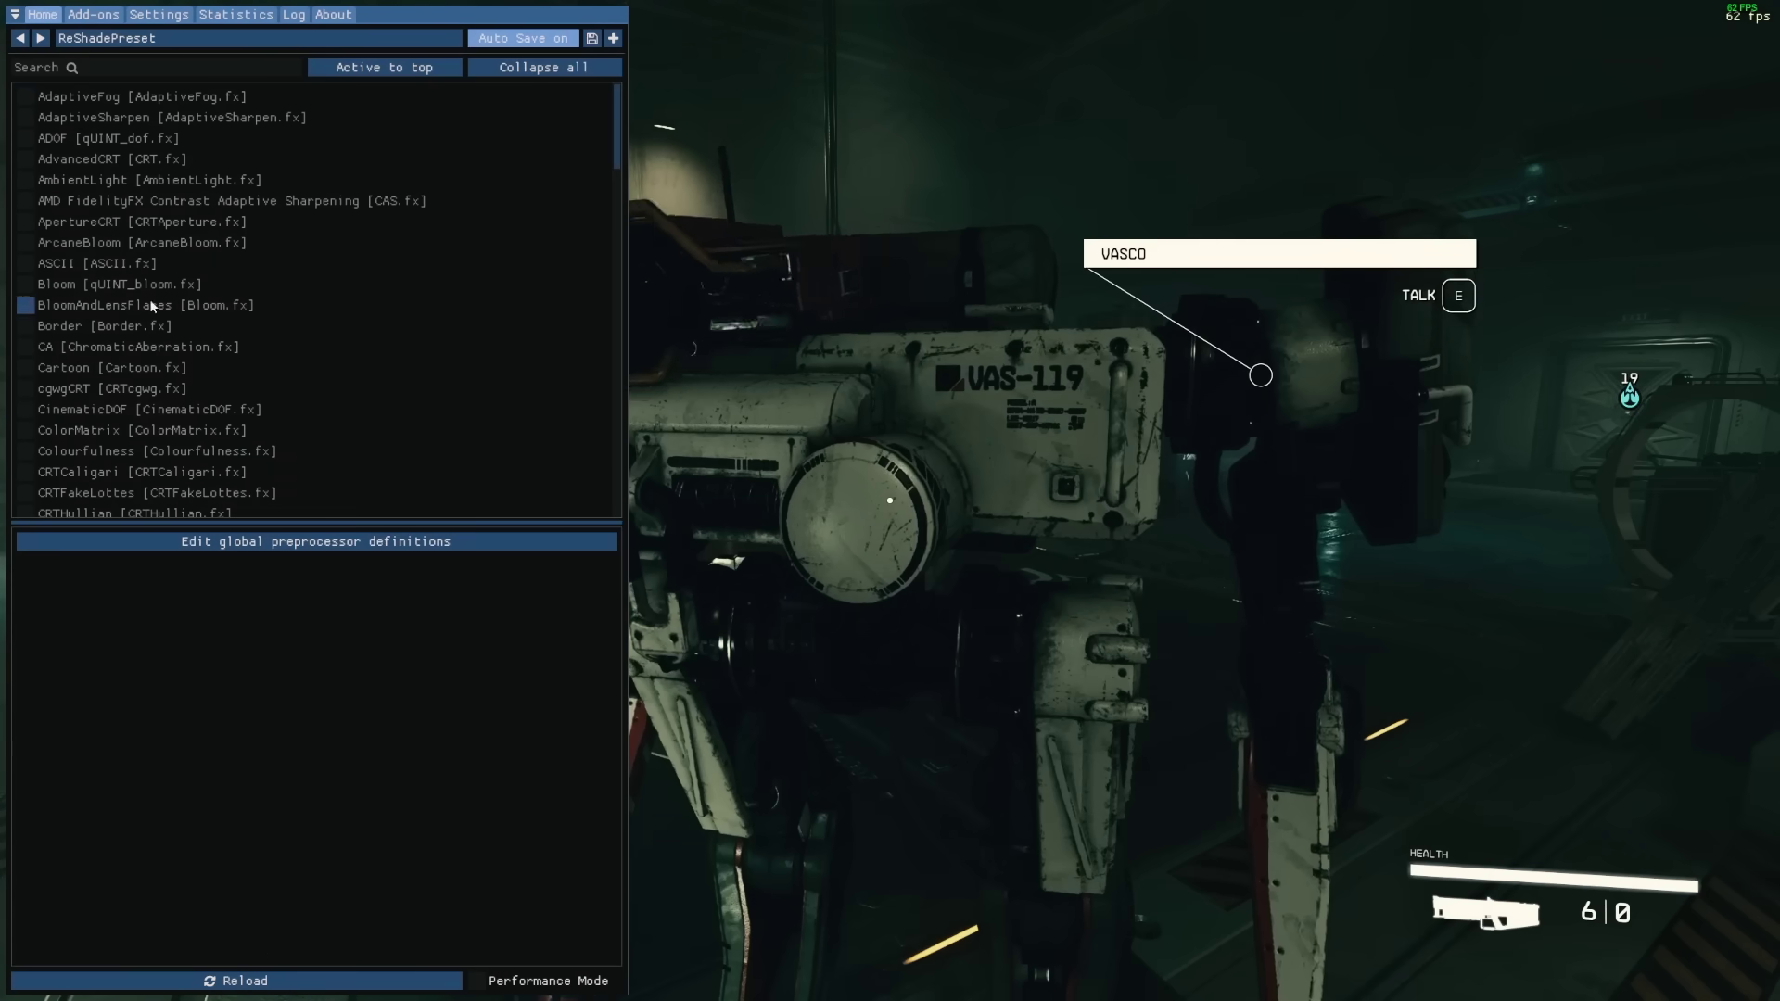
{"action": "left_click", "coordinate": [26, 118]}
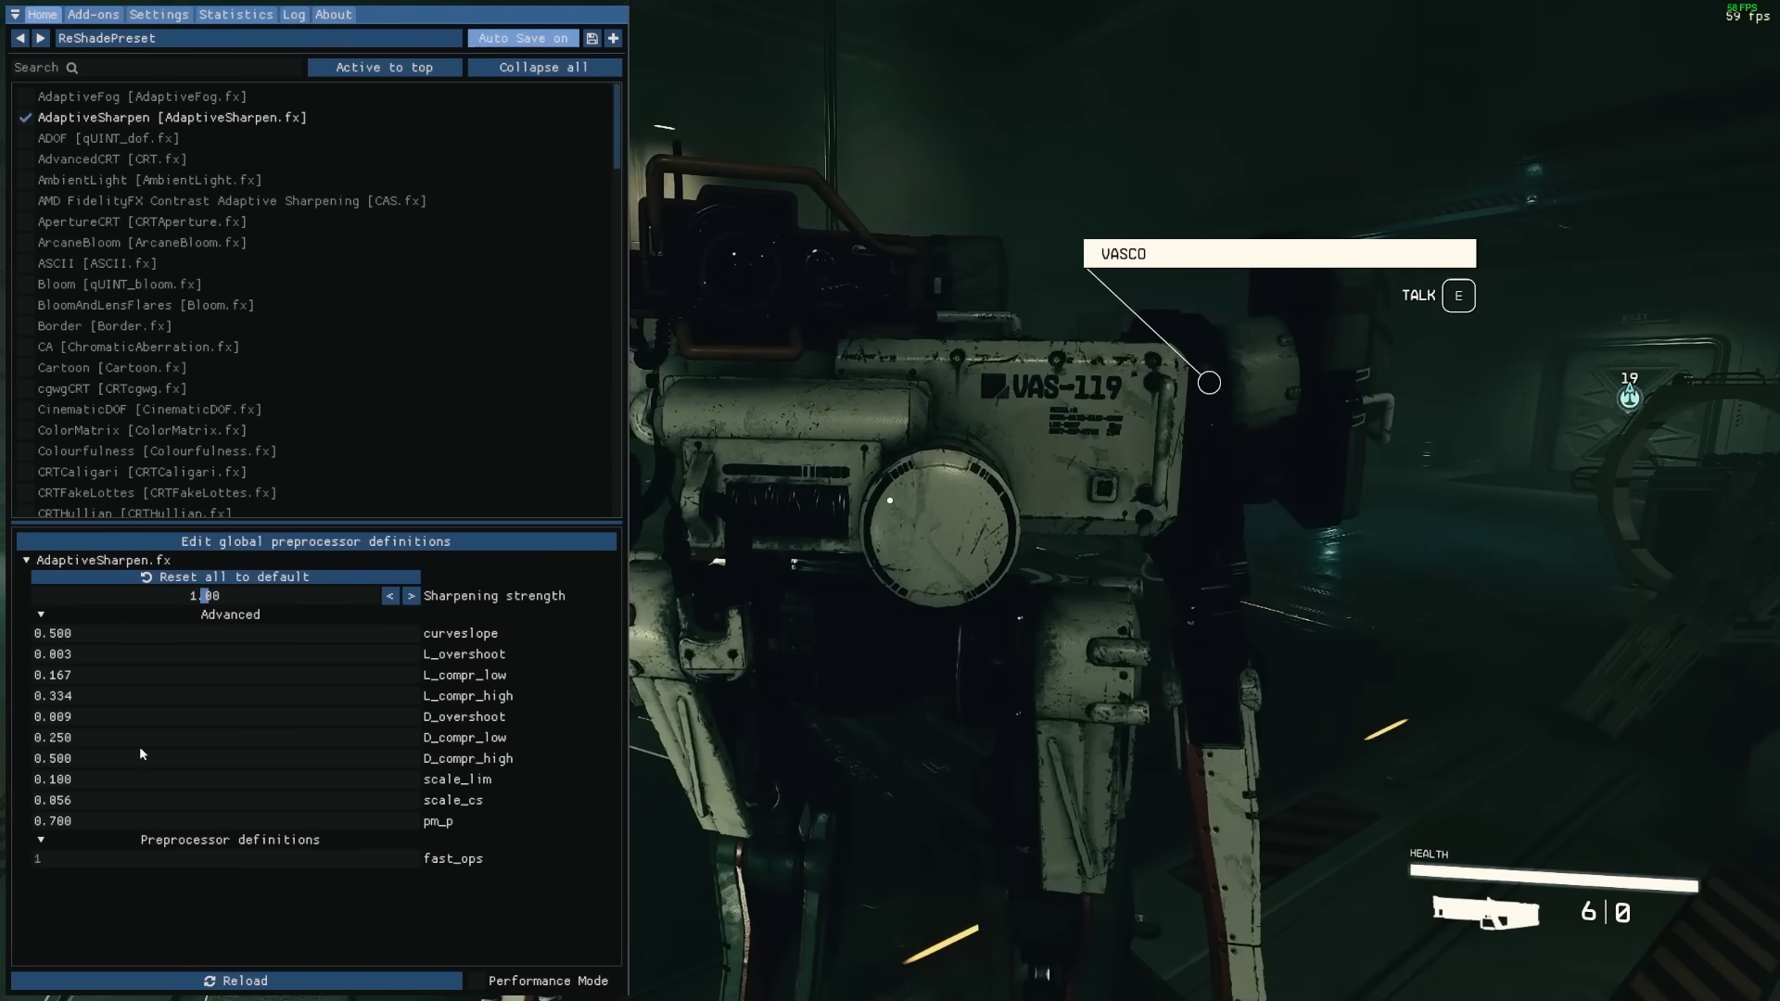
{"action": "left_click", "coordinate": [26, 117]}
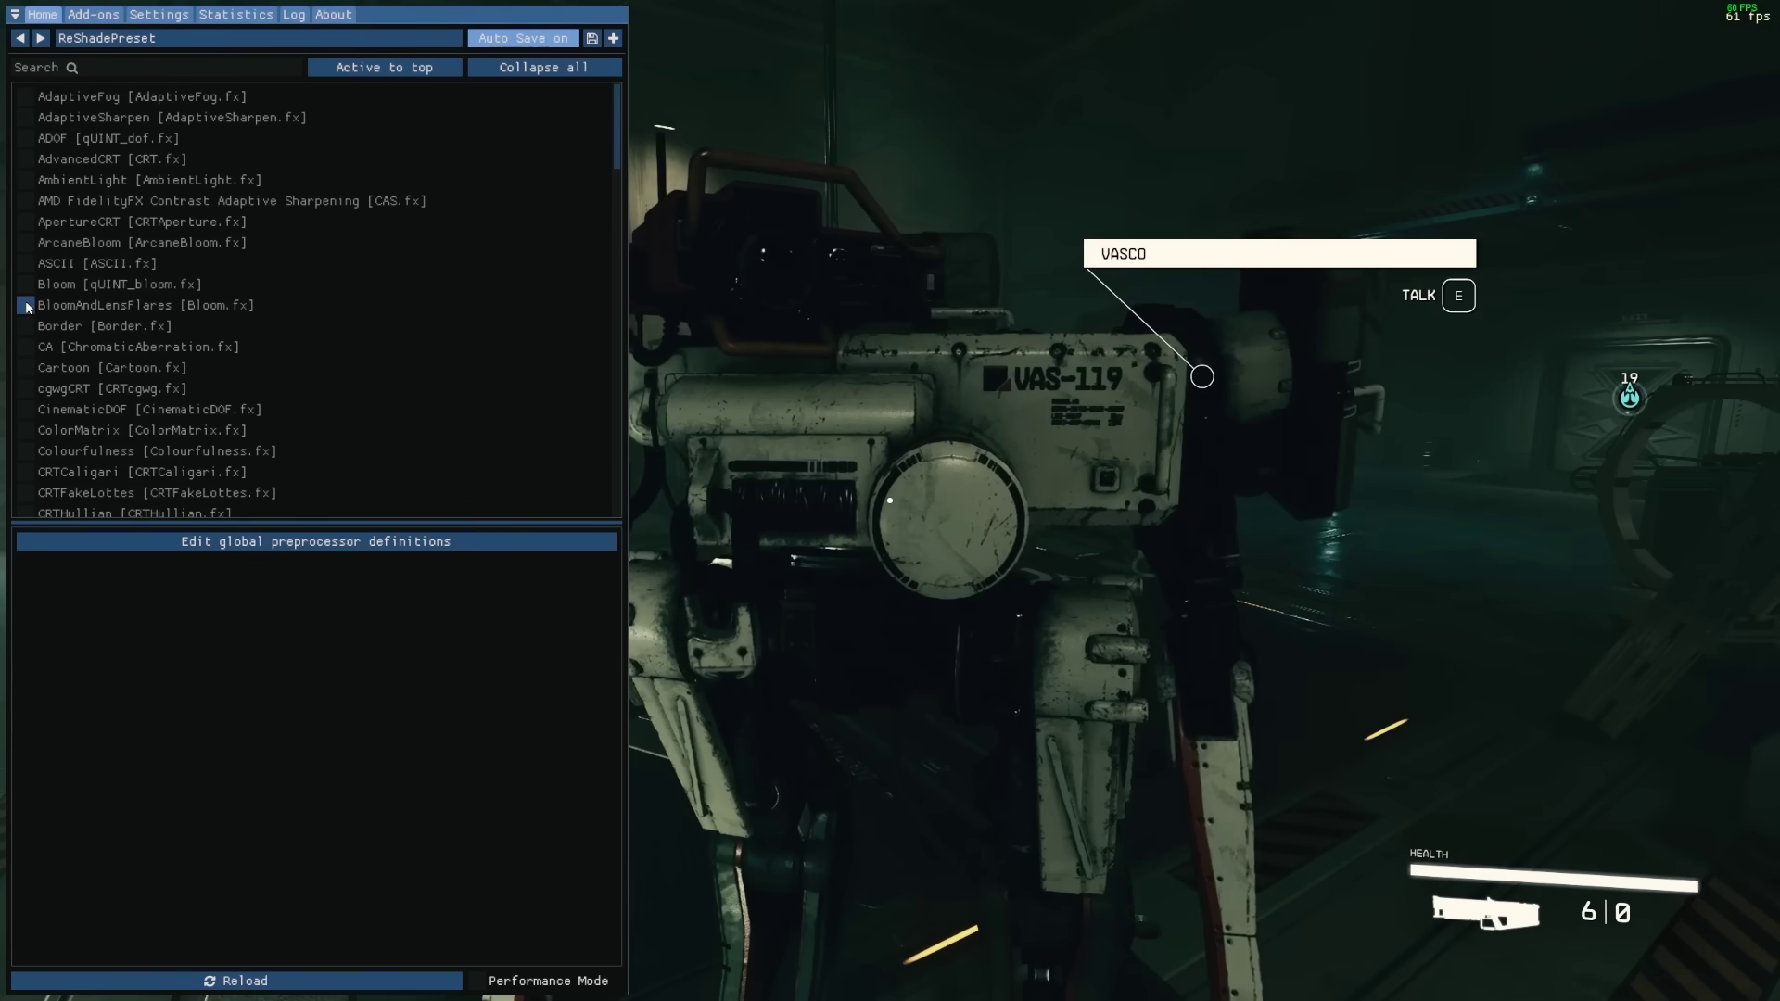
{"action": "left_click", "coordinate": [34, 124]}
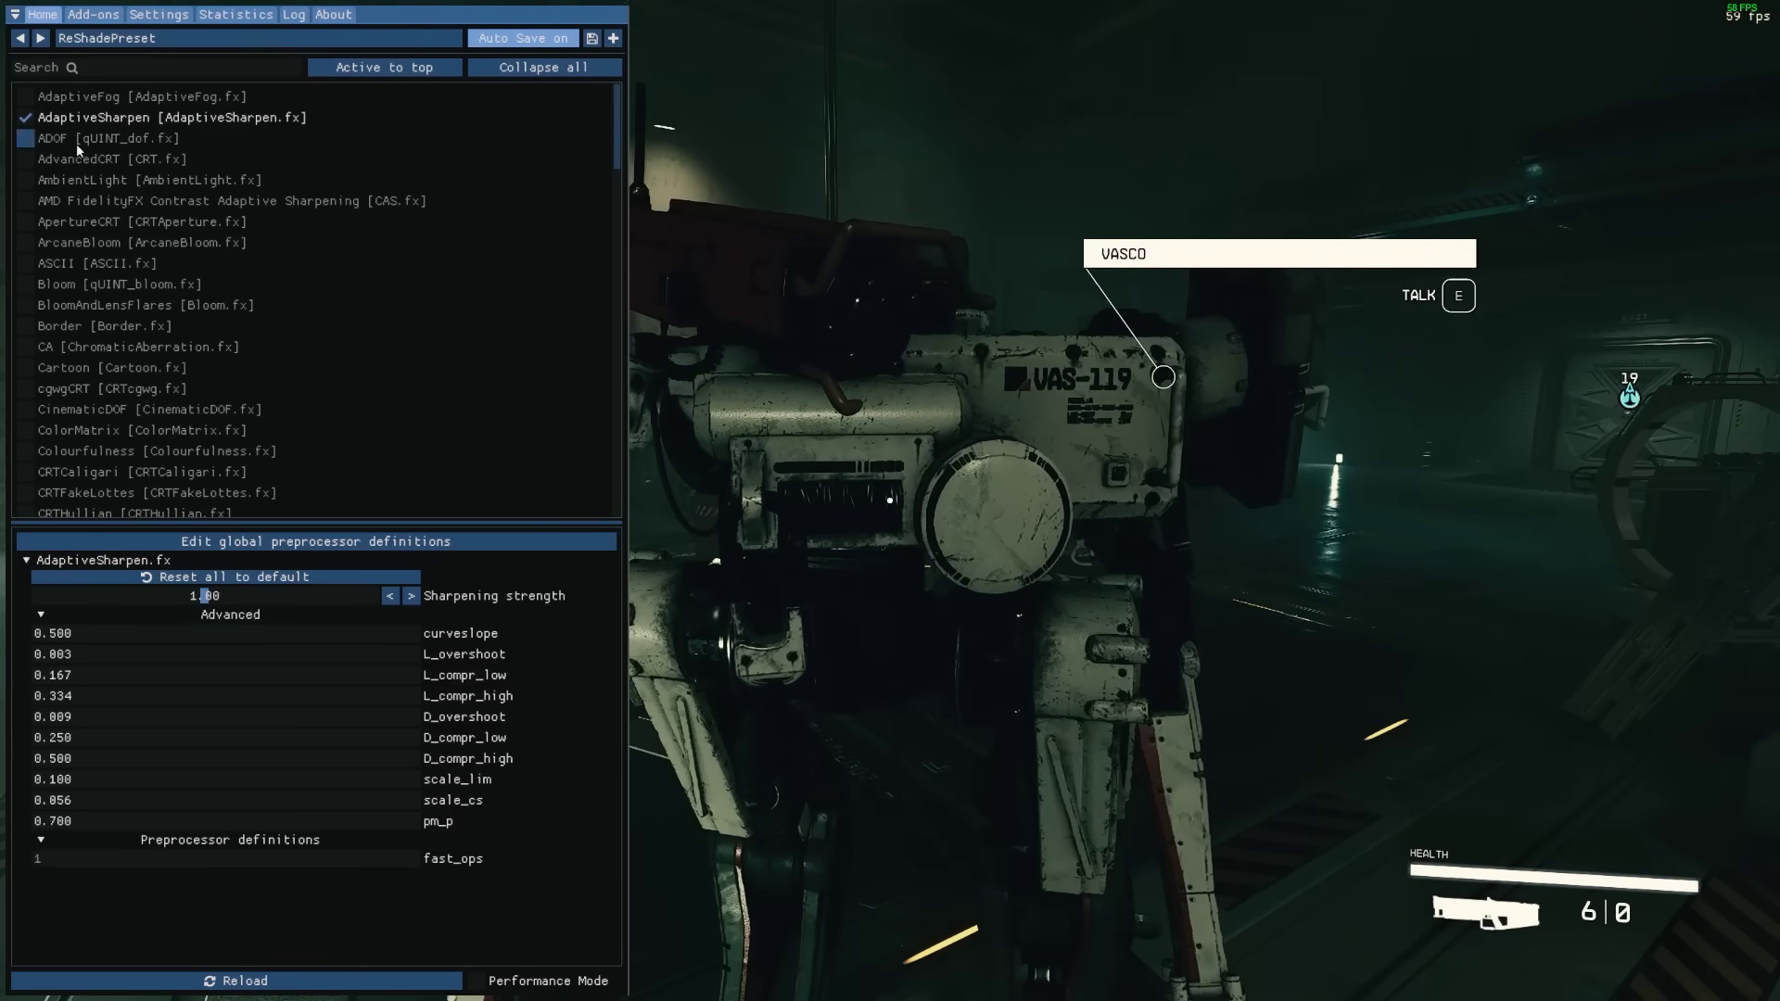
{"action": "left_click", "coordinate": [25, 117]}
{"action": "left_click", "coordinate": [25, 118]}
{"action": "left_click", "coordinate": [25, 118]}
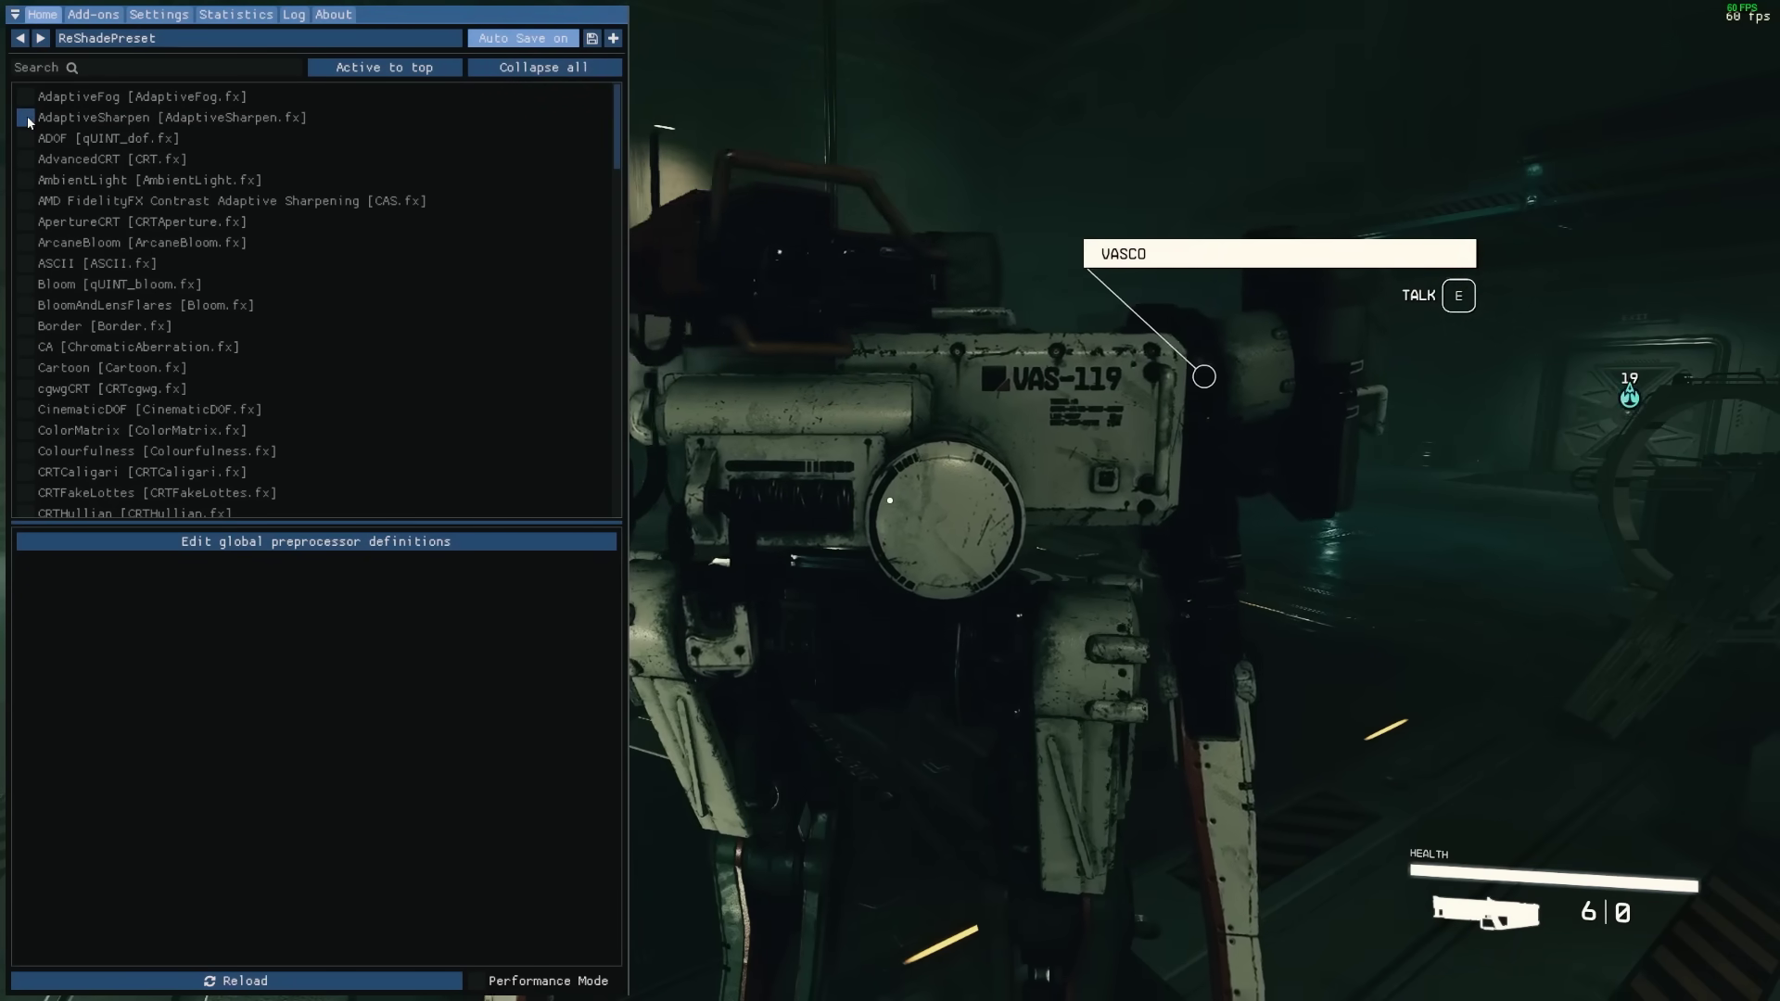
{"action": "left_click", "coordinate": [25, 118]}
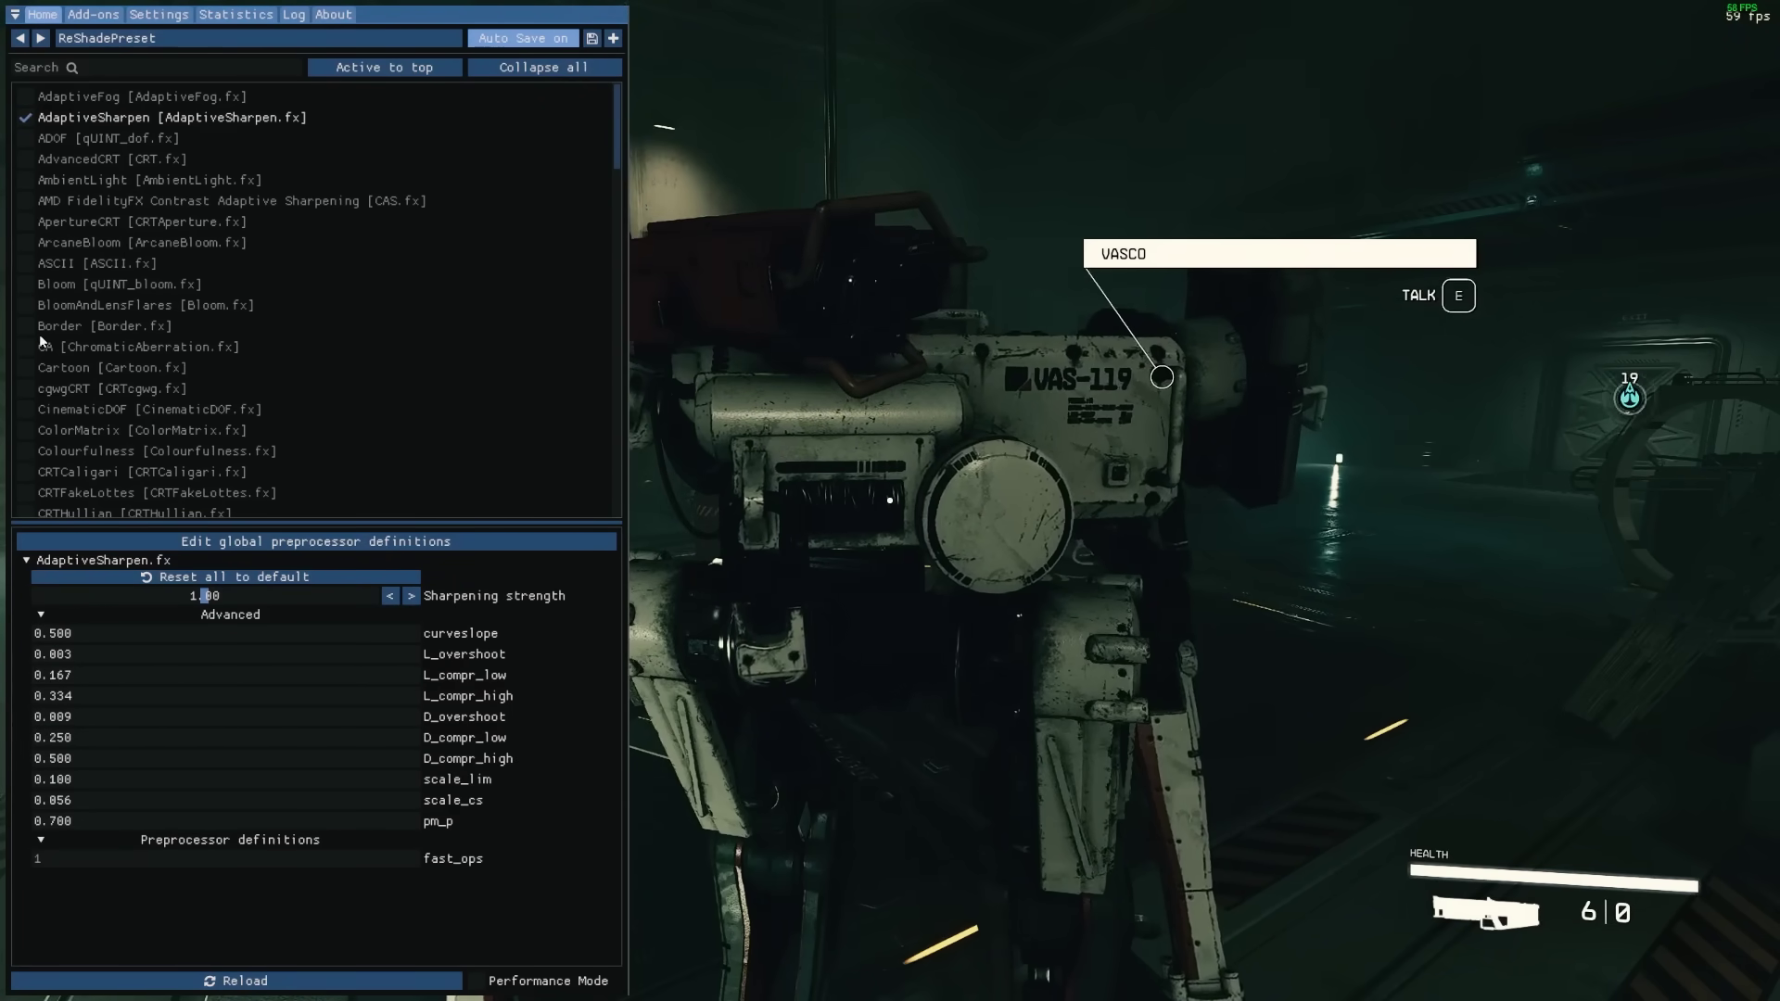
Preview the qUINT Bloom, ASCII and FilmicPass effects, then turn all three off.
{"action": "left_click", "coordinate": [26, 288]}
{"action": "left_click", "coordinate": [25, 286]}
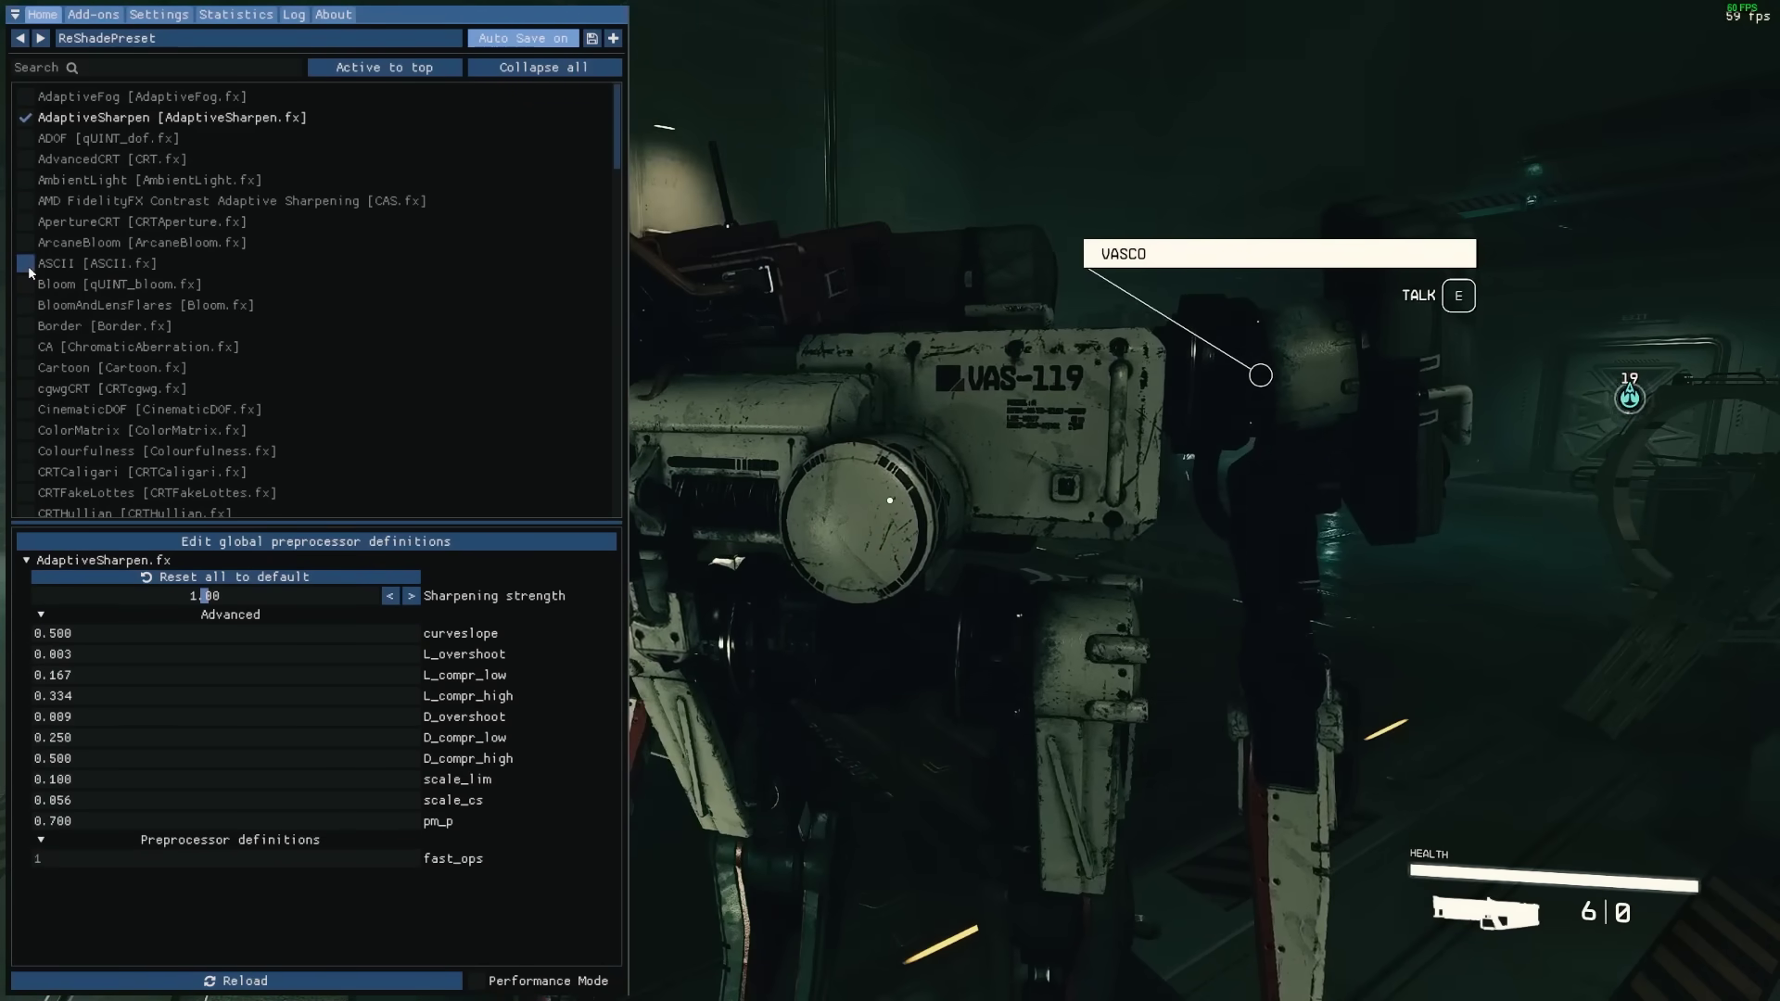
{"action": "left_click", "coordinate": [26, 264]}
{"action": "left_click", "coordinate": [26, 264]}
{"action": "scroll", "coordinate": [102, 319], "scroll_direction": "down", "scroll_amount": 2}
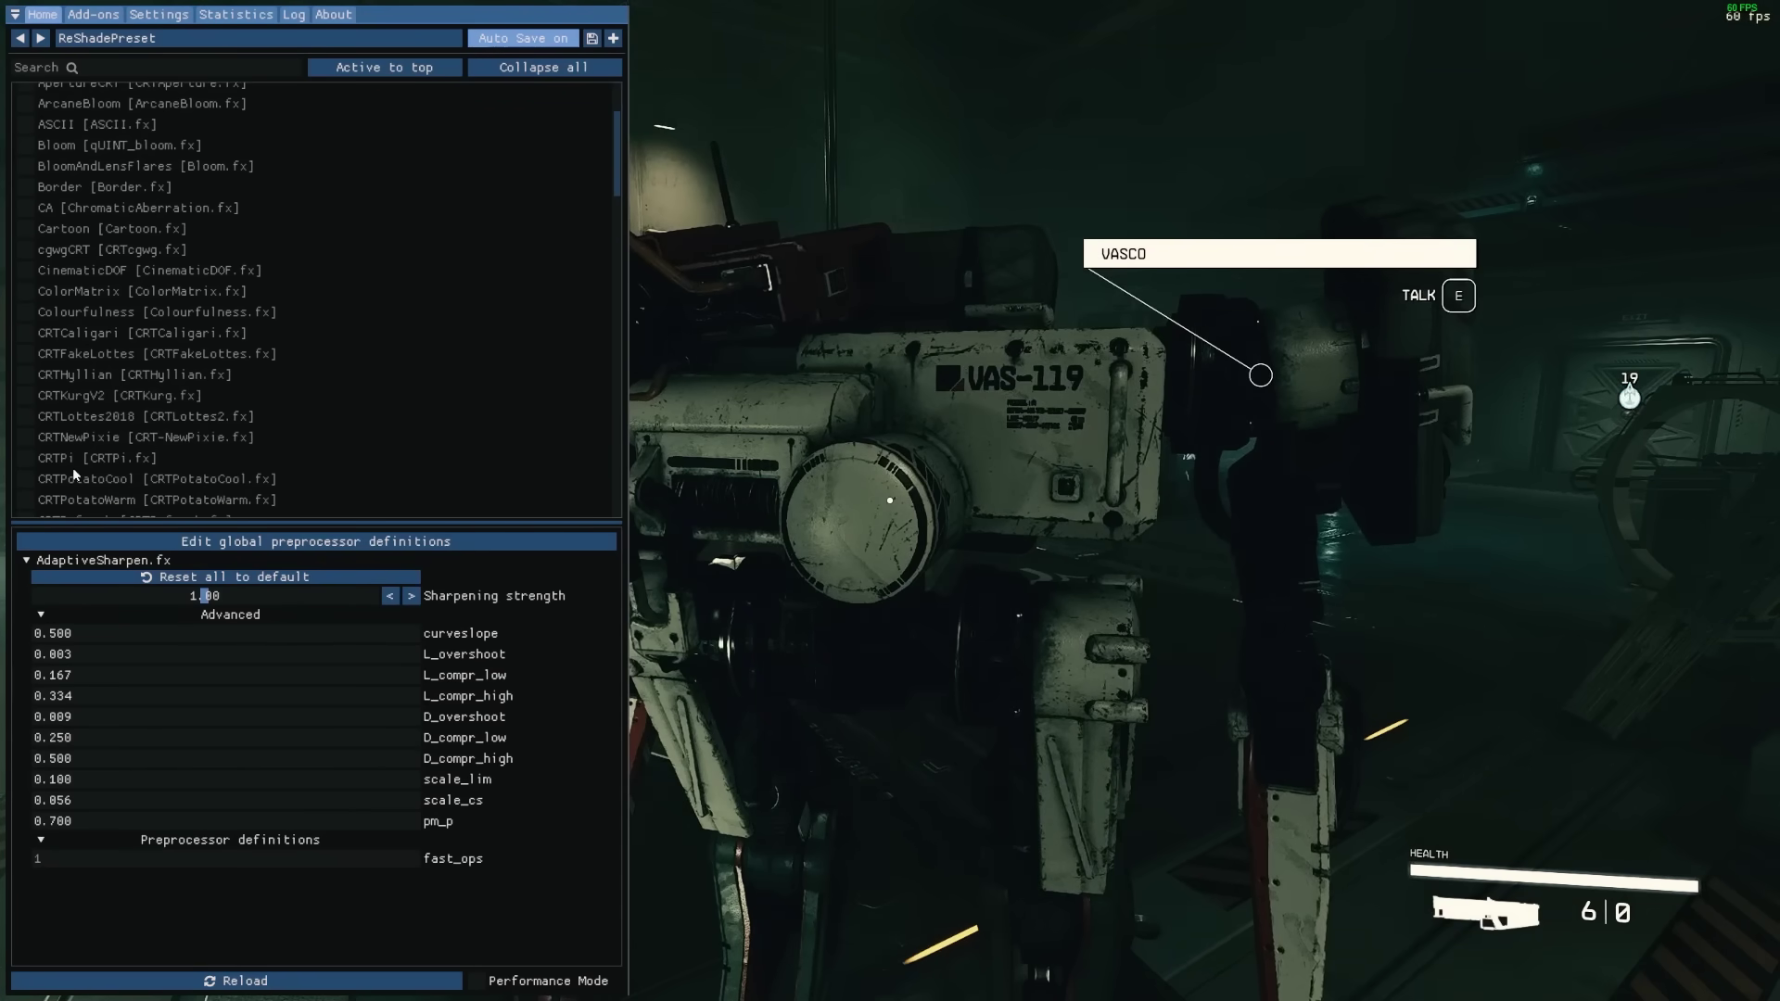
{"action": "scroll", "coordinate": [72, 467], "scroll_direction": "down", "scroll_amount": 9}
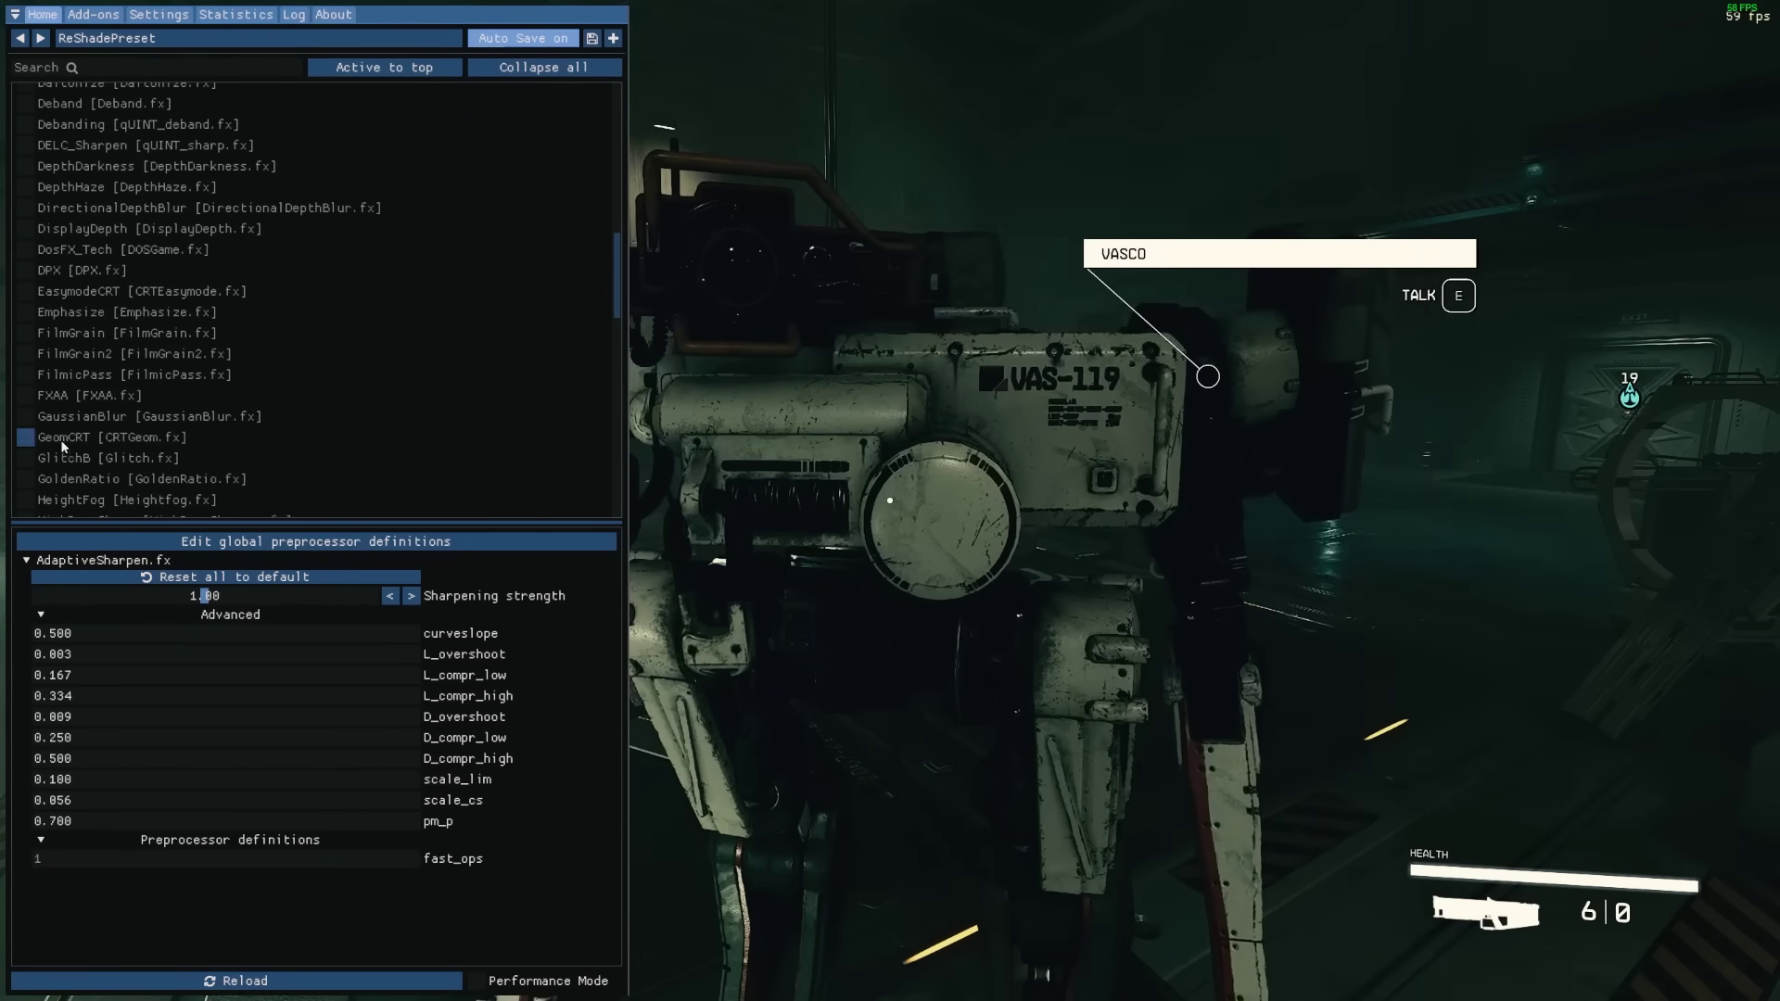
{"action": "left_click", "coordinate": [26, 374]}
{"action": "left_click", "coordinate": [26, 374]}
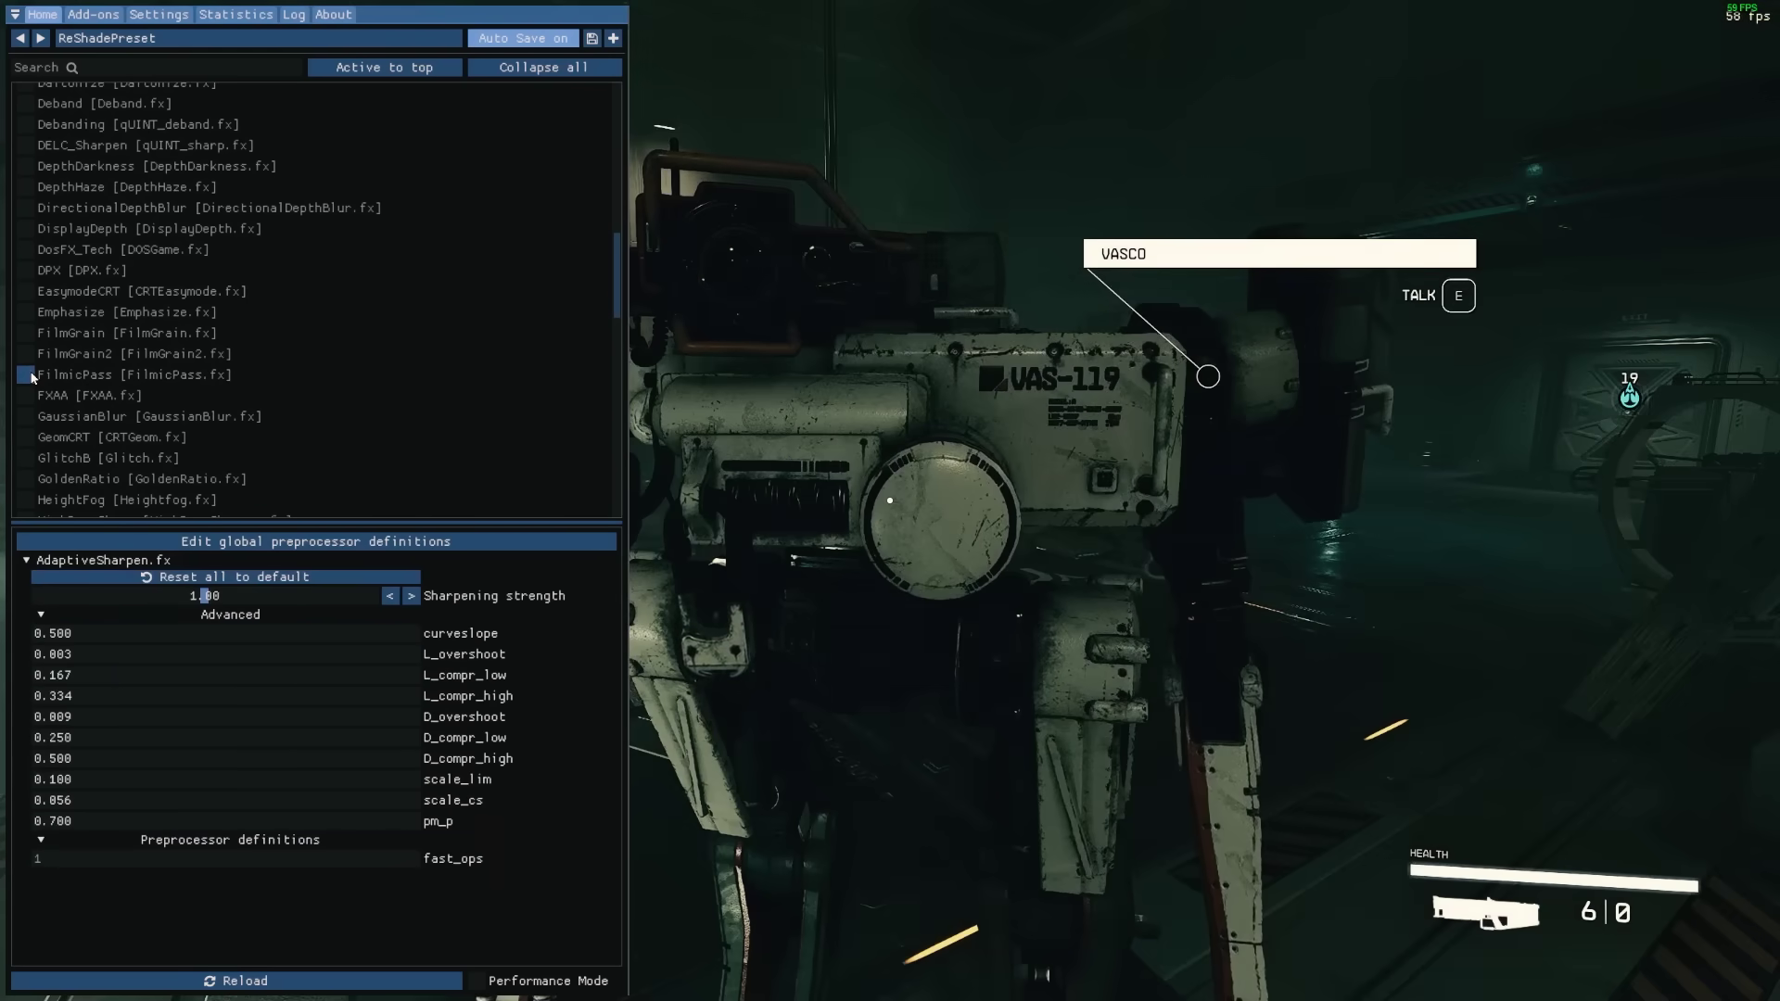
{"action": "left_click", "coordinate": [25, 374]}
{"action": "left_click", "coordinate": [26, 374]}
{"action": "scroll", "coordinate": [51, 422], "scroll_direction": "down", "scroll_amount": 6}
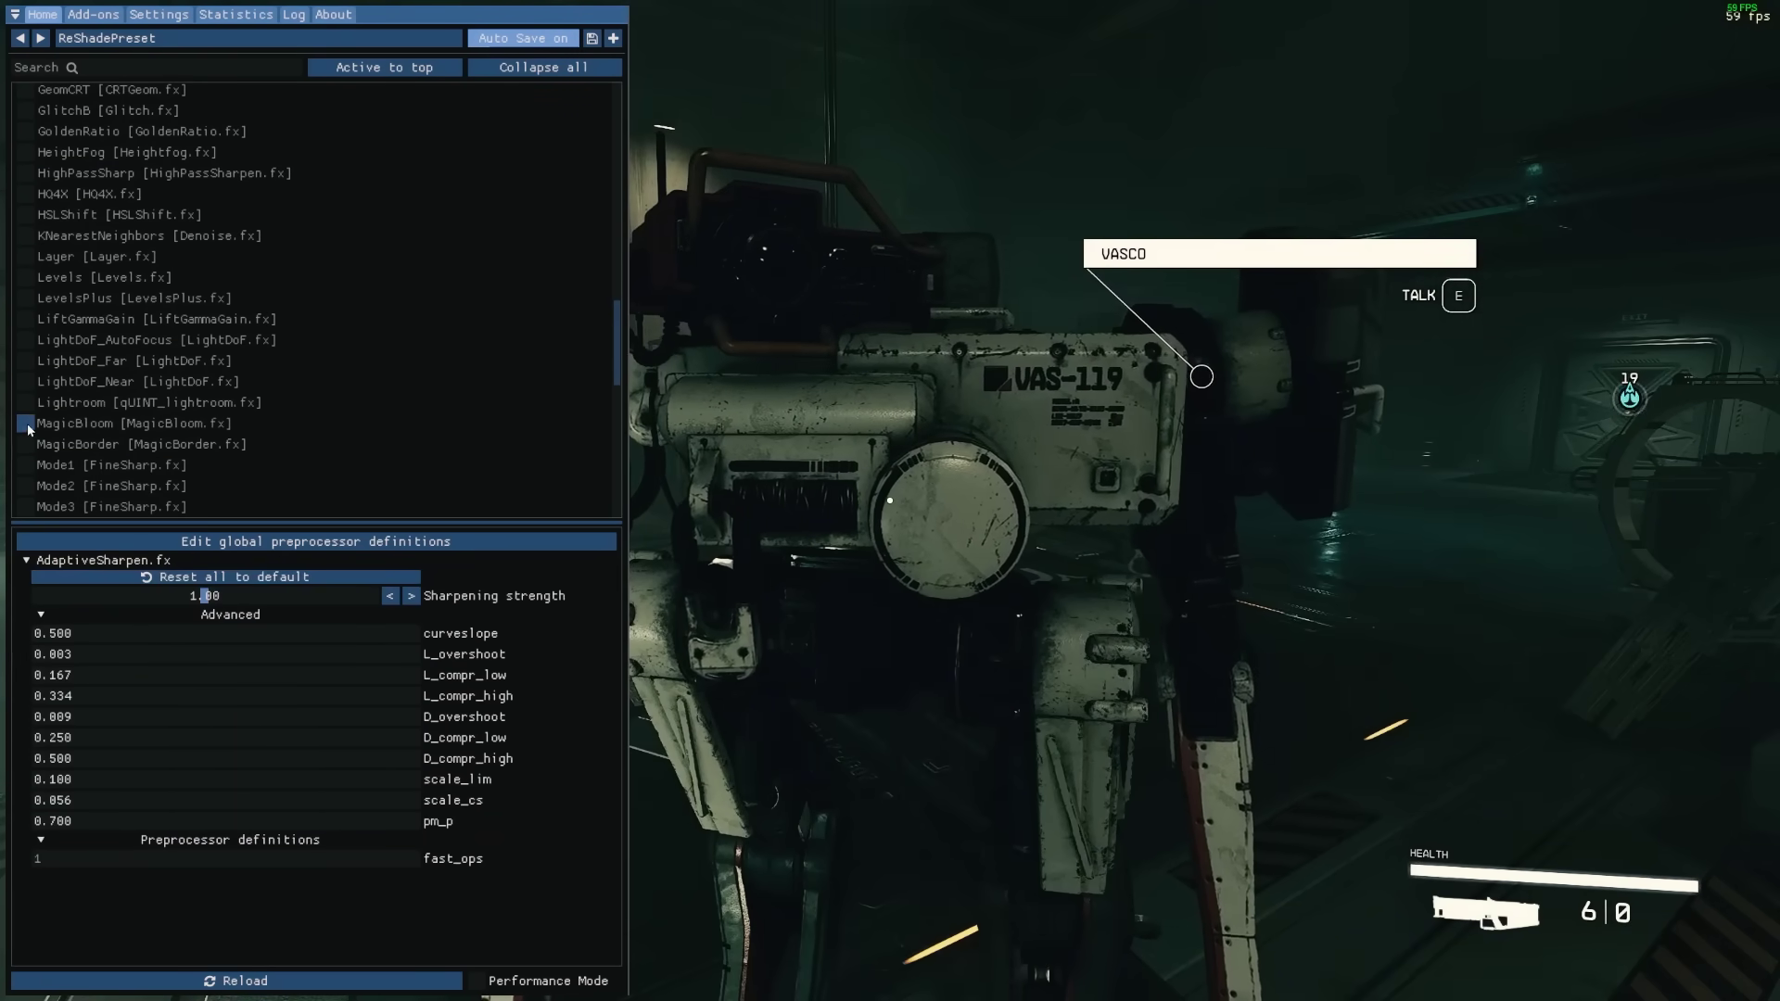
Enable MagicBloom with Exposure 0.390, Bloom Intensity 0.331 and Bloom Threshold 3.1.
{"action": "left_click", "coordinate": [26, 424]}
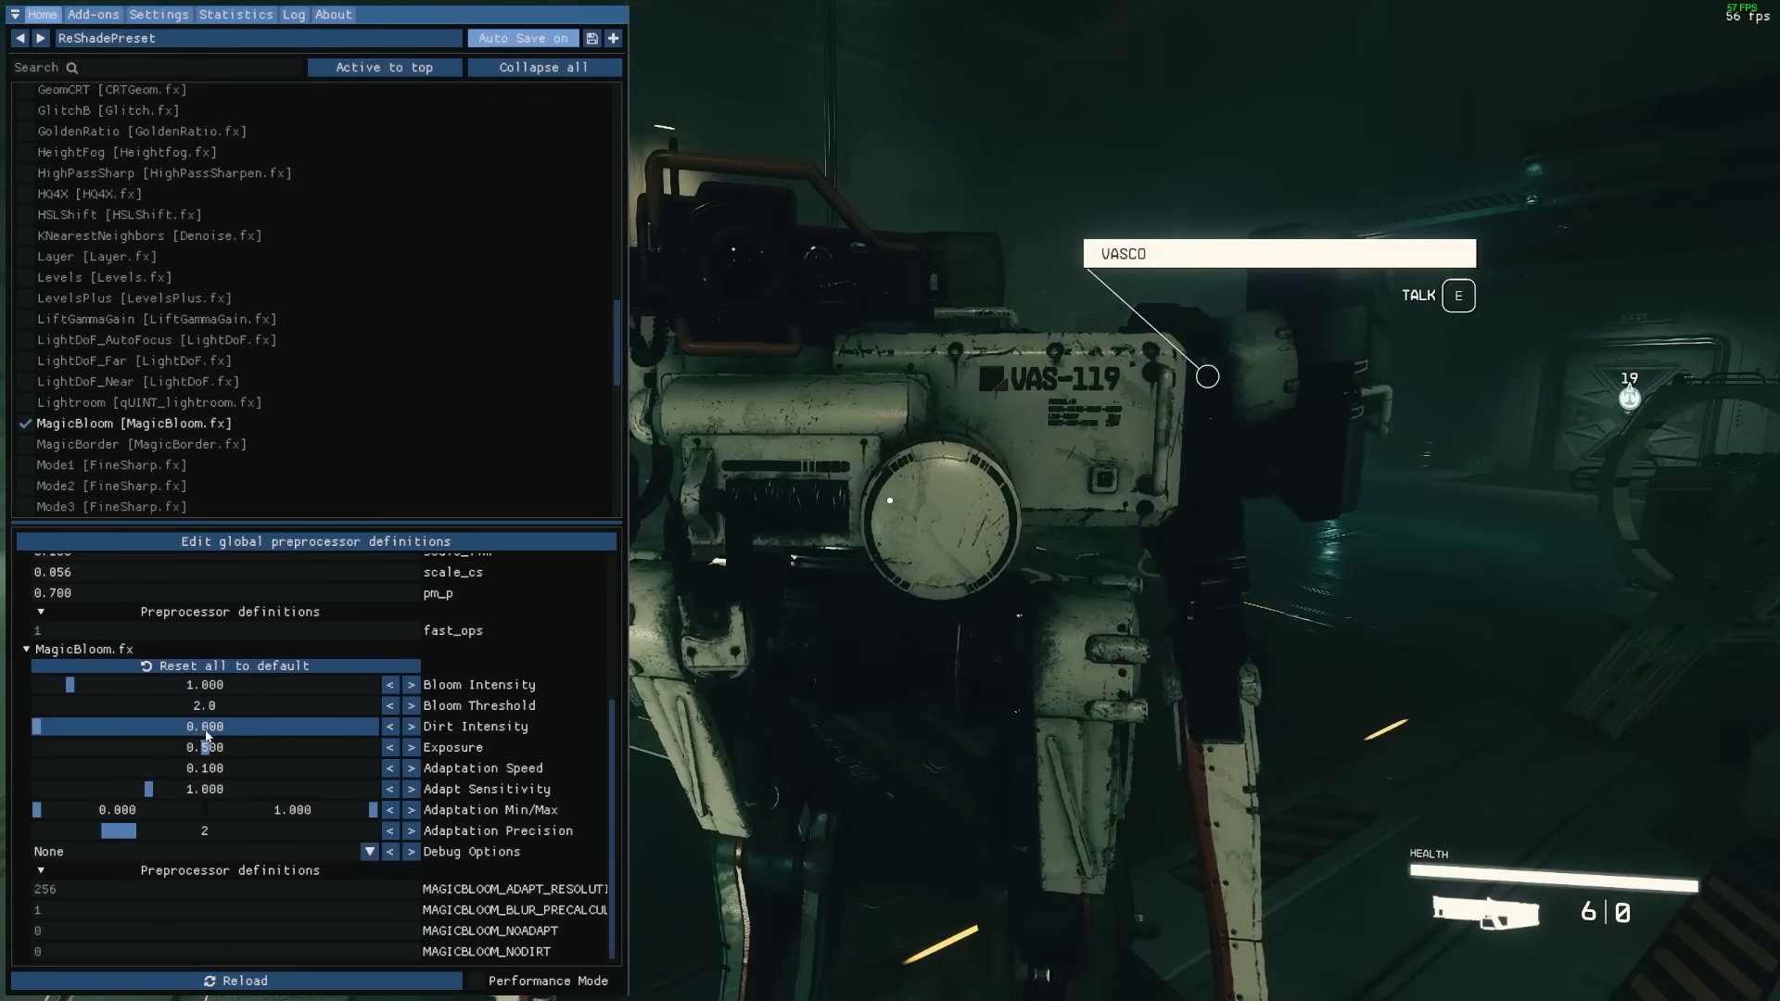
{"action": "left_click_drag", "start_coordinate": [203, 752], "coordinate": [168, 747]}
{"action": "left_click_drag", "start_coordinate": [70, 685], "coordinate": [48, 685]}
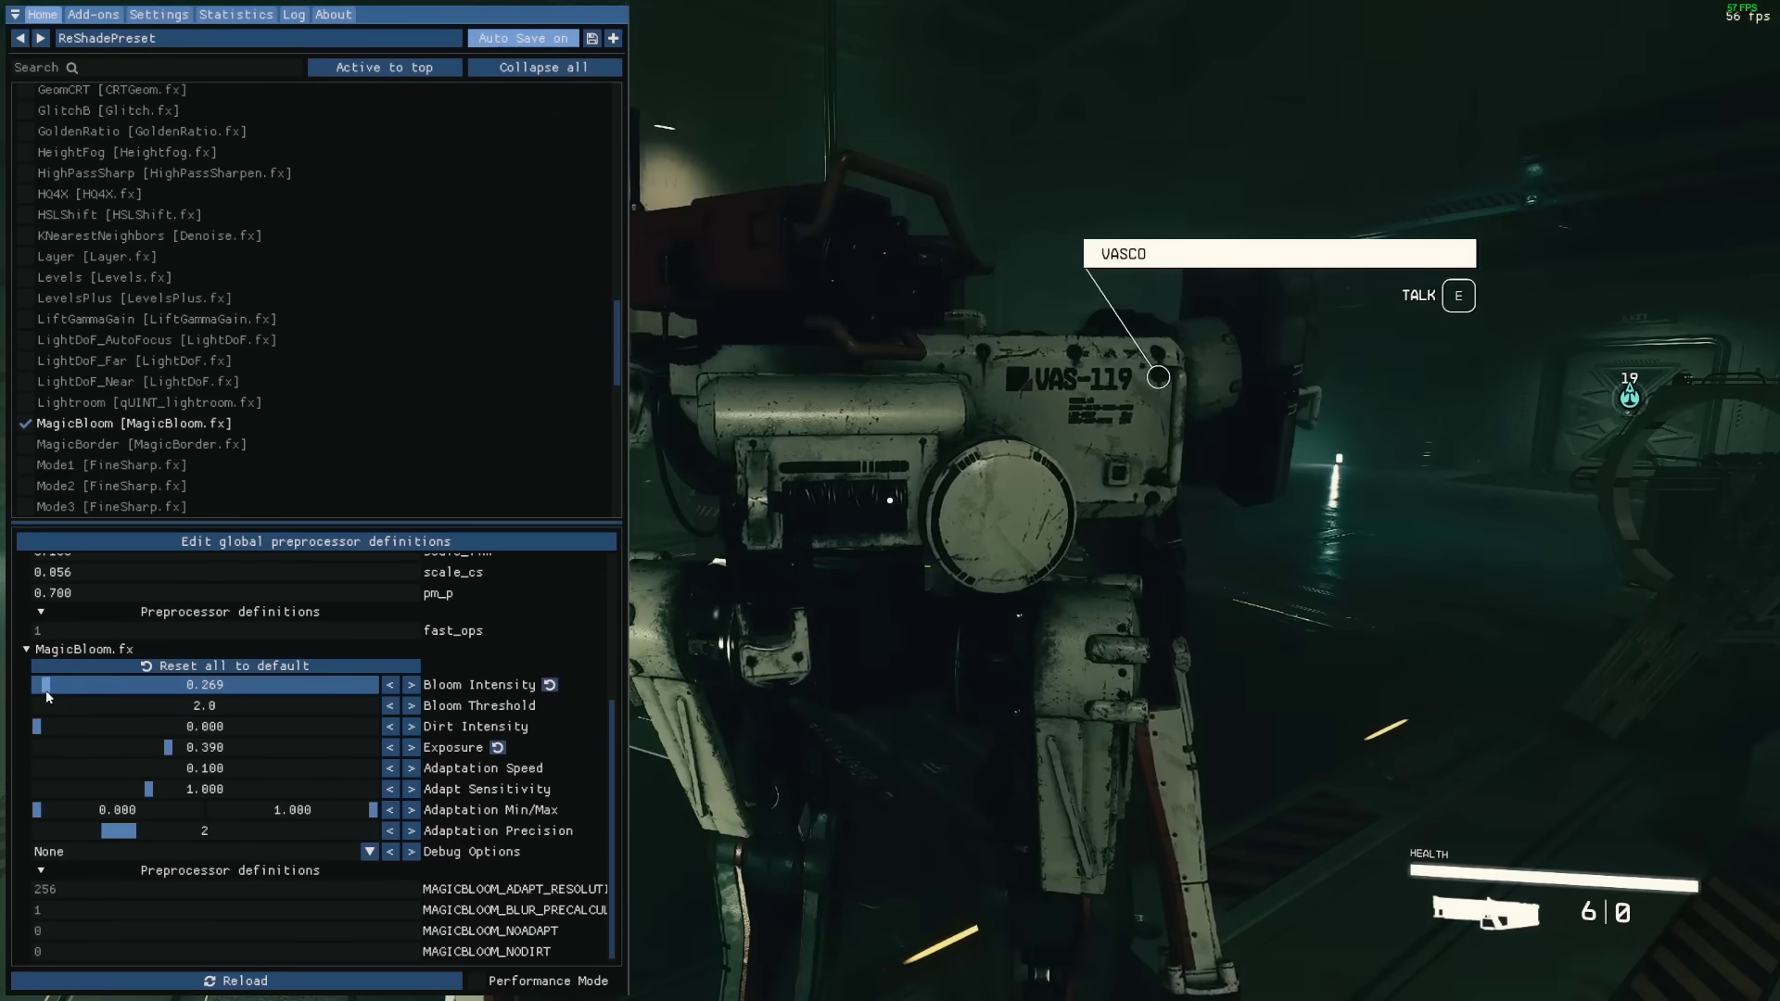
{"action": "left_click", "coordinate": [410, 705]}
{"action": "left_click", "coordinate": [411, 705]}
{"action": "left_click", "coordinate": [411, 705]}
{"action": "left_click", "coordinate": [410, 705]}
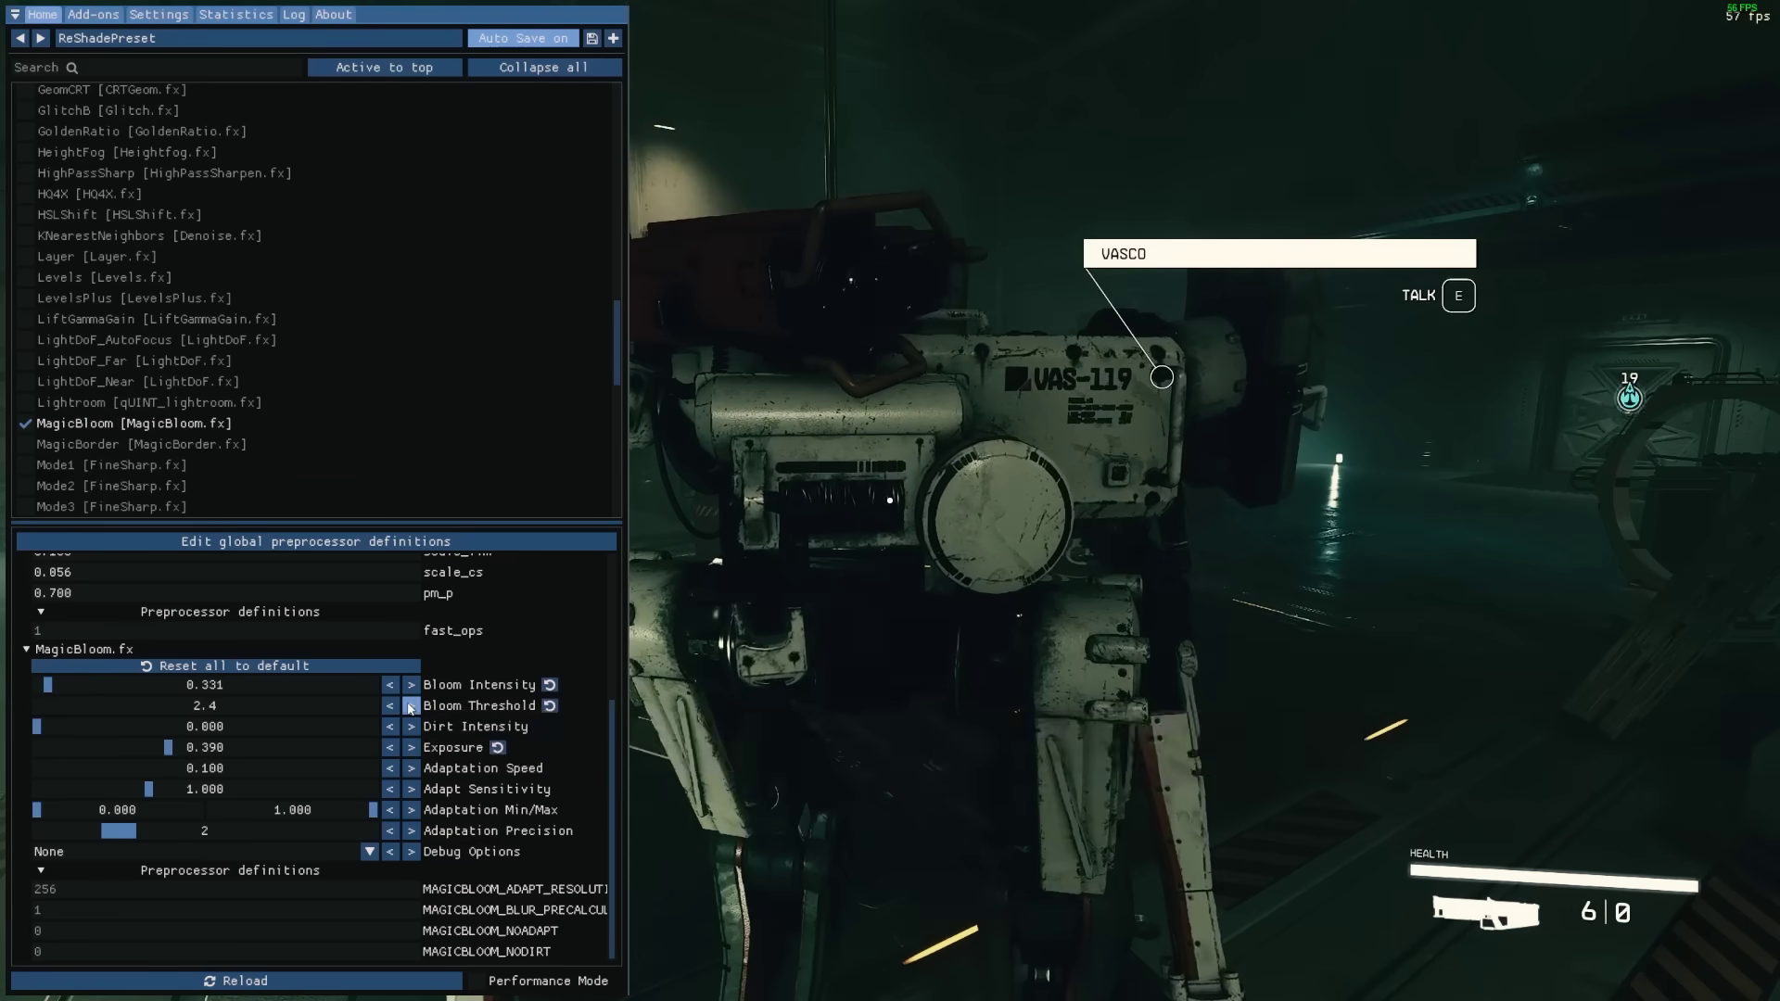
{"action": "left_click", "coordinate": [411, 706]}
{"action": "left_click", "coordinate": [411, 706]}
{"action": "left_click", "coordinate": [411, 705]}
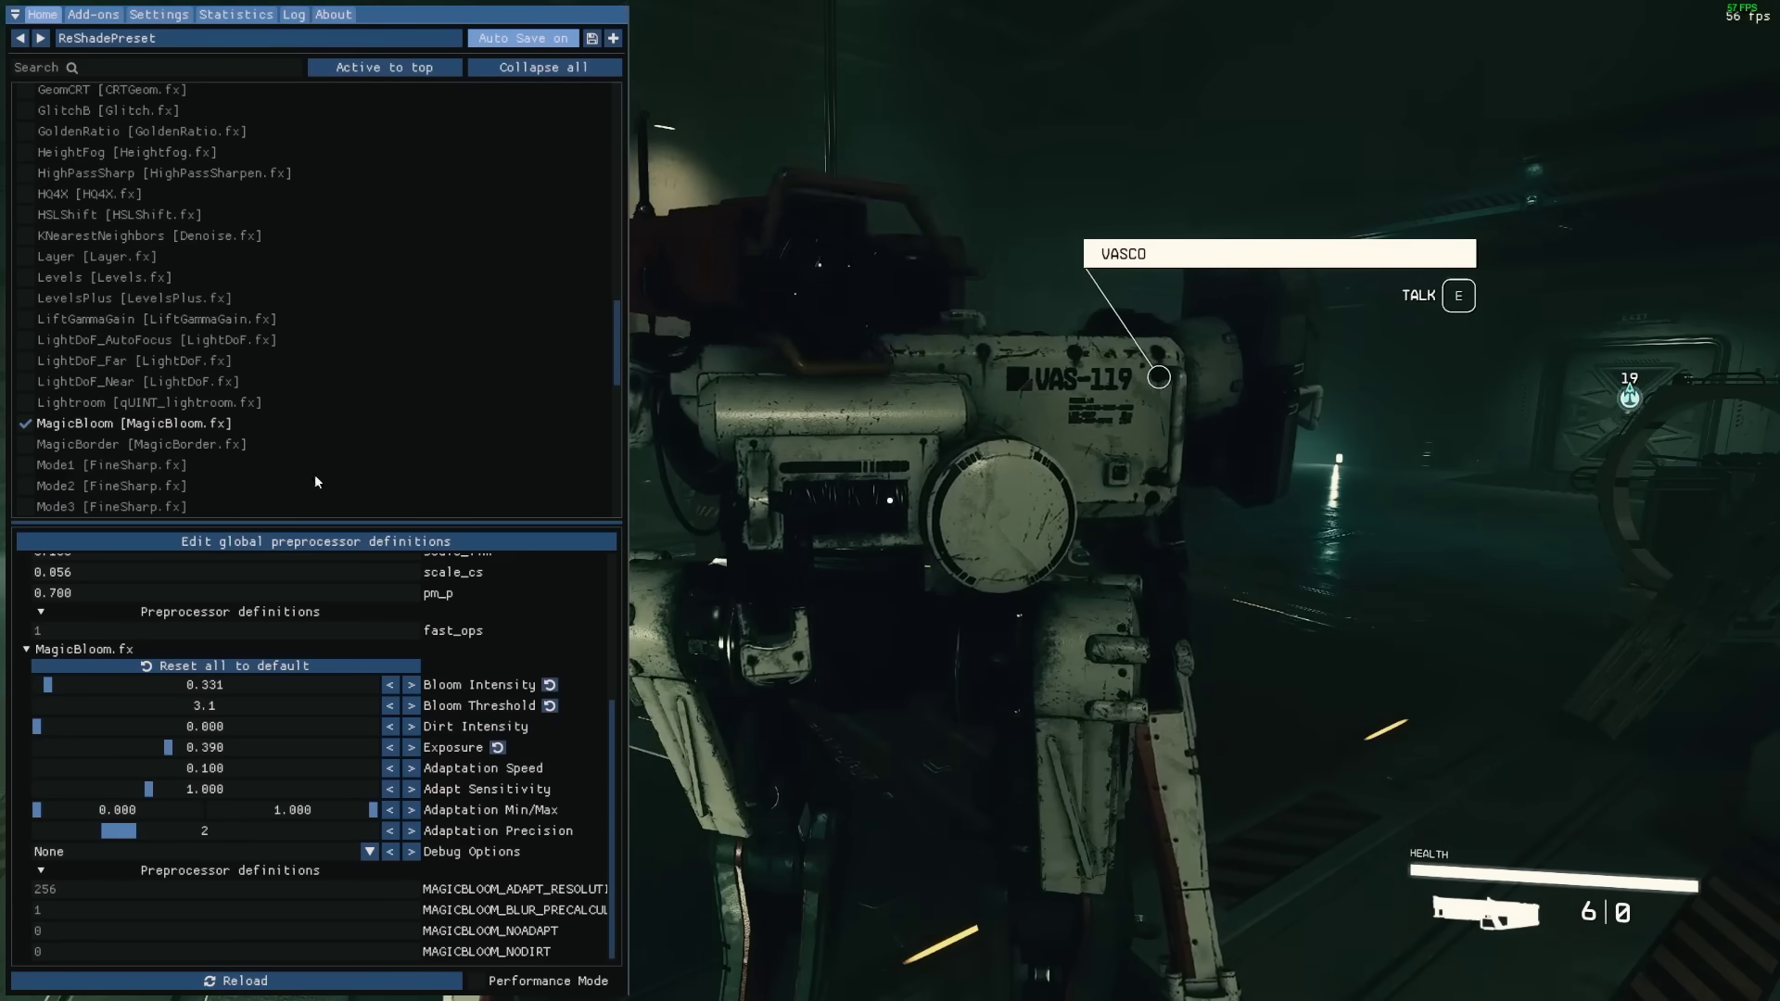
{"action": "scroll", "coordinate": [164, 415], "scroll_direction": "down", "scroll_amount": 5}
{"action": "scroll", "coordinate": [154, 371], "scroll_direction": "down", "scroll_amount": 2}
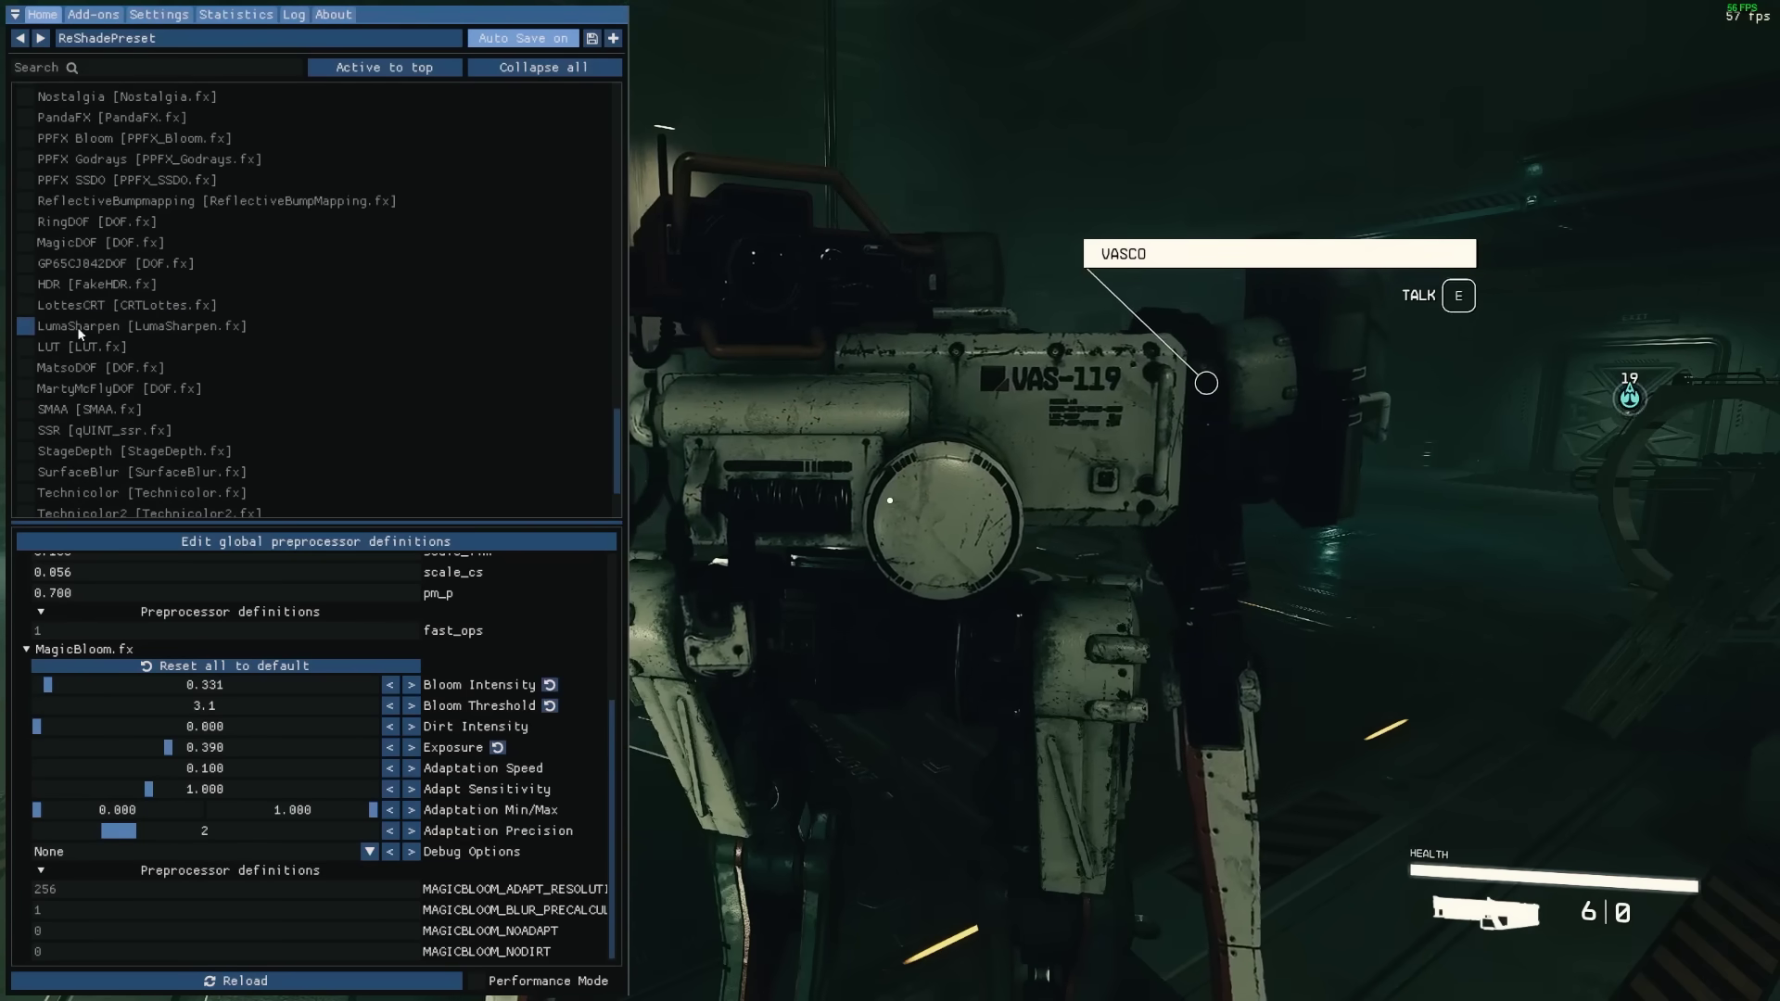
{"action": "scroll", "coordinate": [77, 330], "scroll_direction": "up", "scroll_amount": 1}
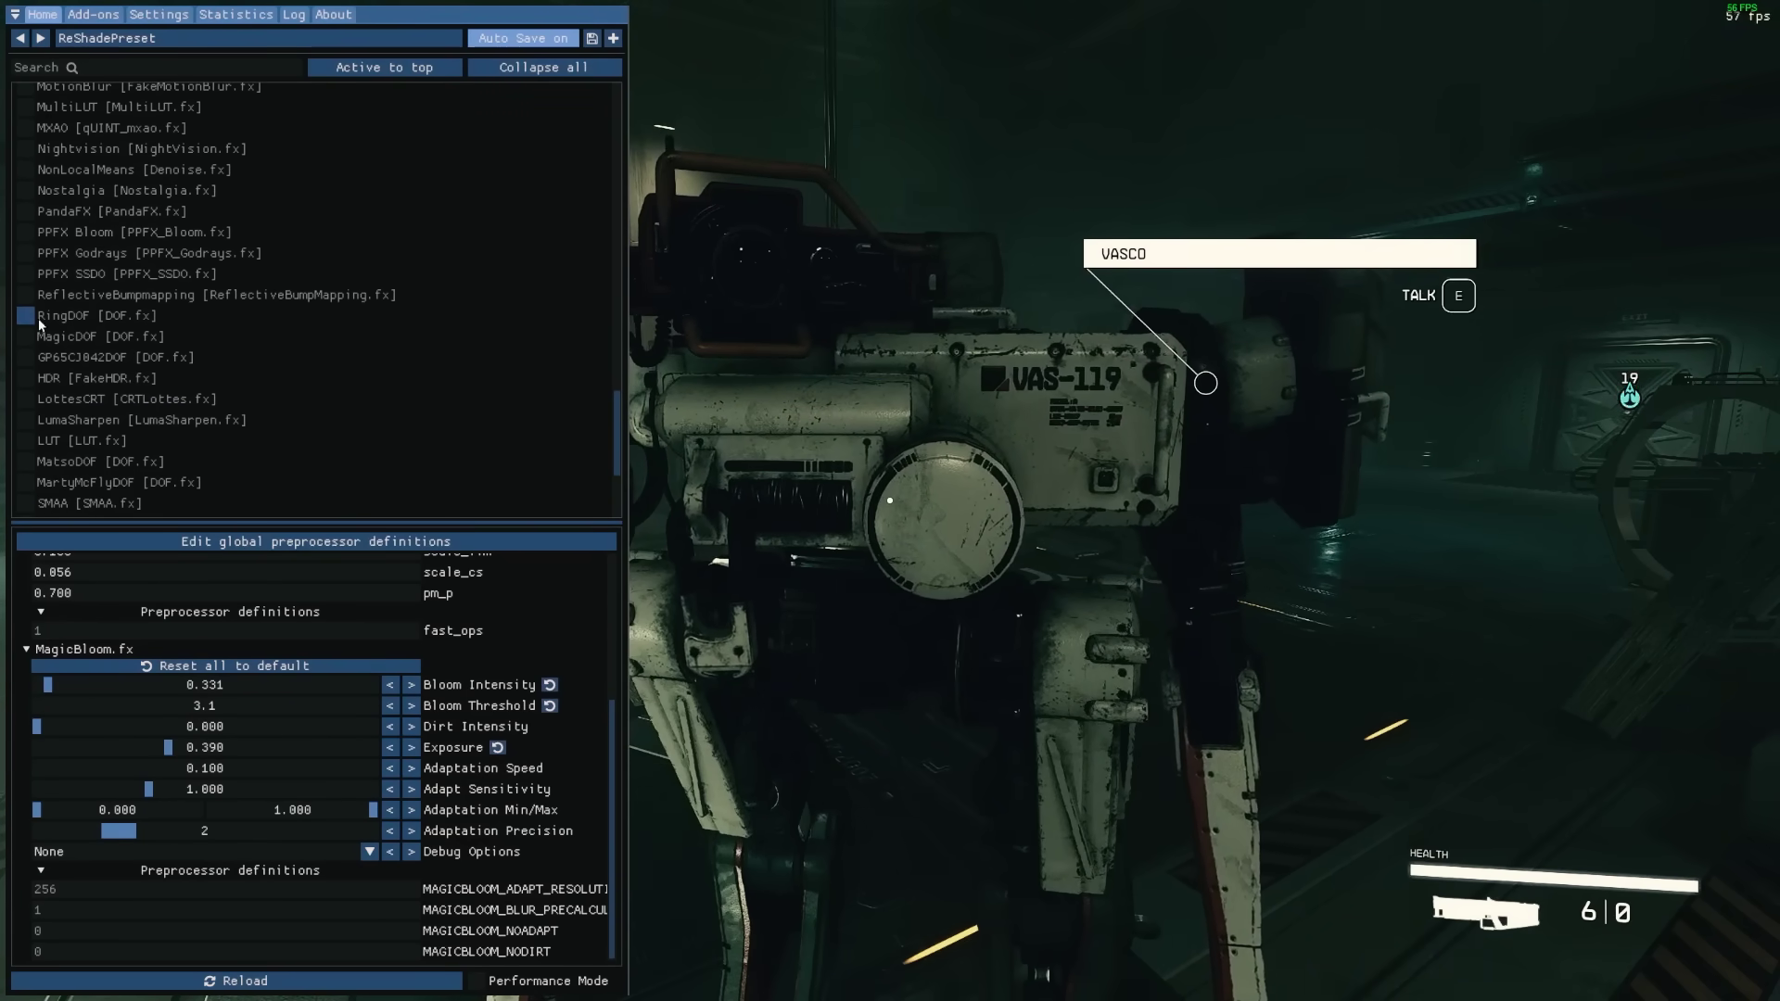
{"action": "scroll", "coordinate": [37, 319], "scroll_direction": "up", "scroll_amount": 1}
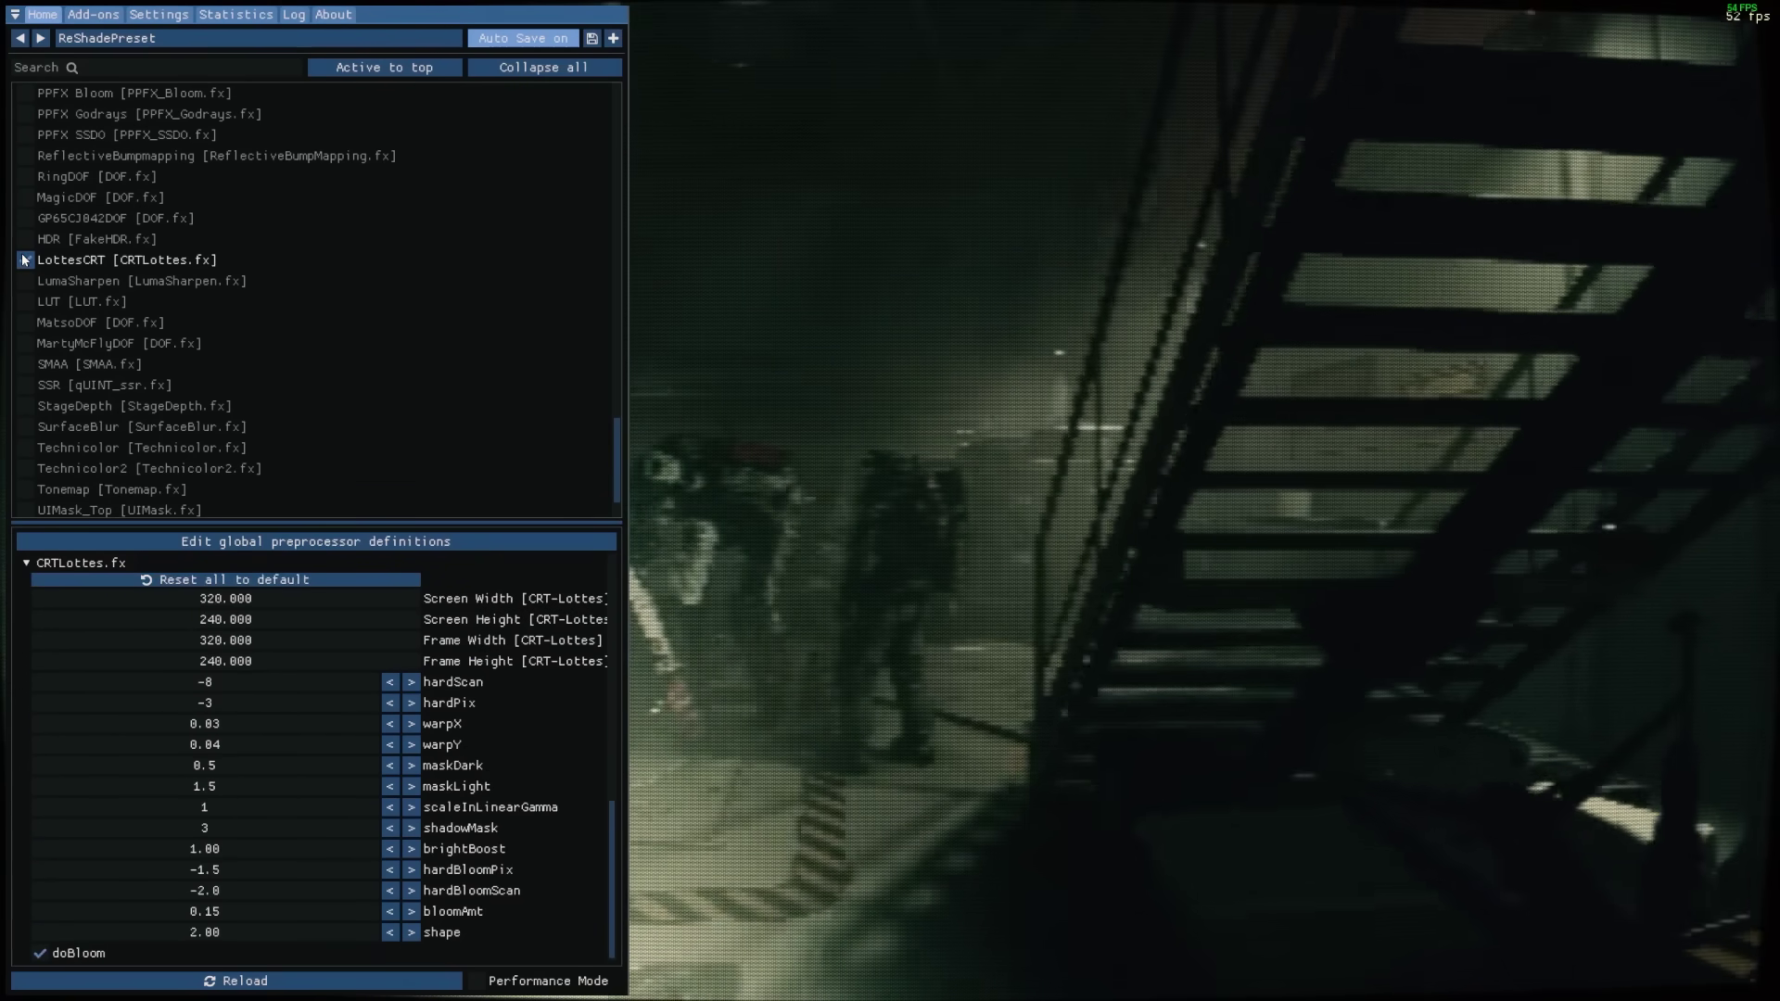
Hide the ReShade overlay with Home and return to gameplay.
{"action": "key", "text": "Home"}
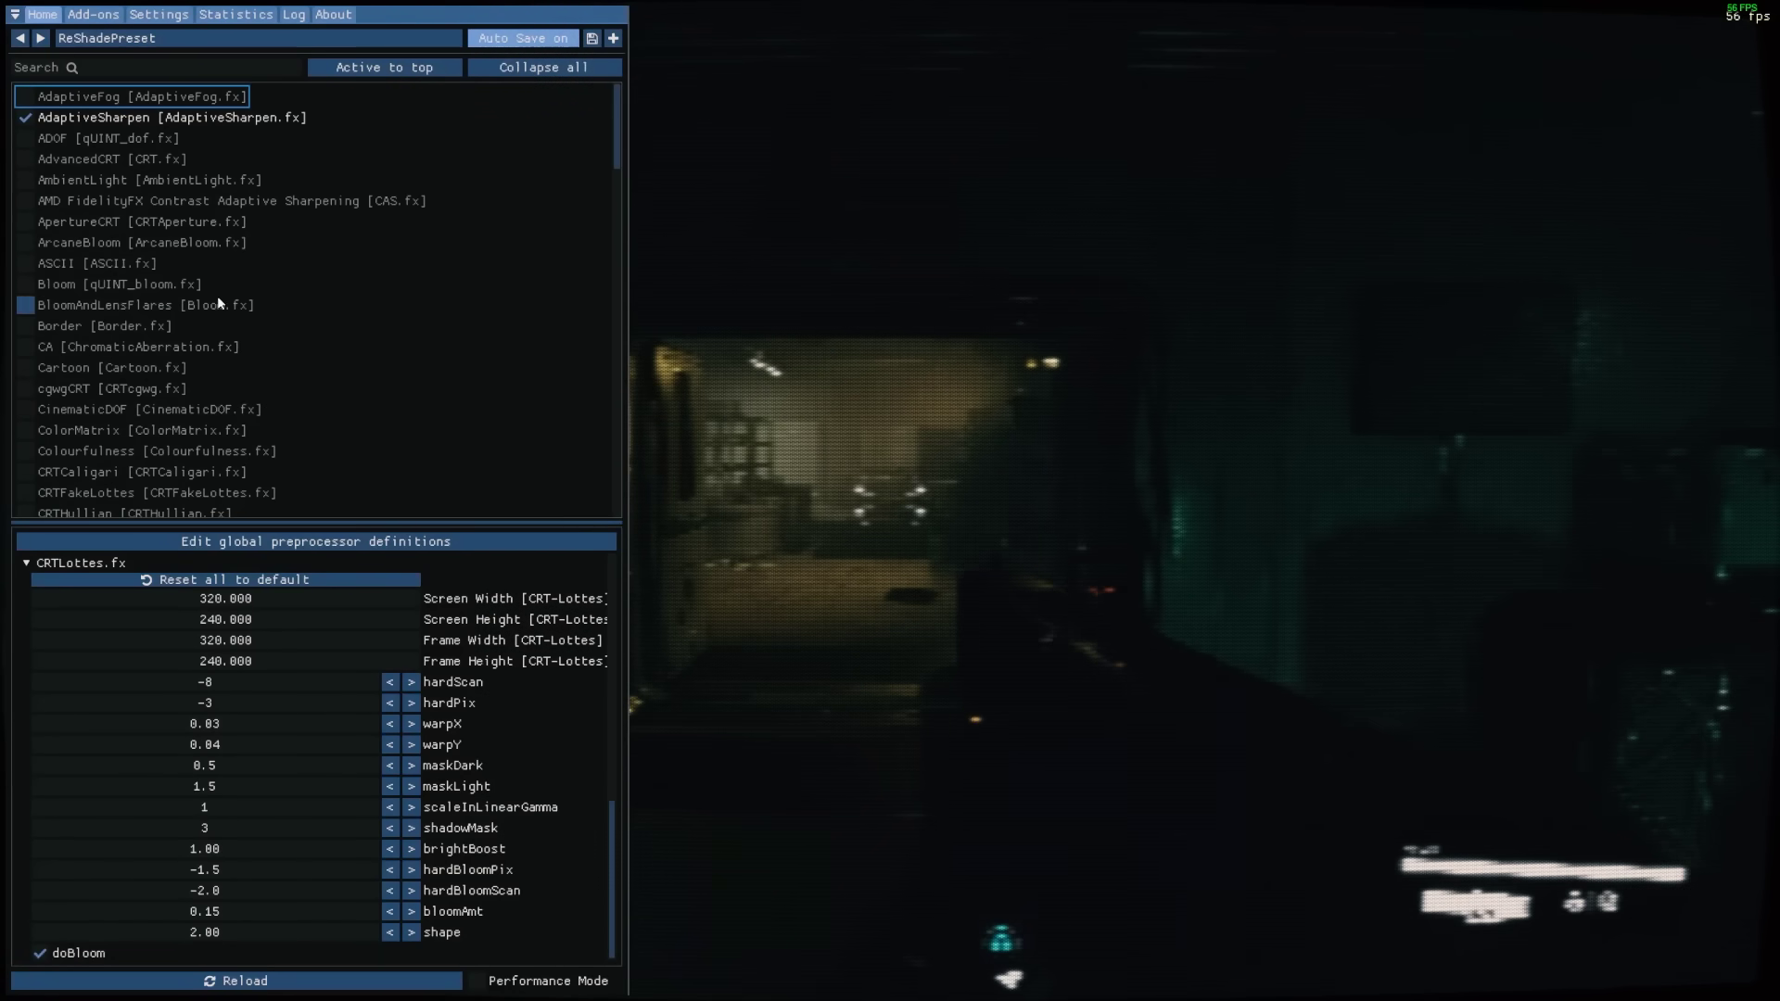
{"action": "scroll", "coordinate": [220, 304], "scroll_direction": "down", "scroll_amount": 3}
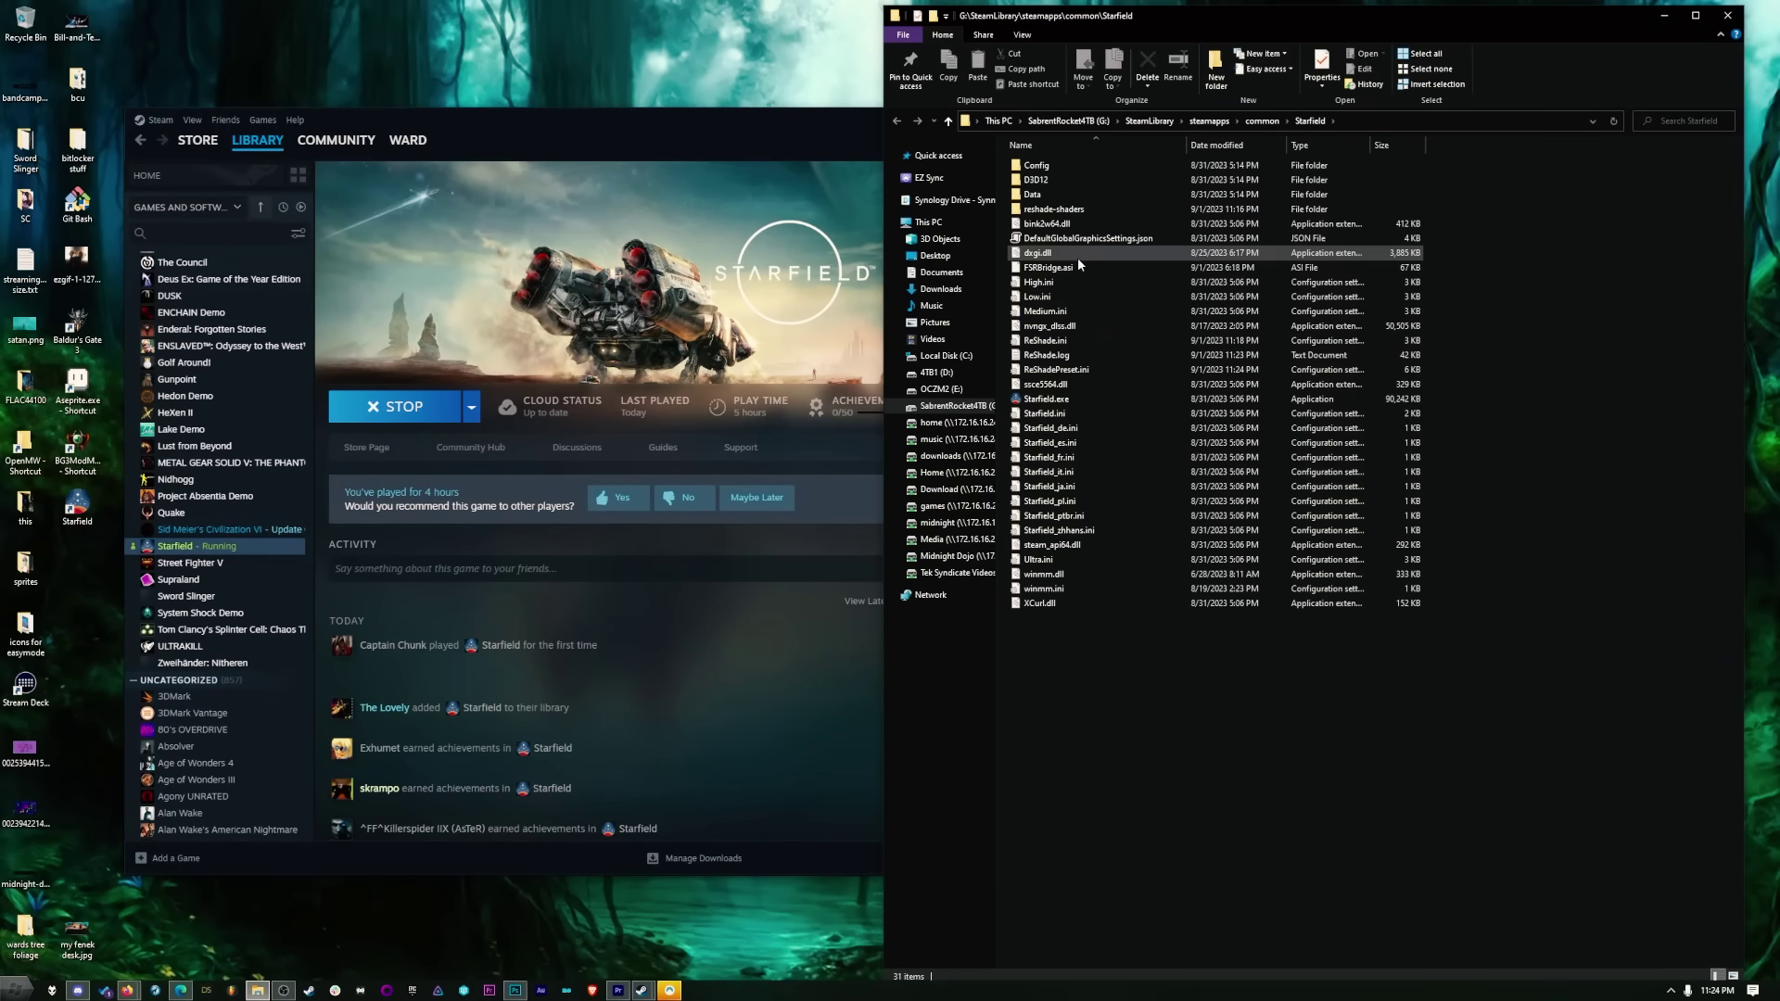
Move nvngx_dlss.dll into a new 'no' subfolder, then relaunch Starfield from Steam.
{"action": "left_click", "coordinate": [1081, 325]}
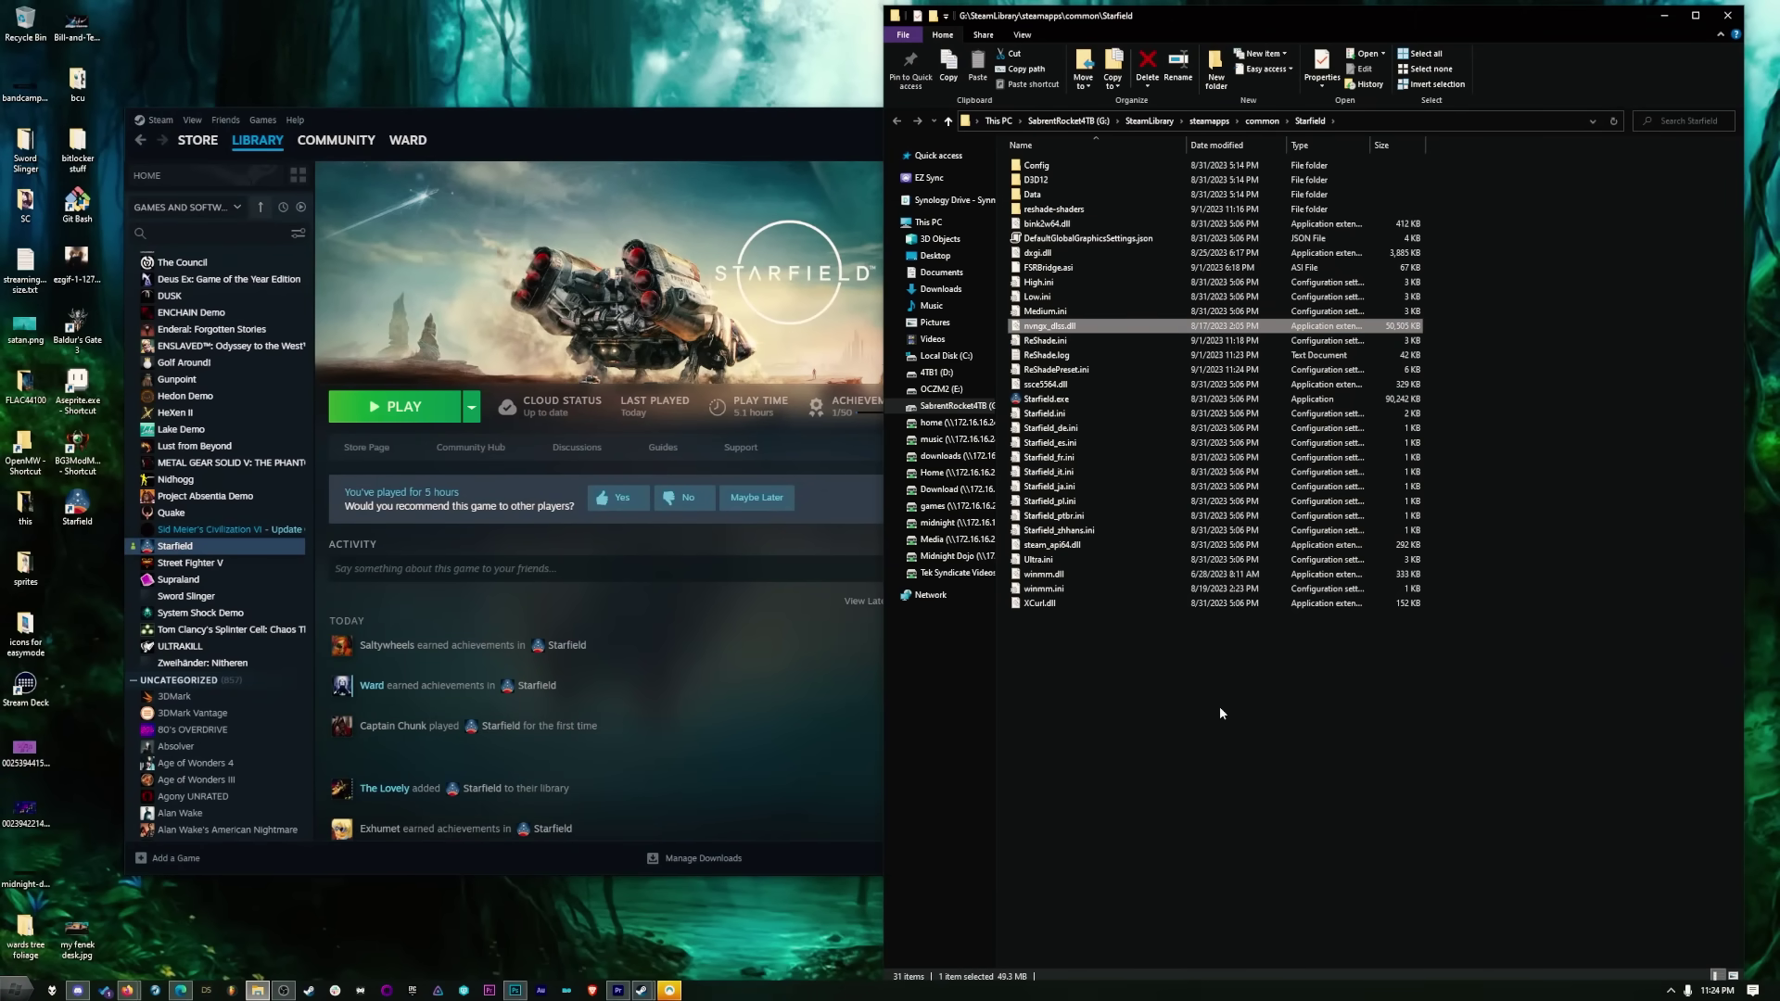
{"action": "key", "text": "ctrl+shift+n"}
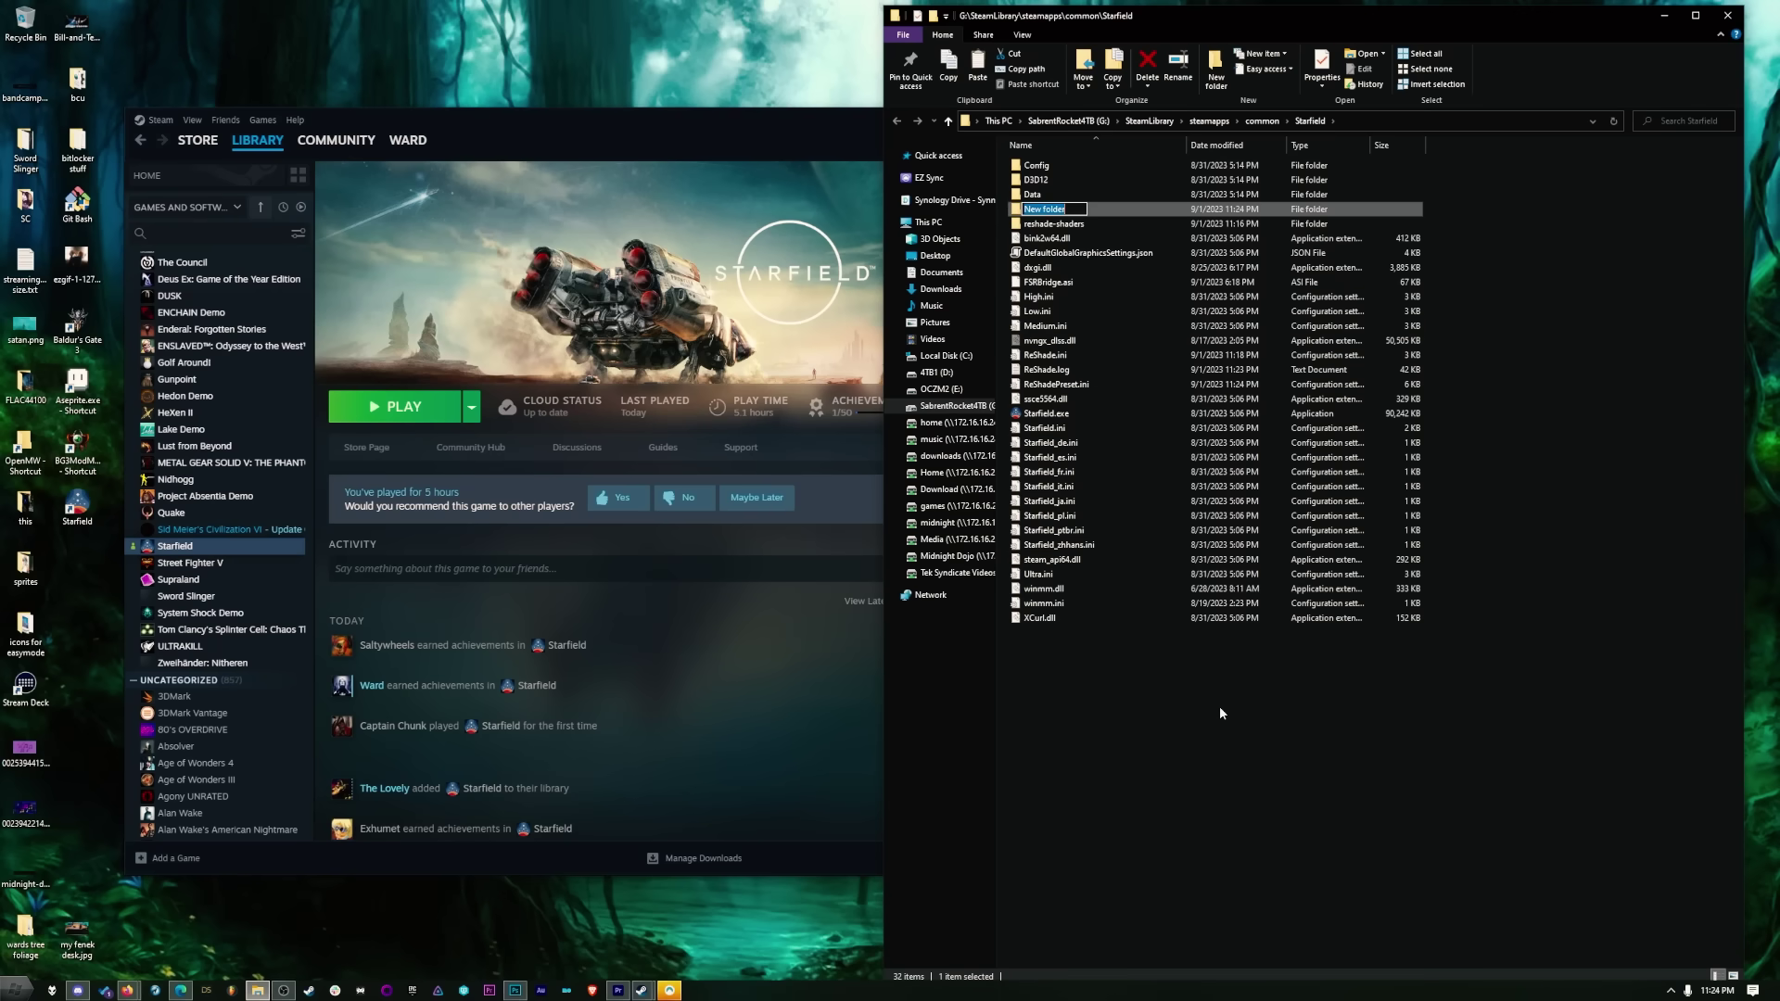
{"action": "type", "text": "no"}
{"action": "key", "text": "Return"}
{"action": "key", "text": "Return"}
{"action": "key", "text": "ctrl+v"}
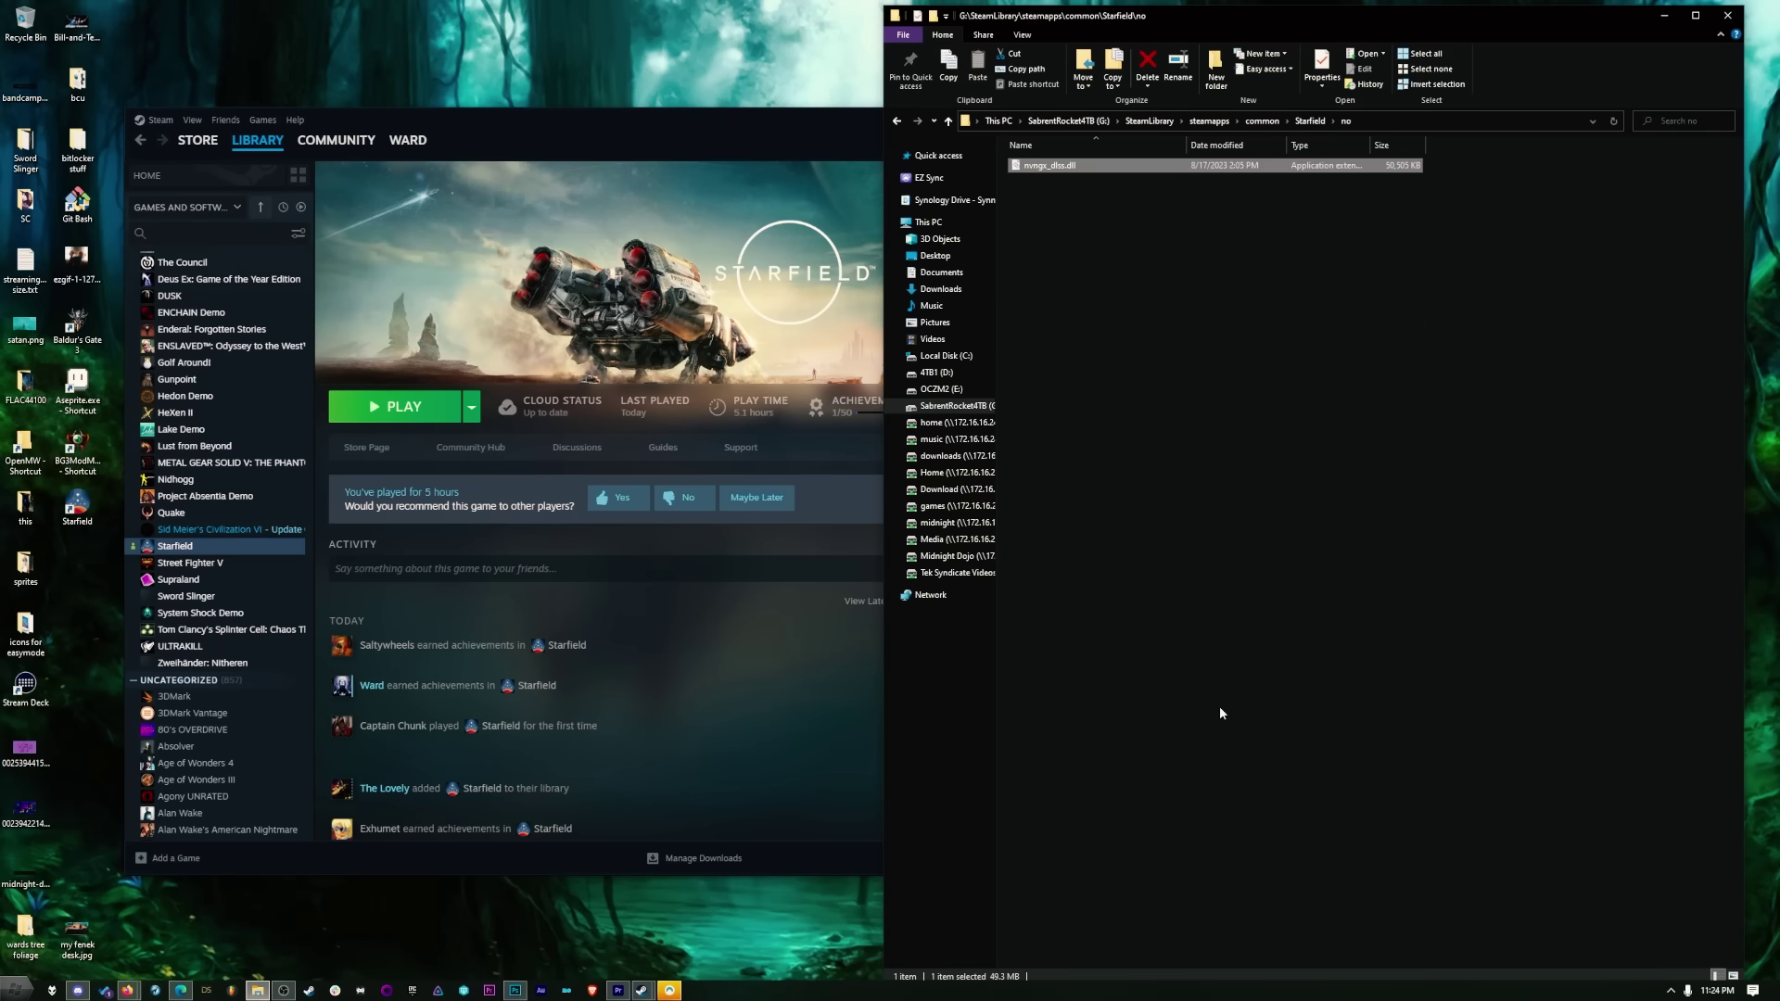
{"action": "left_click", "coordinate": [1311, 121]}
{"action": "left_click", "coordinate": [399, 408]}
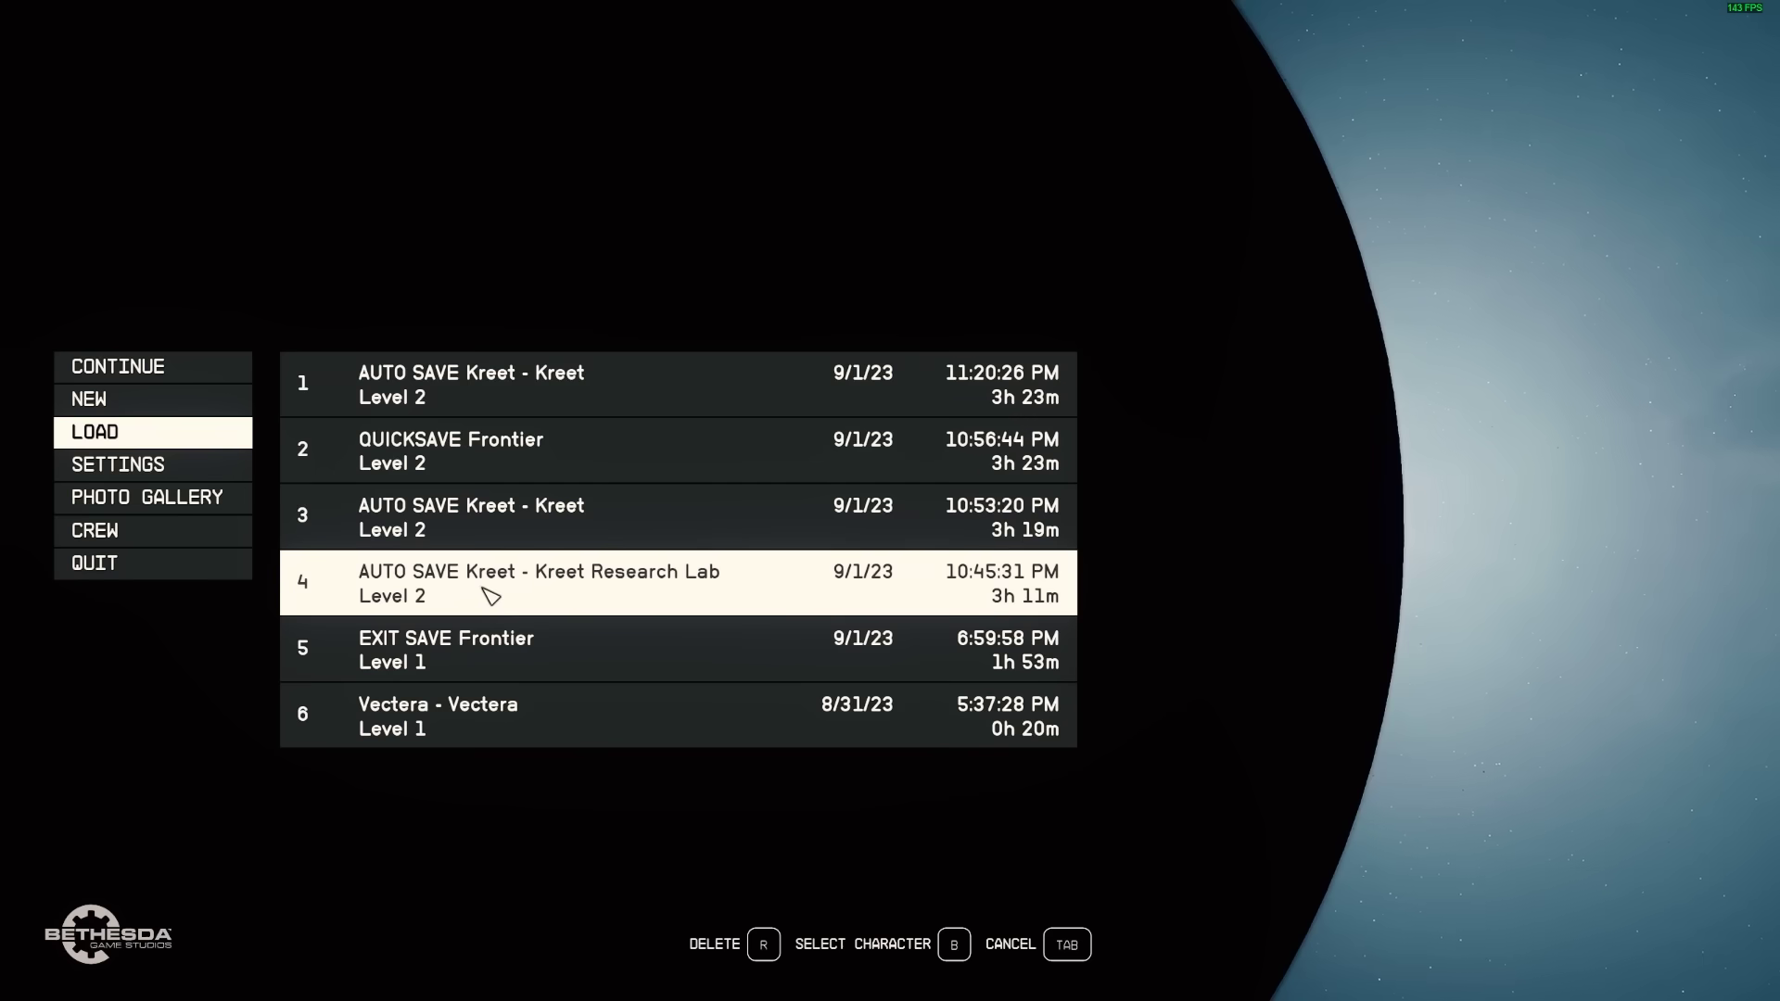
Load the Kreet Research Lab autosave and bring up the pause menu.
{"action": "left_click", "coordinate": [488, 589]}
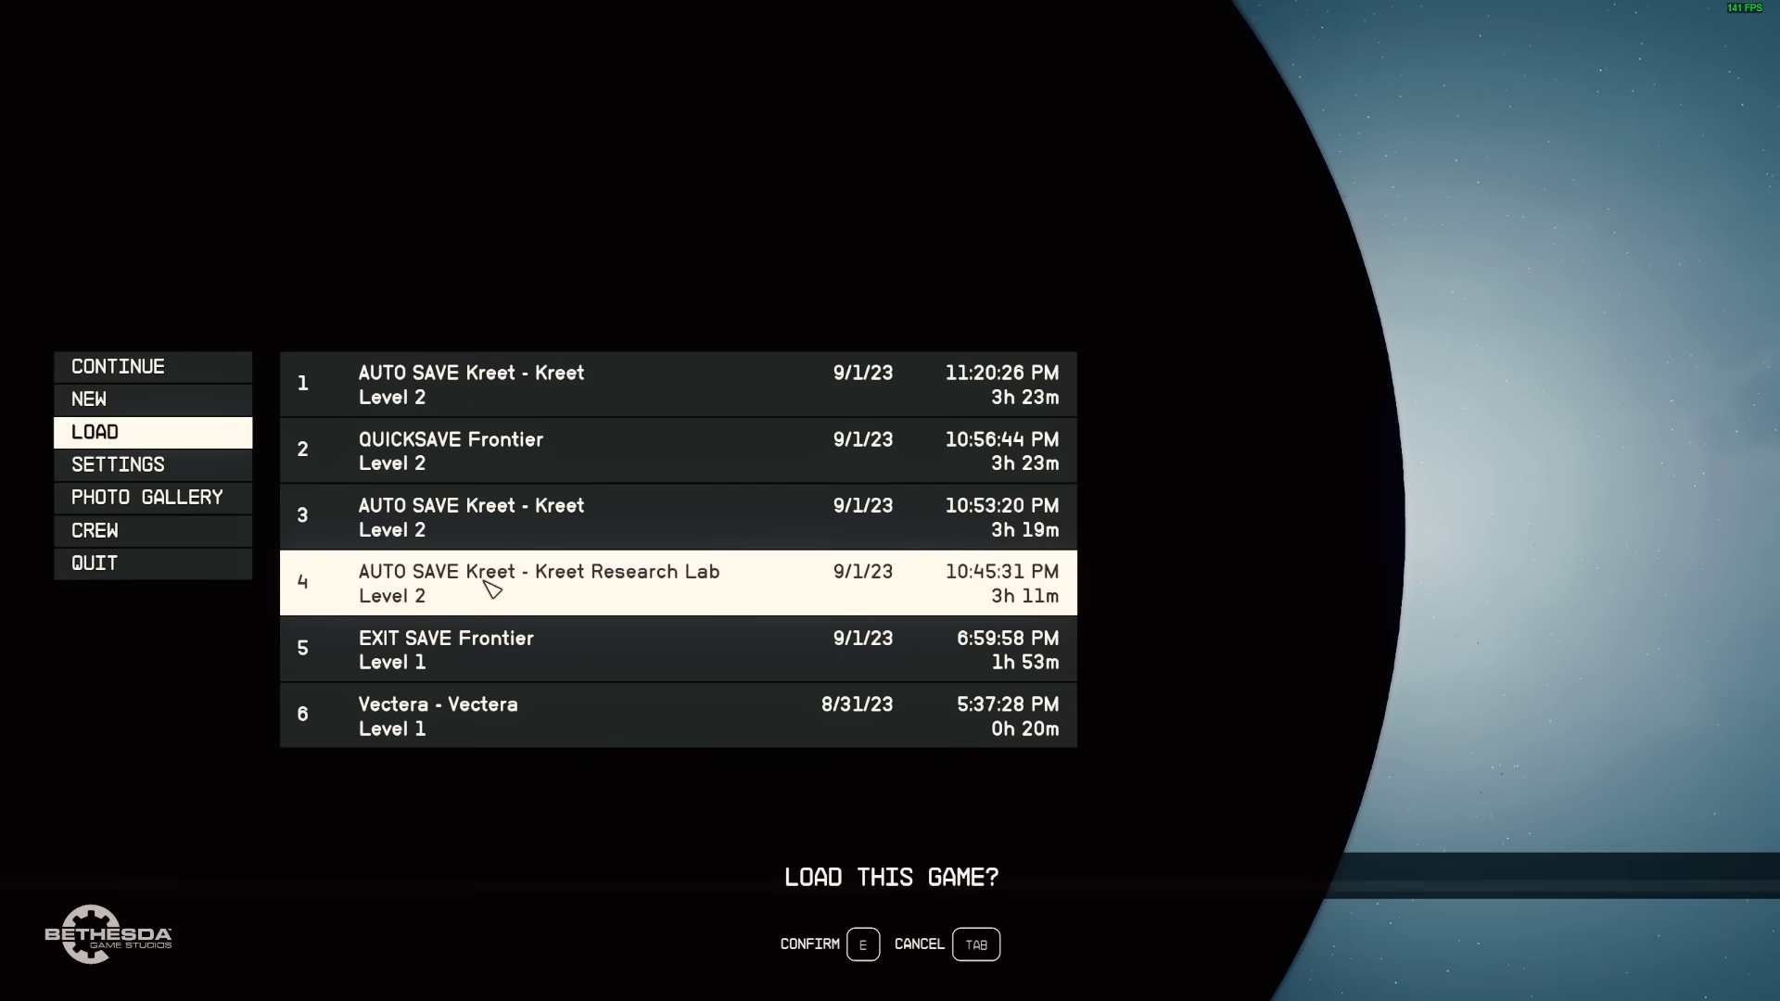
{"action": "left_click", "coordinate": [810, 944]}
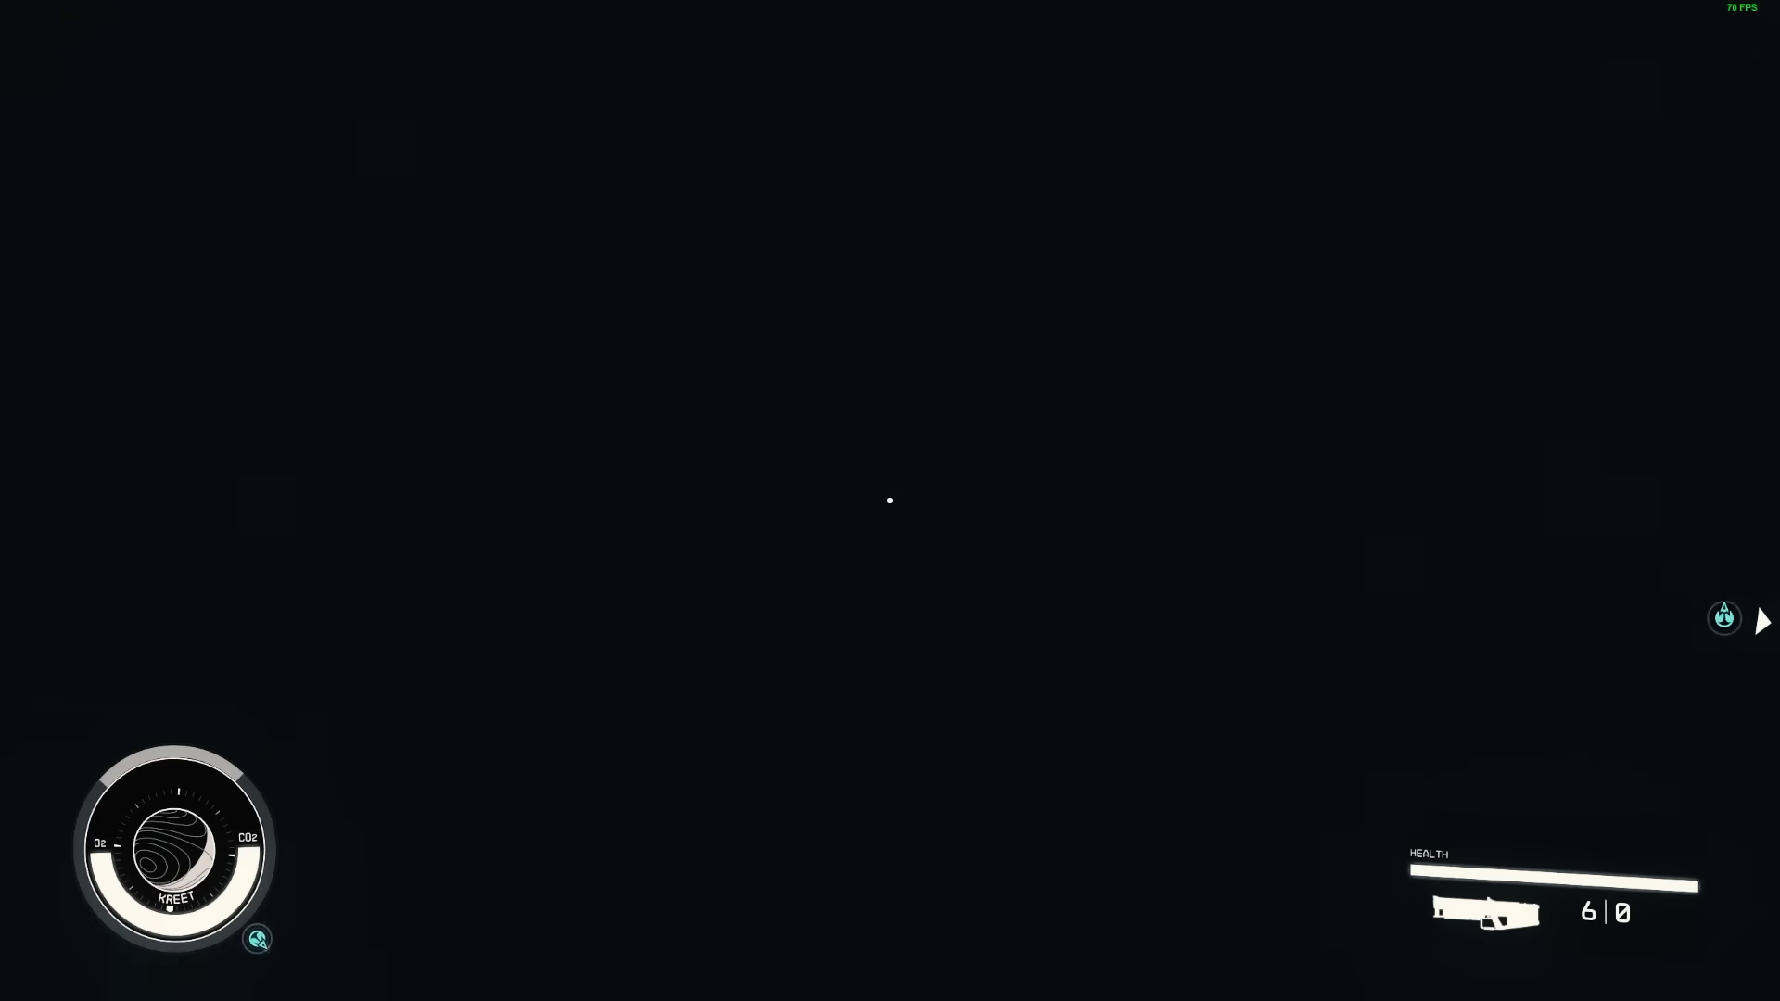
{"action": "key", "text": "Escape"}
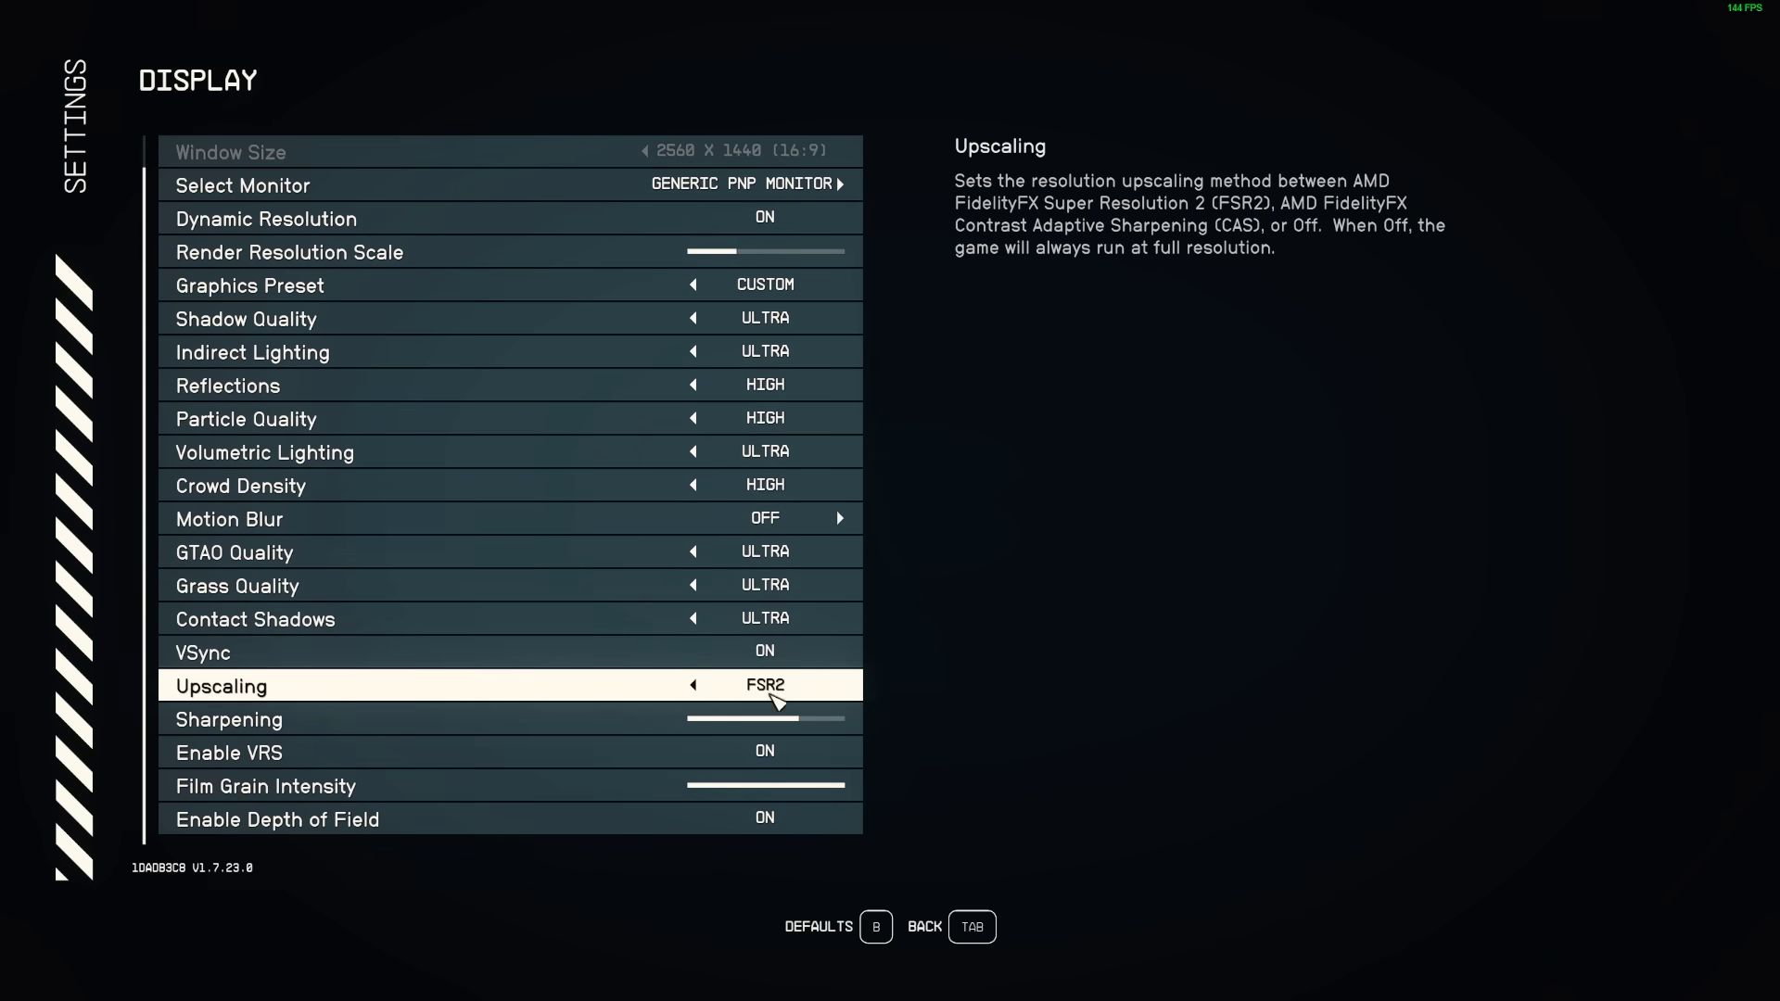
Set Upscaling from FSR2 to Off, then walk through the lab and up the staircase.
{"action": "left_click", "coordinate": [693, 686]}
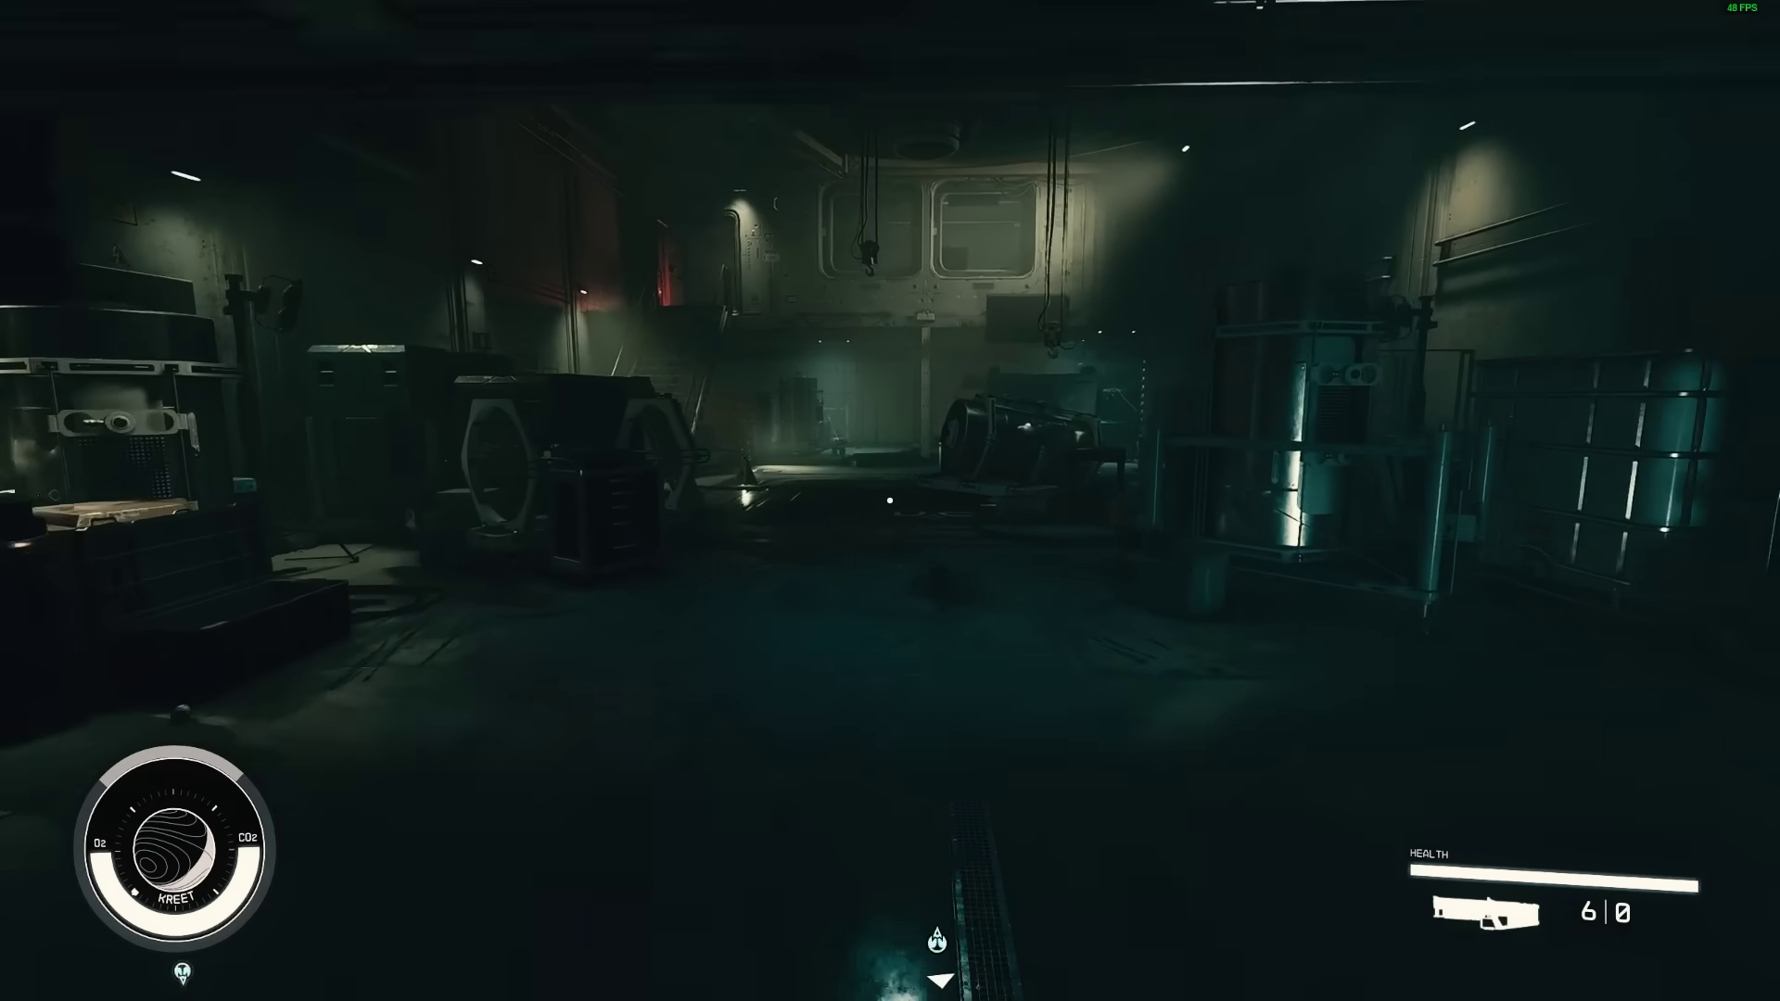
{"action": "key", "text": "w"}
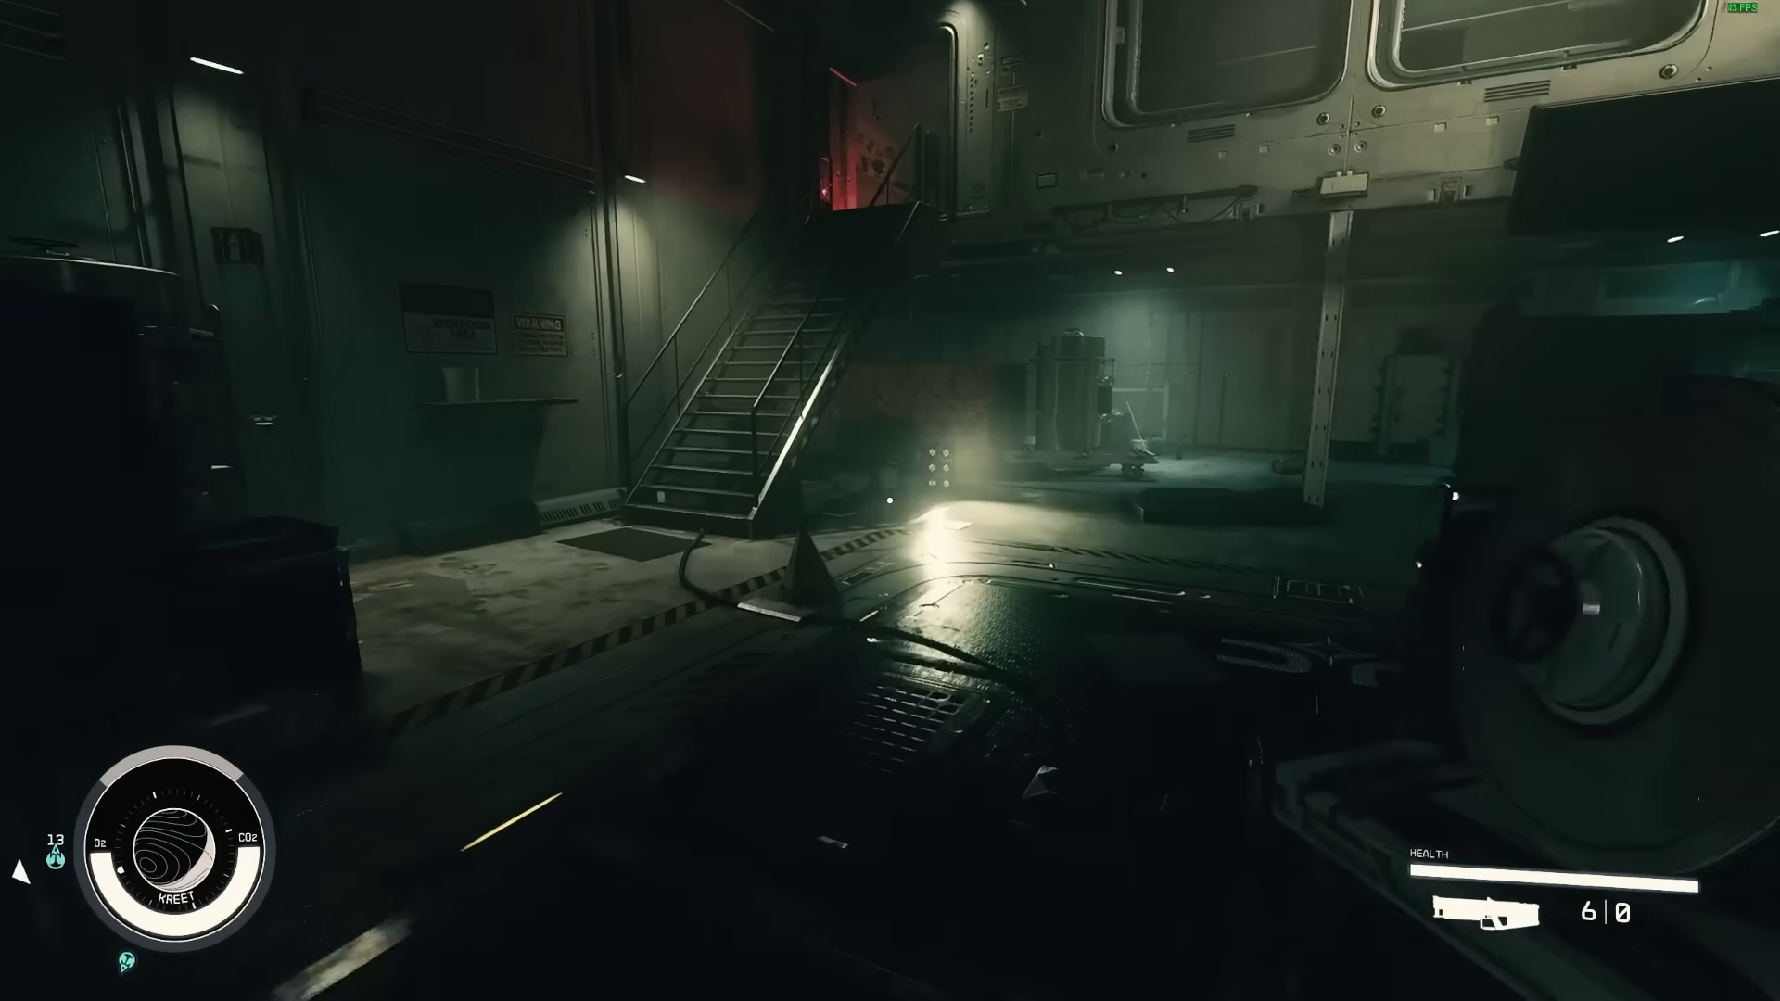
{"action": "key", "text": "w"}
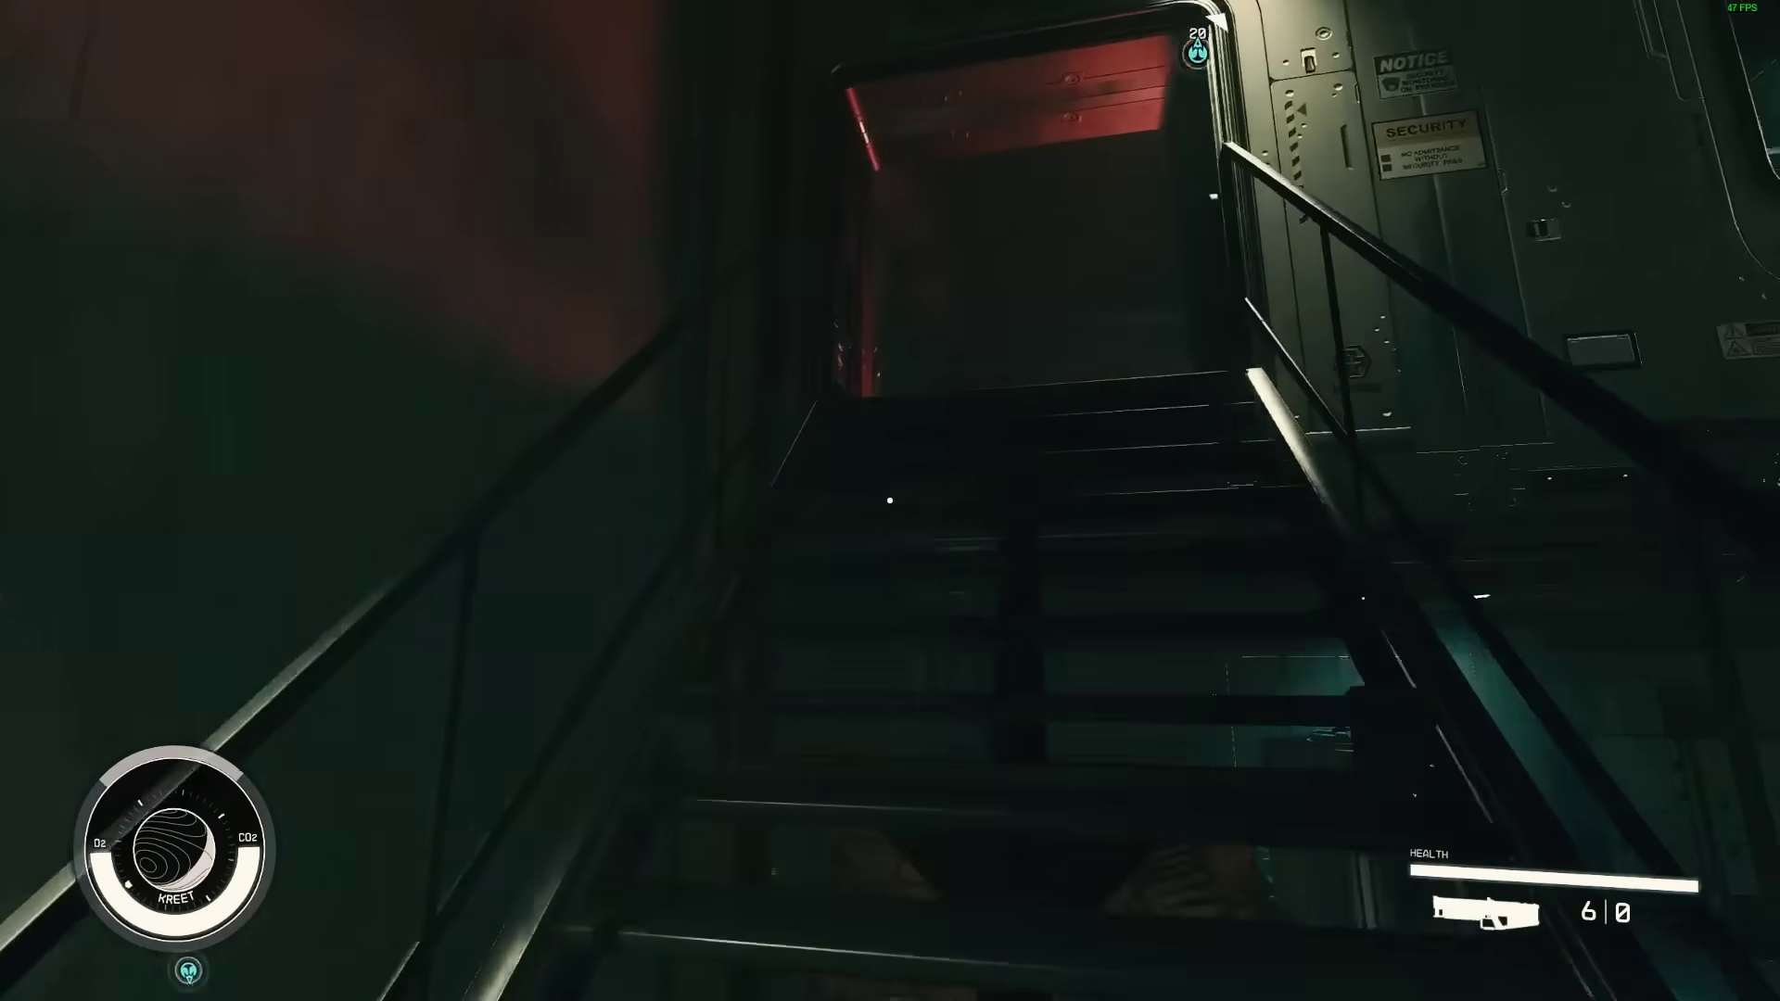
{"action": "key", "text": "w"}
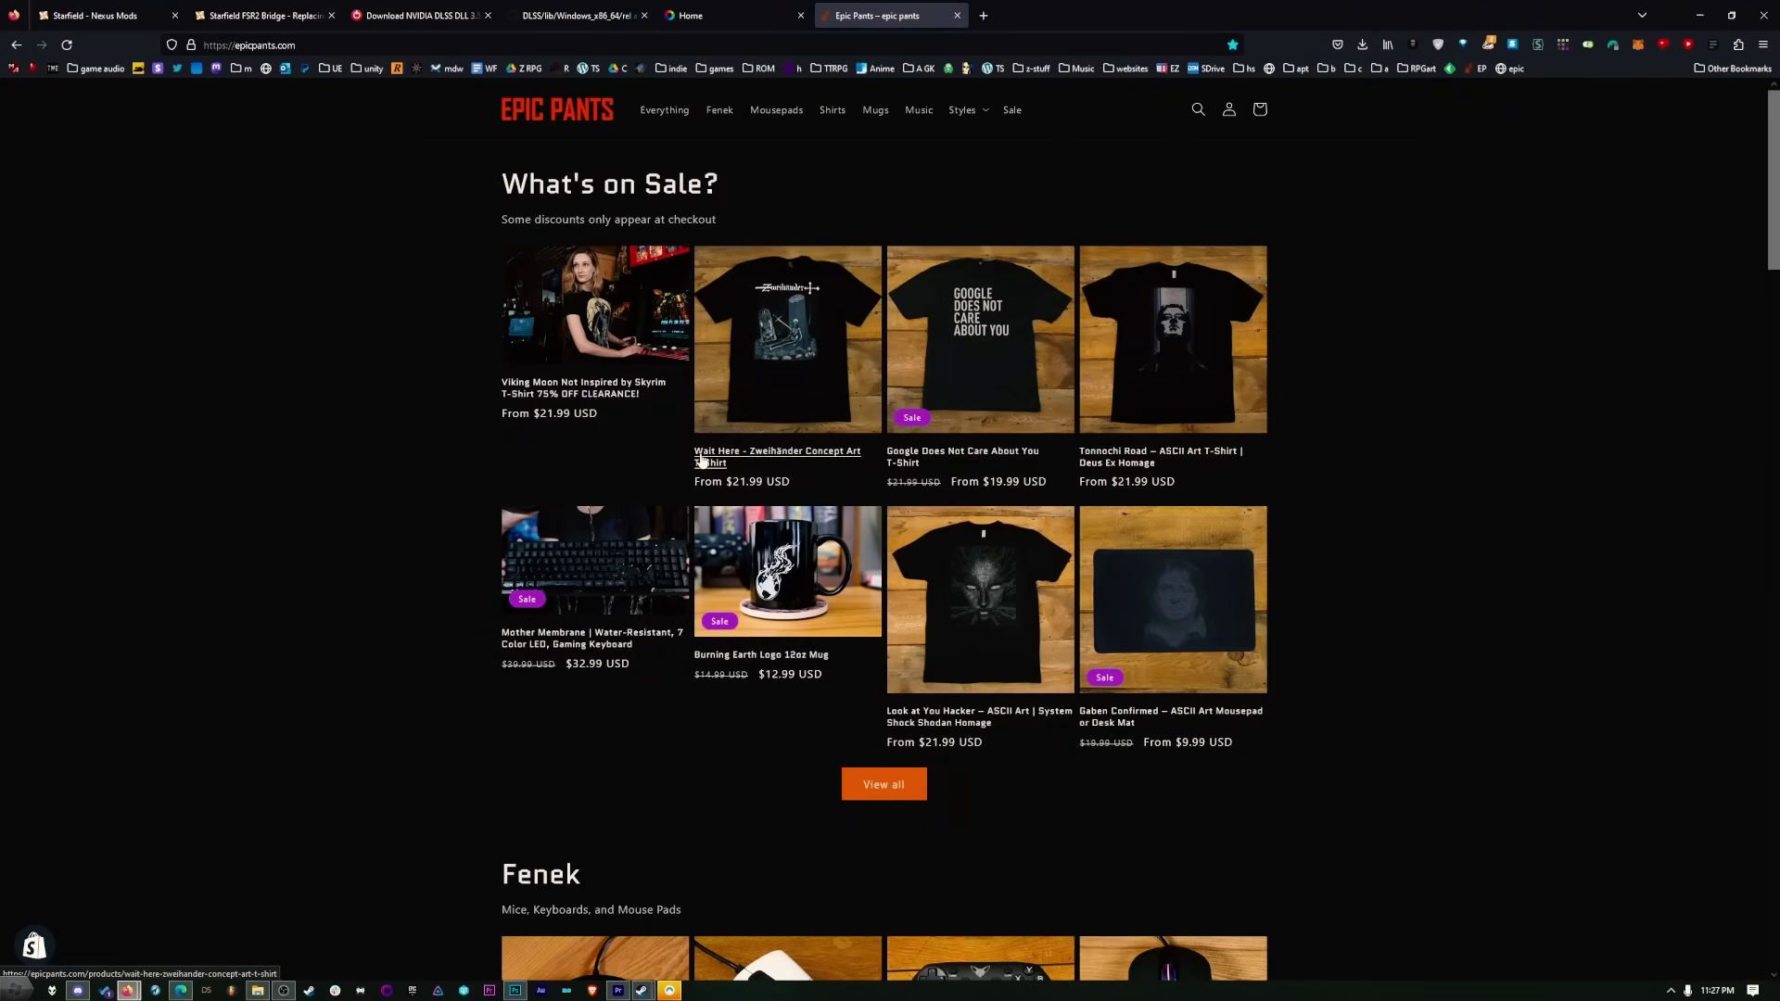
Open the Fenek Standard Issue Mouse – Arctic Fox product page ($34.99 USD).
{"action": "scroll", "coordinate": [638, 591], "scroll_direction": "down", "scroll_amount": 5}
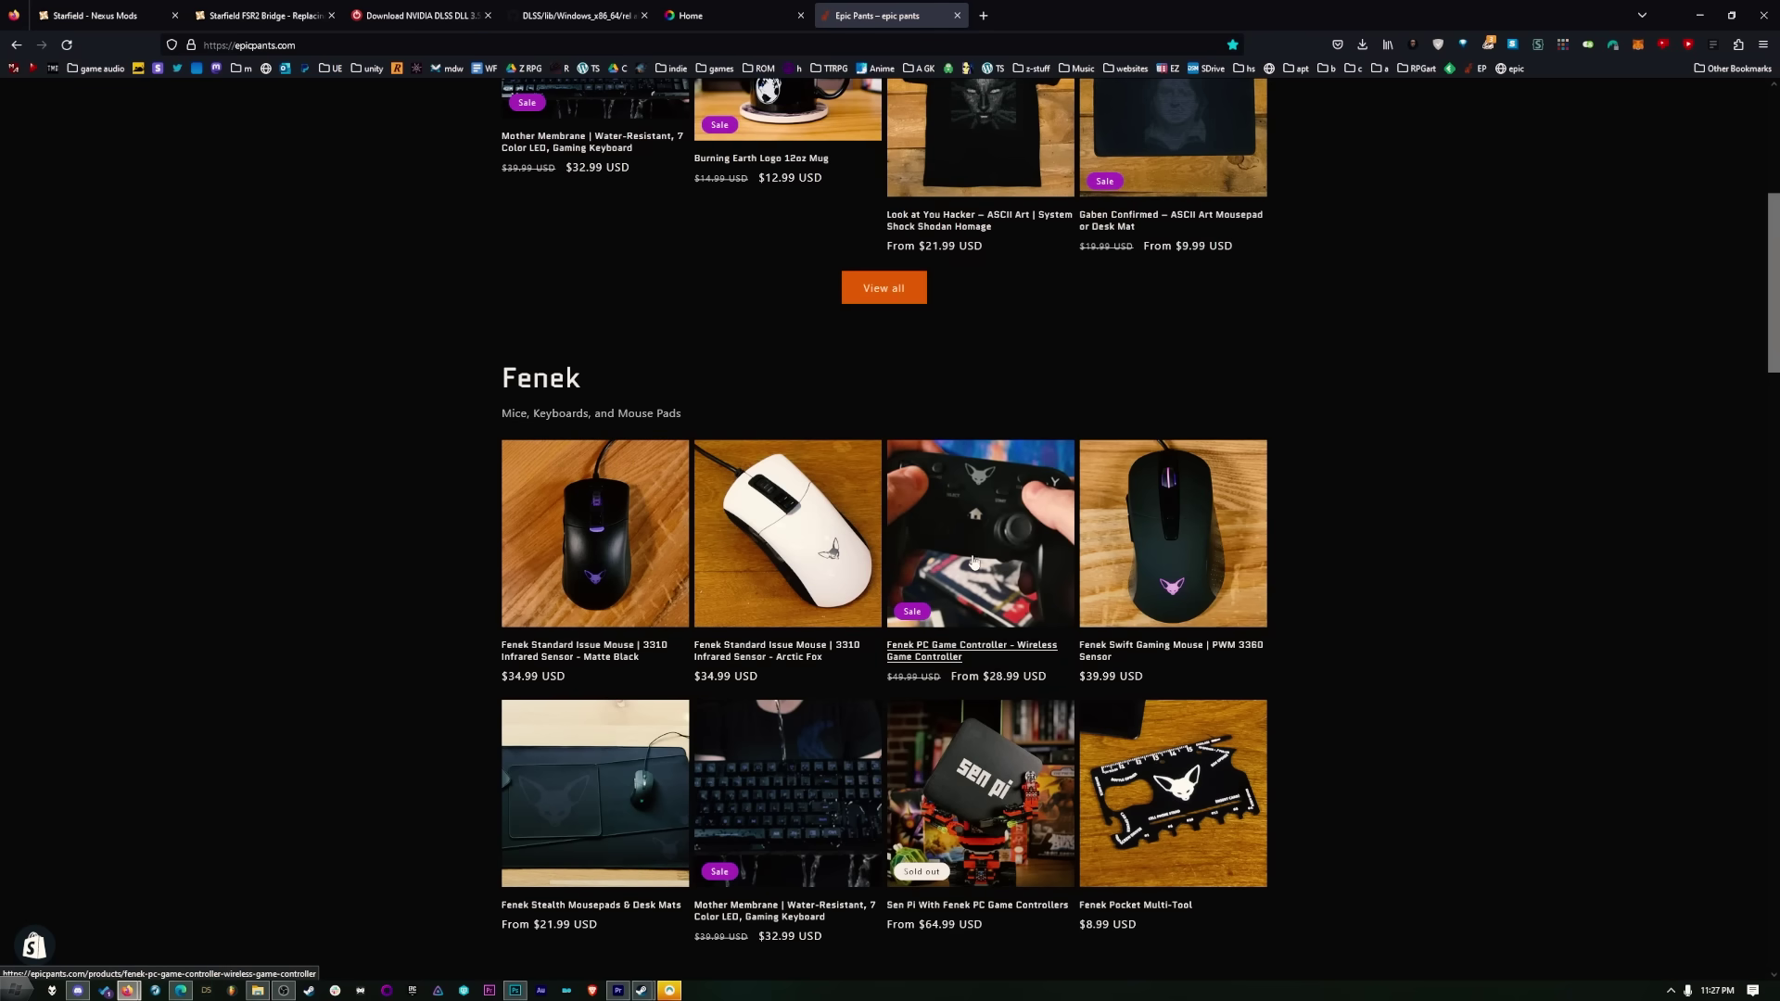
{"action": "left_click", "coordinate": [806, 556]}
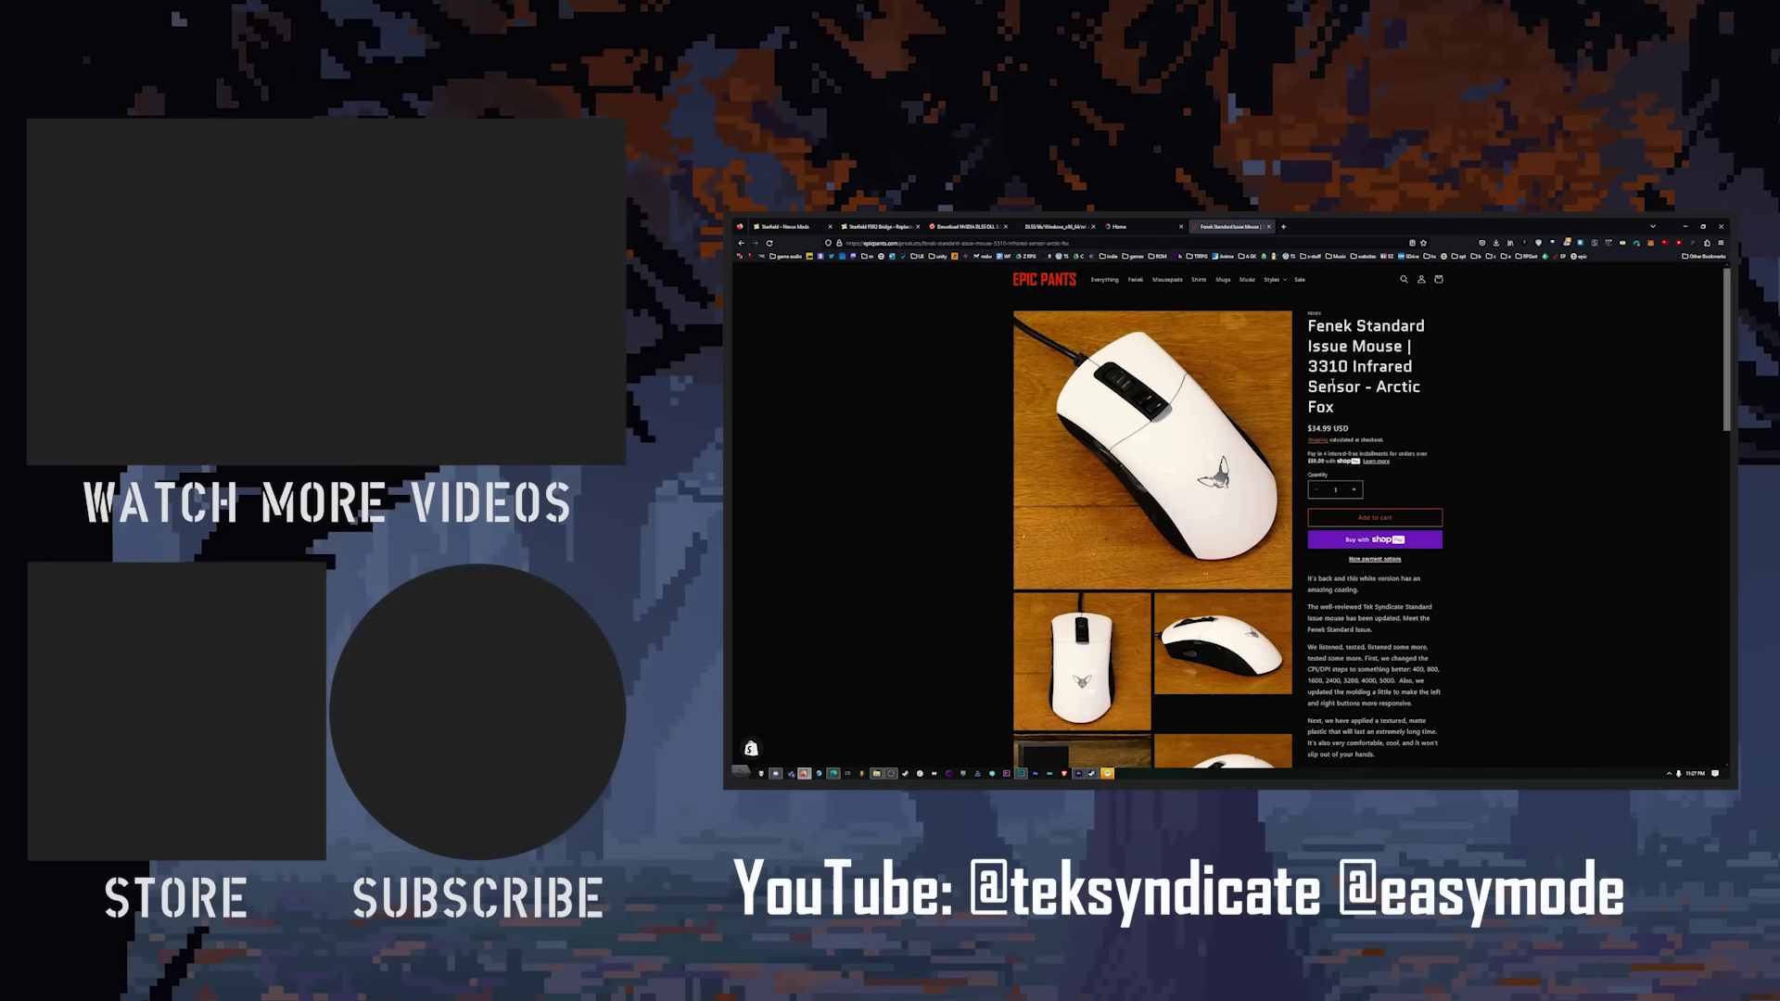
{"action": "scroll", "coordinate": [1289, 667], "scroll_direction": "down", "scroll_amount": 10}
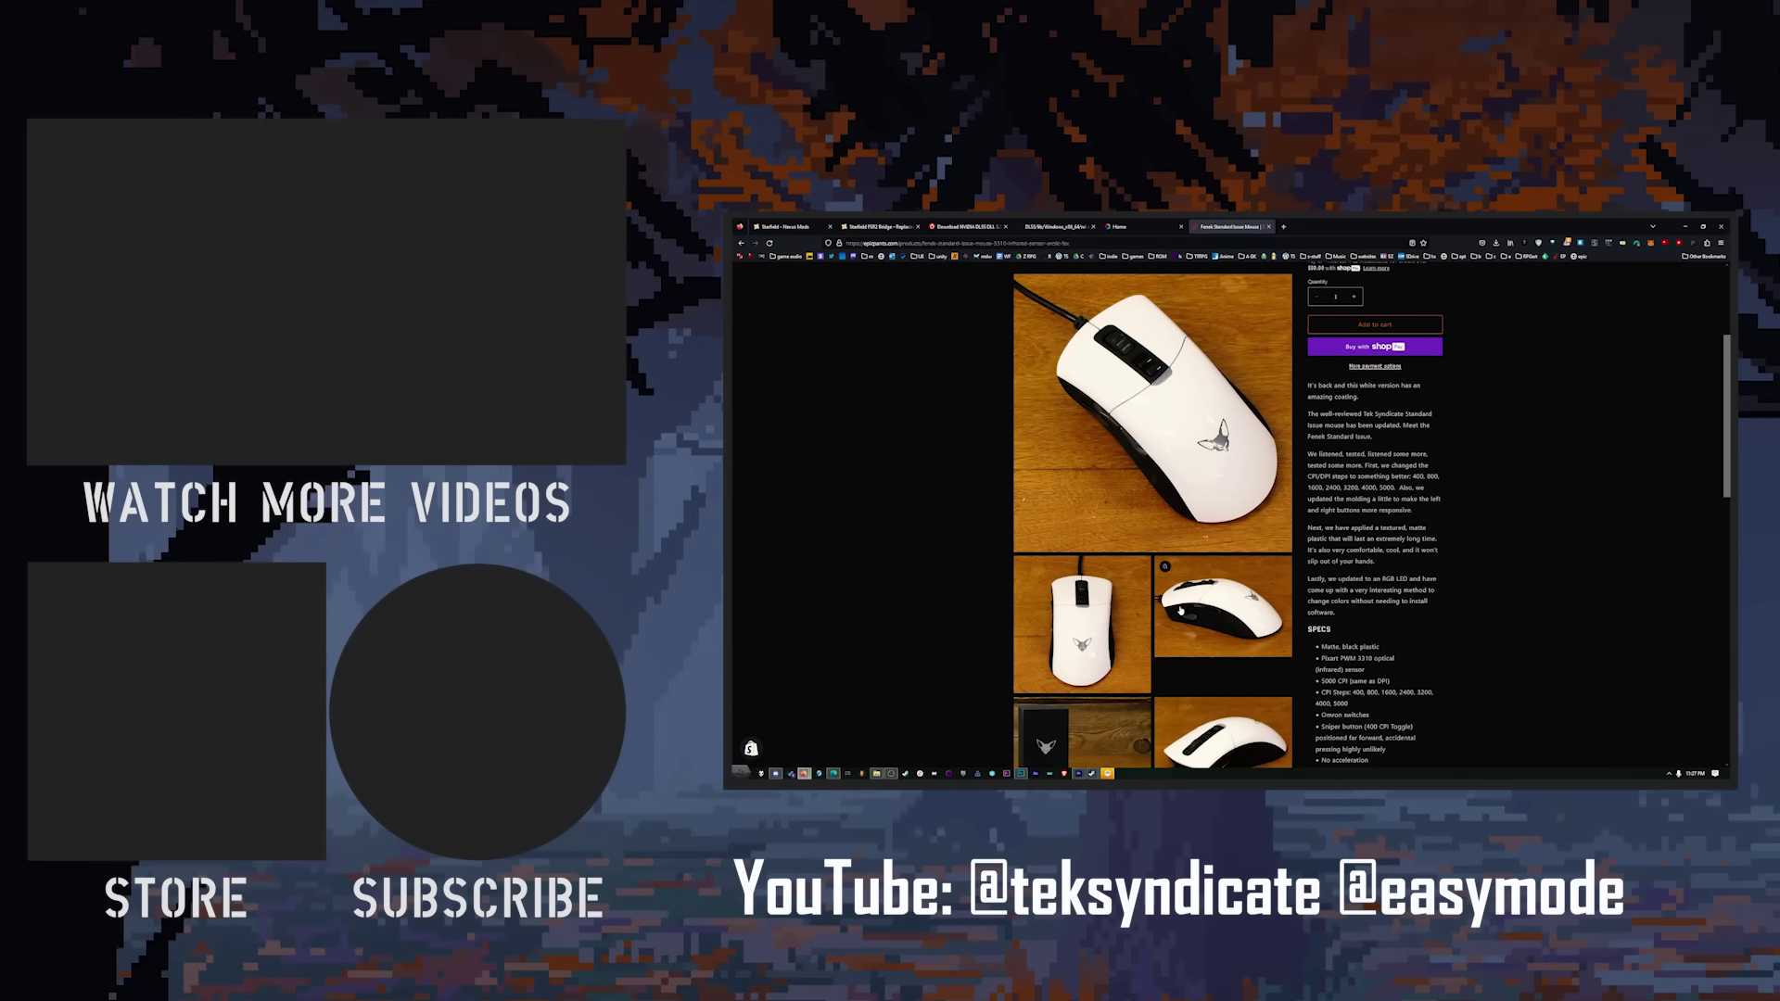
{"action": "scroll", "coordinate": [1127, 601], "scroll_direction": "down", "scroll_amount": 5}
{"action": "scroll", "coordinate": [1140, 556], "scroll_direction": "up", "scroll_amount": 8}
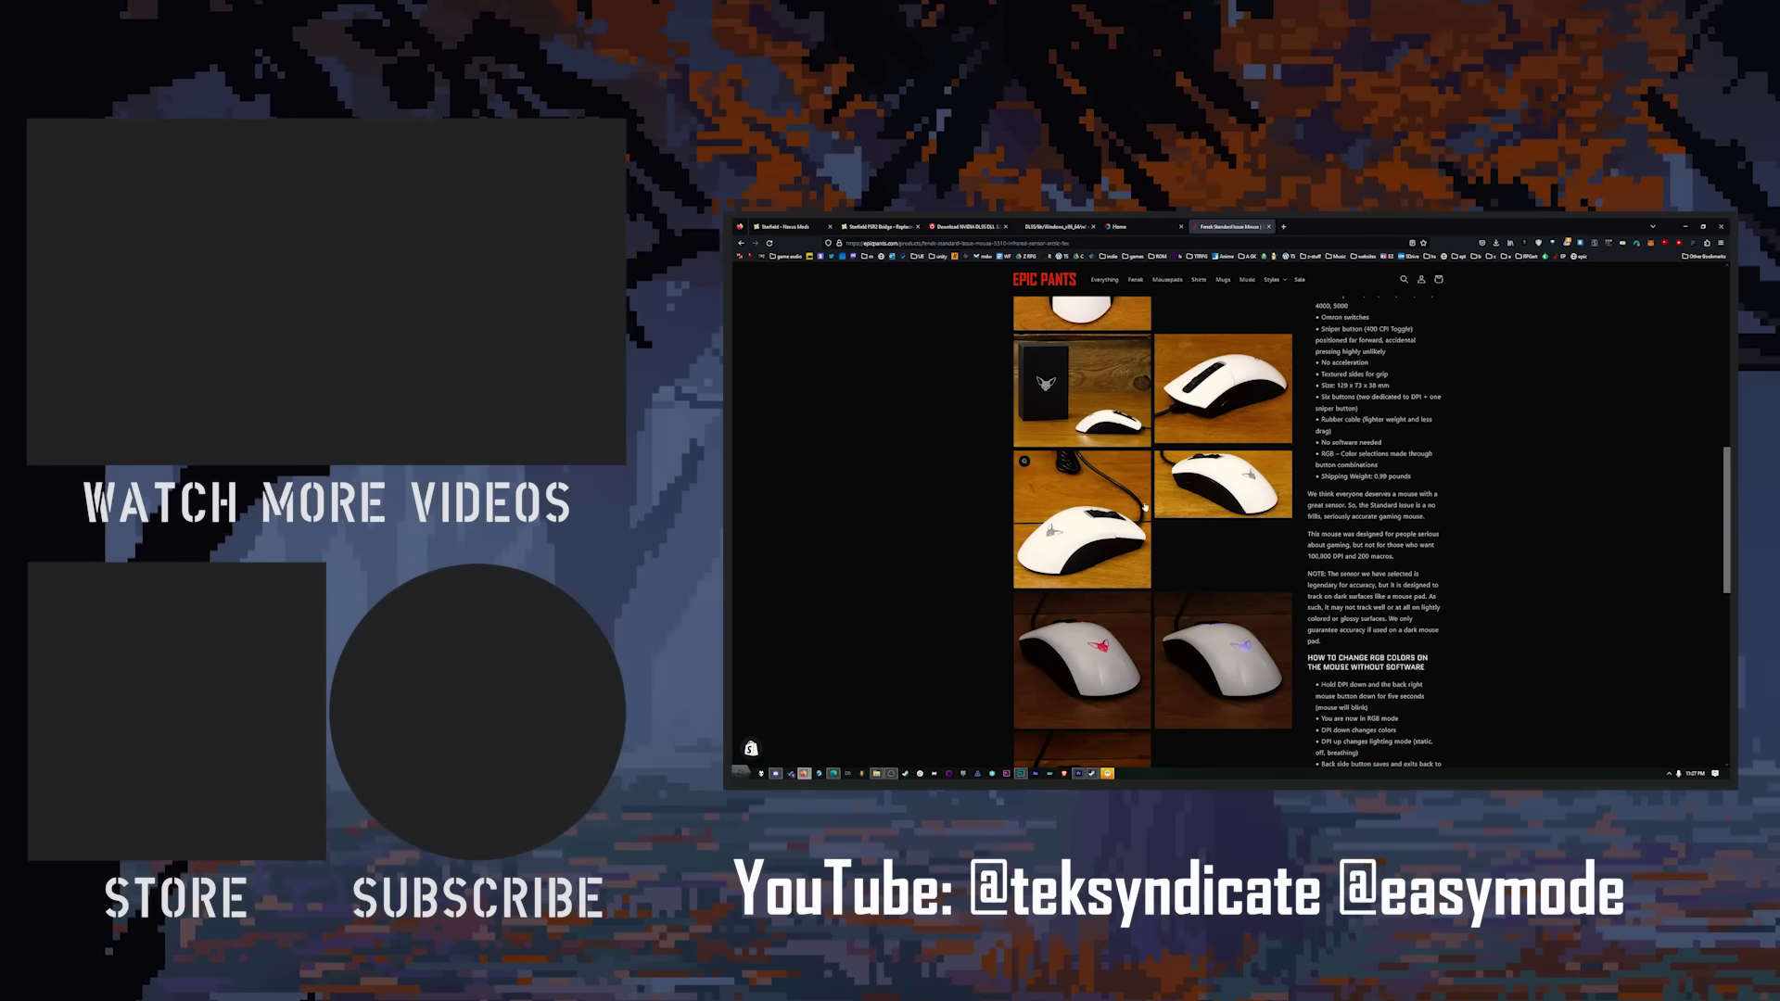